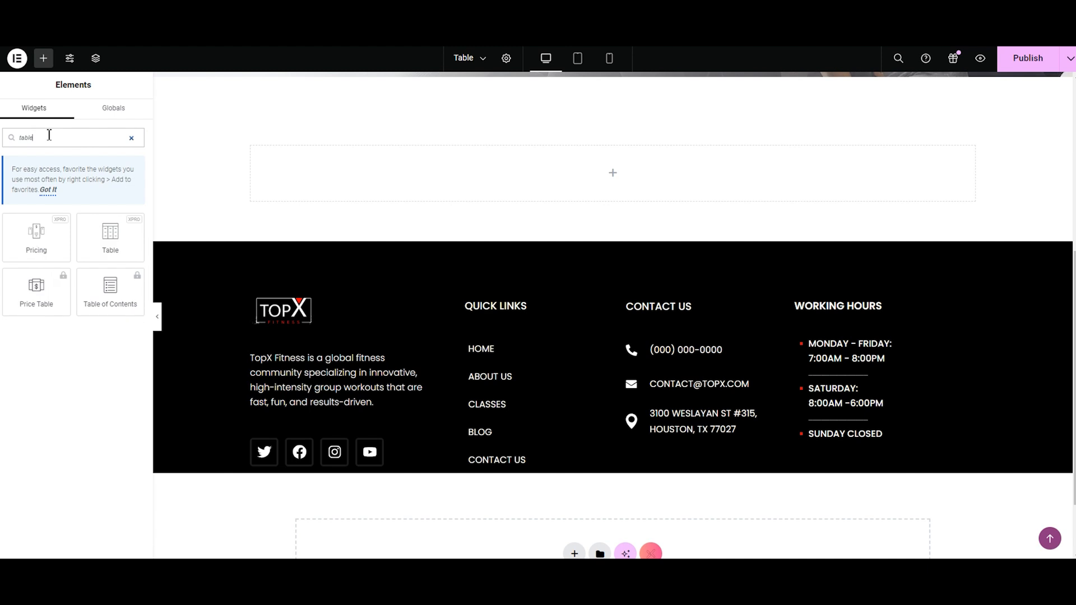
# Step: Add a Table widget to the empty container above the footer and show its table head settings
pyautogui.moveTo(84, 235); pyautogui.dragTo(447, 204)
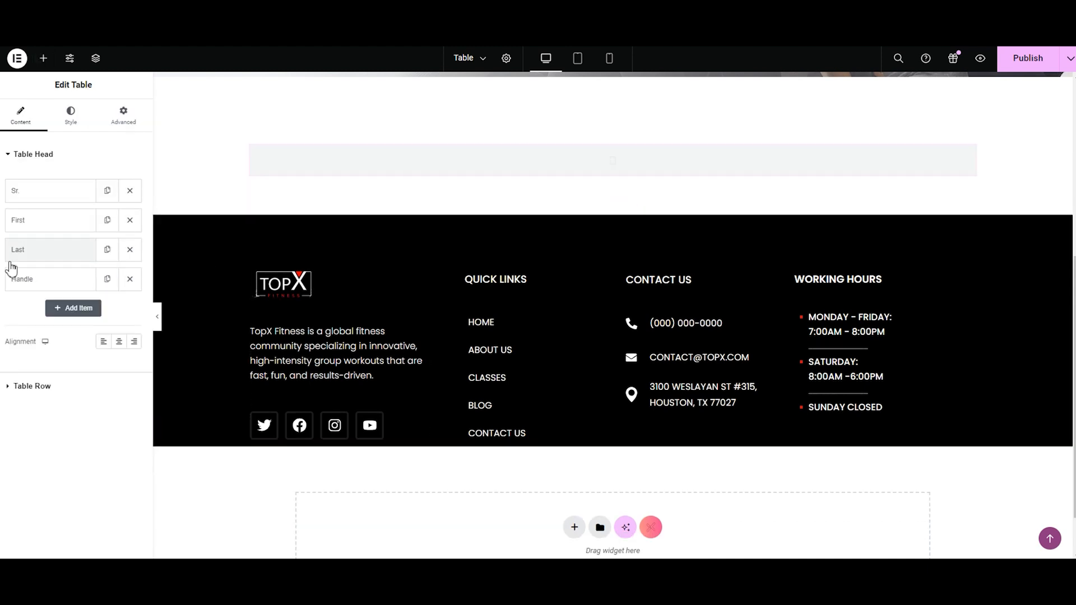
pyautogui.click(39, 154)
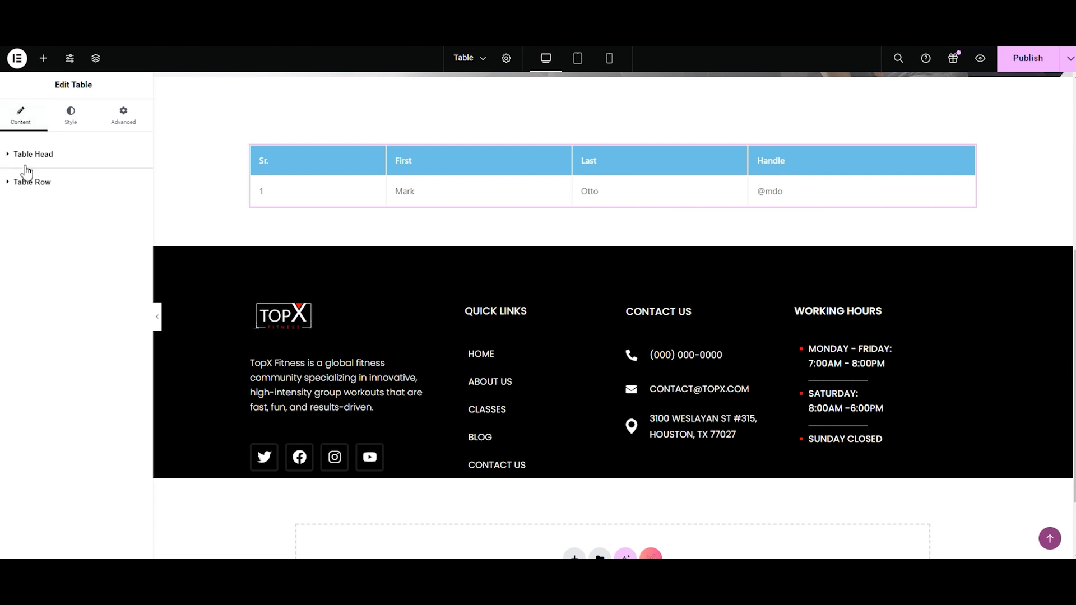
pyautogui.click(26, 168)
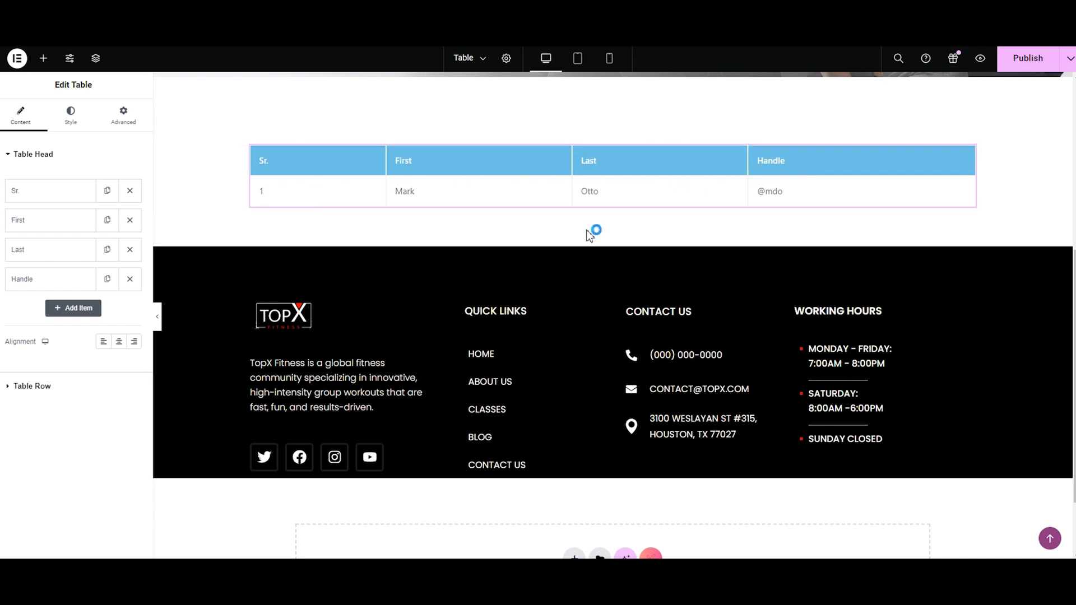
# Step: Change the title of the first table heading, "Sr.", to Activities
pyautogui.click(53, 201)
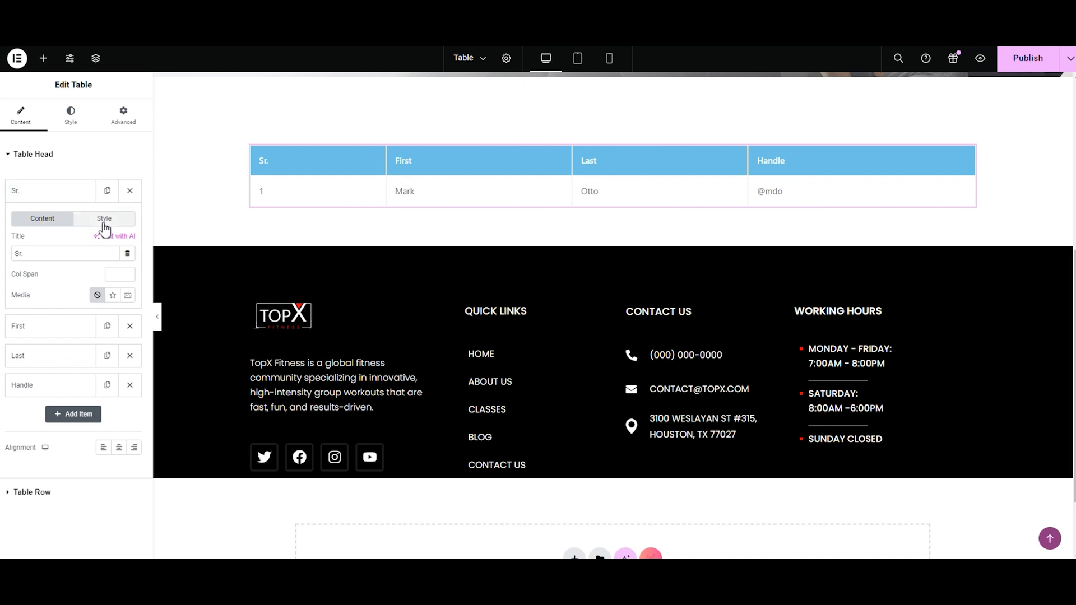
pyautogui.tripleClick(25, 252)
pyautogui.write('Activities')
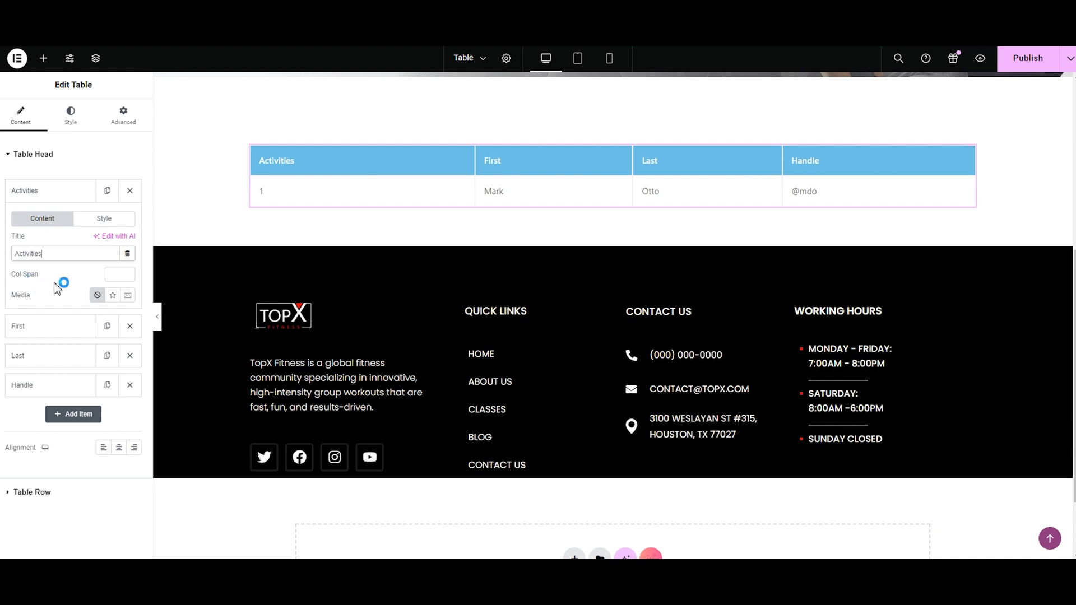
# Step: Try column spans of 2 and 3 on the Activities heading and return the span to 0
pyautogui.click(112, 274)
pyautogui.click(129, 274)
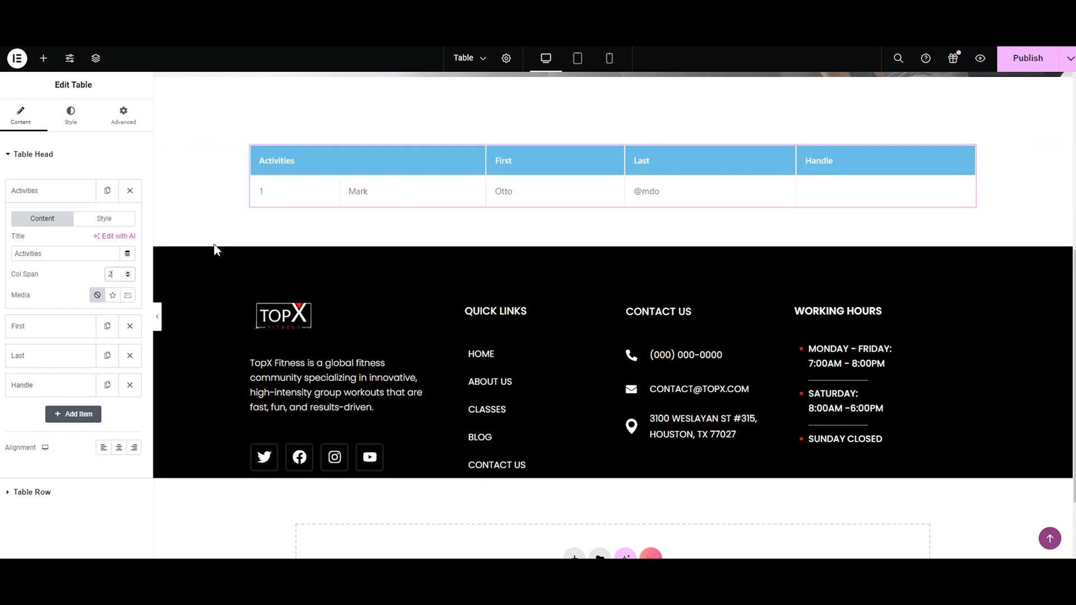
pyautogui.click(128, 272)
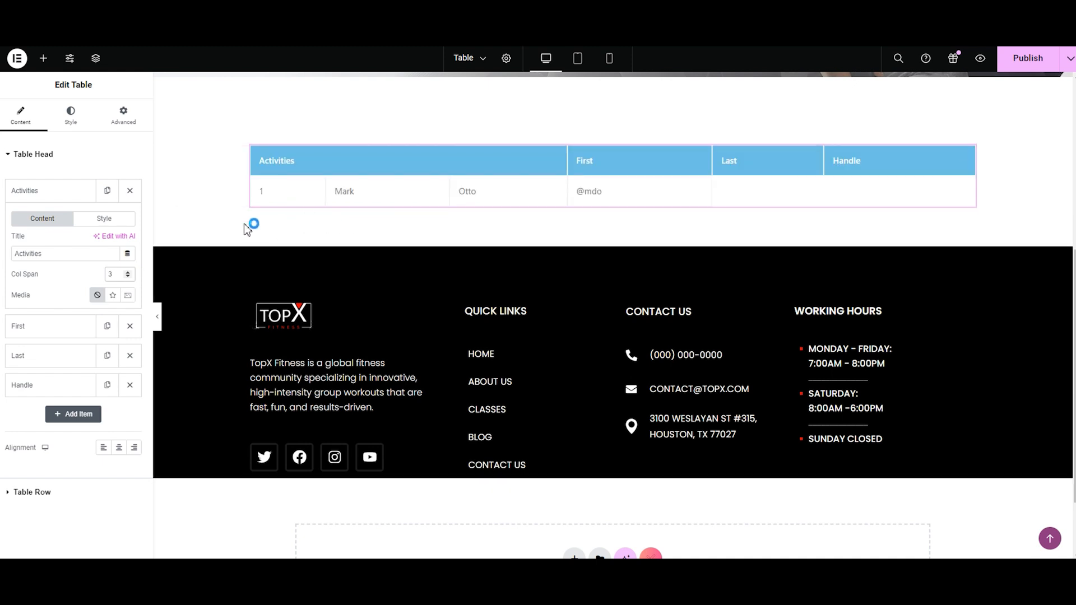
pyautogui.doubleClick(128, 277)
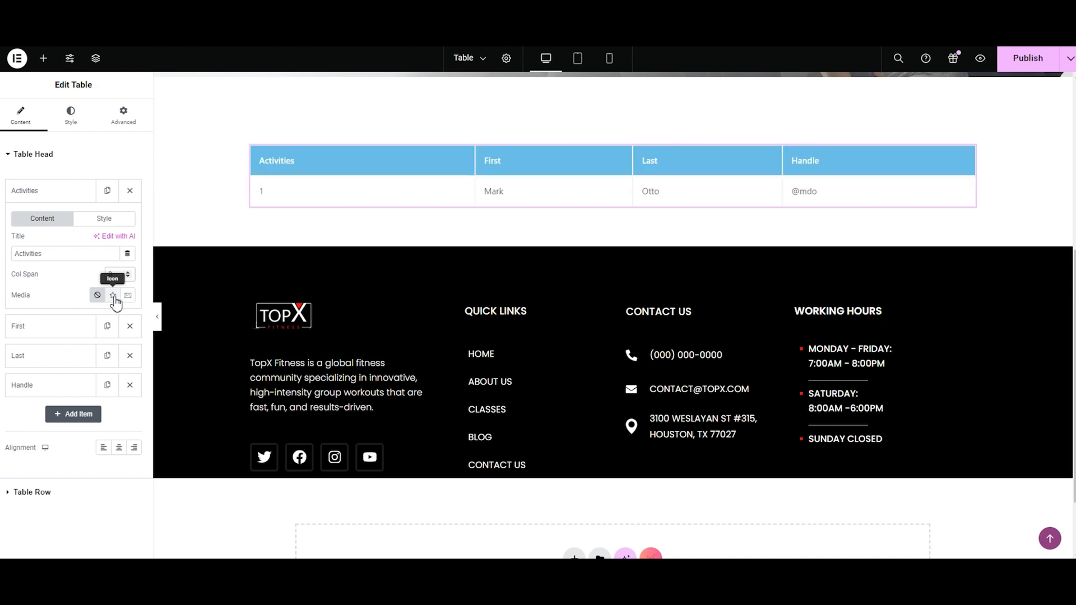
# Step: Try the default WordPress icon as the Activities heading's media and view the icon library without changing the icon
pyautogui.click(113, 297)
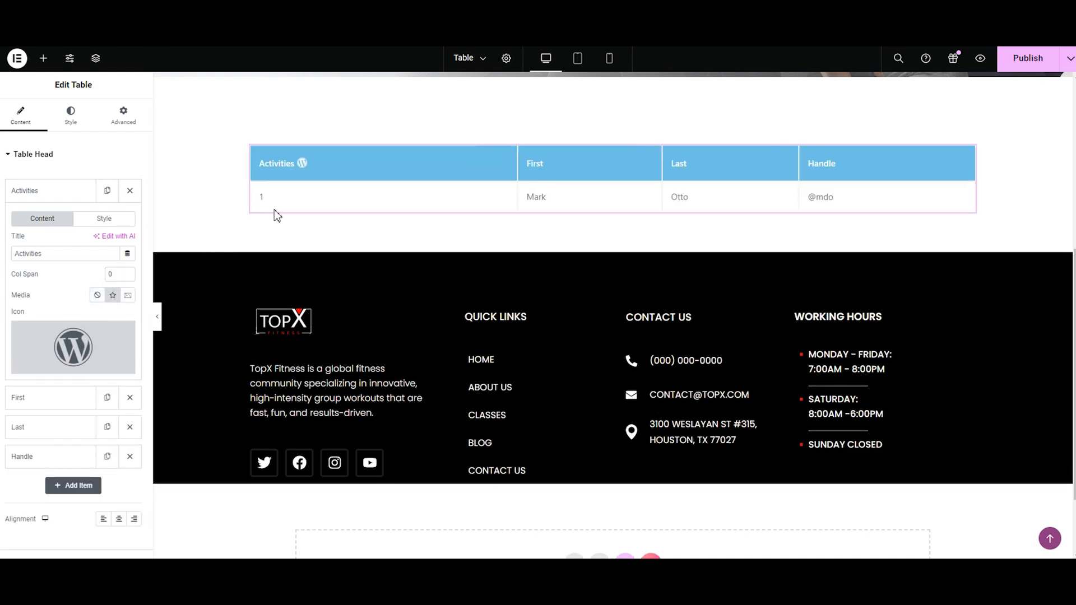
pyautogui.click(71, 335)
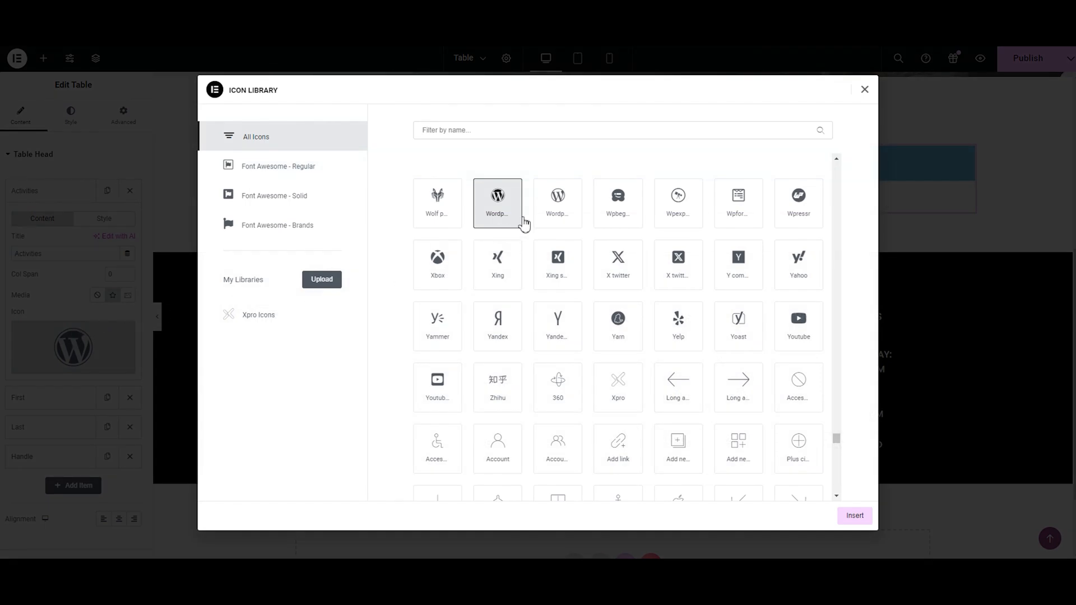
pyautogui.click(865, 89)
pyautogui.moveTo(104, 370)
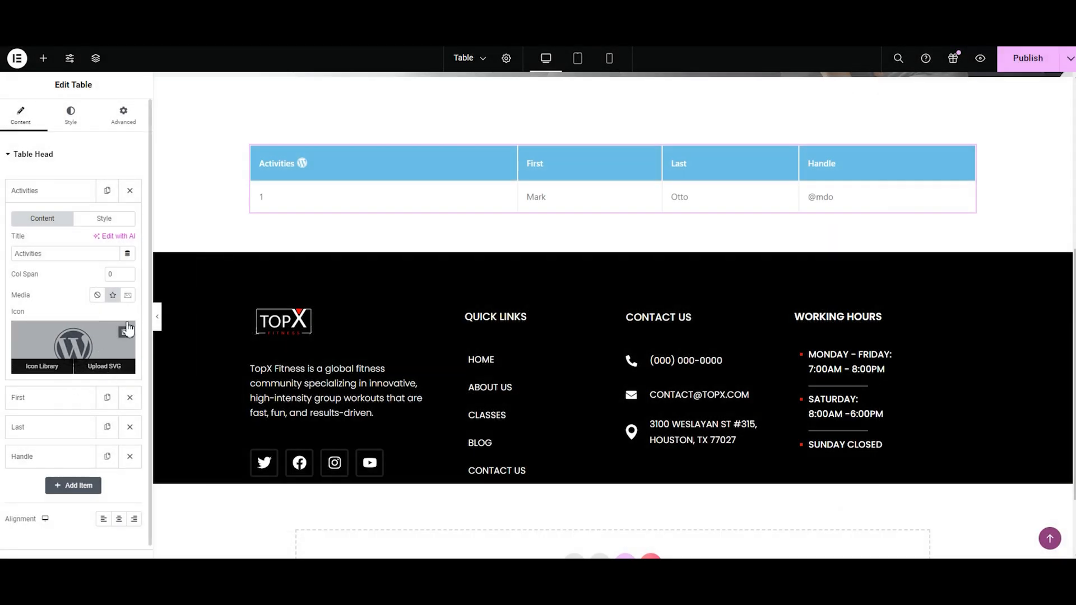
# Step: Switch the Activities heading's media to an image and insert TopX-Logo.png from the media library
pyautogui.click(128, 296)
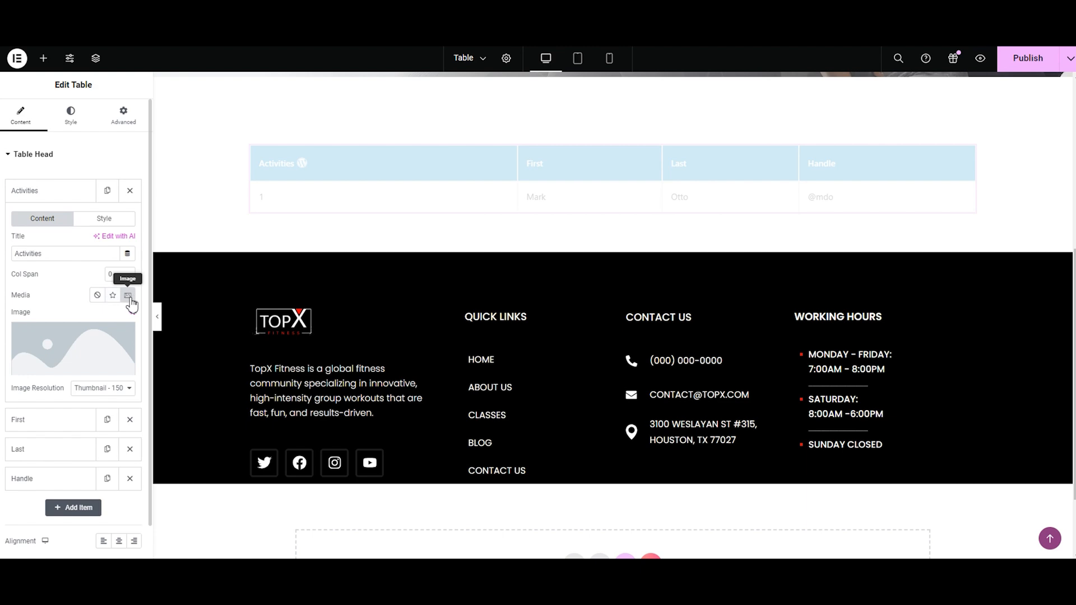
pyautogui.click(79, 353)
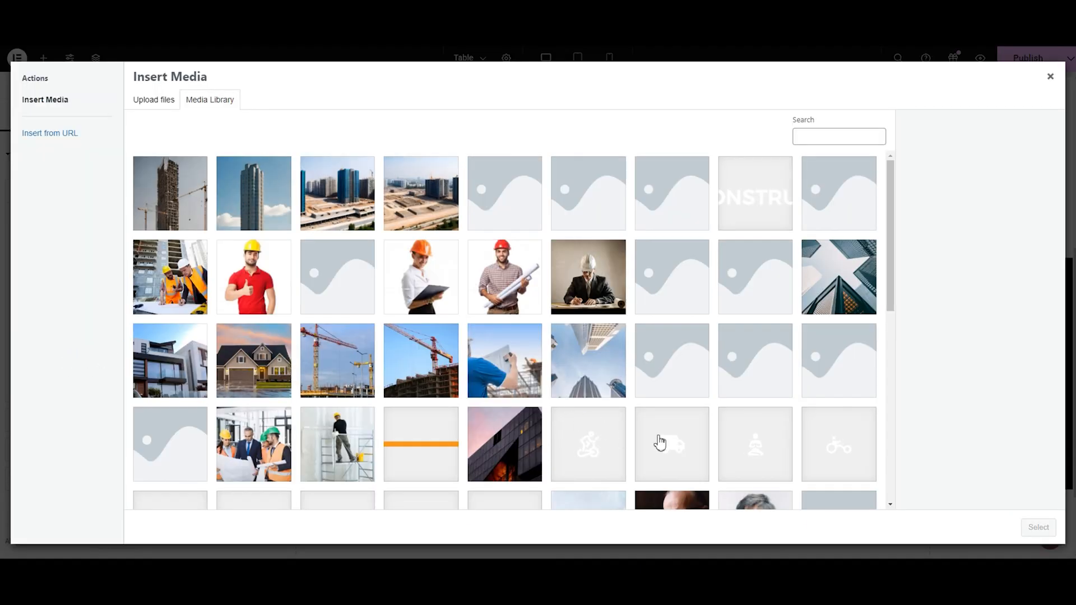
pyautogui.moveTo(891, 307); pyautogui.dragTo(824, 437)
pyautogui.click(682, 401)
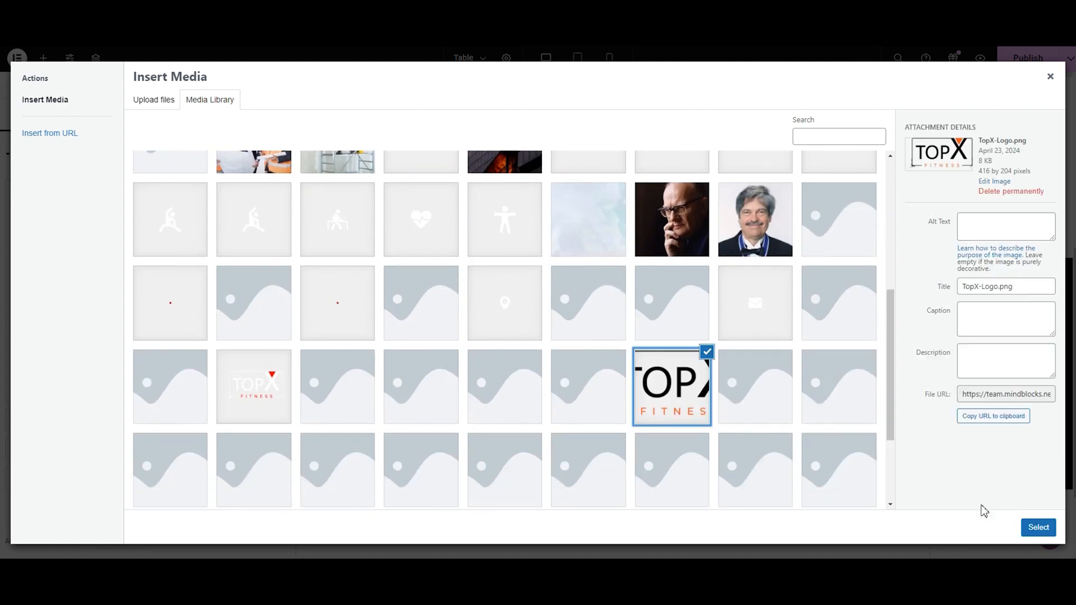
pyautogui.click(1037, 527)
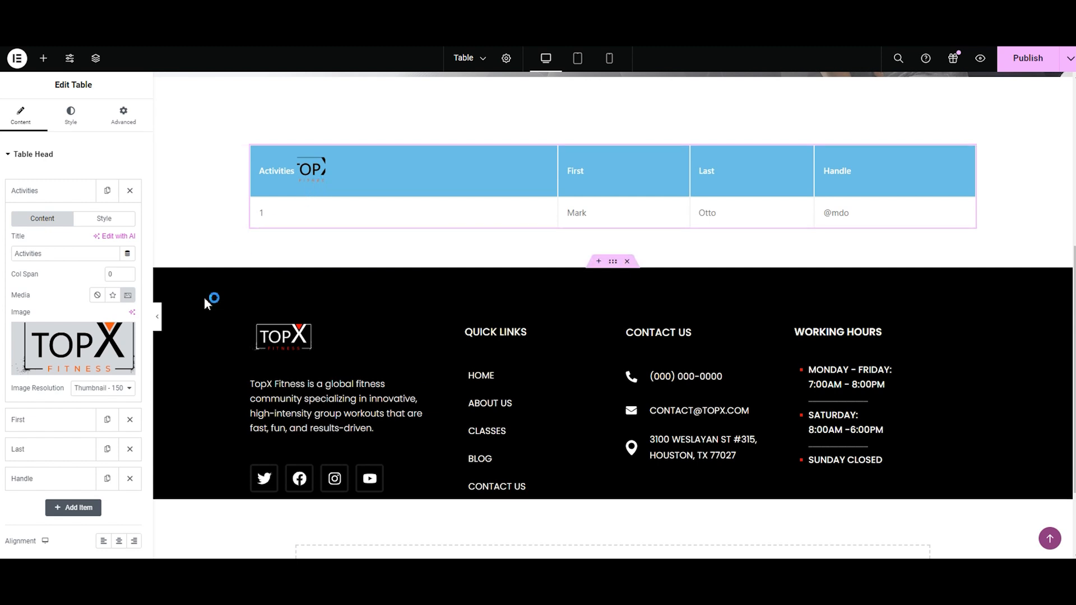
# Step: Try the Medium Large and 2048x2048 resolutions for the heading's logo image, and settle on Full
pyautogui.click(116, 388)
pyautogui.click(106, 418)
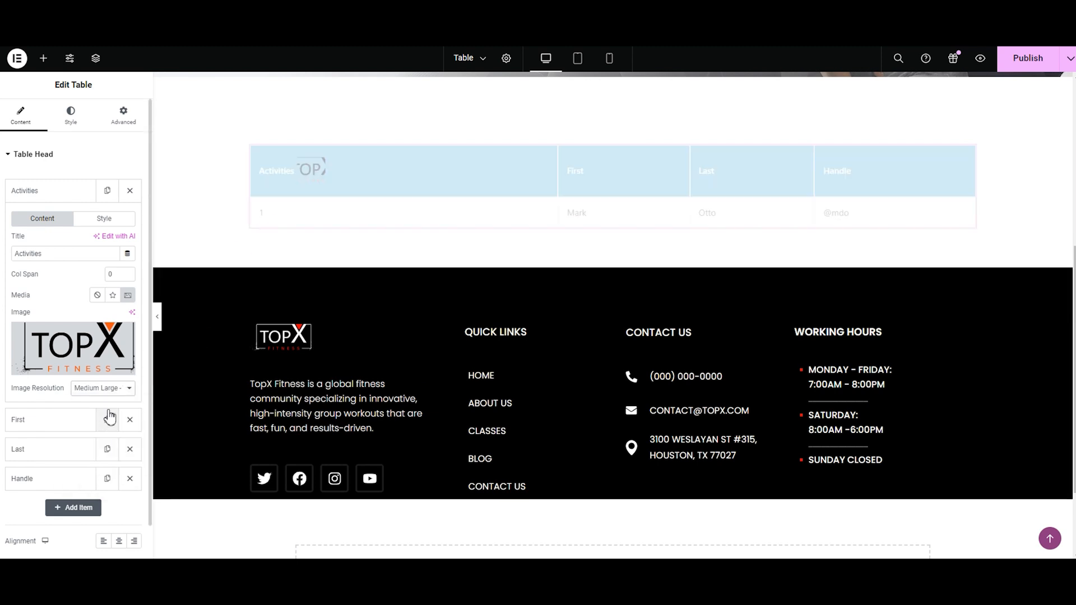
pyautogui.click(103, 390)
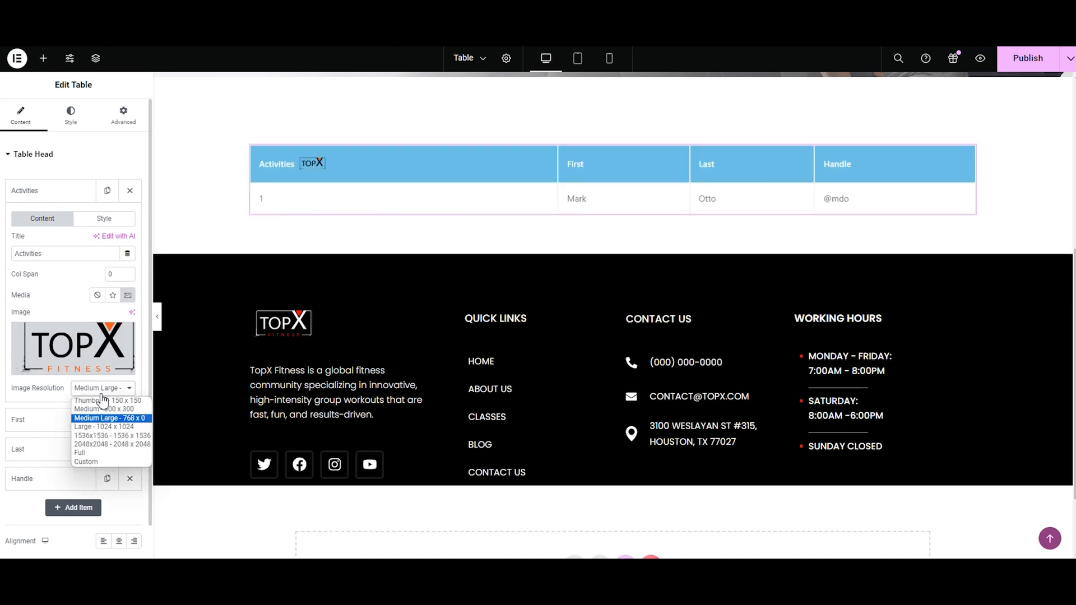
pyautogui.click(91, 447)
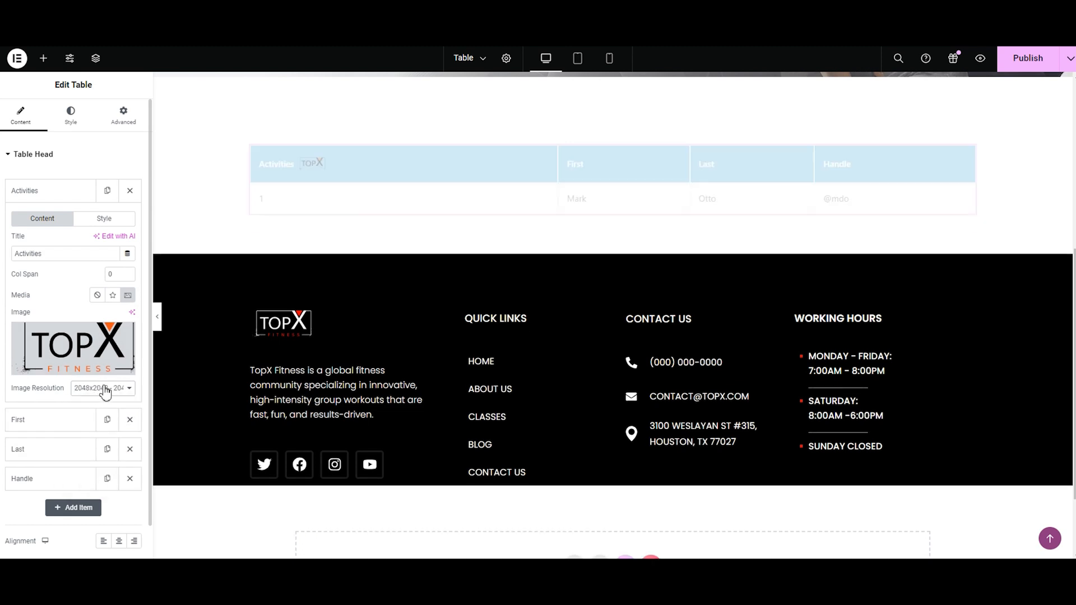
pyautogui.click(106, 391)
pyautogui.click(93, 452)
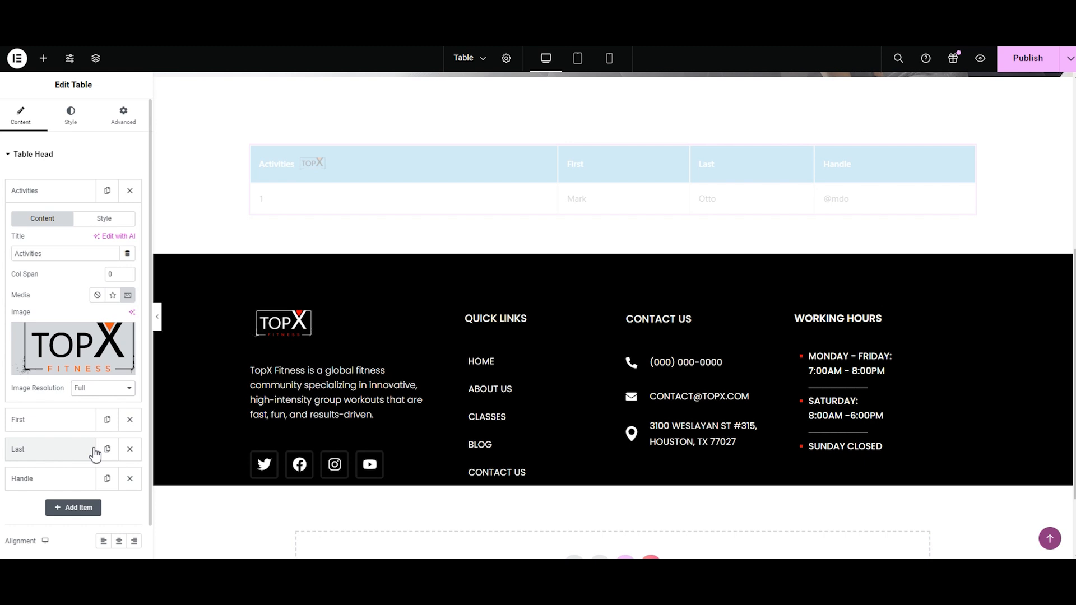
# Step: Remove the TopX logo image from the Activities heading
pyautogui.click(125, 336)
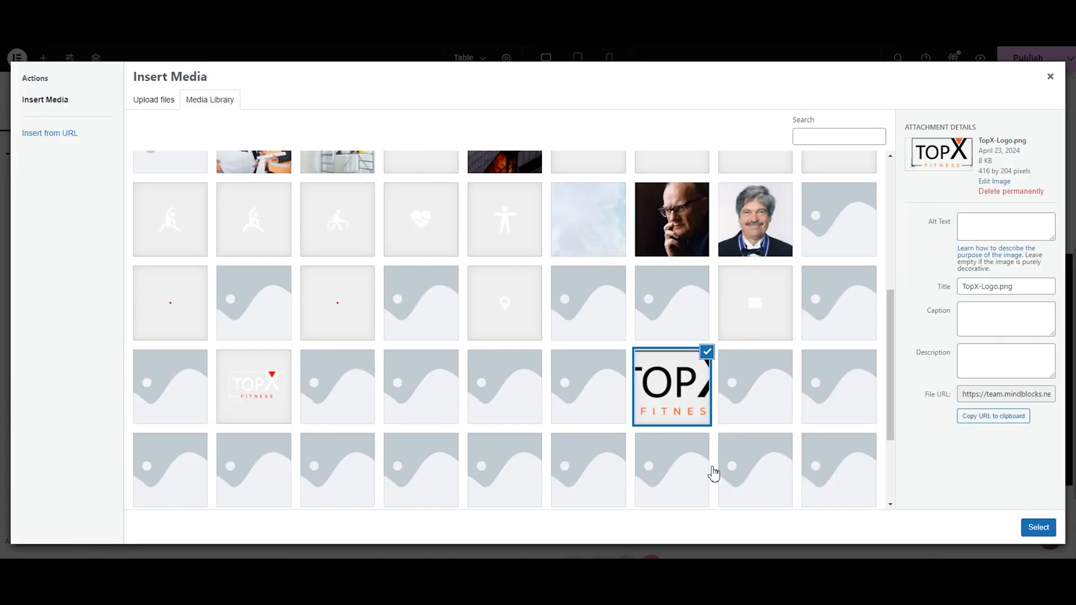
pyautogui.click(1051, 78)
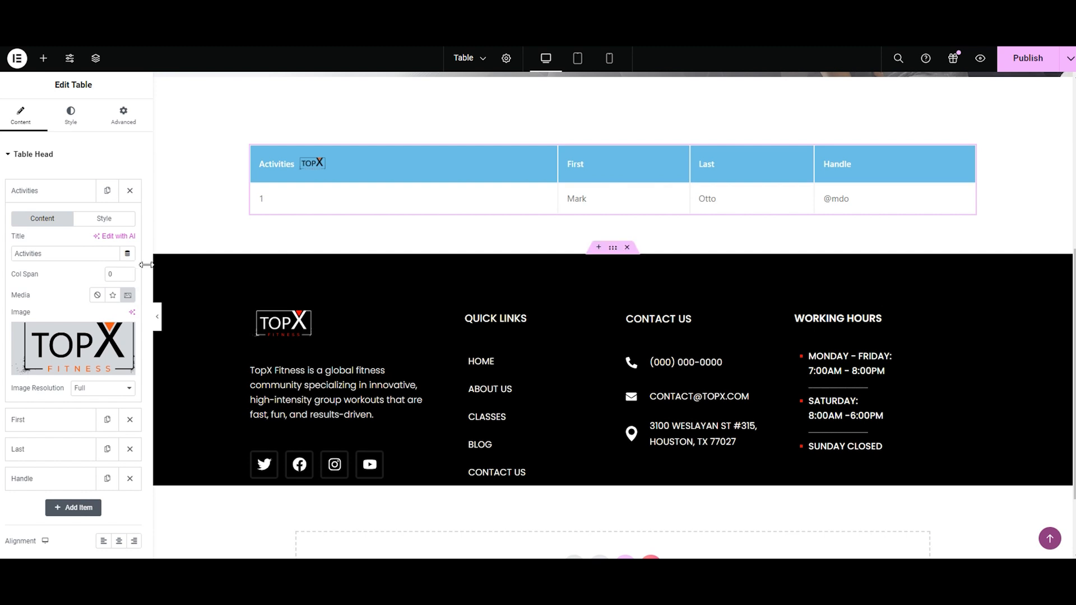
pyautogui.moveTo(127, 336)
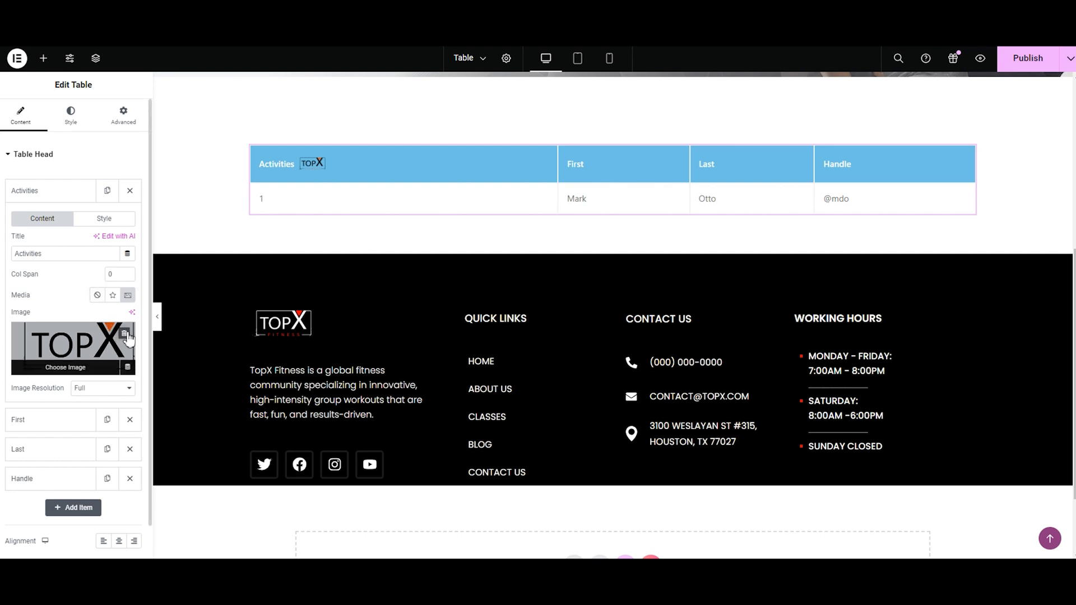
pyautogui.click(125, 334)
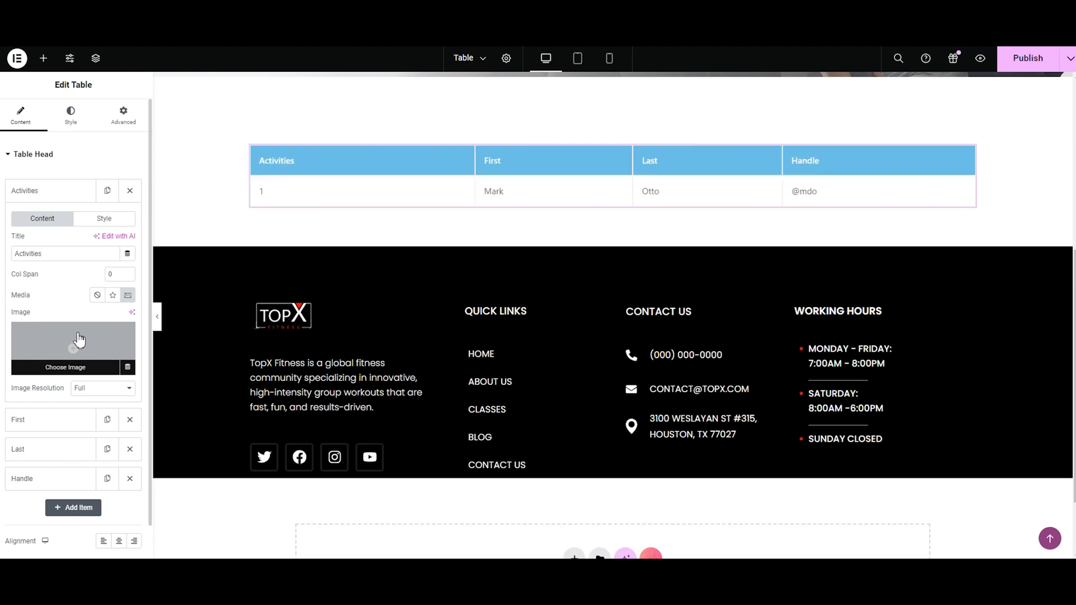
# Step: Style the Activities heading with white text and the background color #FC541ACC
pyautogui.click(101, 220)
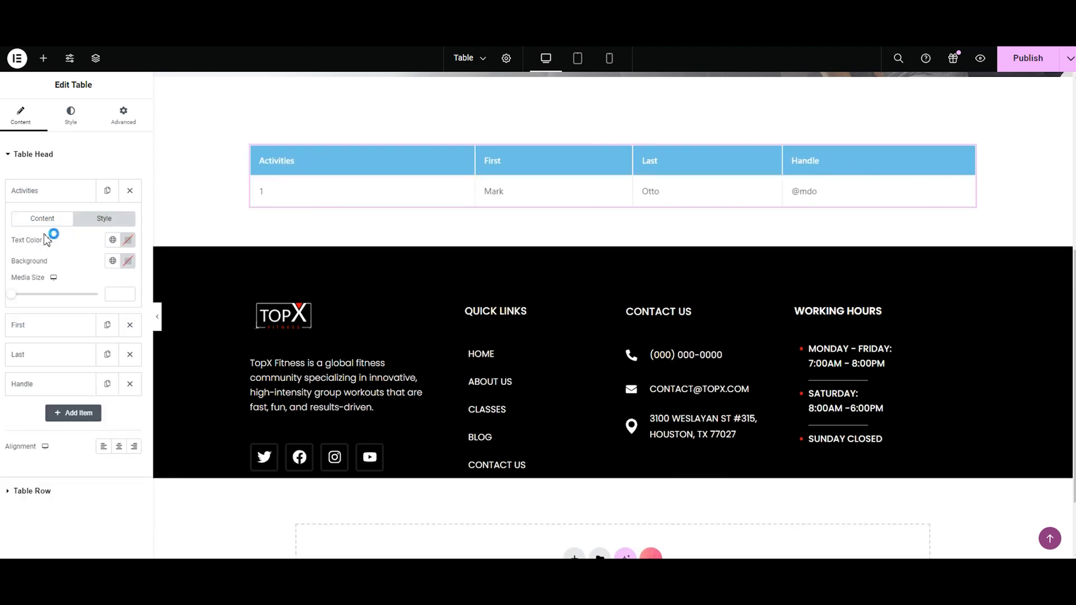
pyautogui.click(128, 243)
pyautogui.moveTo(127, 371)
pyautogui.mouseDown()
pyautogui.moveTo(168, 297)
pyautogui.moveTo(151, 284)
pyautogui.moveTo(112, 285)
pyautogui.moveTo(149, 352)
pyautogui.moveTo(106, 314)
pyautogui.moveTo(46, 289)
pyautogui.mouseUp()
pyautogui.click(31, 264)
pyautogui.click(128, 261)
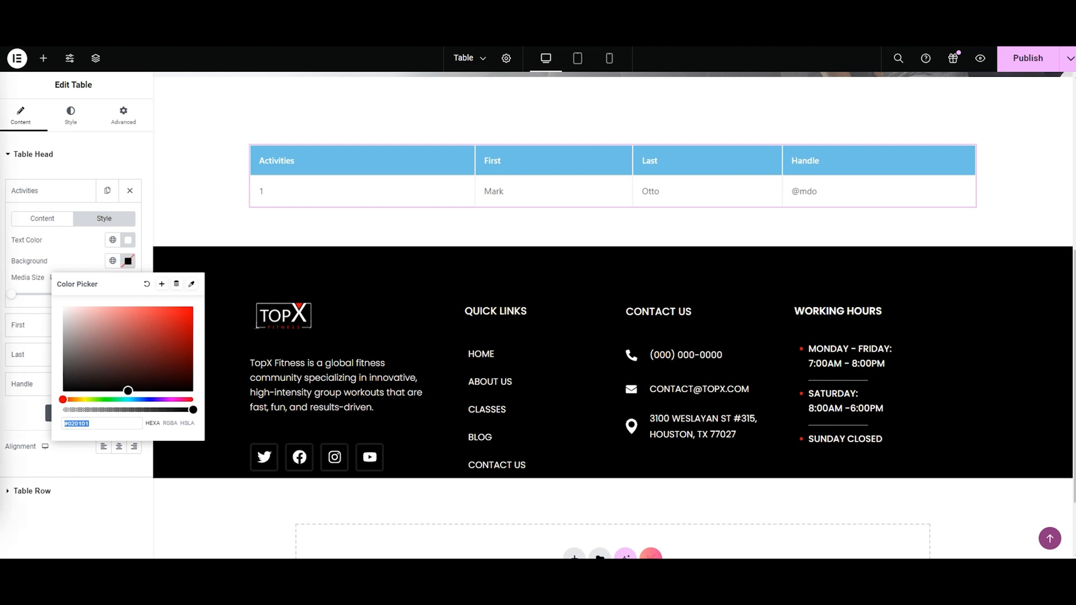
pyautogui.write('#BD982F')
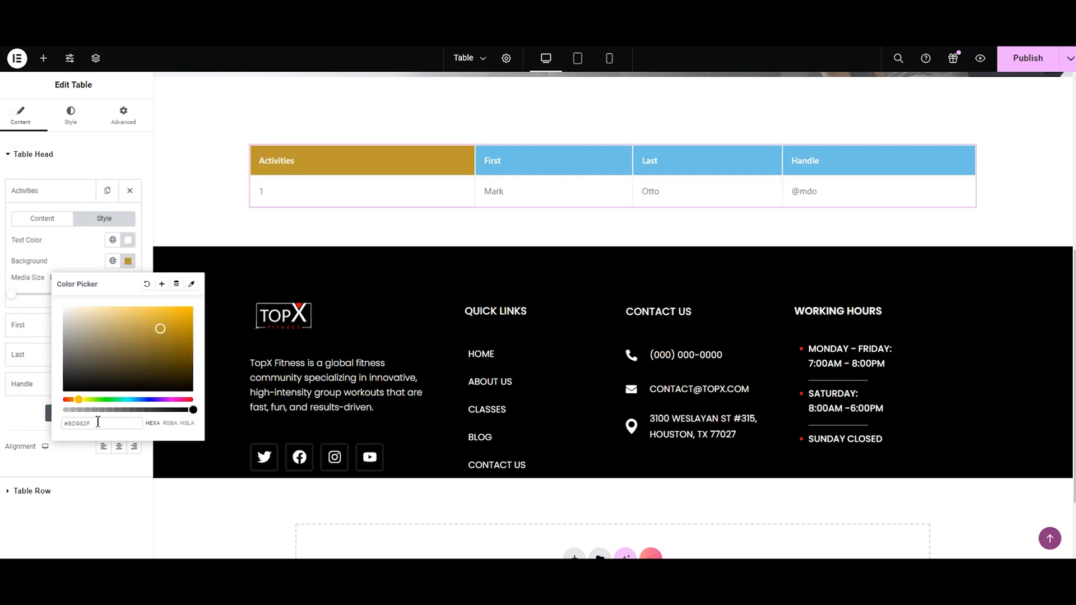
pyautogui.write('#FC541ACC')
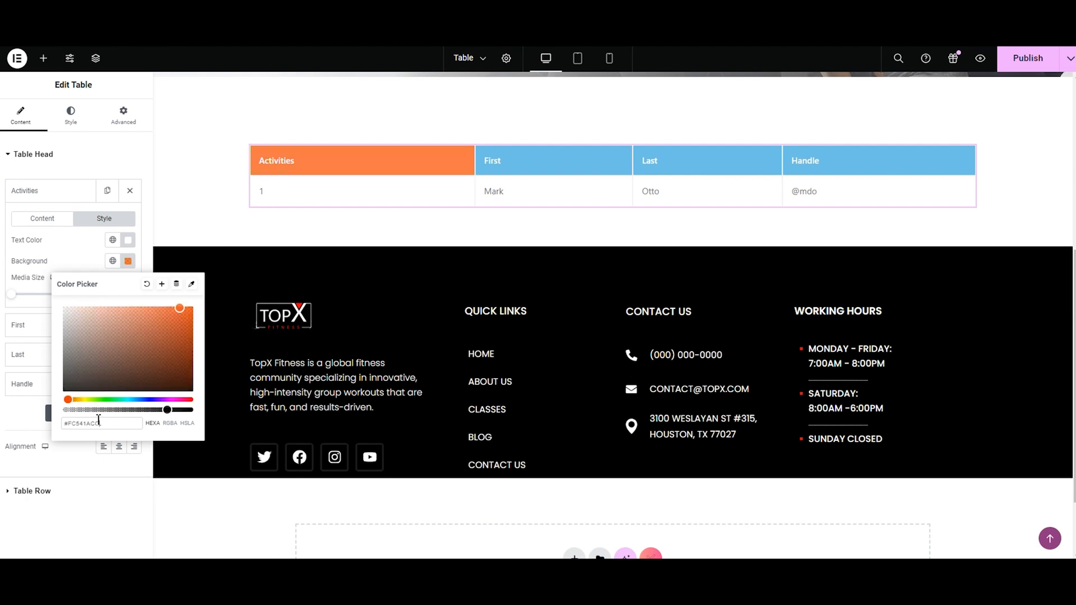
pyautogui.click(72, 246)
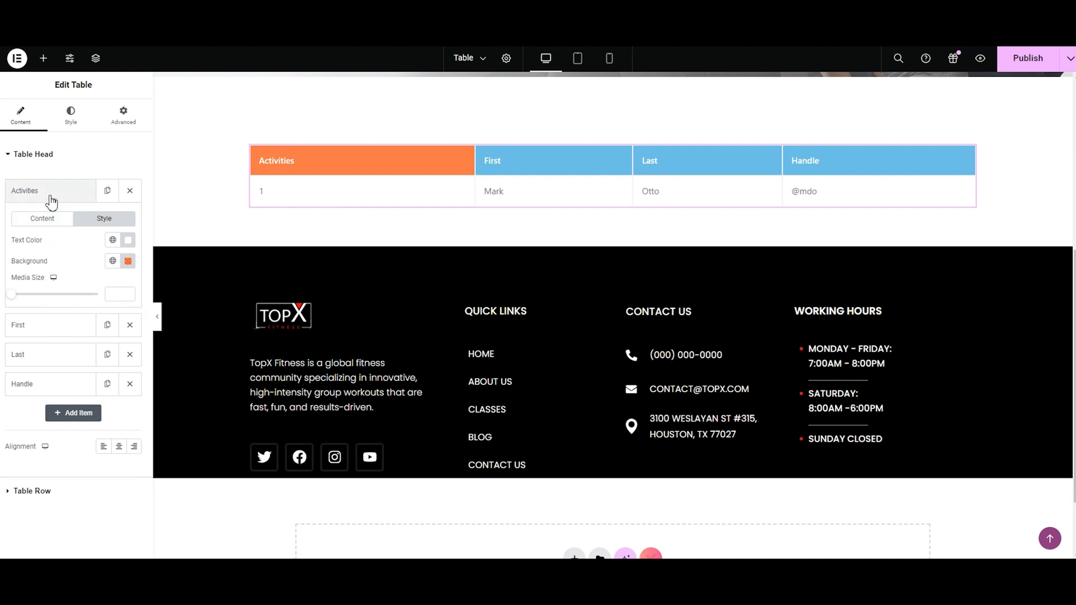
# Step: Change the title of the second table heading, "First", to Time
pyautogui.click(34, 326)
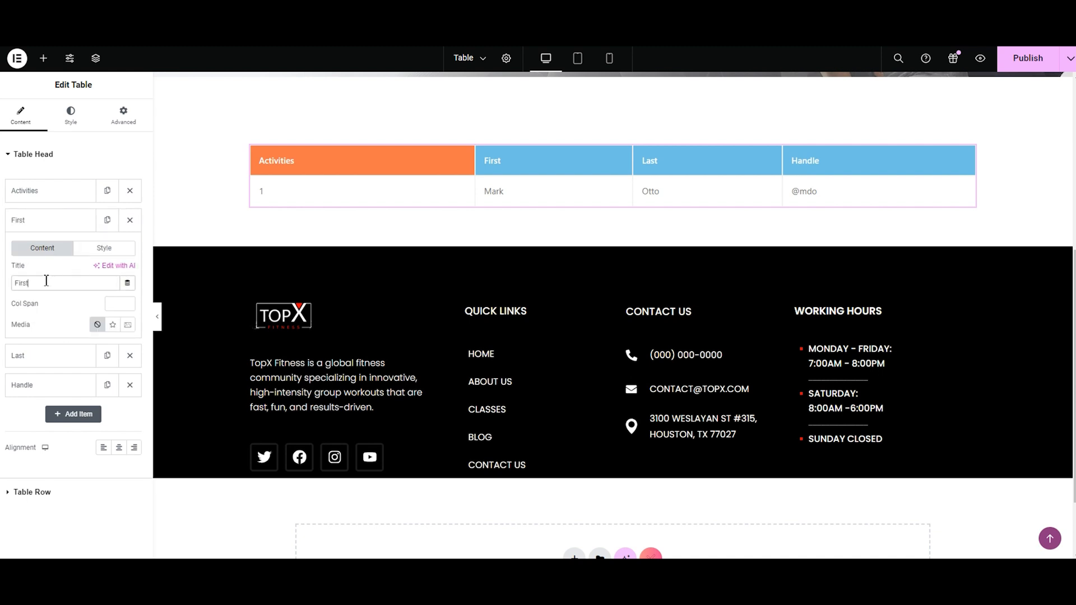
pyautogui.press('BackSpace')
pyautogui.press('BackSpace')
pyautogui.press('BackSpace')
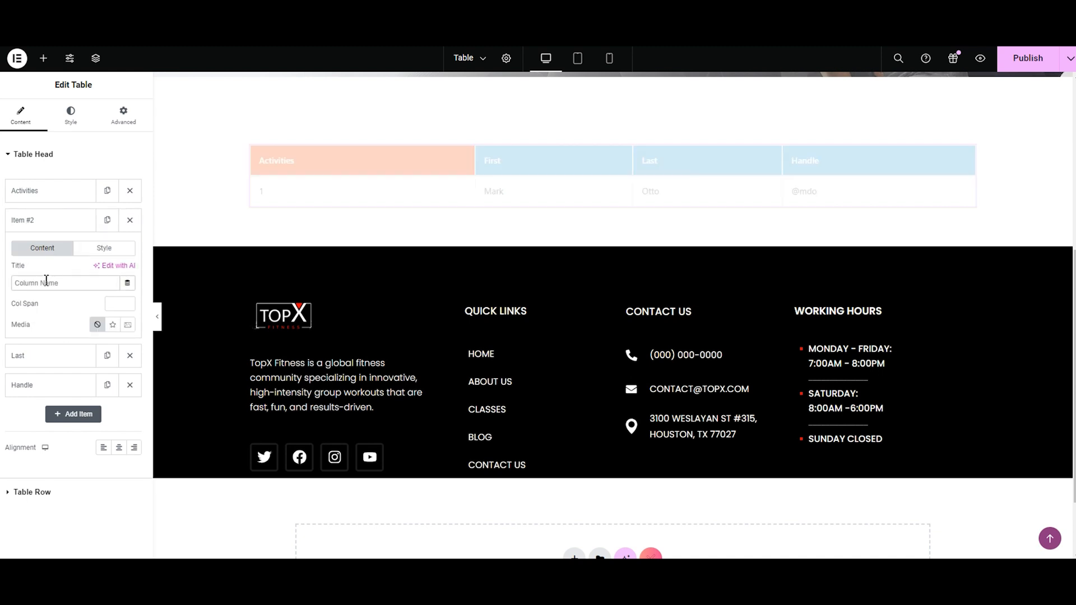
pyautogui.write('Time')
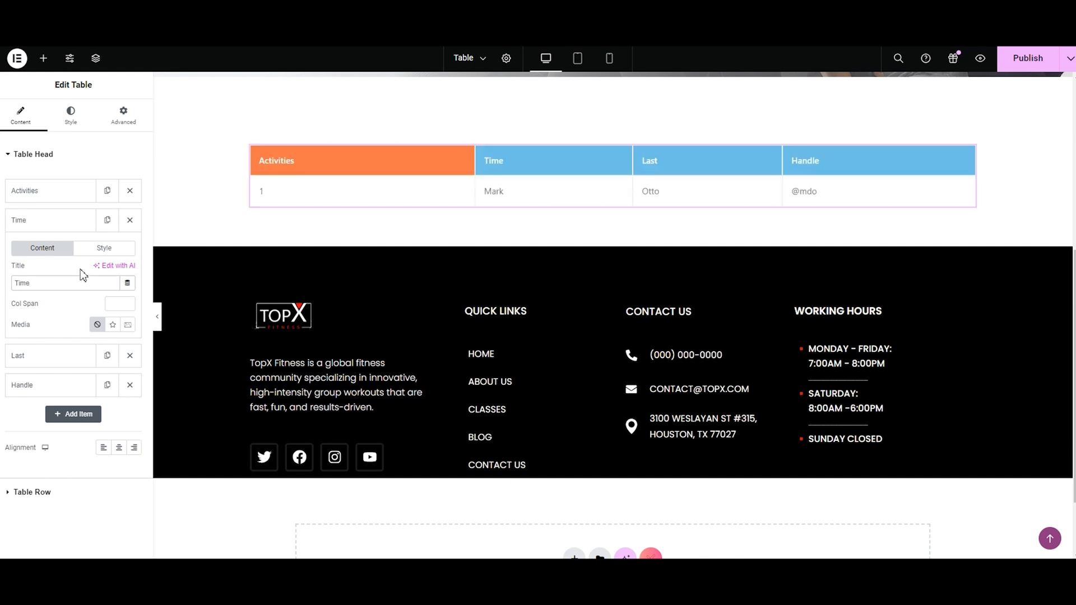
# Step: Style the Time heading with #000000 text and a light gray background
pyautogui.click(104, 248)
pyautogui.click(127, 270)
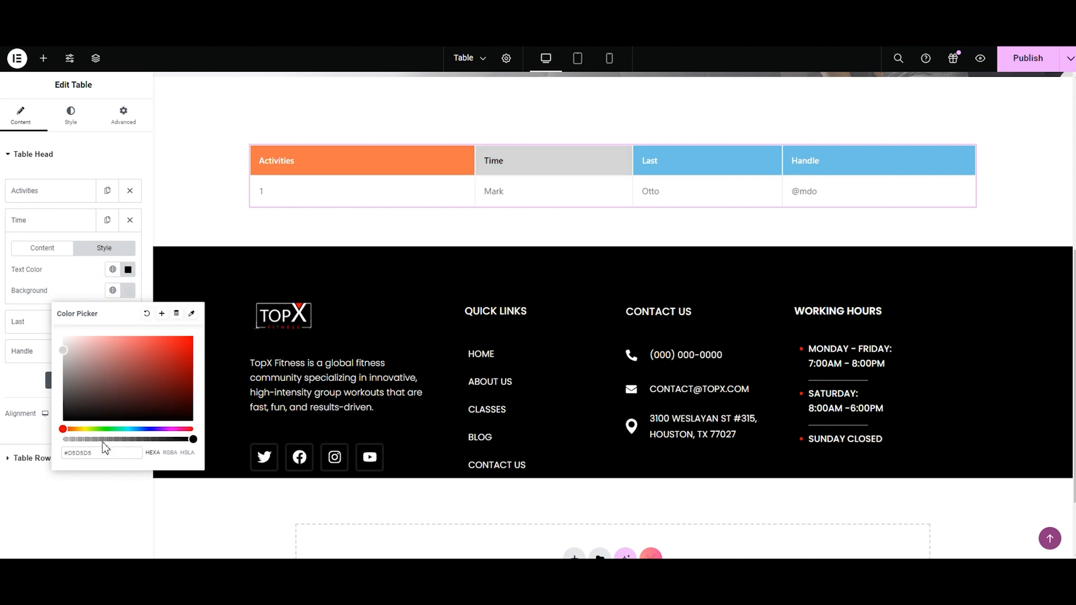
pyautogui.click(37, 300)
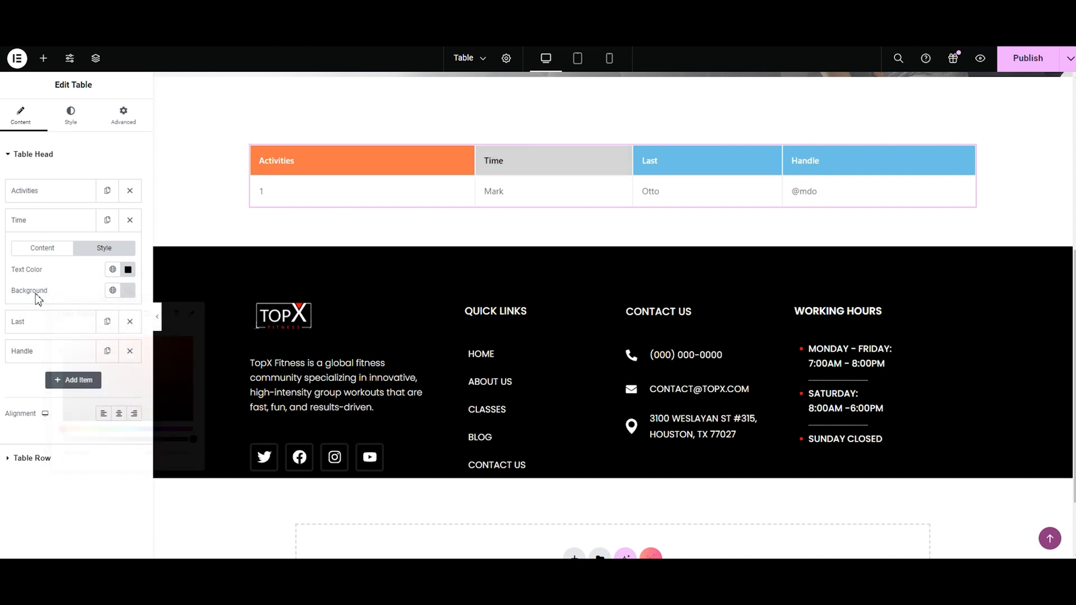
# Step: Change the title of the third table heading, "Last", to Name and open its style settings
pyautogui.click(38, 319)
pyautogui.press('BackSpace')
pyautogui.press('BackSpace')
pyautogui.press('BackSpace')
pyautogui.press('BackSpace')
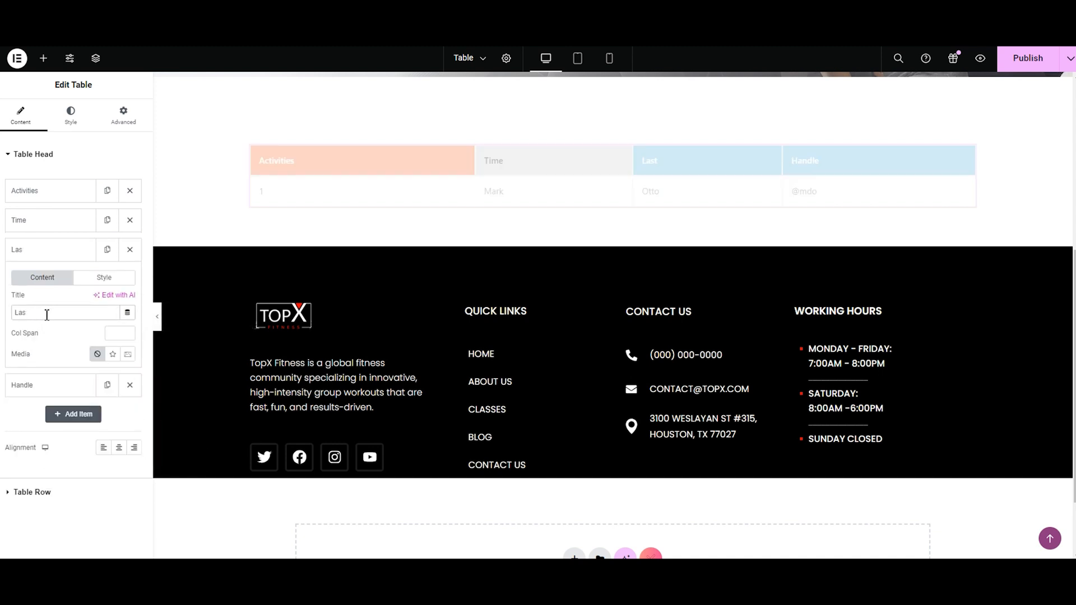
pyautogui.write('Nam')
pyautogui.click(104, 278)
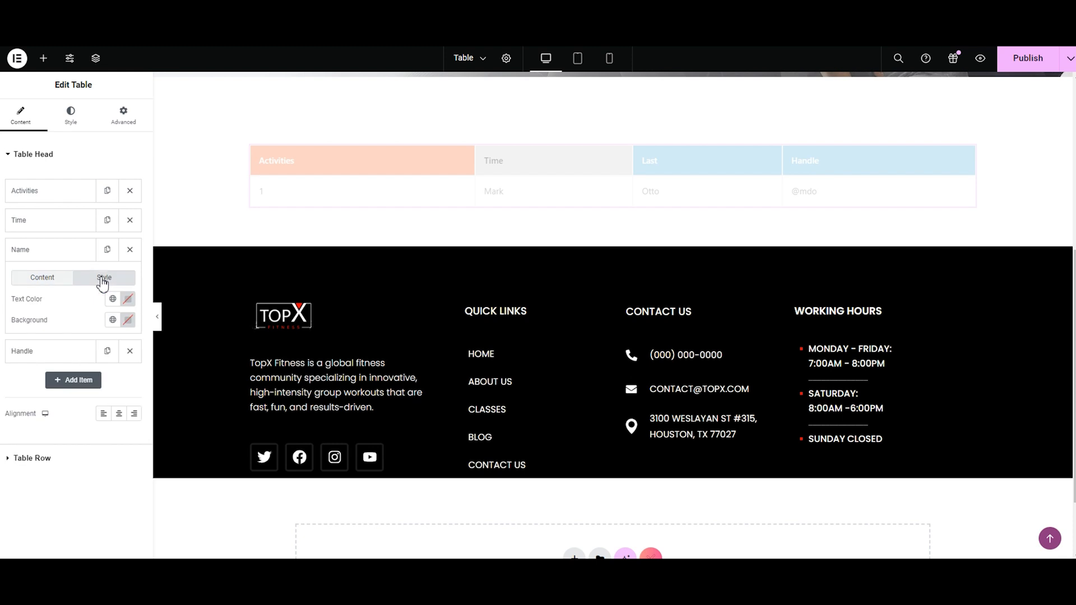
# Step: Style the Name heading with black text and the same light gray background as the Time heading
pyautogui.click(127, 299)
pyautogui.click(141, 430)
pyautogui.click(43, 317)
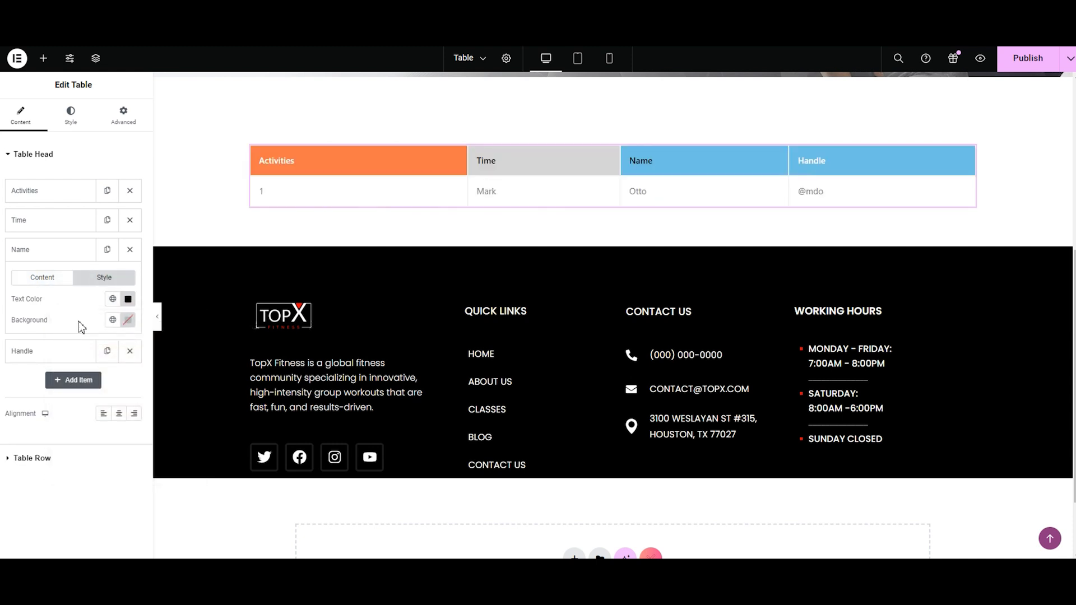
pyautogui.click(127, 320)
pyautogui.moveTo(118, 482); pyautogui.dragTo(64, 489)
pyautogui.write('#D5D5D5')
pyautogui.click(32, 325)
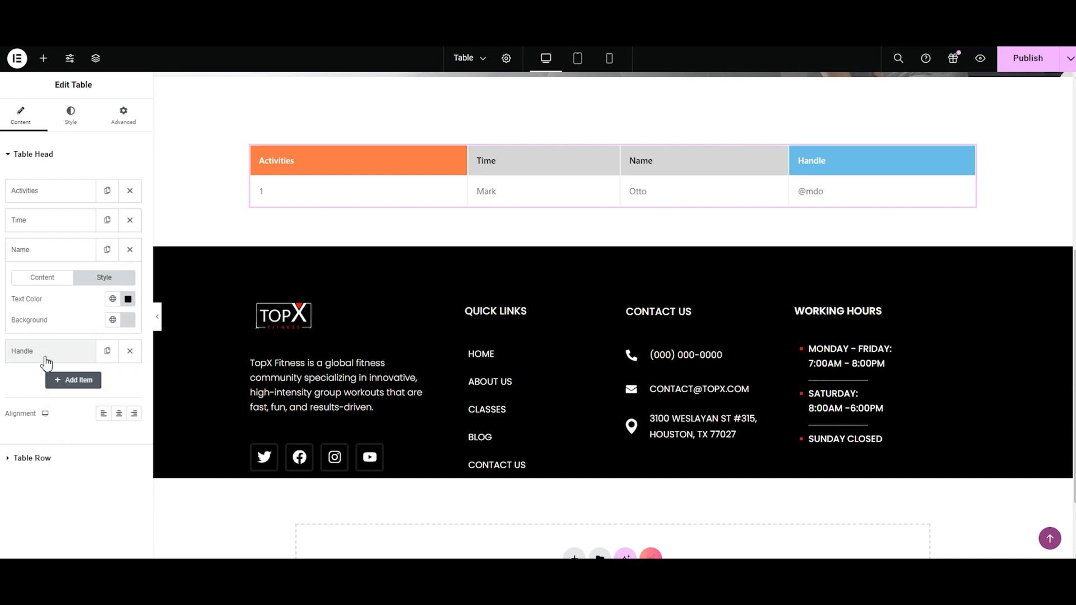
# Step: Change the title of the fourth table heading, "Handle", to Day and open its style settings
pyautogui.click(41, 357)
pyautogui.click(92, 340)
pyautogui.press('BackSpace')
pyautogui.press('BackSpace')
pyautogui.press('BackSpace')
pyautogui.press('BackSpace')
pyautogui.press('BackSpace')
pyautogui.press('BackSpace')
pyautogui.write('Dat')
pyautogui.click(105, 307)
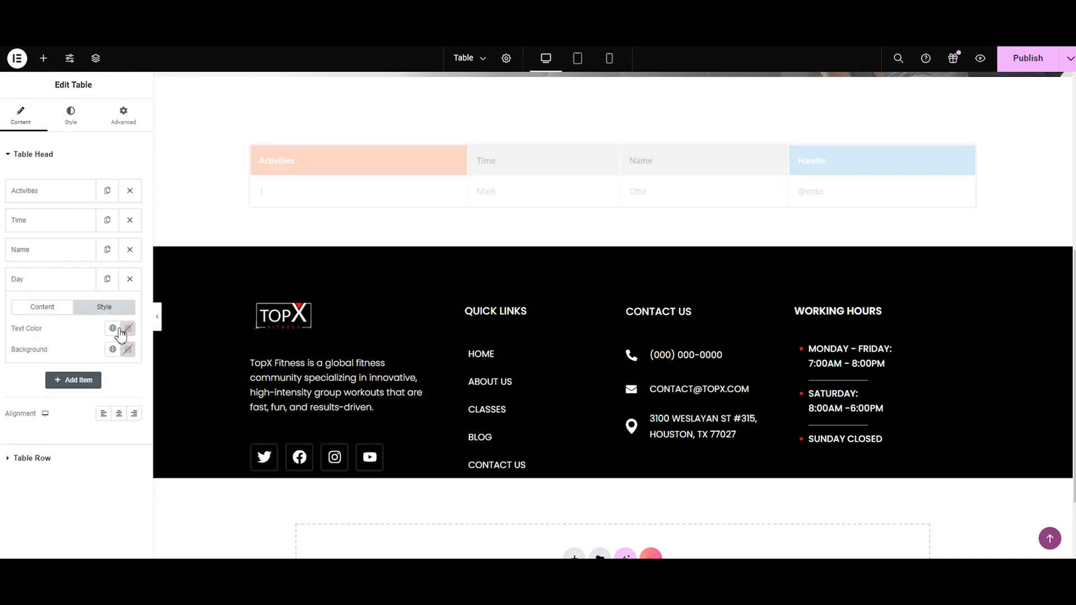
# Step: Style the Day heading with black text and a light gray background matching the Time and Name headings
pyautogui.click(127, 328)
pyautogui.click(46, 332)
pyautogui.click(128, 350)
pyautogui.tripleClick(116, 514)
pyautogui.write('#D5D5D5')
pyautogui.click(37, 358)
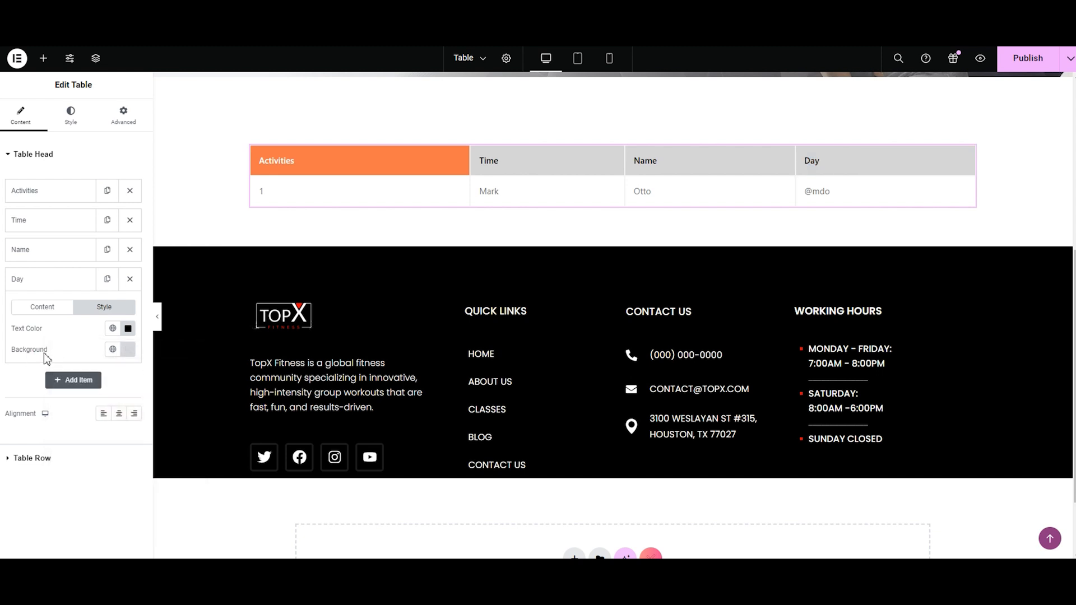
# Step: Add a fifth table heading titled Level and open its style settings
pyautogui.click(67, 380)
pyautogui.click(76, 371)
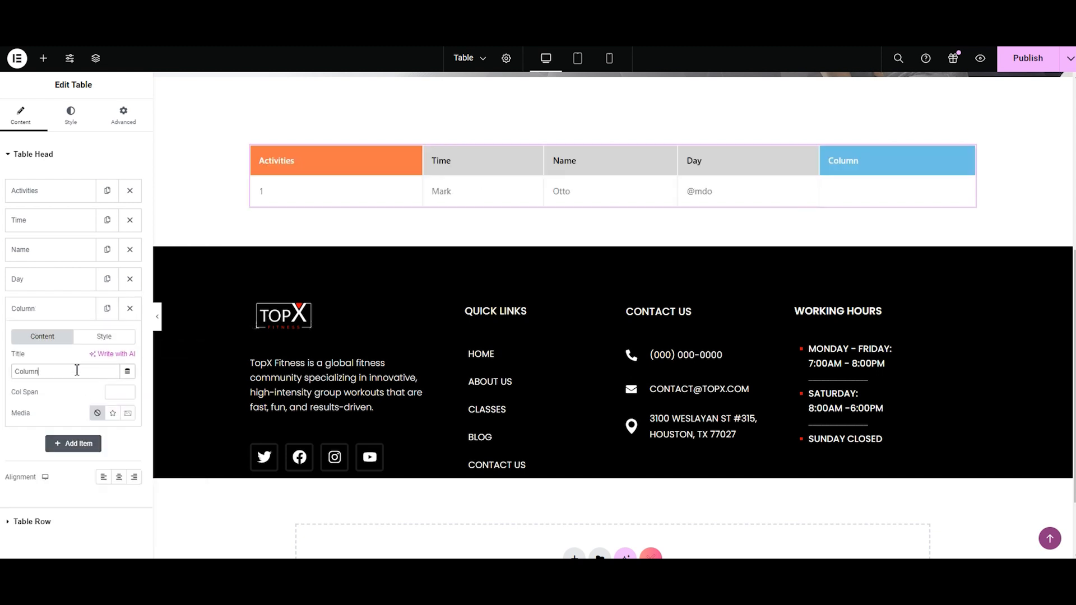
pyautogui.press('BackSpace')
pyautogui.press('BackSpace')
pyautogui.press('BackSpace')
pyautogui.press('BackSpace')
pyautogui.press('BackSpace')
pyautogui.press('BackSpace')
pyautogui.write('Le')
pyautogui.click(124, 340)
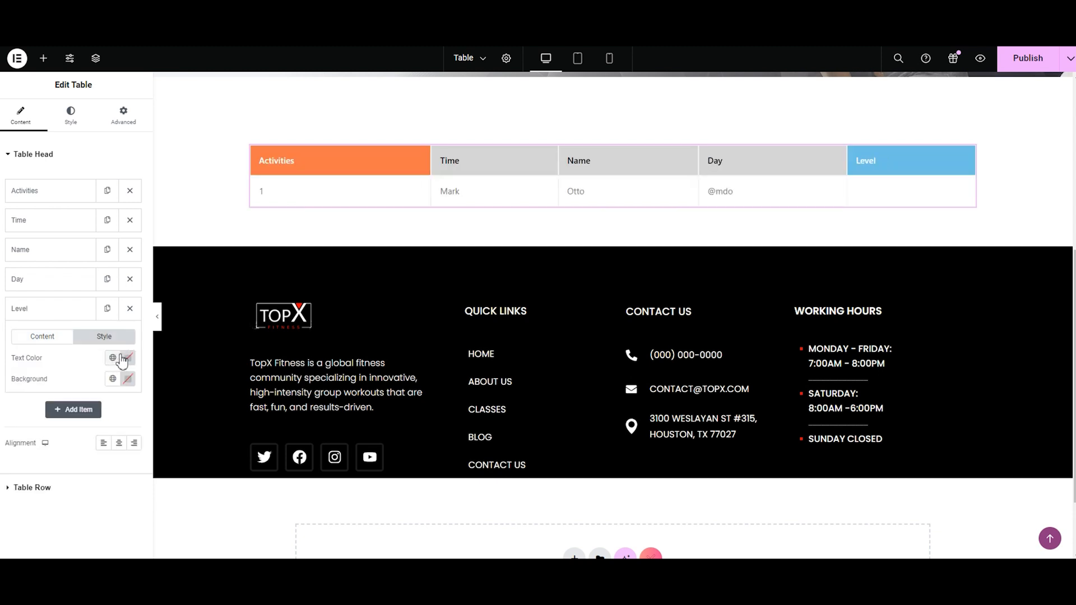
# Step: Style the Level heading with black text and a light gray background matching its neighboring headings
pyautogui.click(127, 379)
pyautogui.click(128, 379)
pyautogui.click(128, 379)
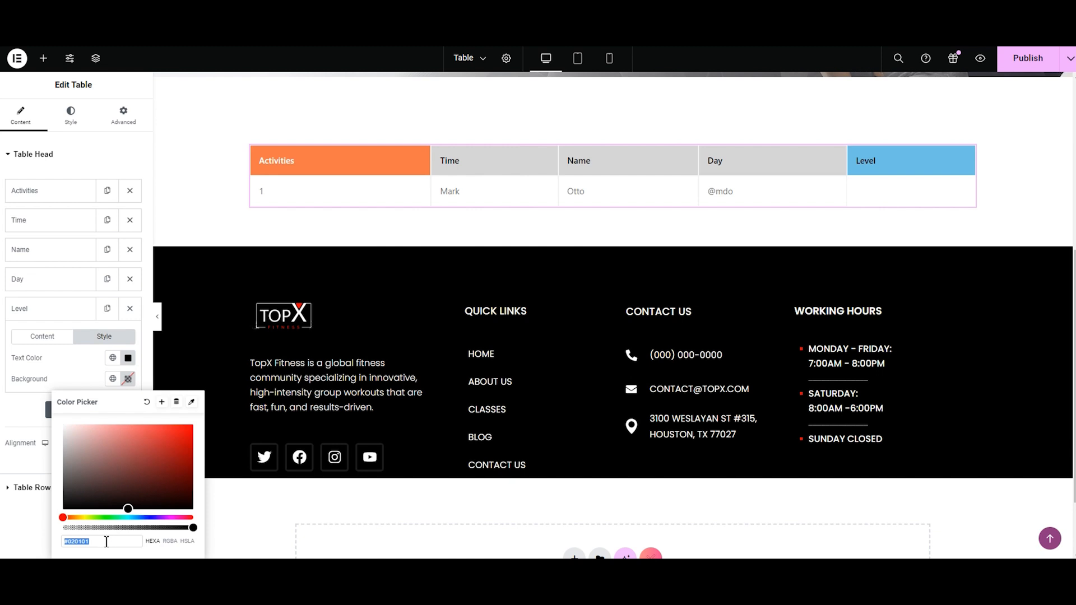
pyautogui.press('BackSpace')
pyautogui.click(20, 405)
# Step: Try center and right alignment for the table headings, and set their alignment to left
pyautogui.click(39, 167)
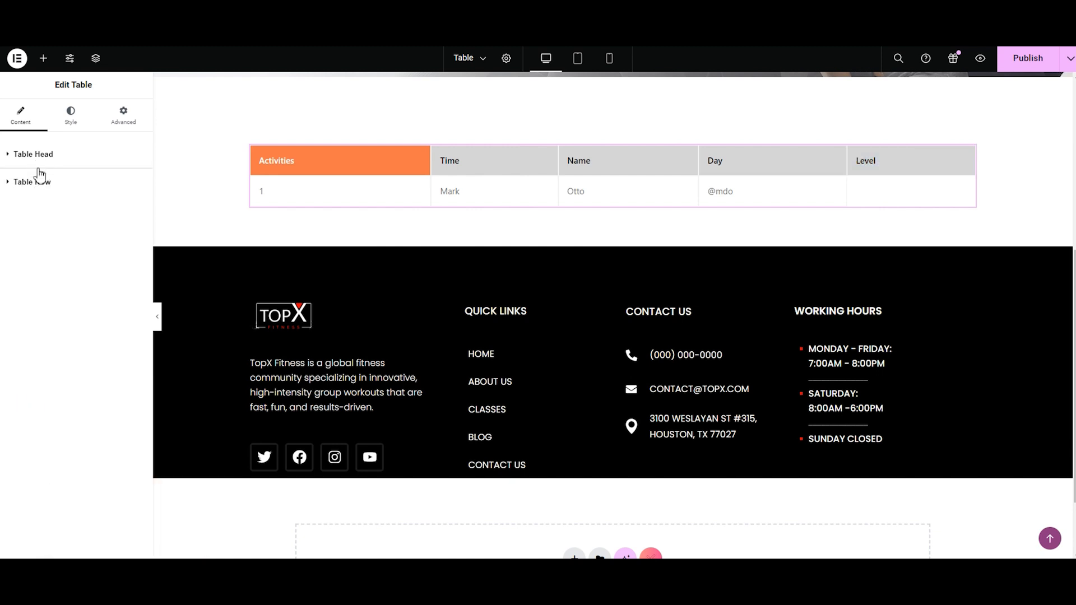
pyautogui.click(38, 169)
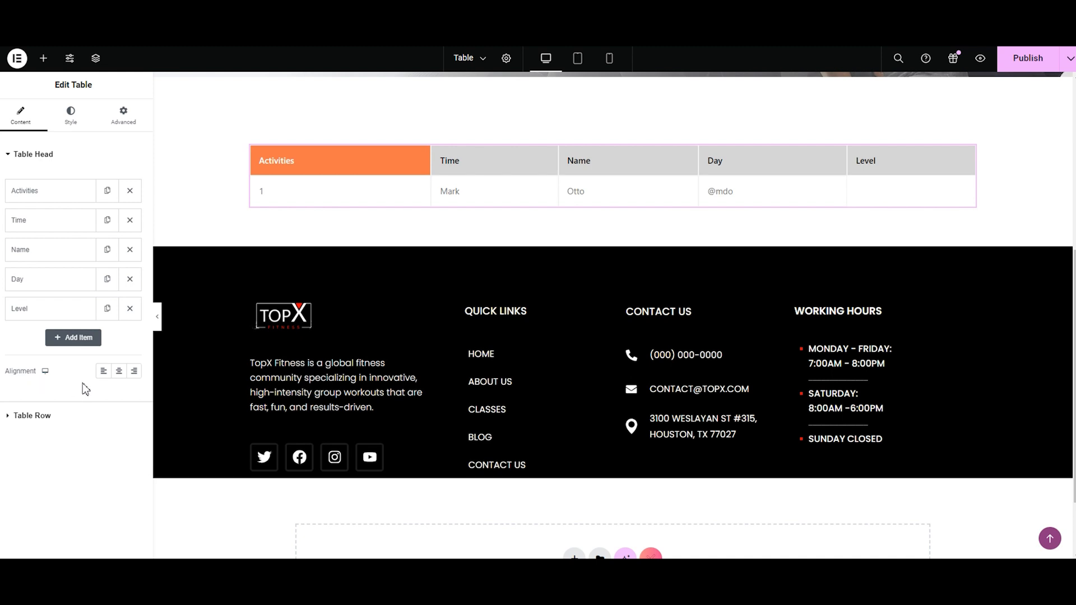
pyautogui.click(119, 373)
pyautogui.click(136, 373)
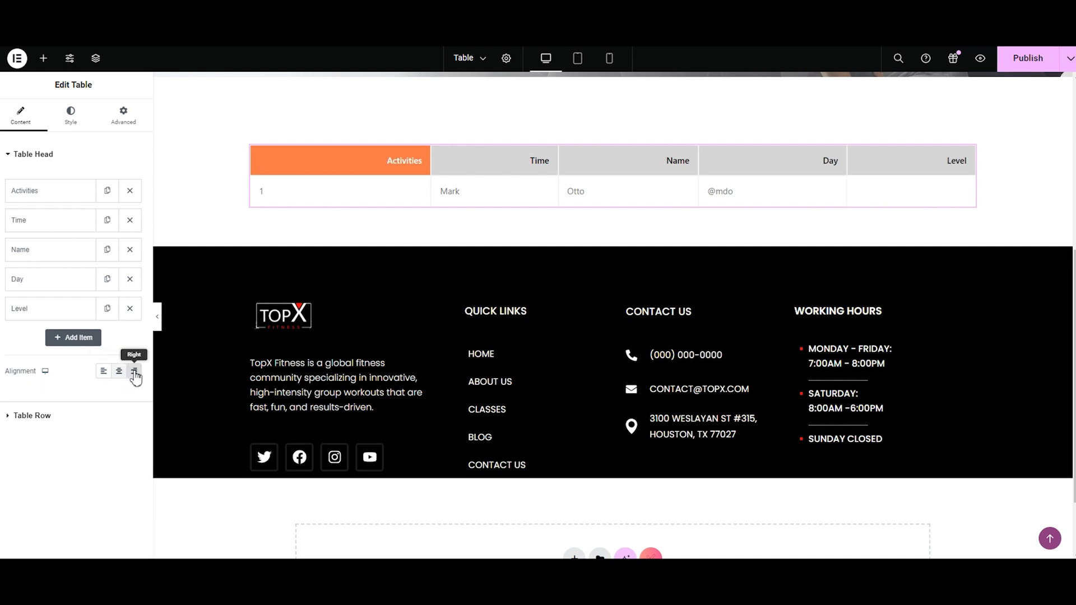
pyautogui.click(103, 372)
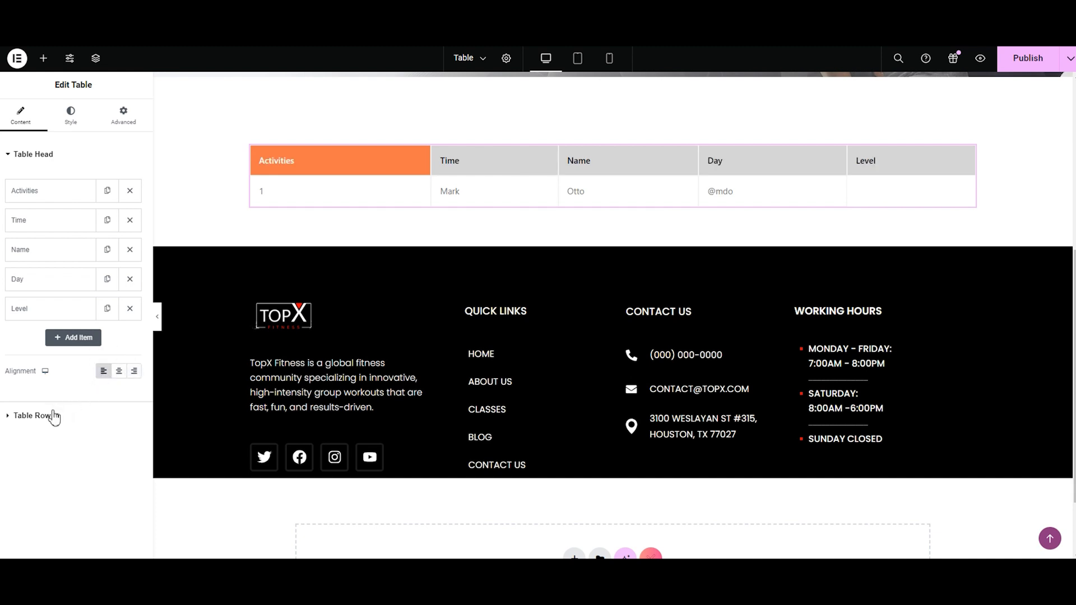
# Step: Duplicate the Row Starts item in the table rows and move the copy to the end of the list
pyautogui.click(34, 157)
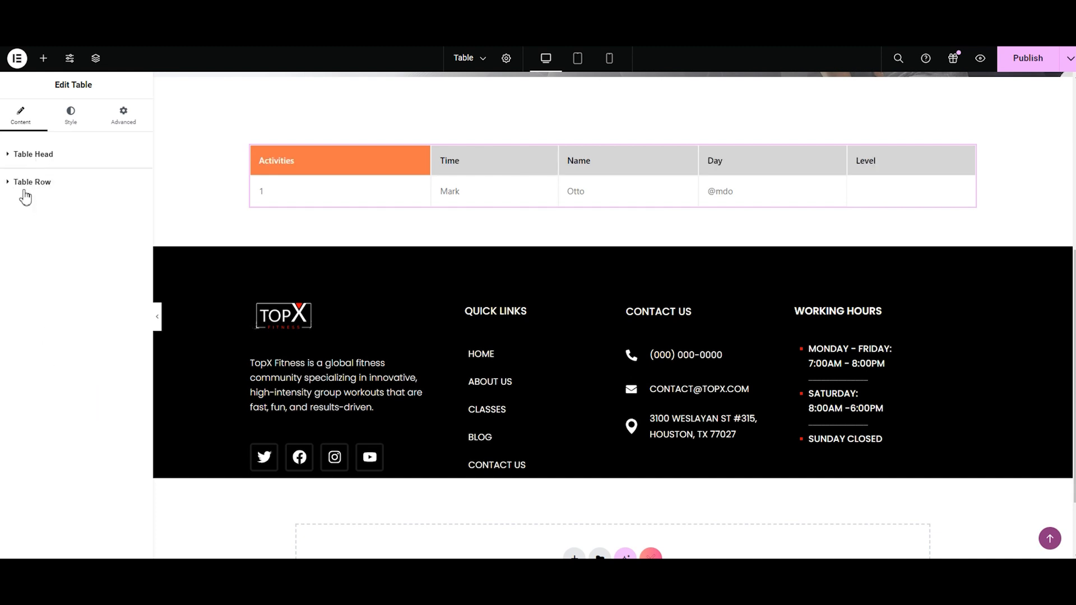
pyautogui.click(26, 183)
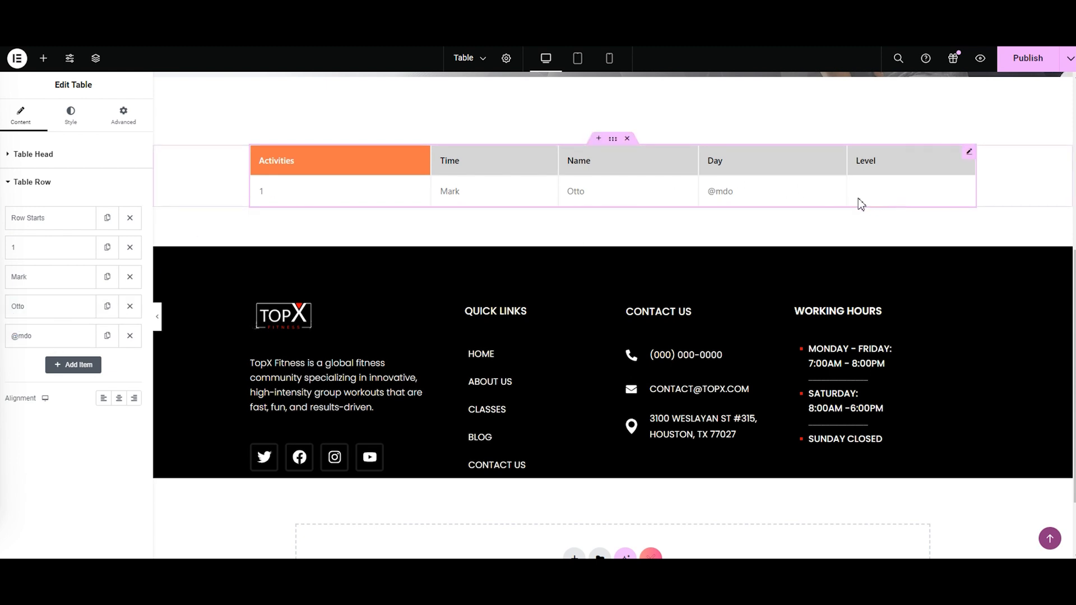
pyautogui.click(107, 217)
pyautogui.moveTo(62, 252); pyautogui.dragTo(59, 371)
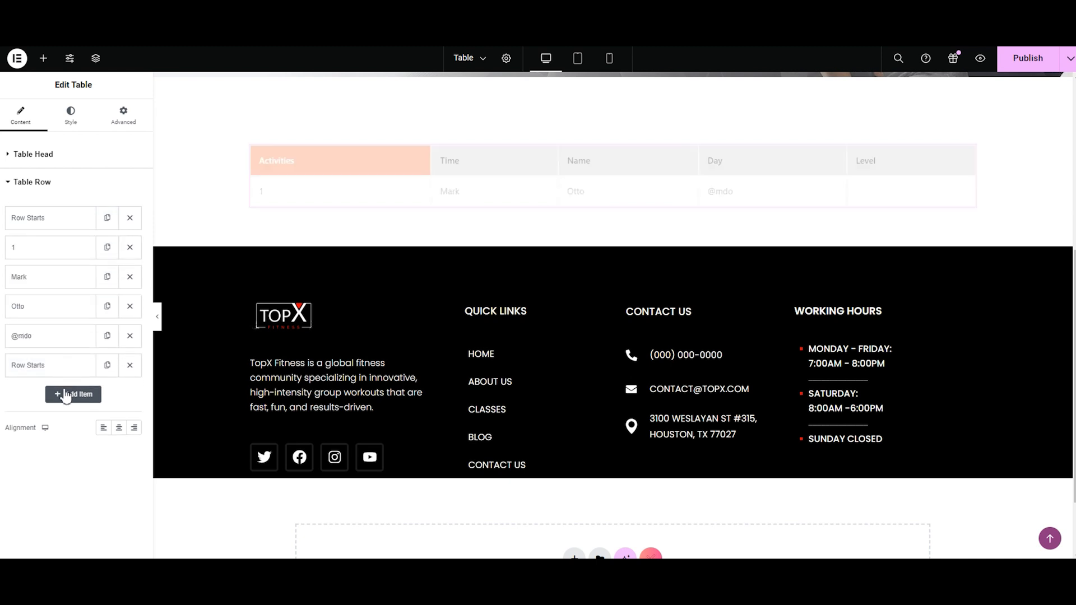
# Step: Add an item after the second Row Starts and set its Row/Column type to Column
pyautogui.click(66, 395)
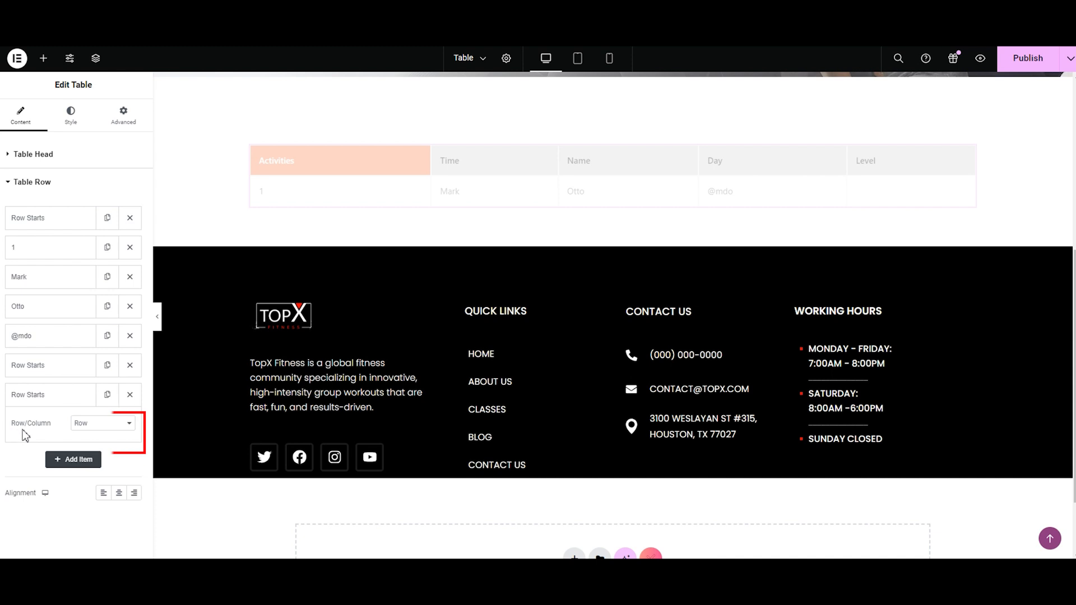
pyautogui.click(82, 424)
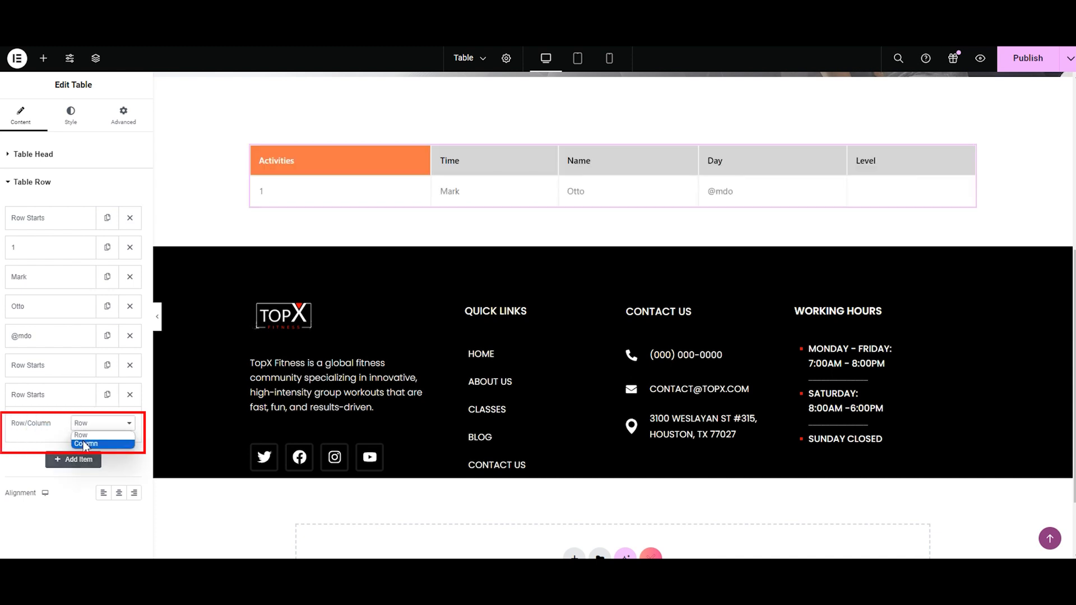
pyautogui.click(85, 443)
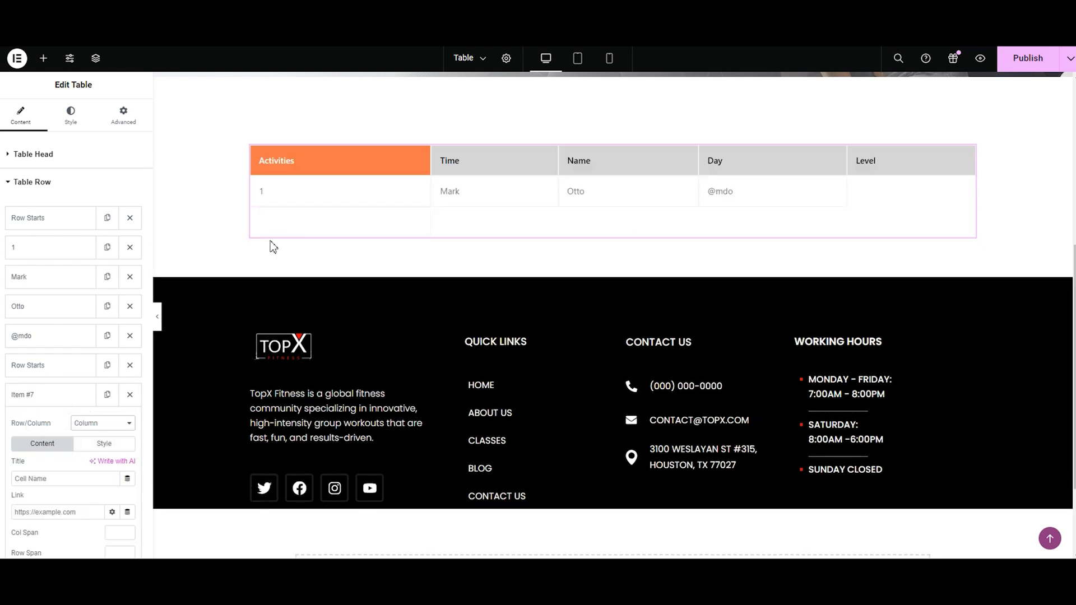
# Step: Duplicate the new empty column item four times to give the second row five cells
pyautogui.click(37, 396)
pyautogui.click(107, 398)
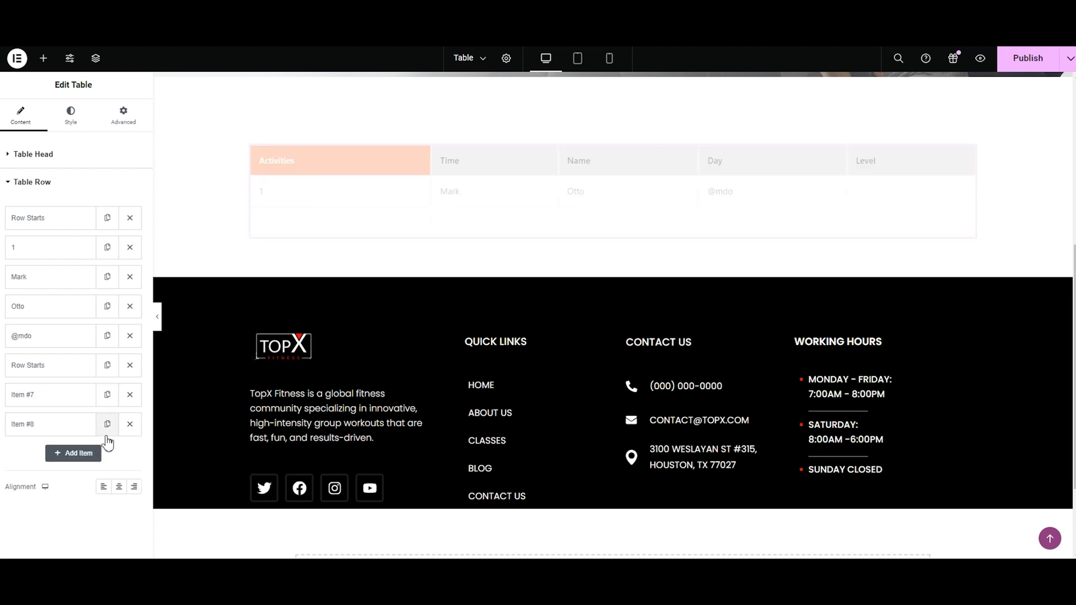
pyautogui.click(107, 425)
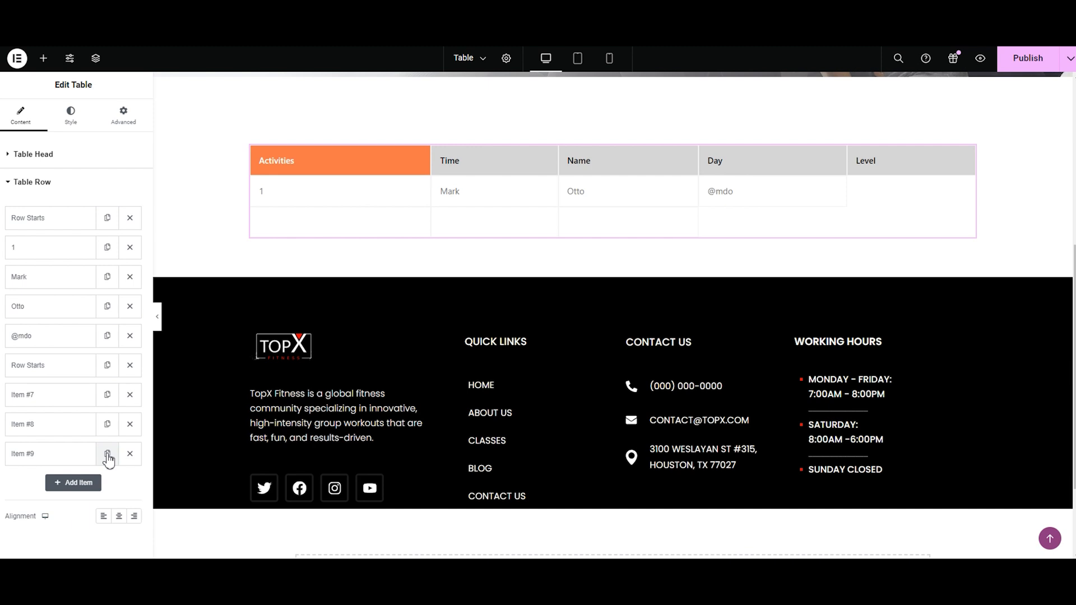
pyautogui.click(107, 455)
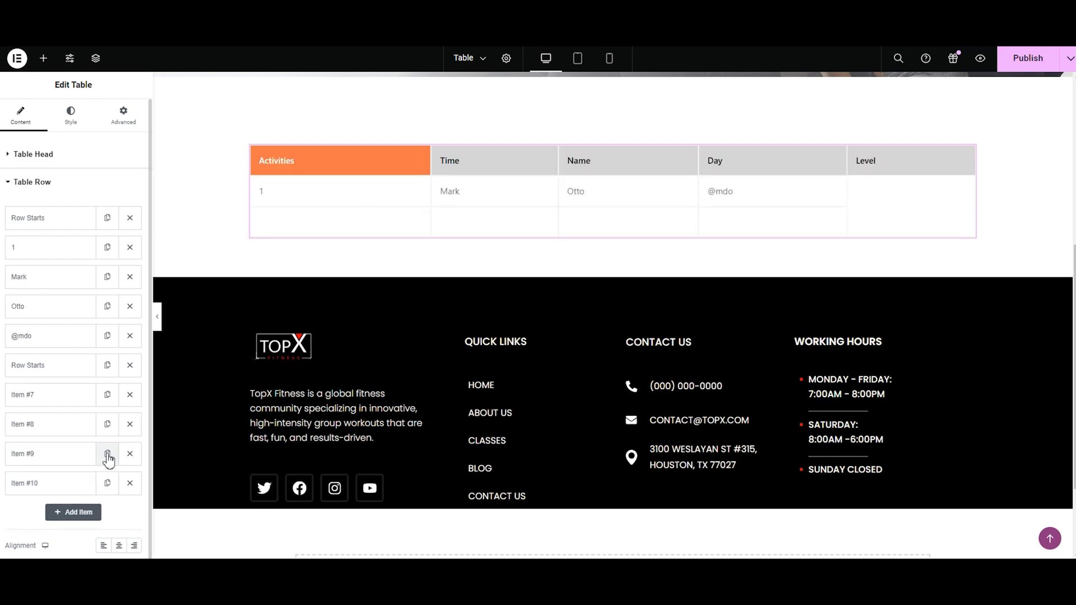
pyautogui.click(108, 484)
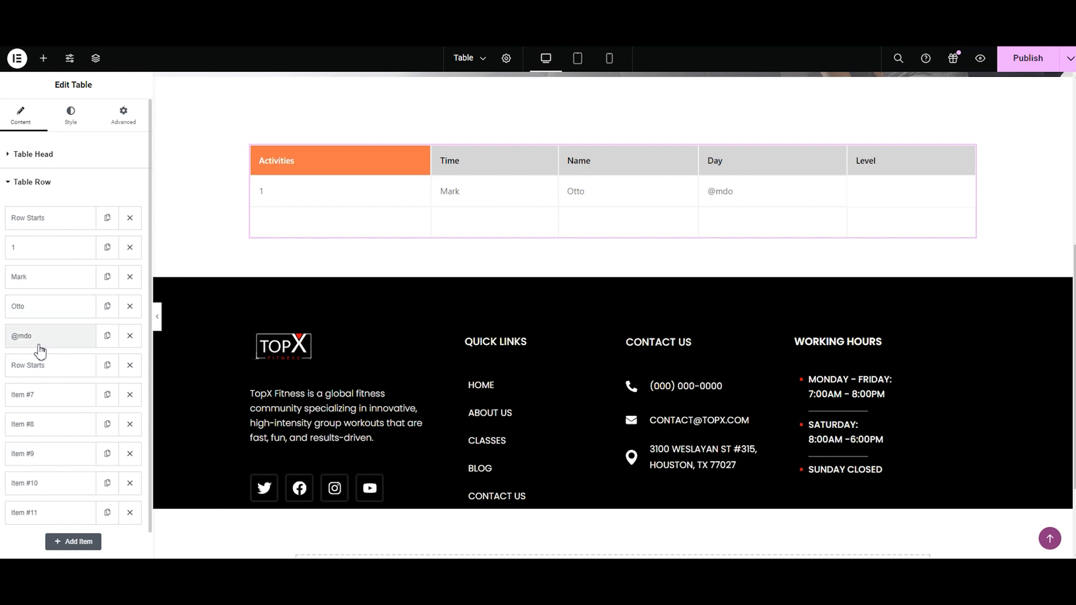
# Step: Duplicate the second Row Starts item and move the copy to the end of the list to start a third row
pyautogui.click(107, 365)
pyautogui.moveTo(89, 393); pyautogui.dragTo(69, 482)
pyautogui.scroll(-1, 65, 438)
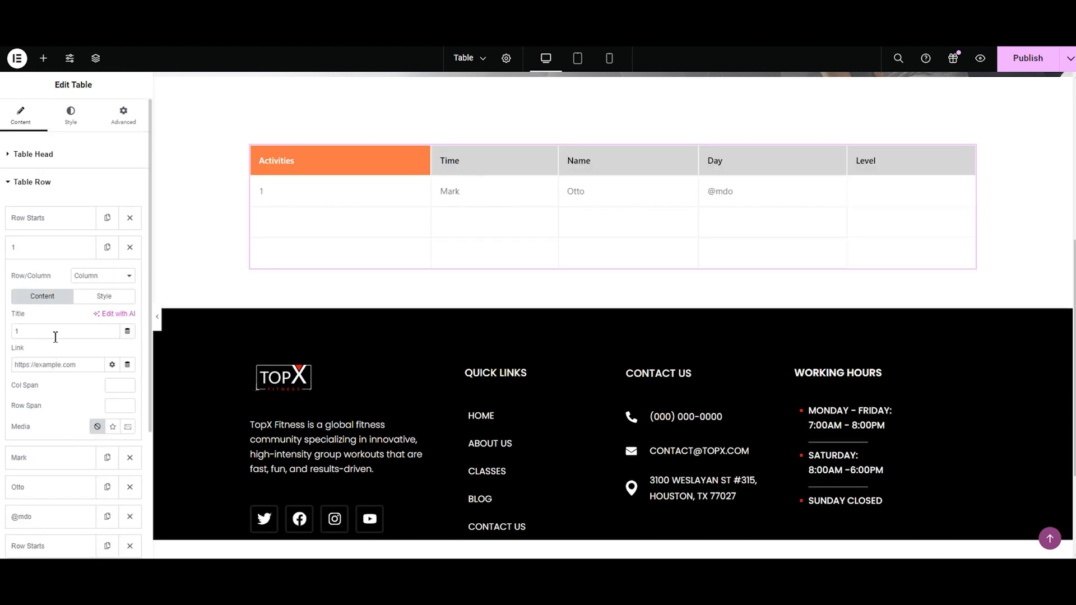
# Step: Try a team.mindblocks.net page link on the first row's first cell, and clear it
pyautogui.click(29, 359)
pyautogui.write('TABLE')
pyautogui.click(44, 385)
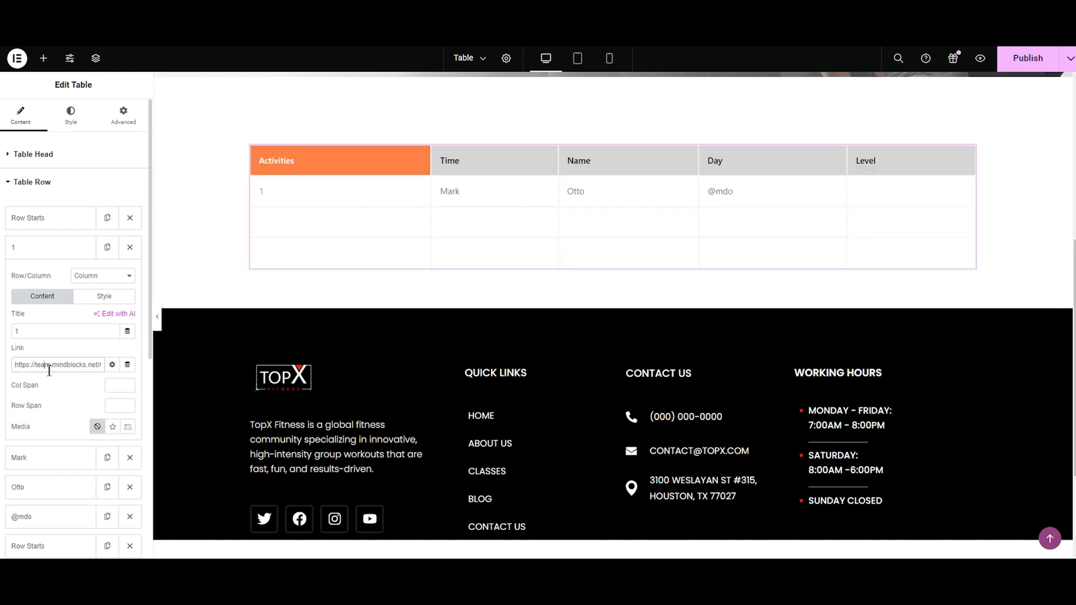
pyautogui.hotkey('ctrl', 'a')
pyautogui.press('BackSpace')
# Step: Change the title of the first row's cell "1" to Zumba, and try a row span of 2 before resetting it to 0
pyautogui.click(60, 332)
pyautogui.press('BackSpace')
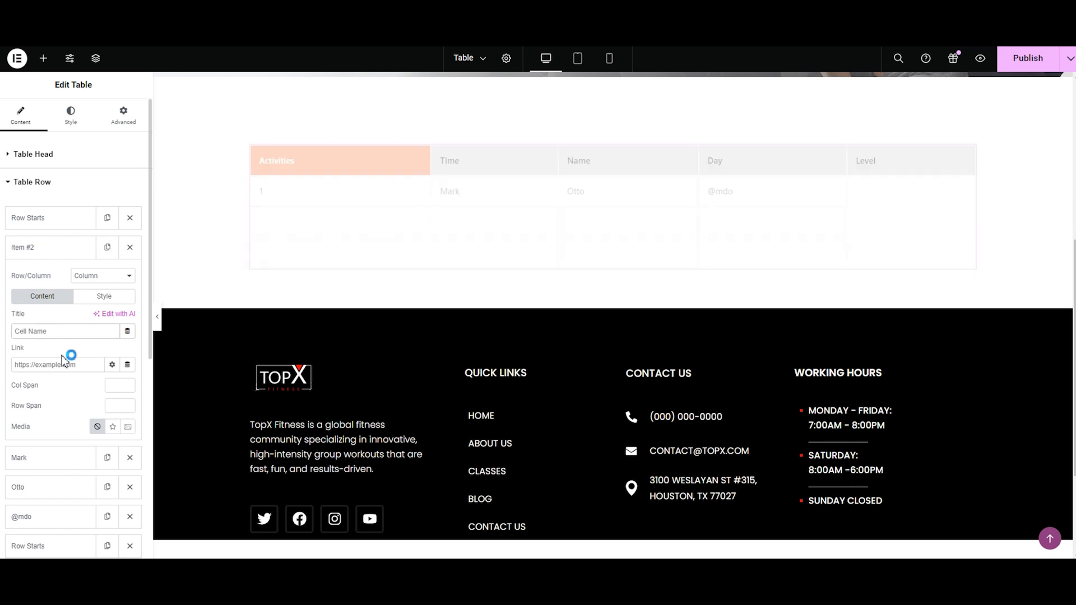
pyautogui.write('Zumba')
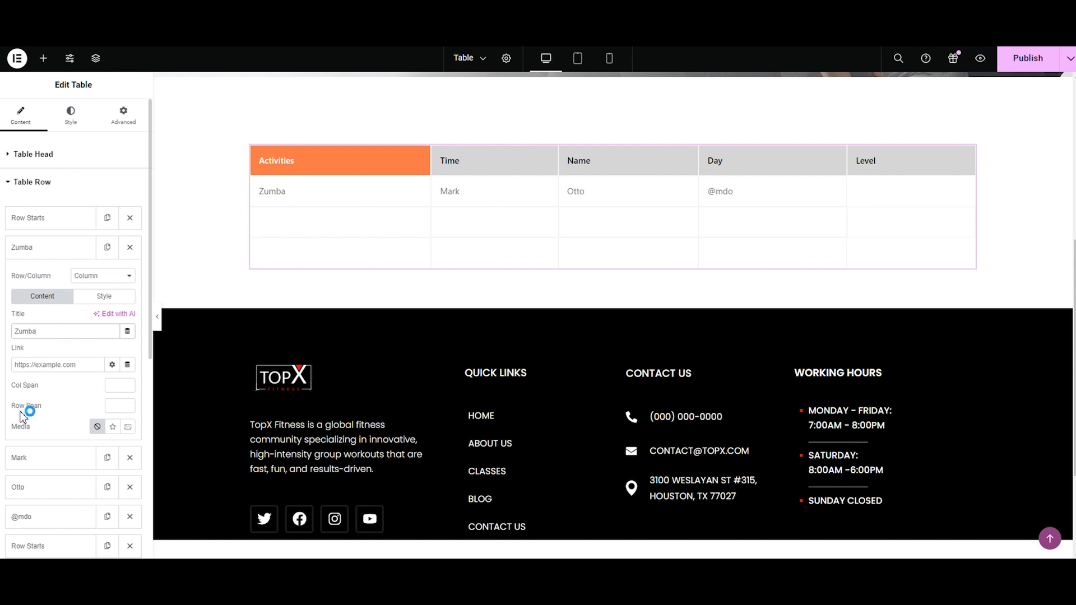
pyautogui.click(127, 404)
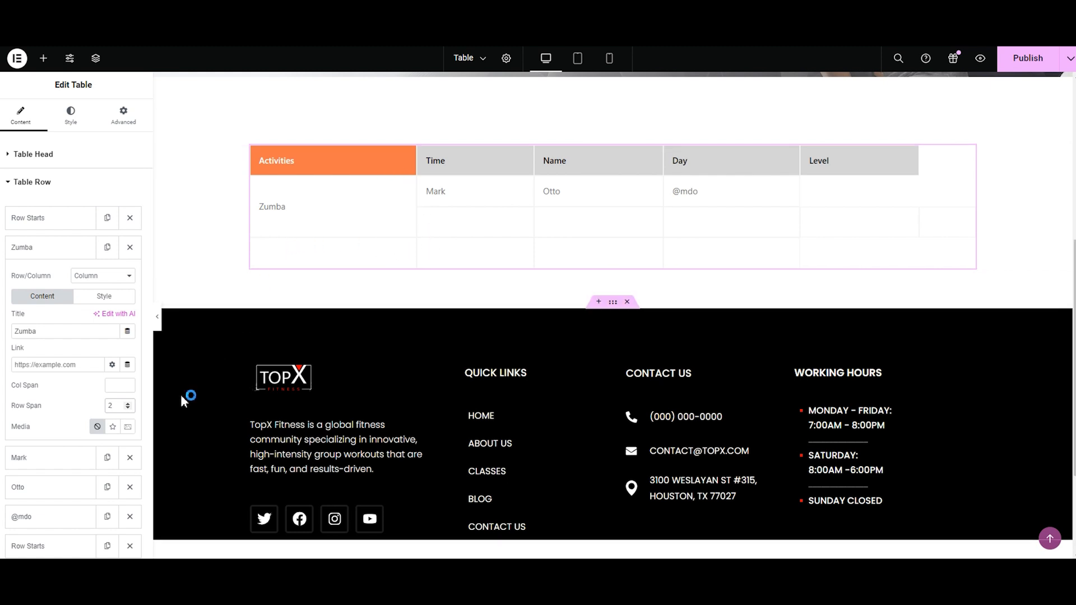
pyautogui.click(128, 409)
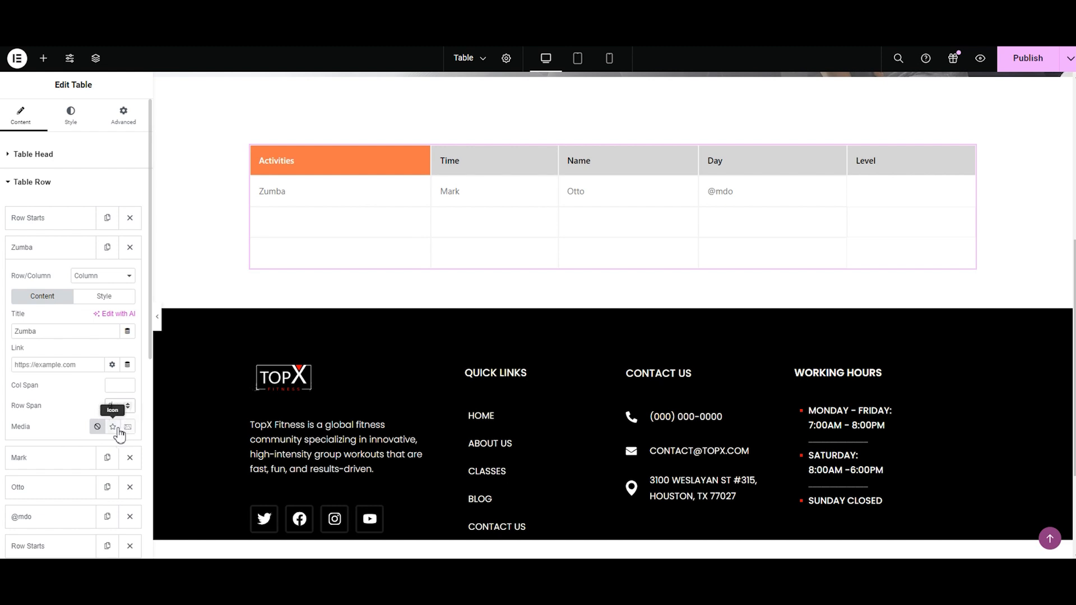
# Step: Set the Zumba cell's media to an icon and insert Group-3.svg, the standing figure, from the media library
pyautogui.click(127, 427)
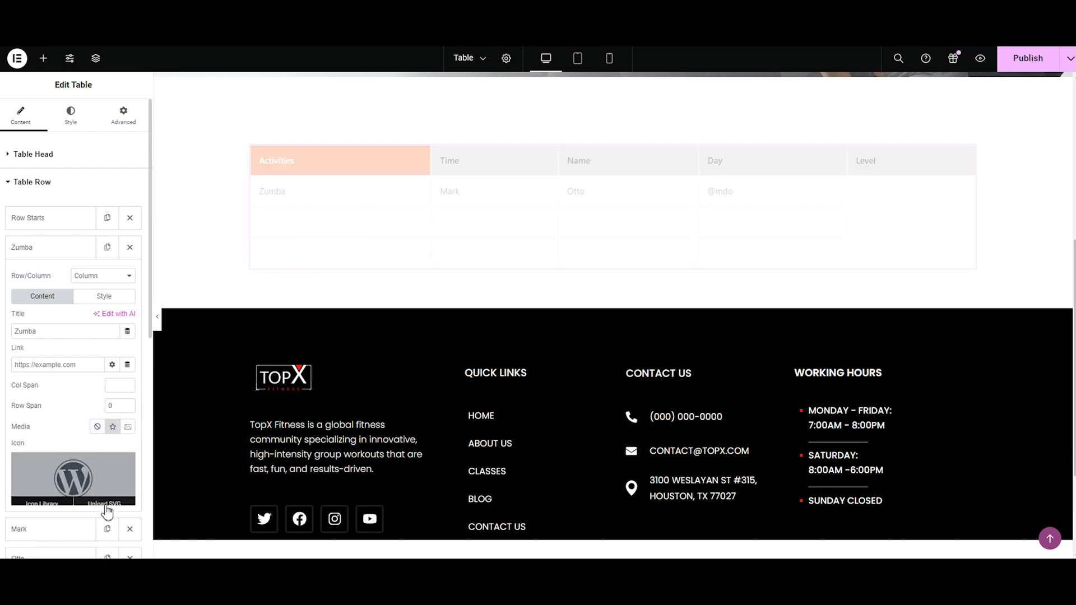
pyautogui.click(106, 505)
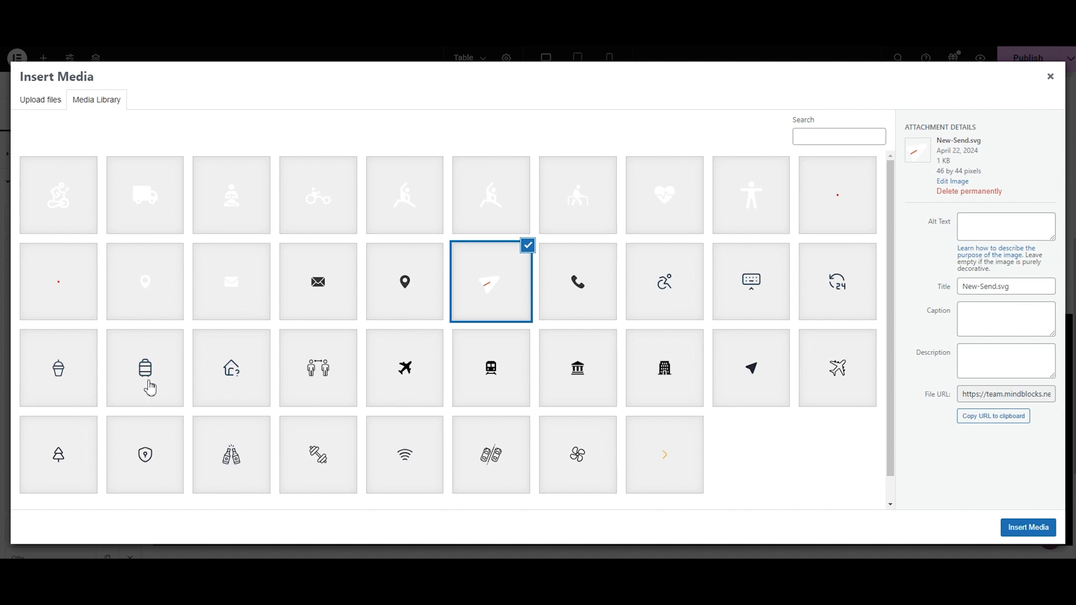
pyautogui.click(736, 223)
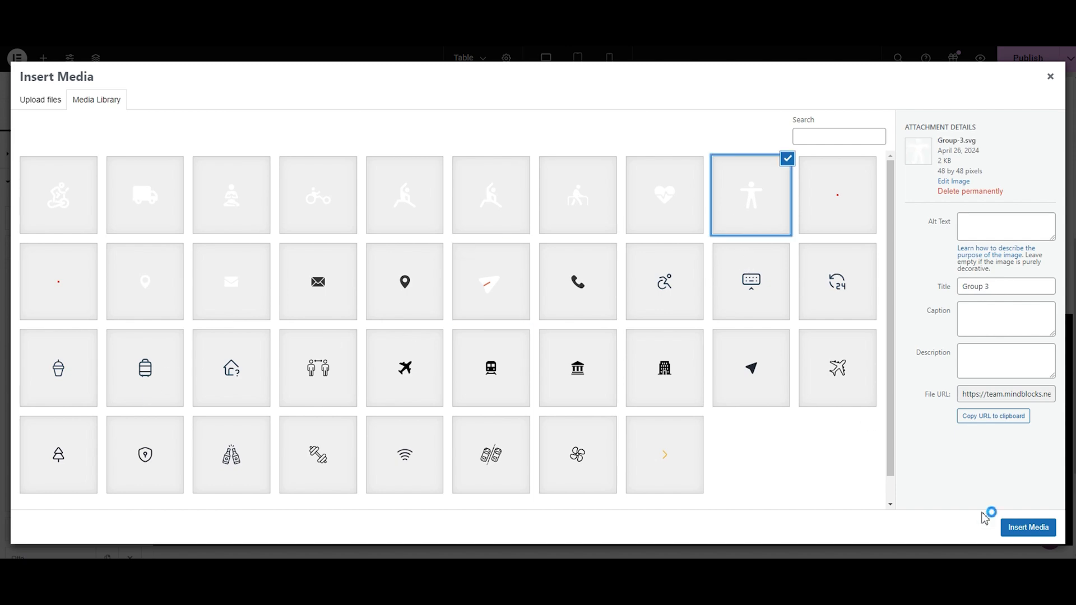
pyautogui.click(1014, 530)
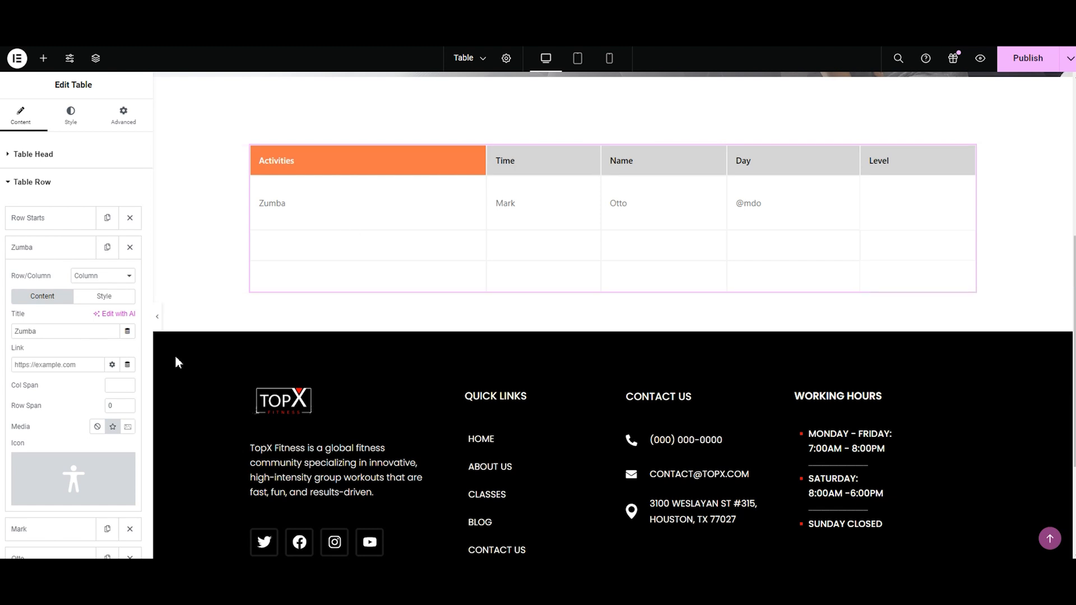
# Step: Style the Zumba cell with an orange background and white text
pyautogui.click(106, 297)
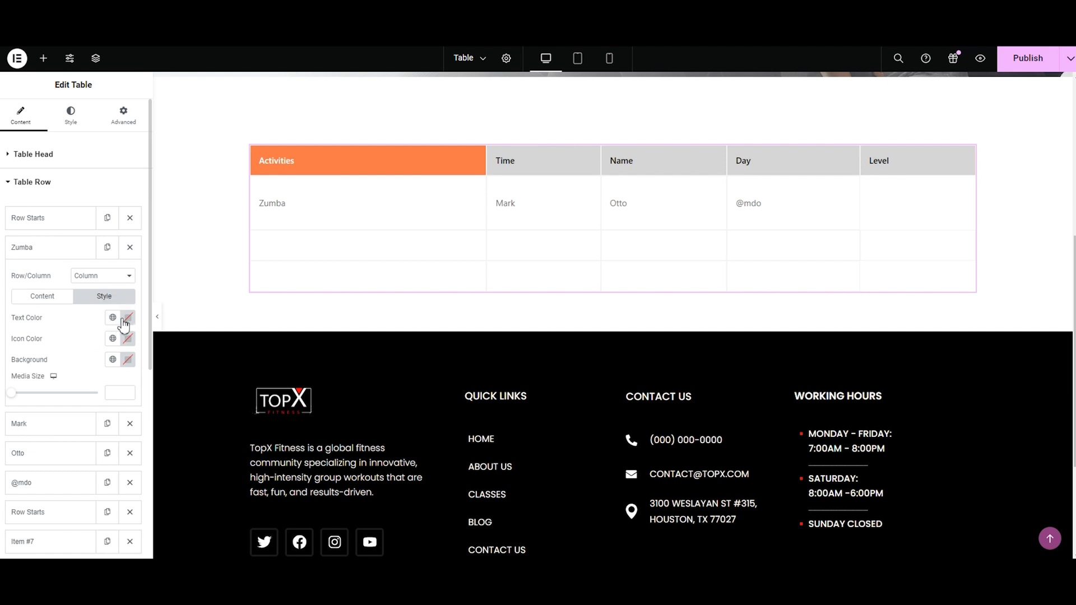
pyautogui.click(128, 362)
pyautogui.moveTo(106, 489); pyautogui.dragTo(110, 413)
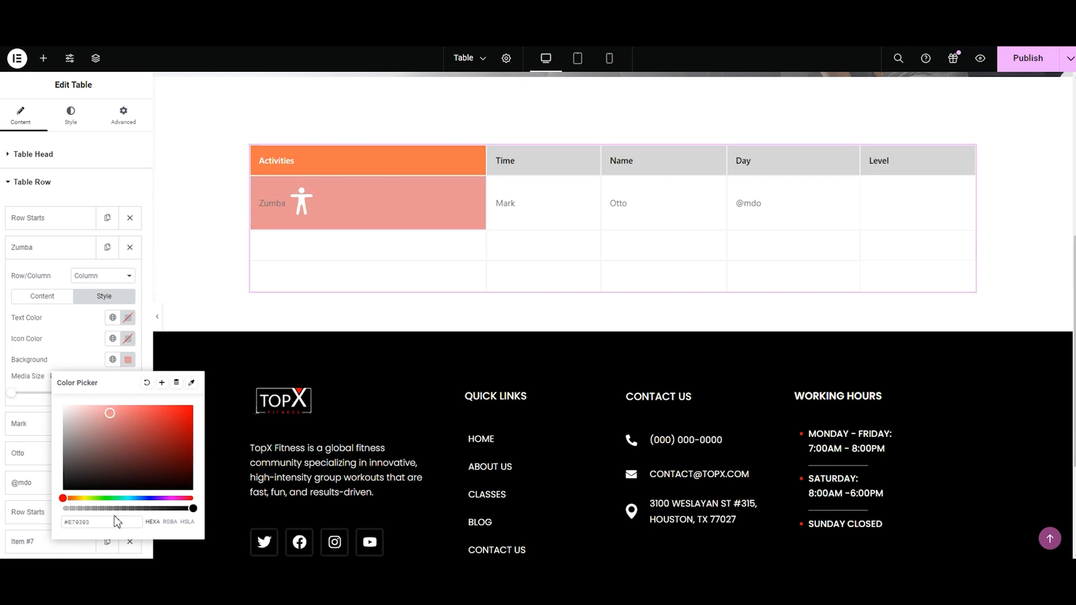
pyautogui.hotkey('ctrl', 'v')
pyautogui.click(128, 318)
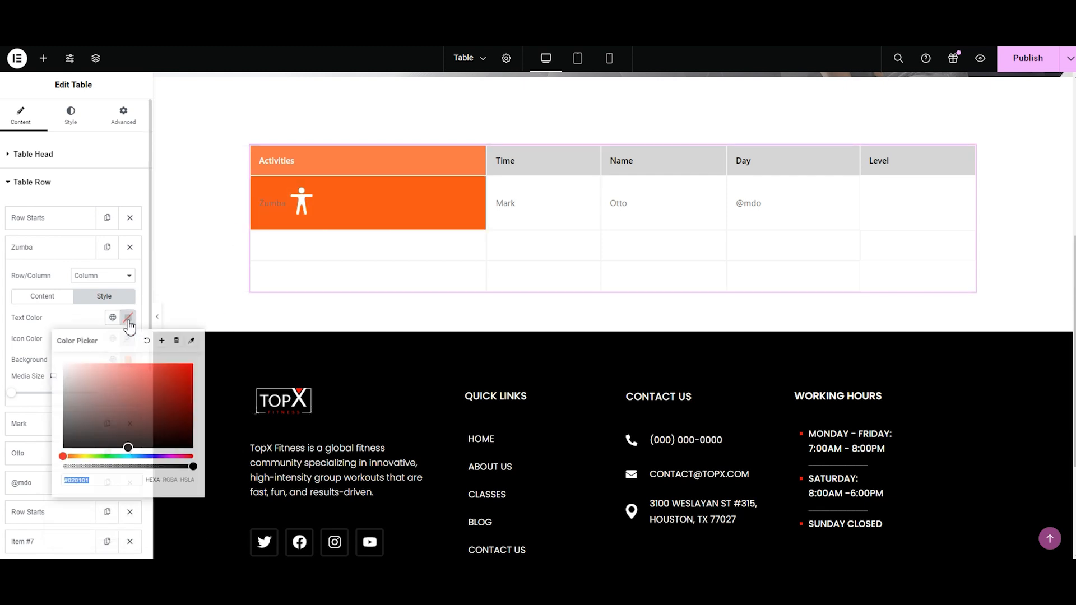
pyautogui.moveTo(124, 443); pyautogui.dragTo(63, 364)
pyautogui.click(36, 339)
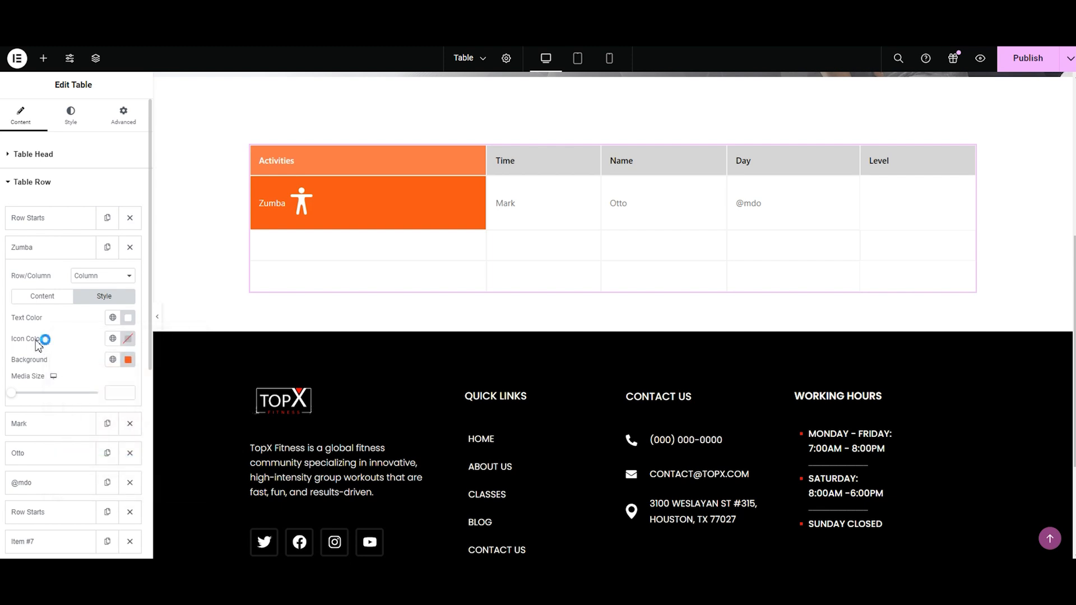
# Step: Set the title of the Zumba row's Time cell to "10 AM- 11 AM"
pyautogui.click(34, 247)
pyautogui.click(22, 276)
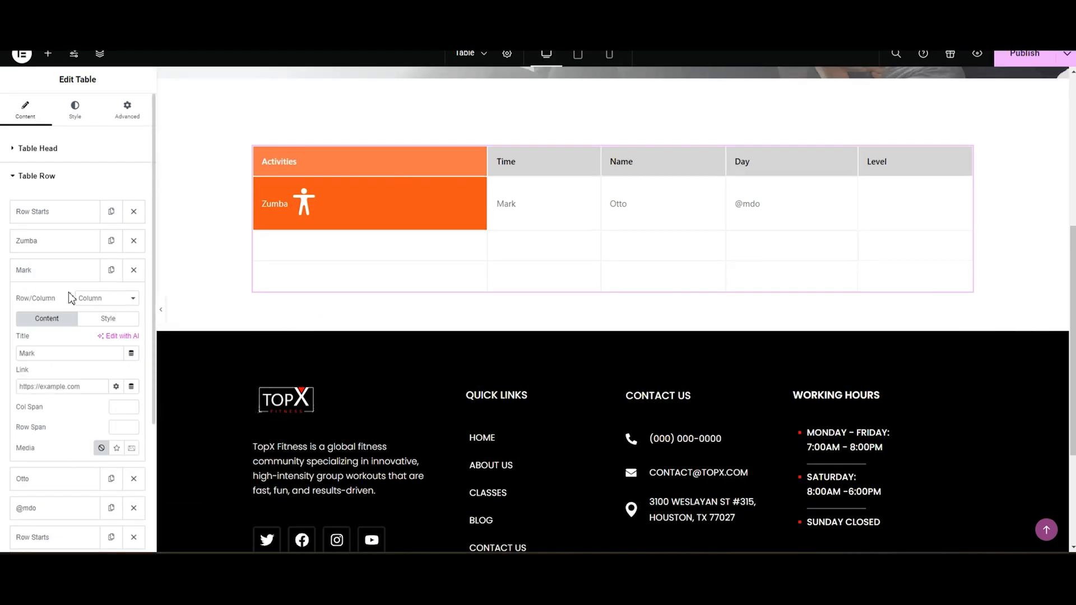
pyautogui.click(76, 353)
pyautogui.press('BackSpace')
pyautogui.press('BackSpace')
pyautogui.press('BackSpace')
pyautogui.press('BackSpace')
pyautogui.write('10 AM- 11')
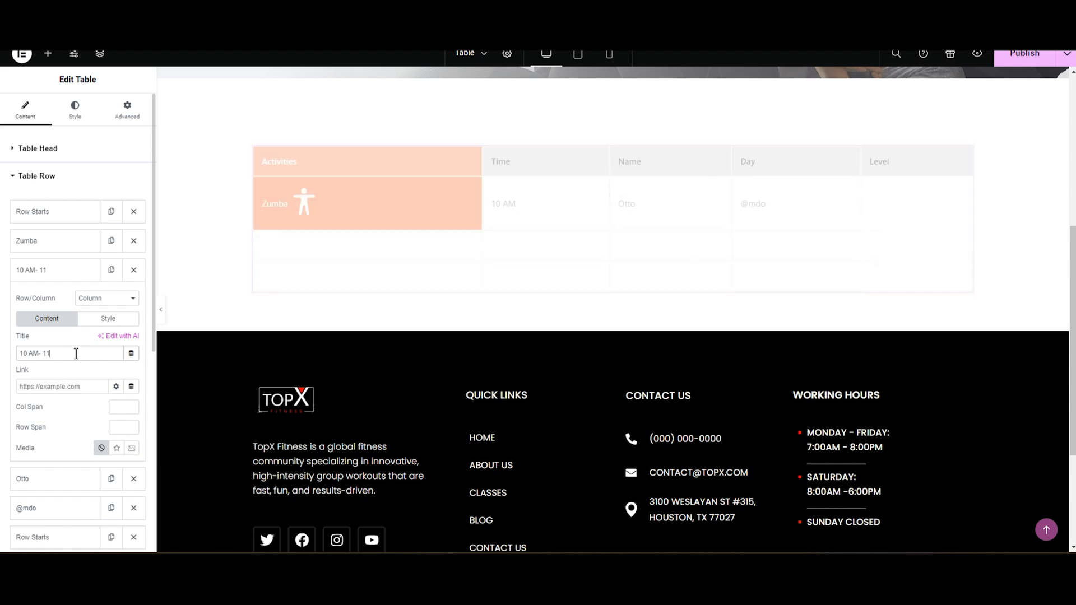
# Step: Replace the title of the Zumba row's Name cell with the instructor's first name
pyautogui.write('j')
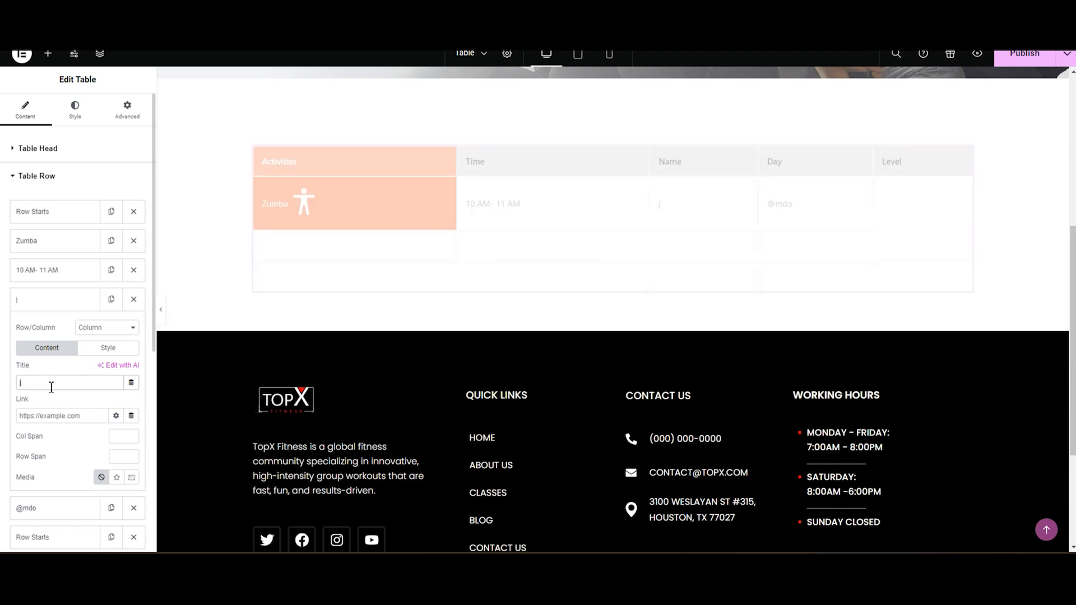
pyautogui.press('BackSpace')
pyautogui.write('Jessica')
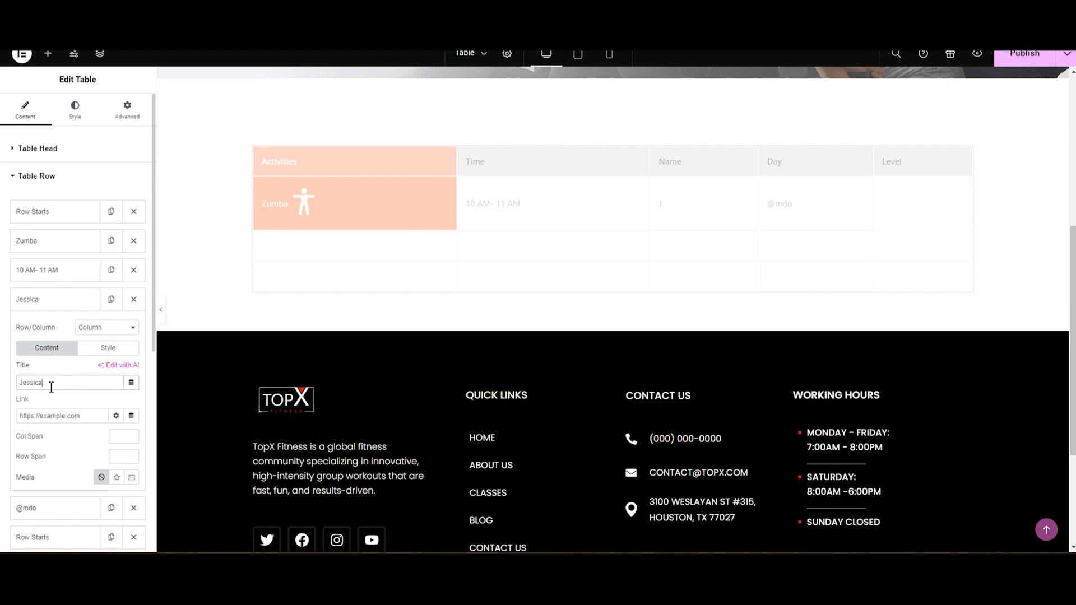
pyautogui.click(28, 301)
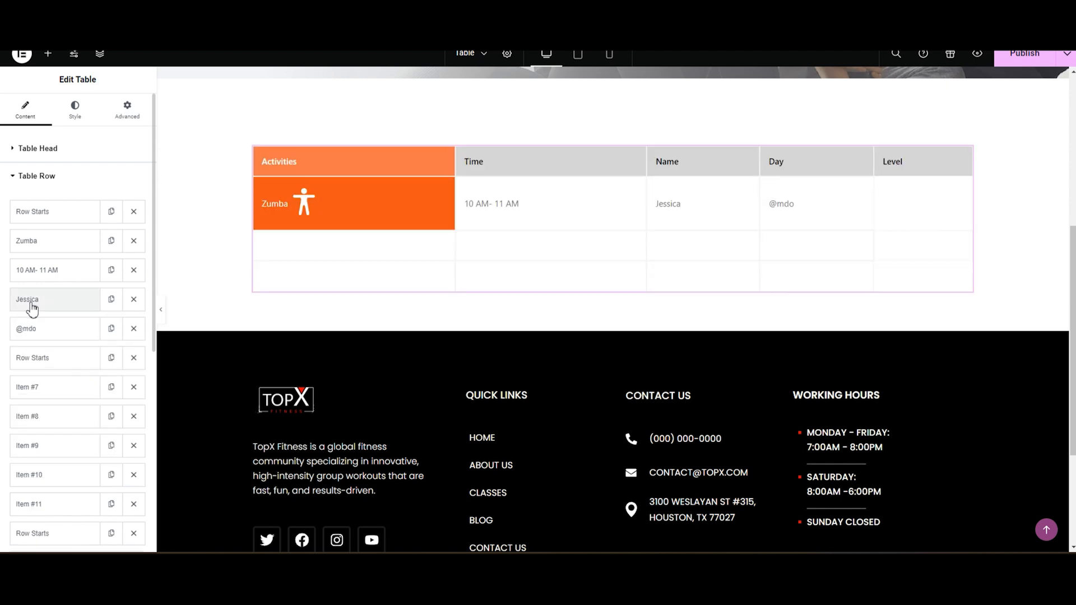
# Step: Set the Zumba row's Day cell to Sunday and its Level cell to Beginner
pyautogui.click(28, 329)
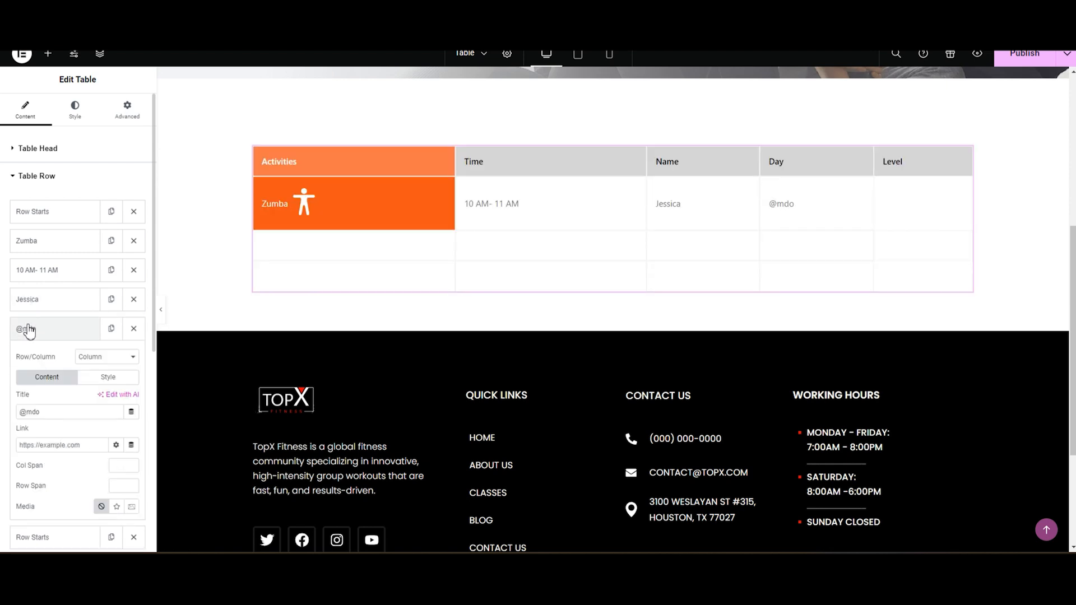
pyautogui.press('BackSpace')
pyautogui.press('BackSpace')
pyautogui.press('BackSpace')
pyautogui.press('BackSpace')
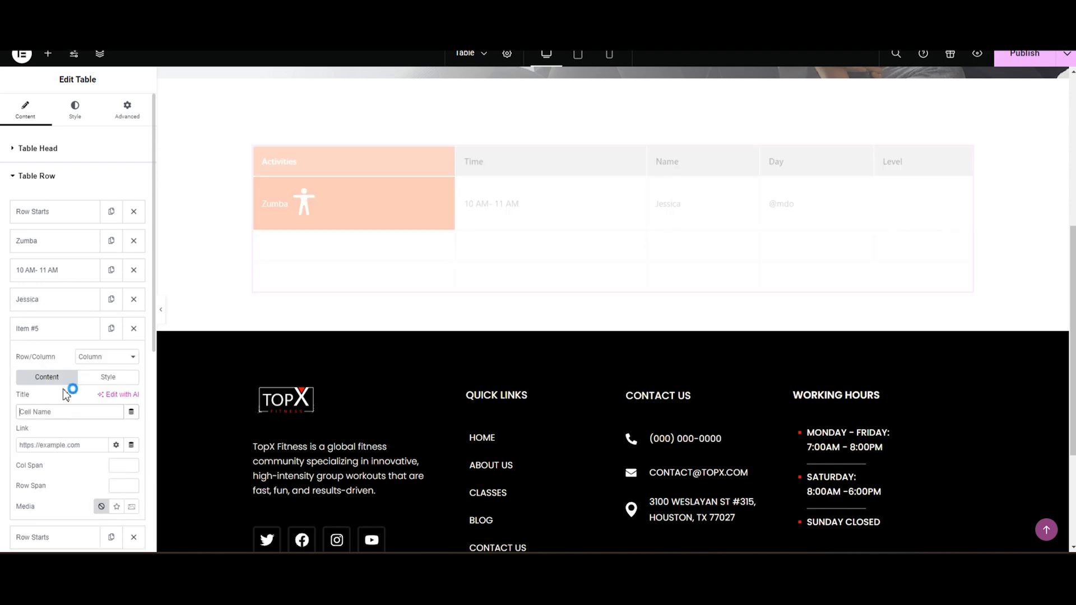
pyautogui.write('s')
pyautogui.press('BackSpace')
pyautogui.write('Sunday')
pyautogui.click(42, 332)
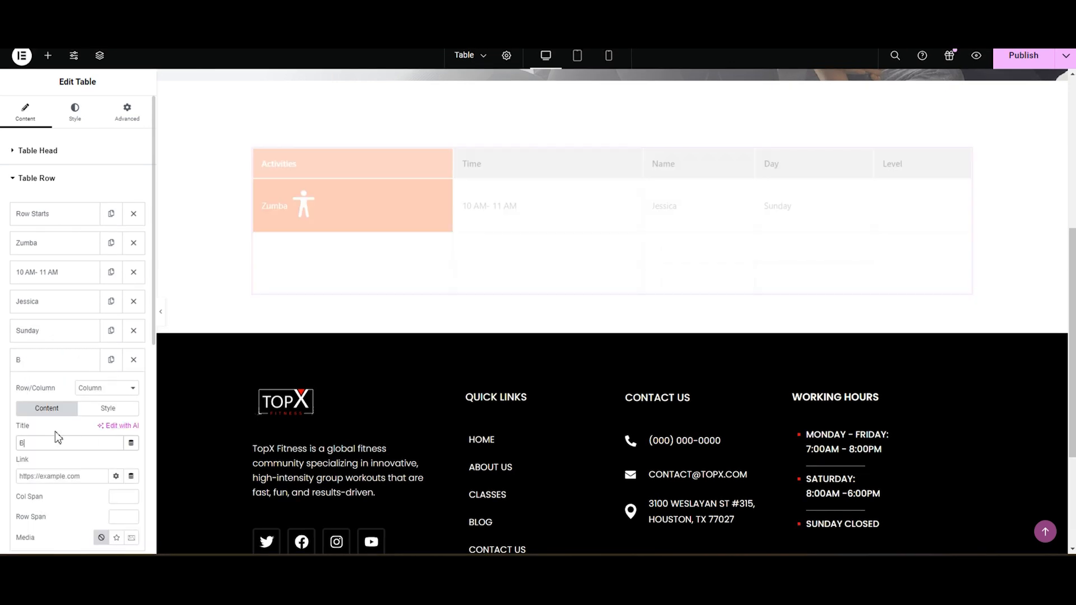
pyautogui.write('eginner')
pyautogui.click(40, 363)
# Step: Title the first cell of the table's second row Cardio Spin
pyautogui.click(35, 423)
pyautogui.press('BackSpace')
pyautogui.press('BackSpace')
pyautogui.press('BackSpace')
pyautogui.press('BackSpace')
pyautogui.press('BackSpace')
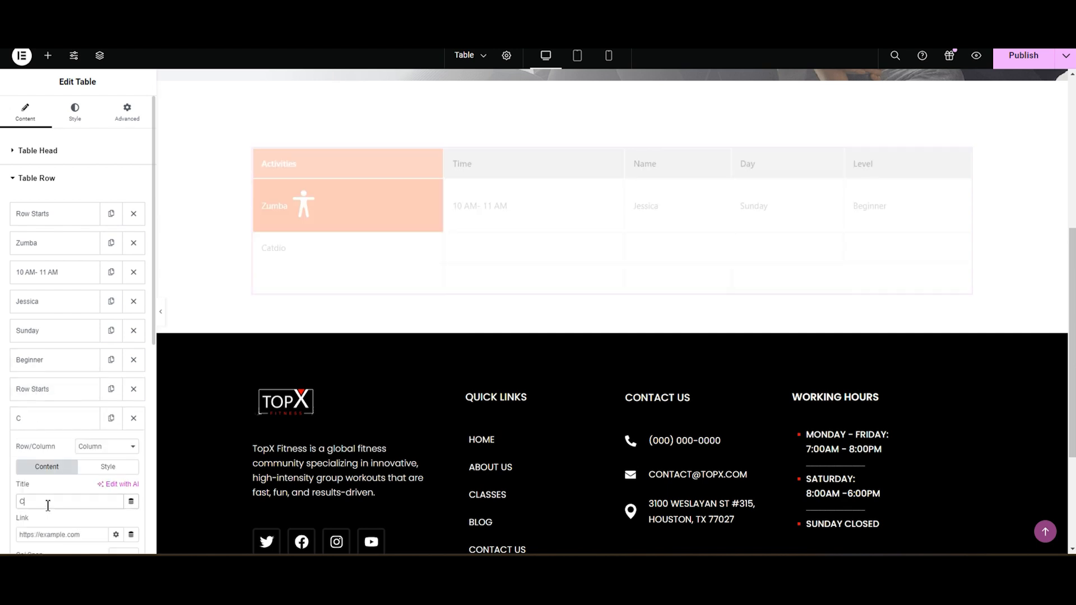
pyautogui.write('ardio Spin')
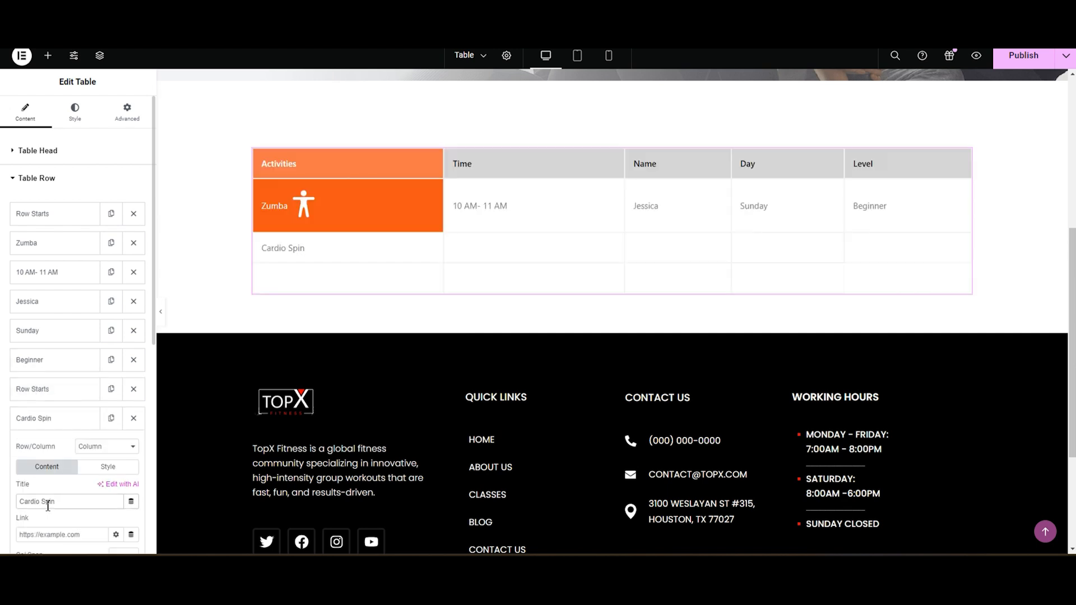
# Step: Set the Cardio Spin cell's media to an icon and insert the heart with pulse line from the media library
pyautogui.scroll(-7, 34, 392)
pyautogui.click(117, 211)
pyautogui.click(120, 290)
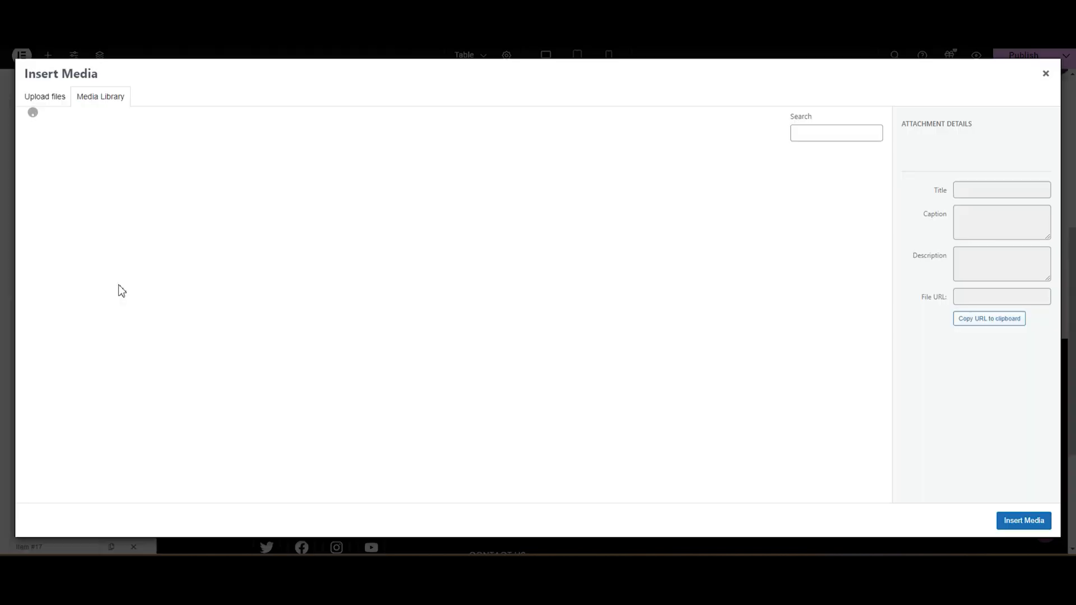
pyautogui.click(655, 197)
pyautogui.click(1022, 520)
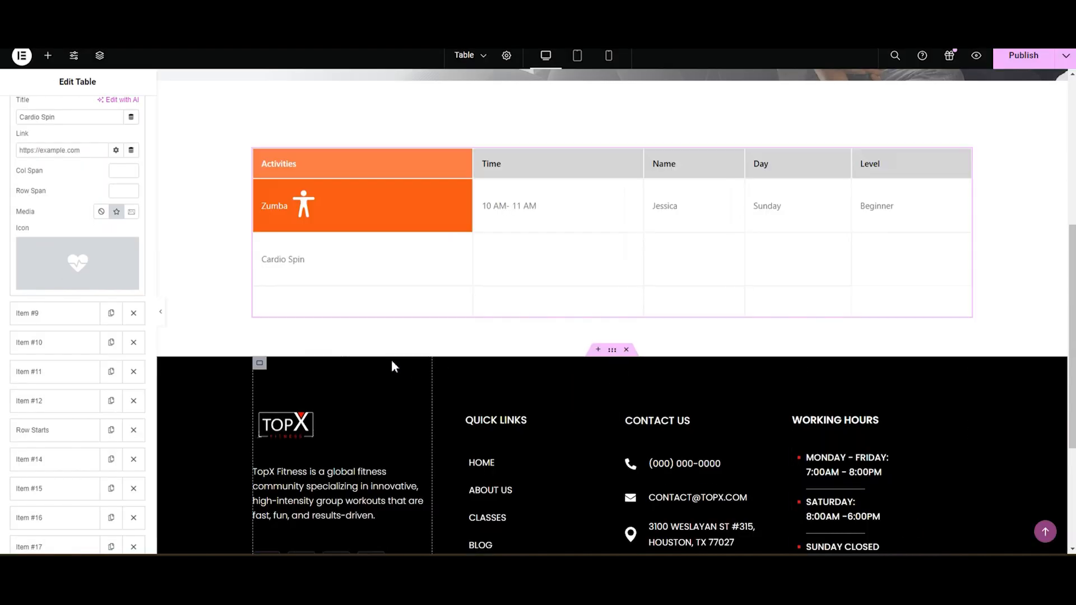
# Step: Style the Cardio Spin cell with white text and a light orange background
pyautogui.click(56, 283)
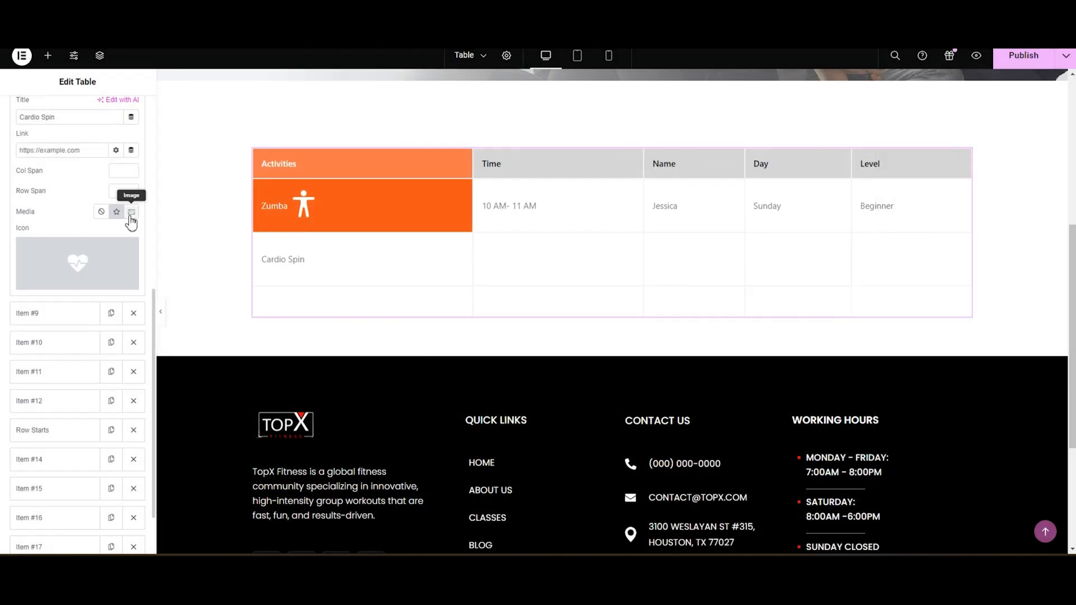
pyautogui.scroll(7, 91, 173)
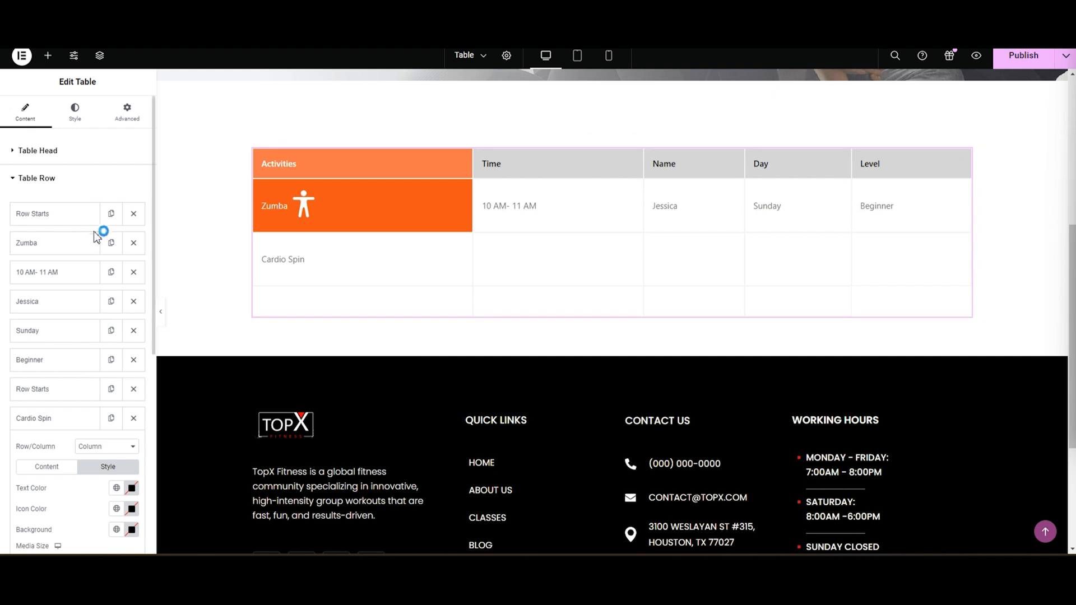
pyautogui.click(133, 492)
pyautogui.moveTo(132, 428); pyautogui.dragTo(45, 318)
pyautogui.click(132, 529)
pyautogui.moveTo(67, 477)
pyautogui.mouseDown()
pyautogui.moveTo(96, 478)
pyautogui.moveTo(77, 480)
pyautogui.mouseUp()
pyautogui.hotkey('ctrl', 'a')
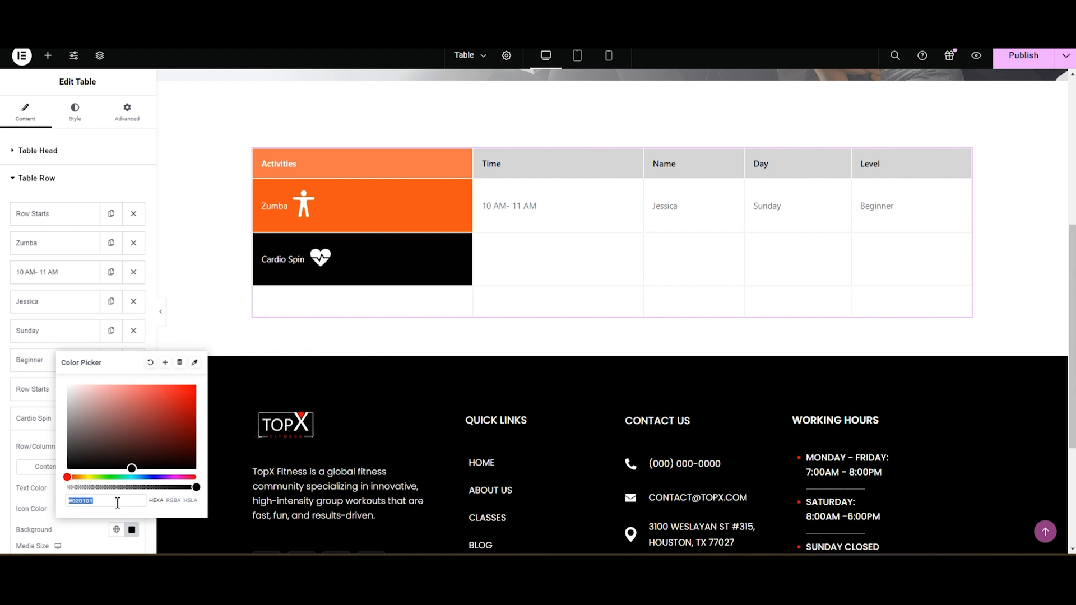
pyautogui.hotkey('ctrl', 'v')
pyautogui.click(3, 356)
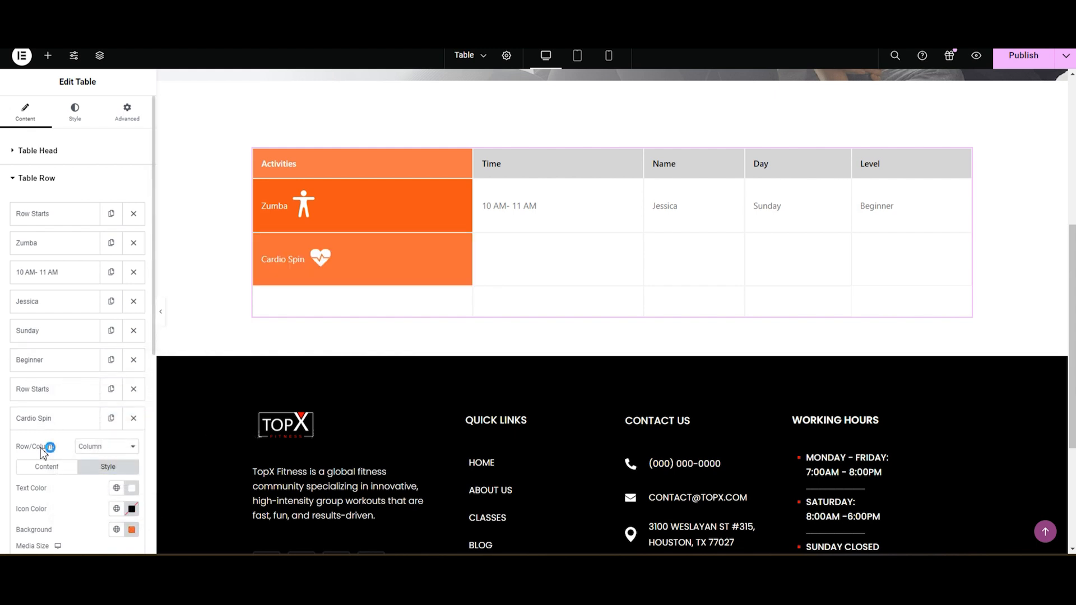
# Step: Set the Cardio Spin row's Time cell to "1 PM- 2 PM" and enter the instructor's first name in its Name cell
pyautogui.click(44, 423)
pyautogui.click(48, 448)
pyautogui.click(47, 533)
pyautogui.hotkey('ctrl', 'a')
pyautogui.write('1 o')
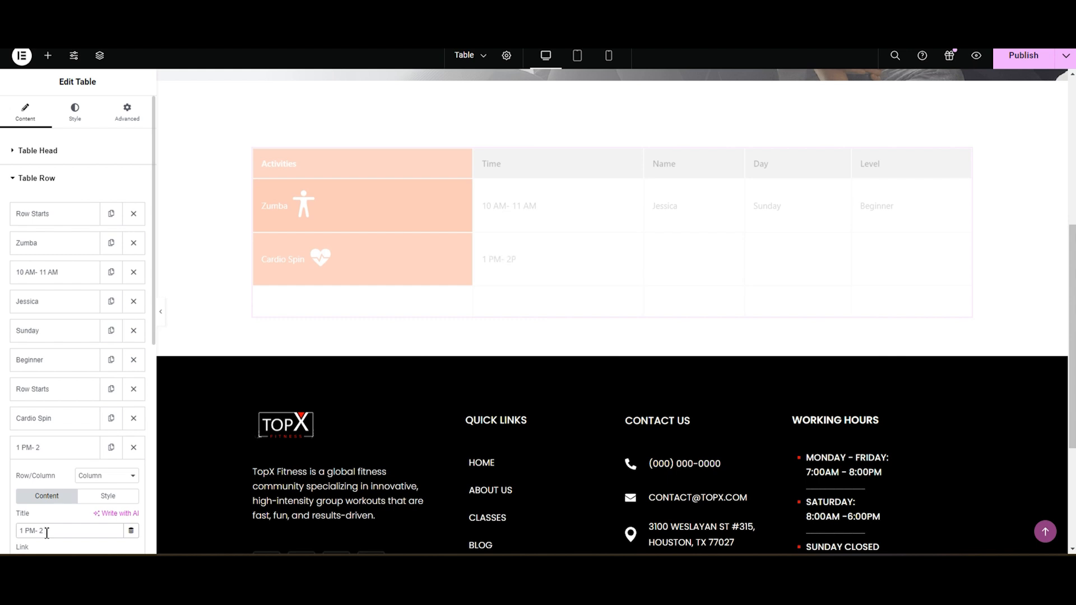
pyautogui.scroll(-7, 50, 477)
pyautogui.click(62, 276)
pyautogui.write('Isabella')
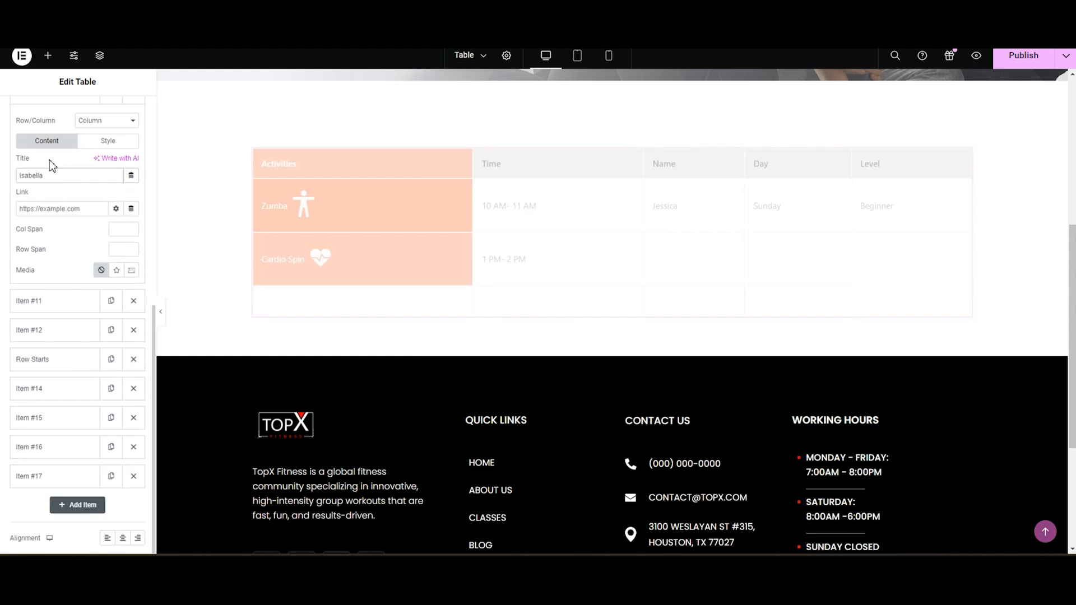
# Step: Set the Cardio Spin row's Day cell to Sunday and its Level cell to Beginner
pyautogui.click(33, 301)
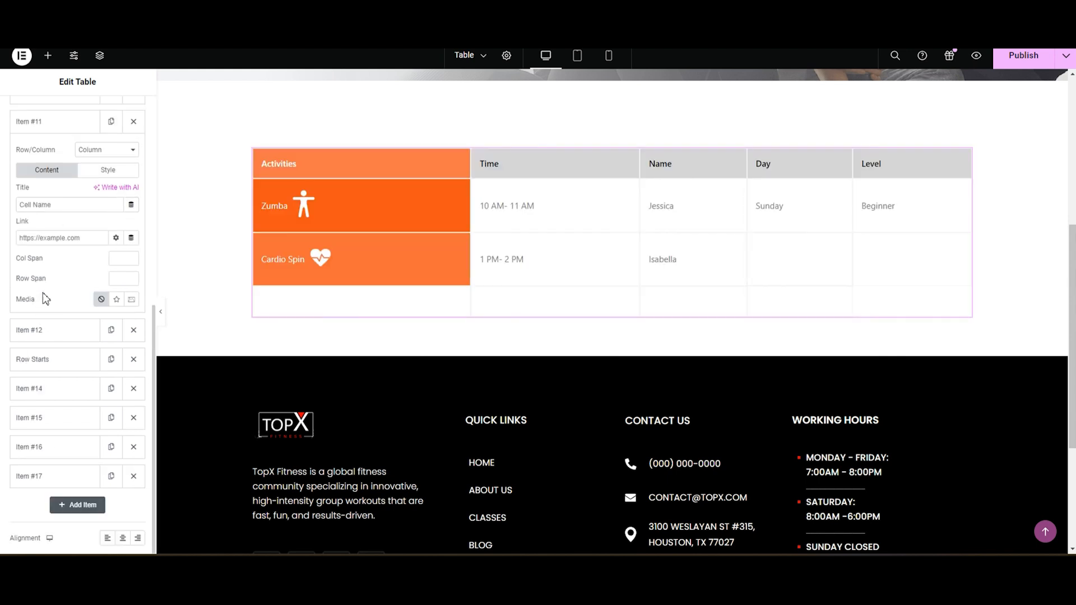
pyautogui.write('Sunday')
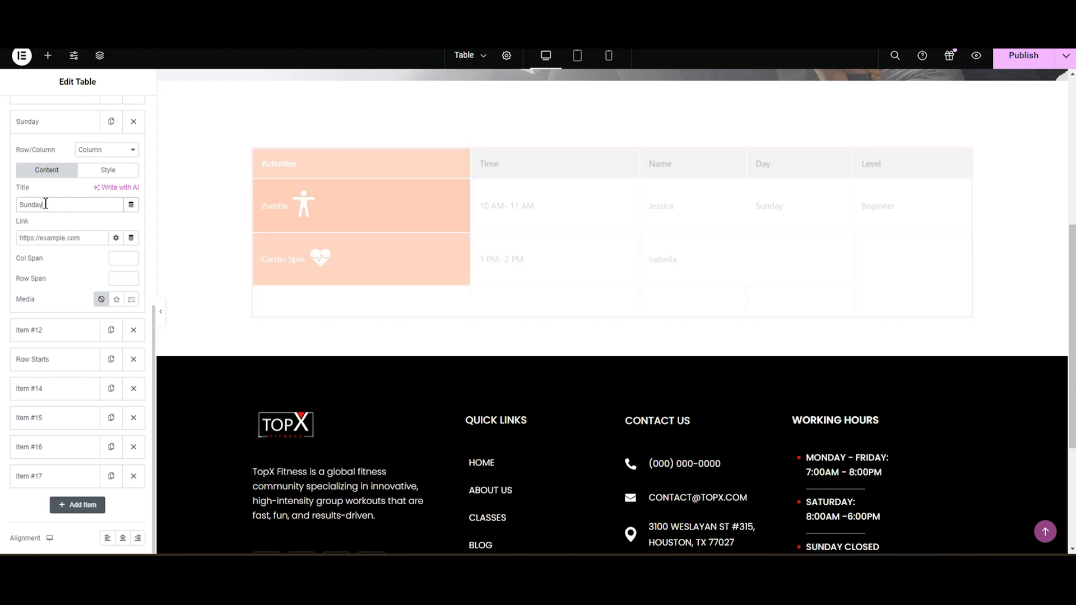
pyautogui.click(37, 330)
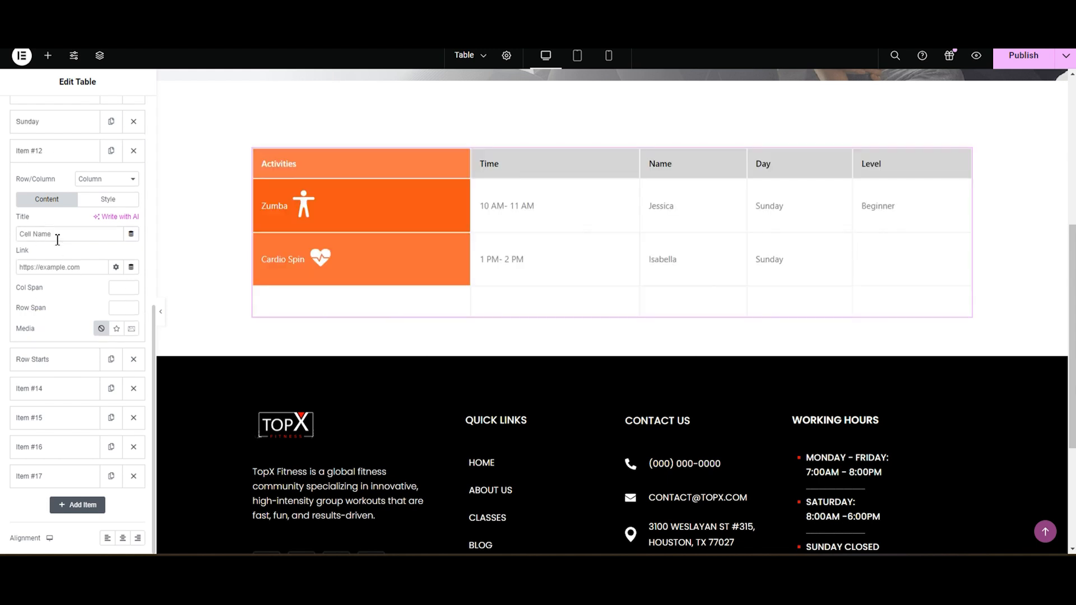
pyautogui.write('Begi')
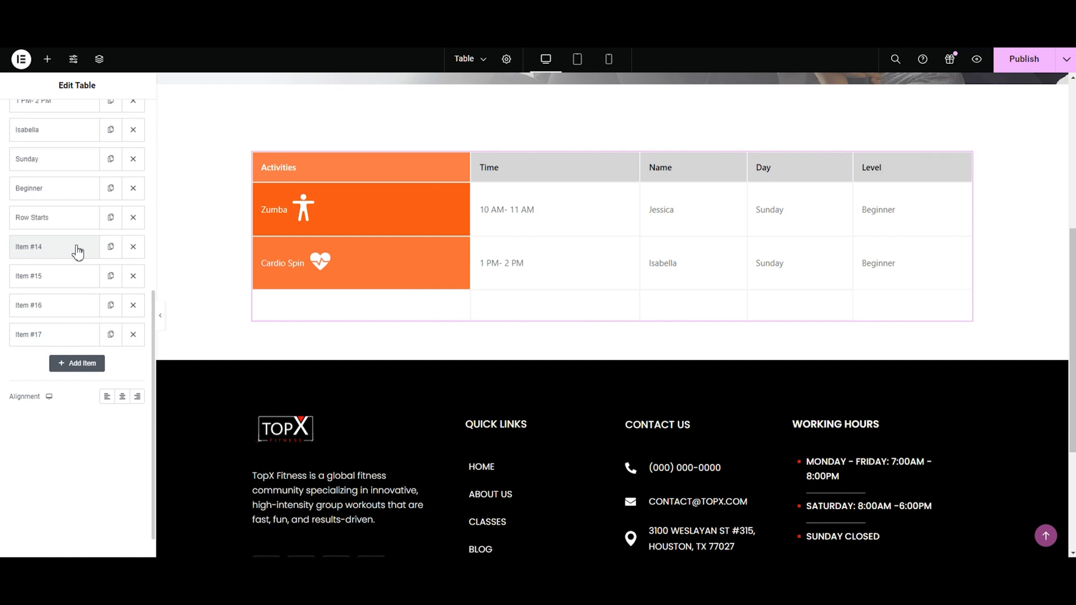
# Step: Title the third row's first cell Poolside Yoga and insert the walking-frame figure from the media library as its icon
pyautogui.click(77, 252)
pyautogui.click(54, 332)
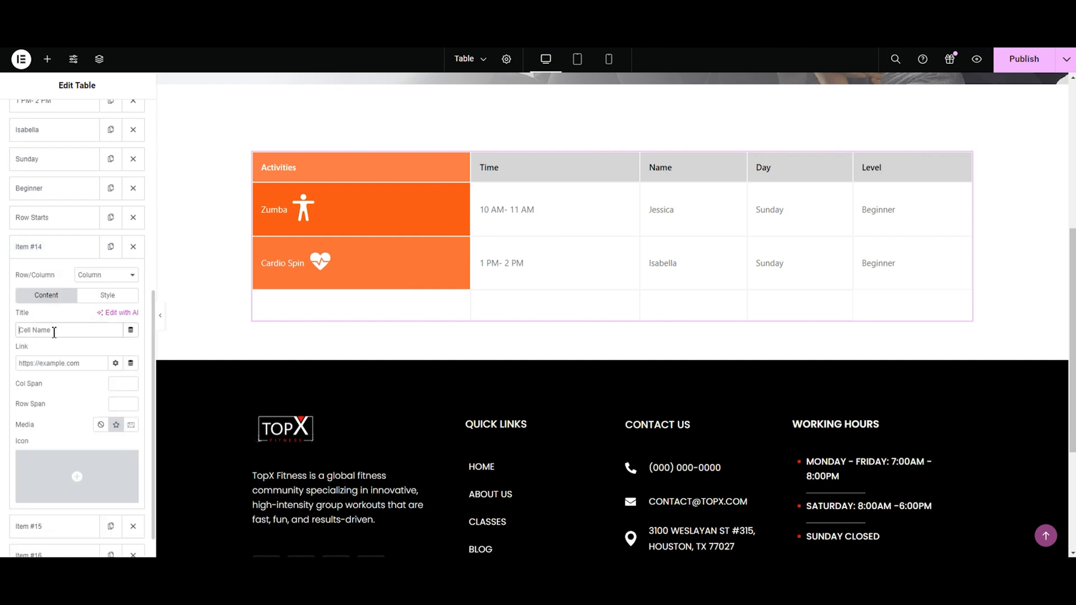
pyautogui.write('Poolside Yog')
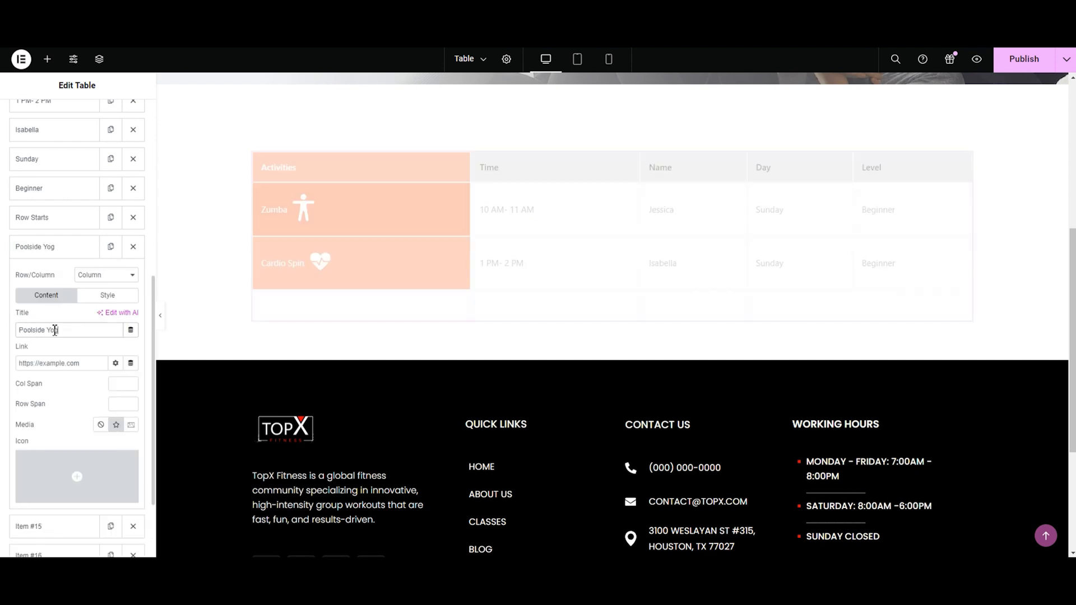
pyautogui.click(115, 499)
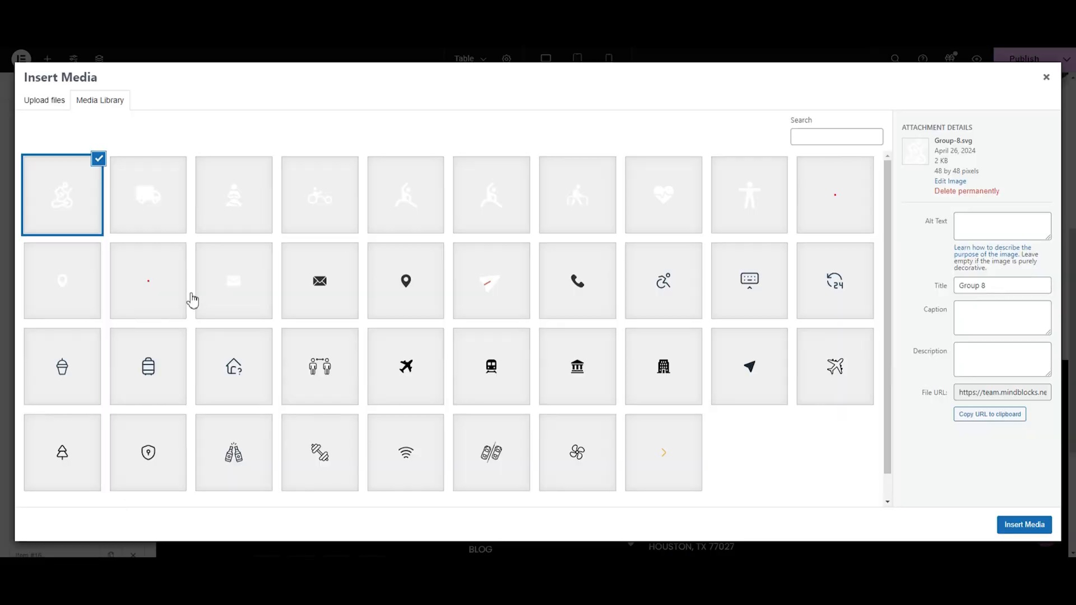
pyautogui.click(574, 197)
pyautogui.click(1024, 524)
# Step: Style the Poolside Yoga cell with white text and an orange #FC541A background
pyautogui.click(108, 295)
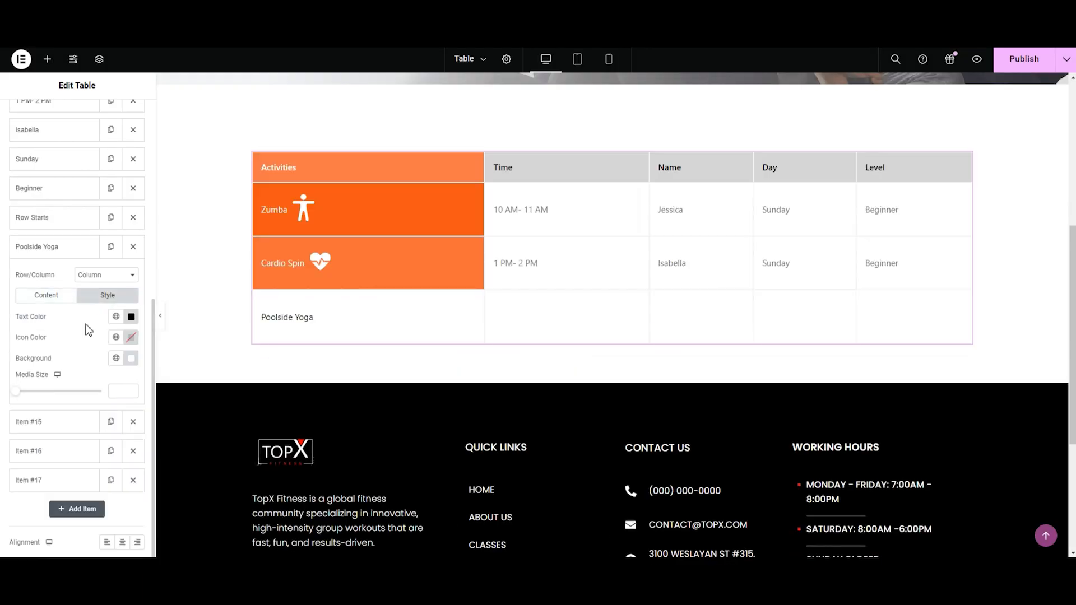
pyautogui.click(131, 317)
pyautogui.moveTo(126, 446); pyautogui.dragTo(67, 362)
pyautogui.click(24, 343)
pyautogui.click(131, 358)
pyautogui.click(72, 495)
pyautogui.click(124, 427)
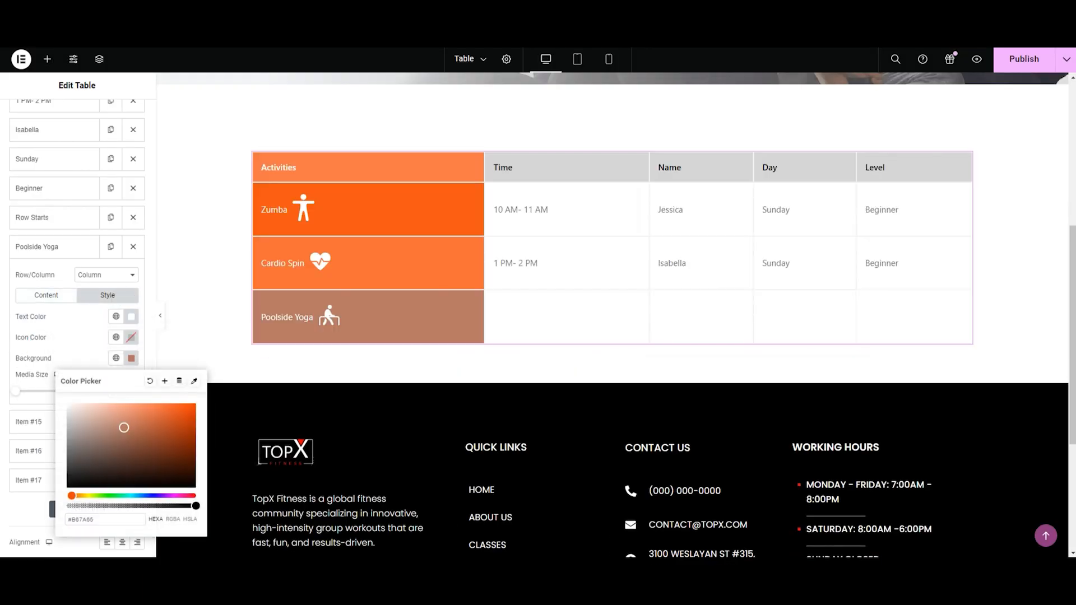
pyautogui.tripleClick(104, 520)
pyautogui.write('#FF6112')
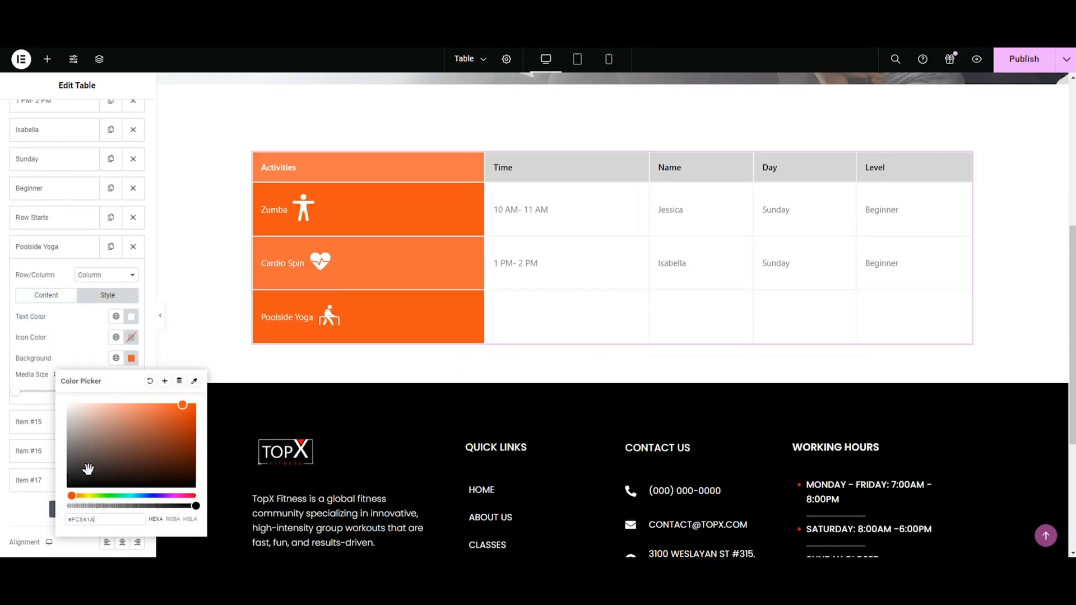
# Step: Set the Poolside Yoga row's Time cell to "3 PM- 4 PM" and enter the instructor's first name in its Name cell
pyautogui.click(30, 252)
pyautogui.click(35, 275)
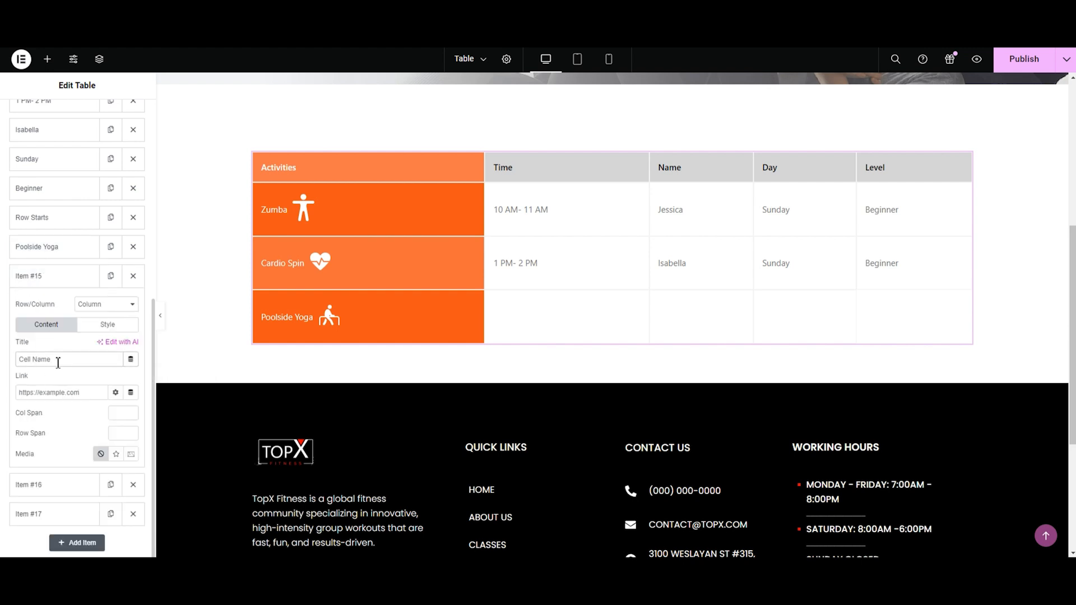
pyautogui.write('3 PM-')
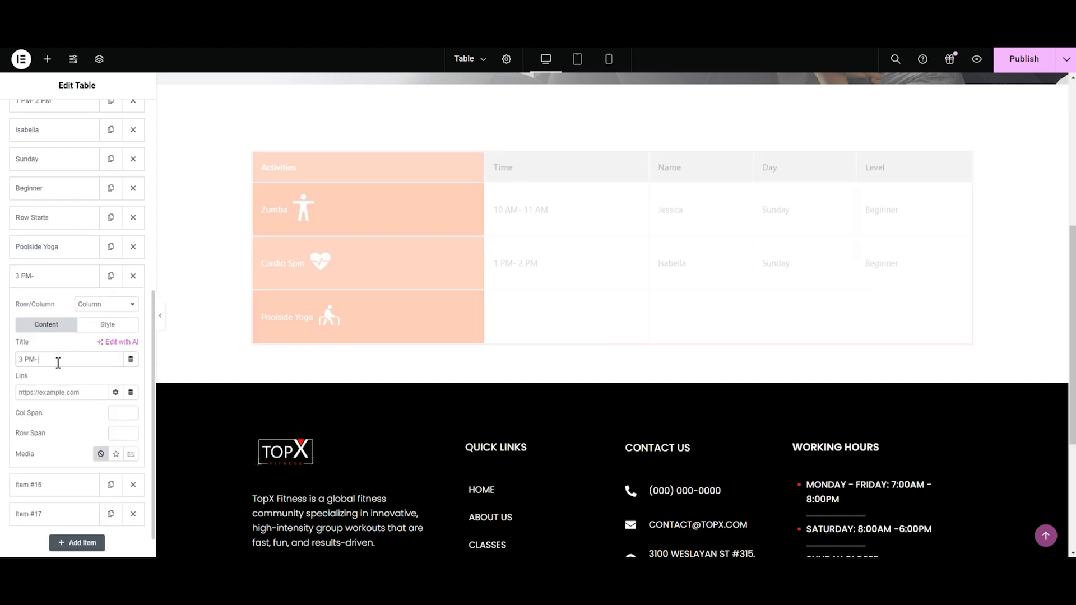
pyautogui.click(22, 279)
pyautogui.click(30, 306)
pyautogui.click(56, 389)
pyautogui.write('Poppy')
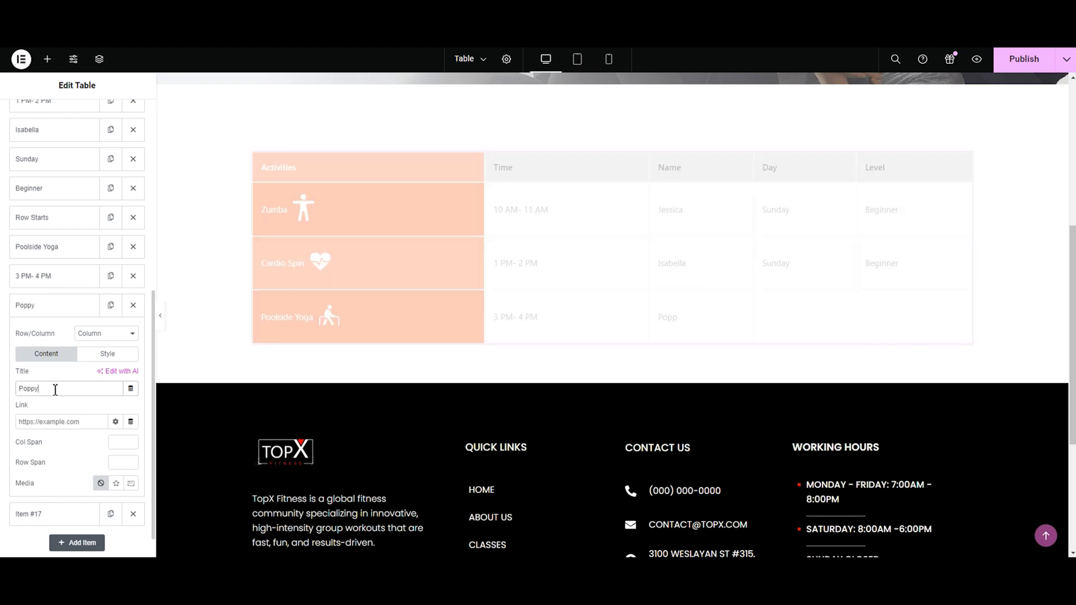
# Step: Set the Poolside Yoga row's Day cell to Sunday
pyautogui.click(56, 305)
pyautogui.click(61, 338)
pyautogui.click(45, 415)
pyautogui.write('Sunday')
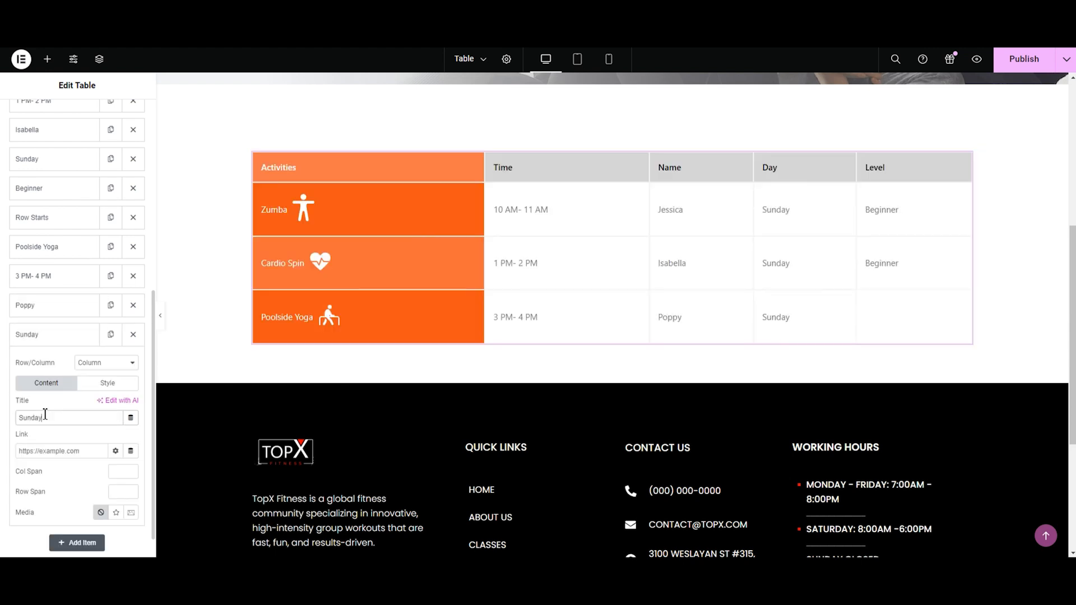
pyautogui.click(58, 339)
pyautogui.click(62, 365)
pyautogui.scroll(-1, 107, 504)
pyautogui.click(133, 445)
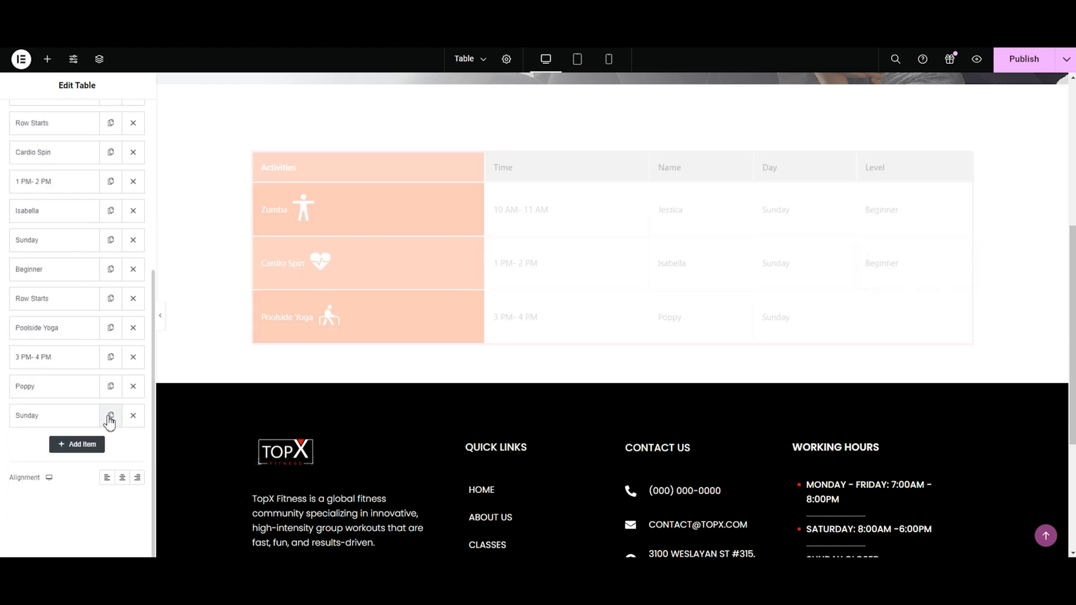
# Step: Duplicate the Poolside Yoga row's Sunday cell and retitle the copy Beginner for the Level column
pyautogui.click(110, 415)
pyautogui.click(79, 512)
pyautogui.click(66, 385)
pyautogui.press('BackSpace')
pyautogui.press('BackSpace')
pyautogui.press('BackSpace')
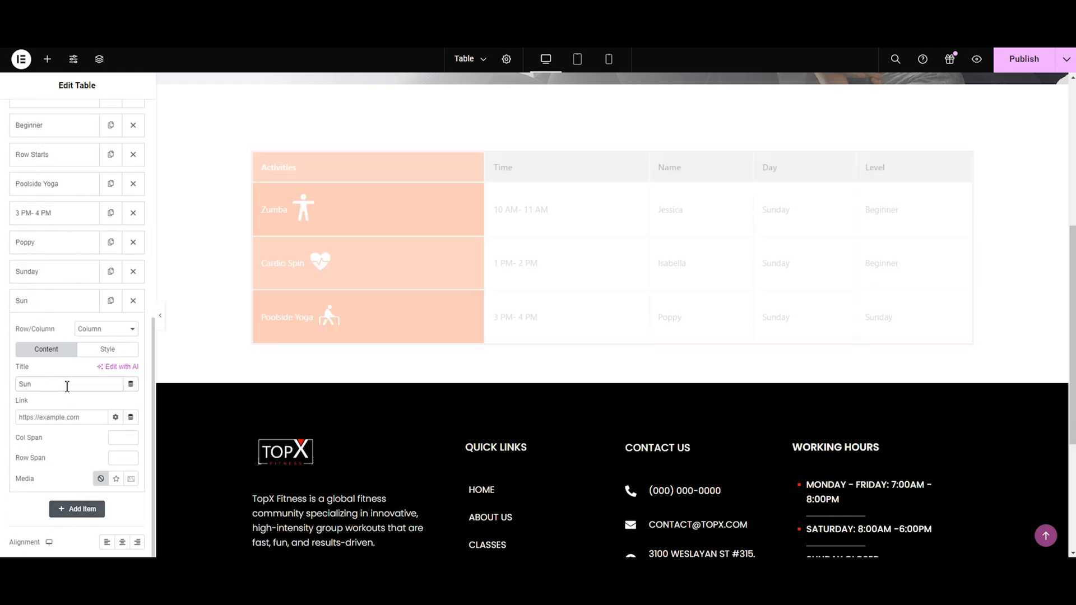
pyautogui.press('BackSpace')
pyautogui.write('Beginner')
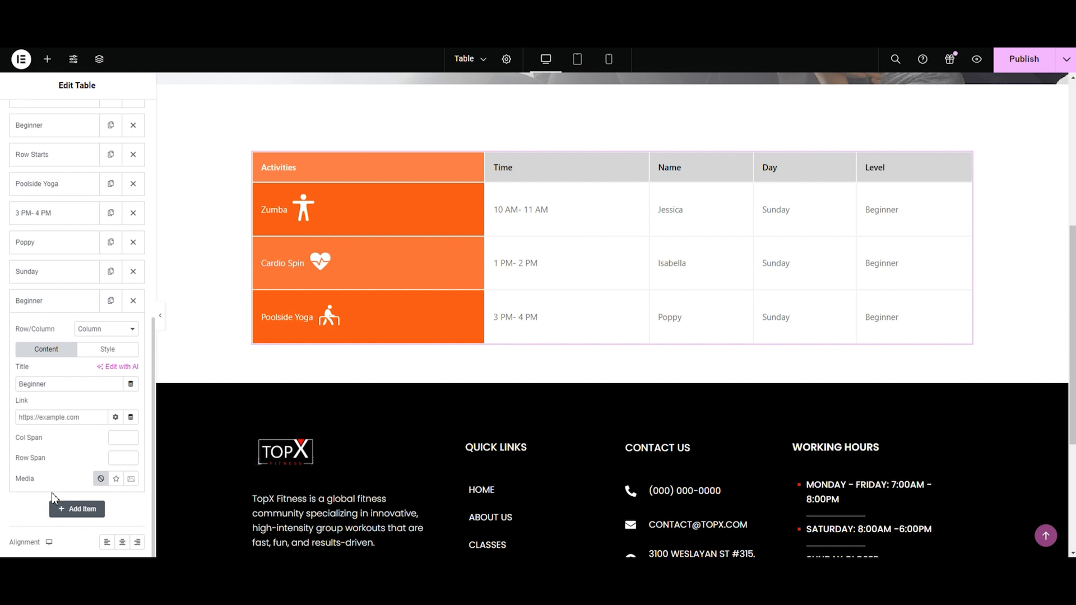
# Step: Duplicate a Row Starts item and move the copy to the end of the list to begin a fourth row
pyautogui.scroll(3, 153, 289)
pyautogui.click(110, 125)
pyautogui.moveTo(82, 152); pyautogui.dragTo(83, 488)
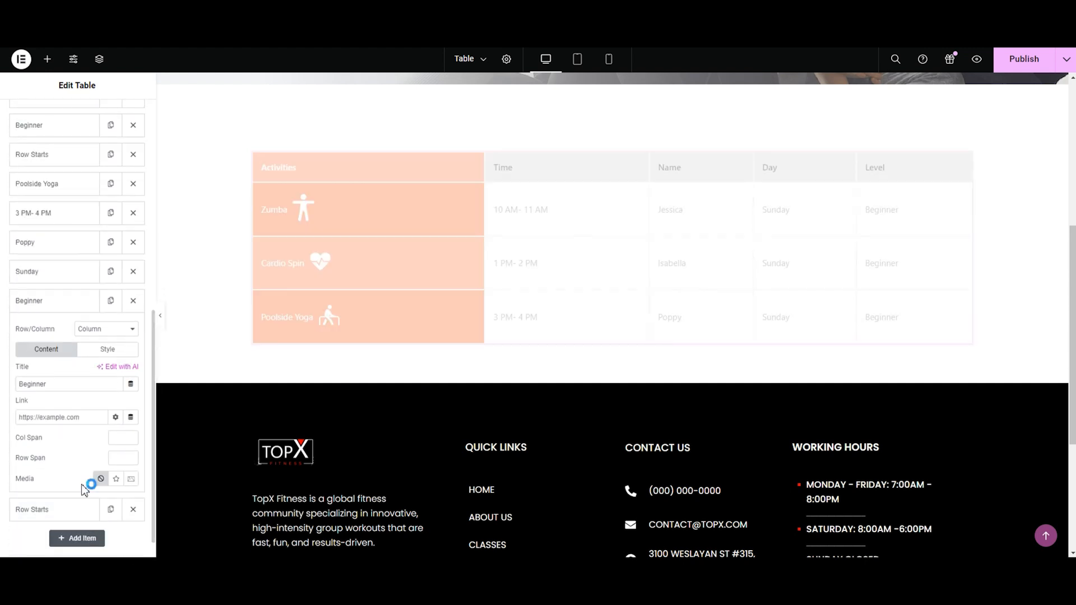
# Step: Duplicate the last Row Starts item and change the copy to a Column as the fourth row's first cell
pyautogui.click(21, 302)
pyautogui.click(109, 331)
pyautogui.scroll(-2, 82, 439)
pyautogui.click(100, 474)
pyautogui.click(90, 494)
pyautogui.click(39, 447)
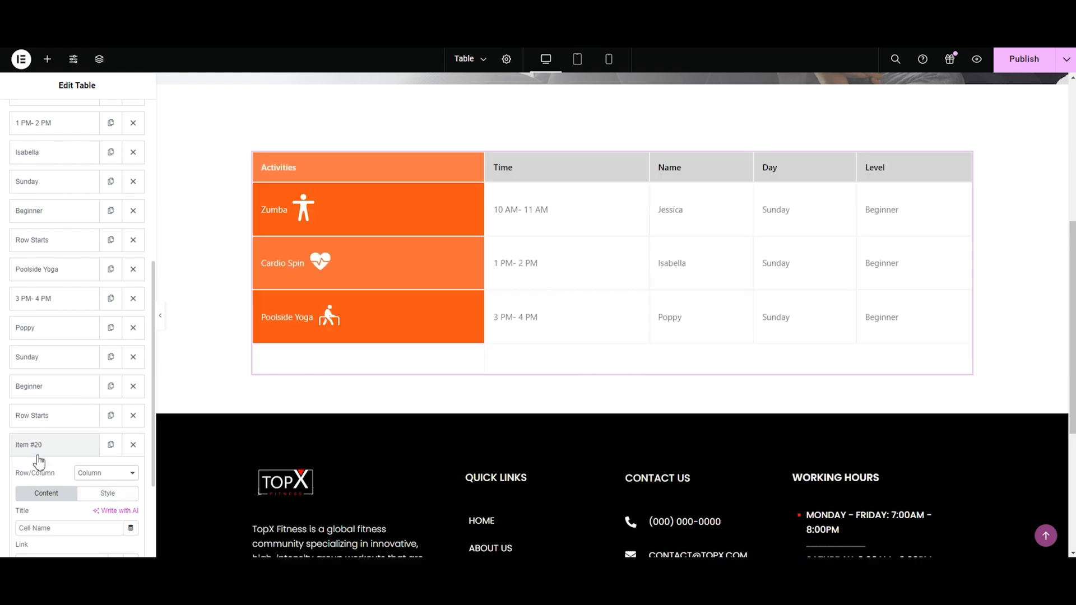
# Step: Duplicate the fourth row's Column item until the row has five cells
pyautogui.click(110, 446)
pyautogui.click(112, 510)
pyautogui.click(111, 480)
pyautogui.click(112, 481)
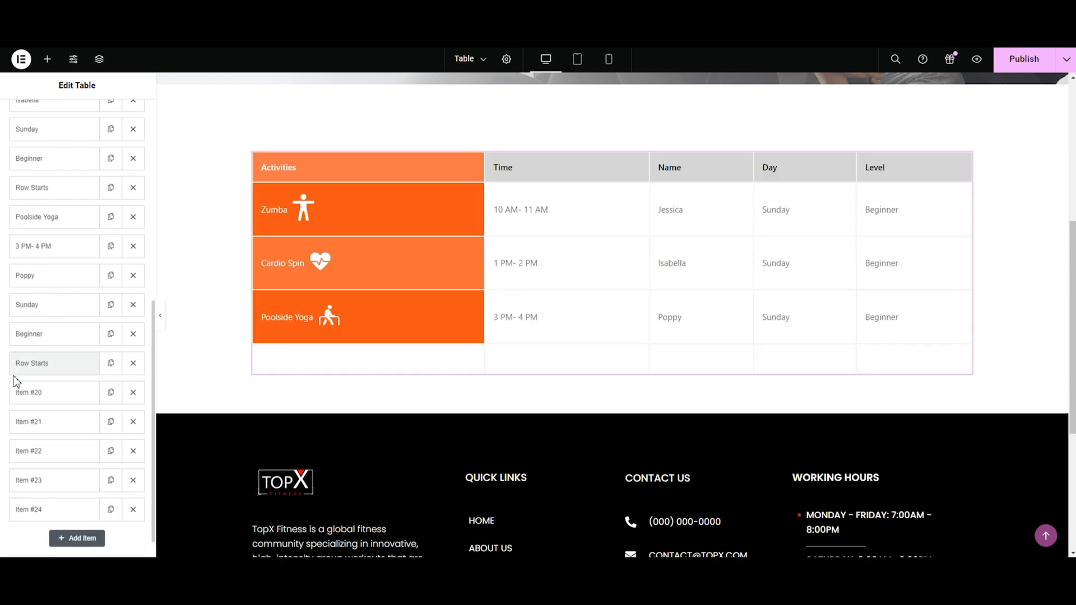
# Step: Title the fourth row's first cell Aqua Aerobics and give it the Group-2-1.svg stretching-figure icon from the media library
pyautogui.click(27, 392)
pyautogui.write('Aqua Aerobics')
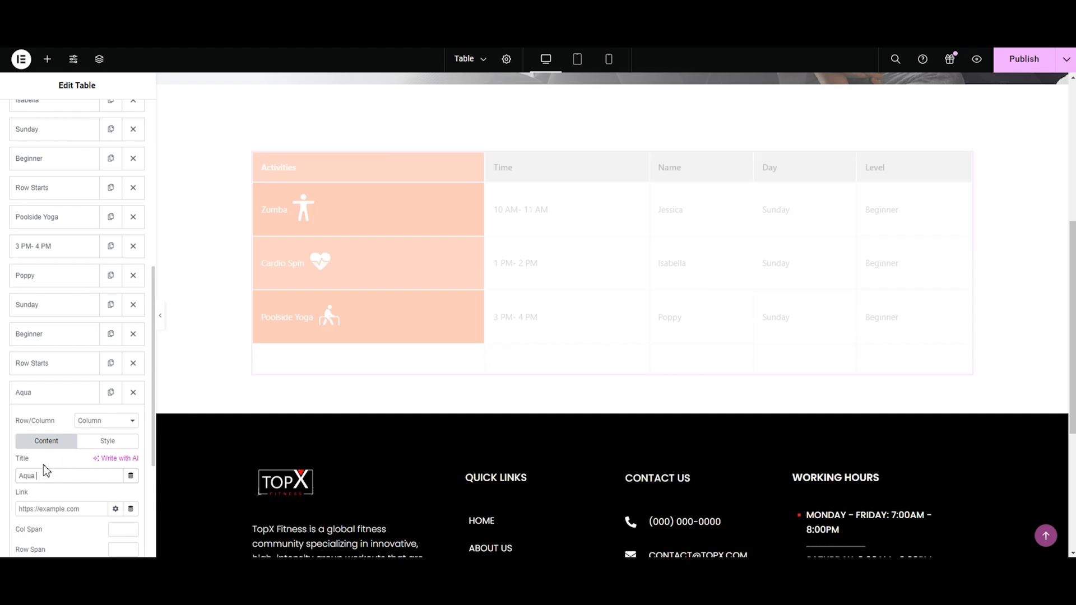
pyautogui.scroll(-4, 84, 421)
pyautogui.click(117, 363)
pyautogui.click(120, 436)
pyautogui.click(374, 215)
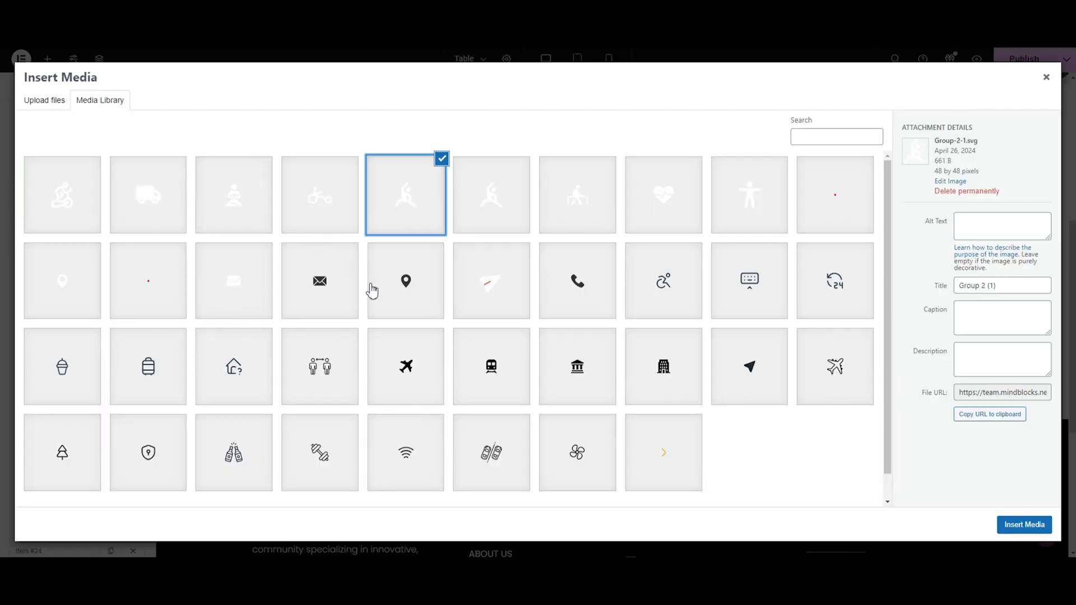
pyautogui.click(1024, 524)
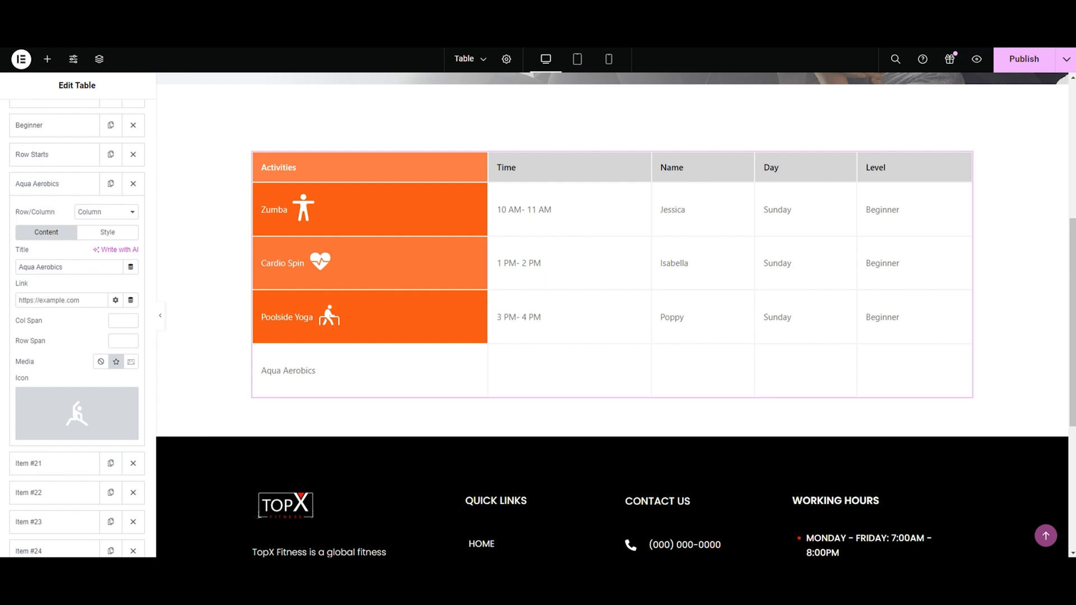
# Step: Give the Aqua Aerobics cell white text and the lighter orange background
pyautogui.click(95, 233)
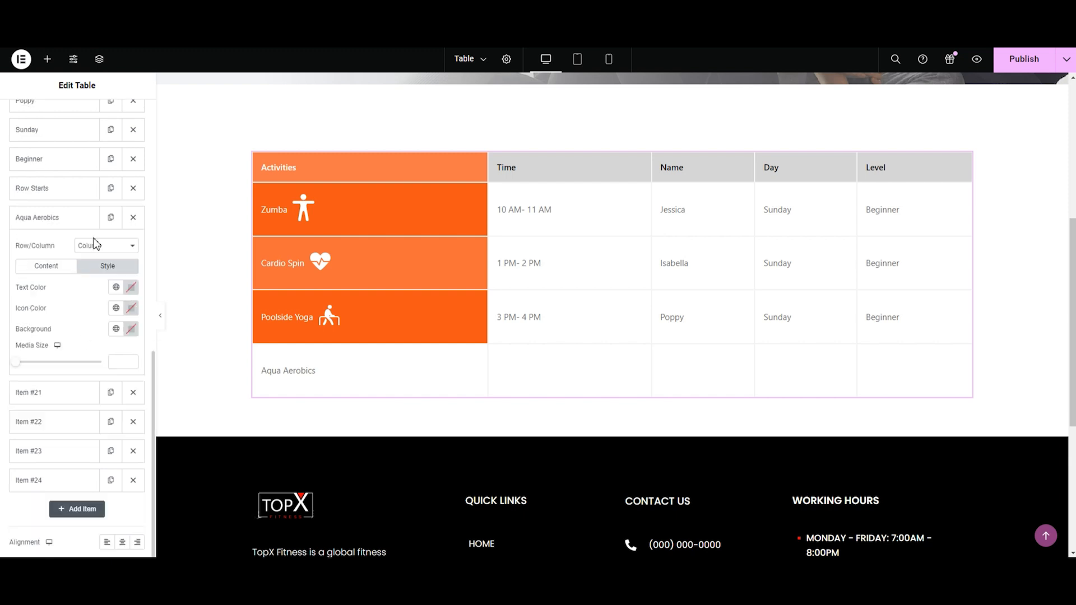
pyautogui.click(132, 288)
pyautogui.click(131, 329)
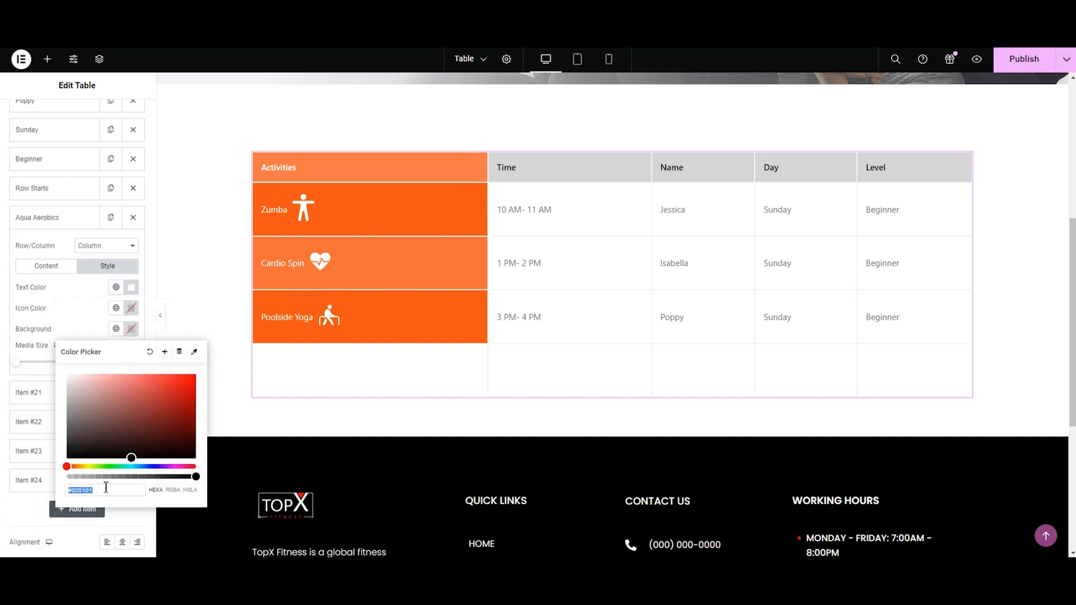
pyautogui.hotkey('ctrl', 'v')
pyautogui.click(23, 227)
# Step: Set the Aqua Aerobics row's Time cell to 10 AM- 11 AM and enter the instructor's first name in its Name cell
pyautogui.click(25, 247)
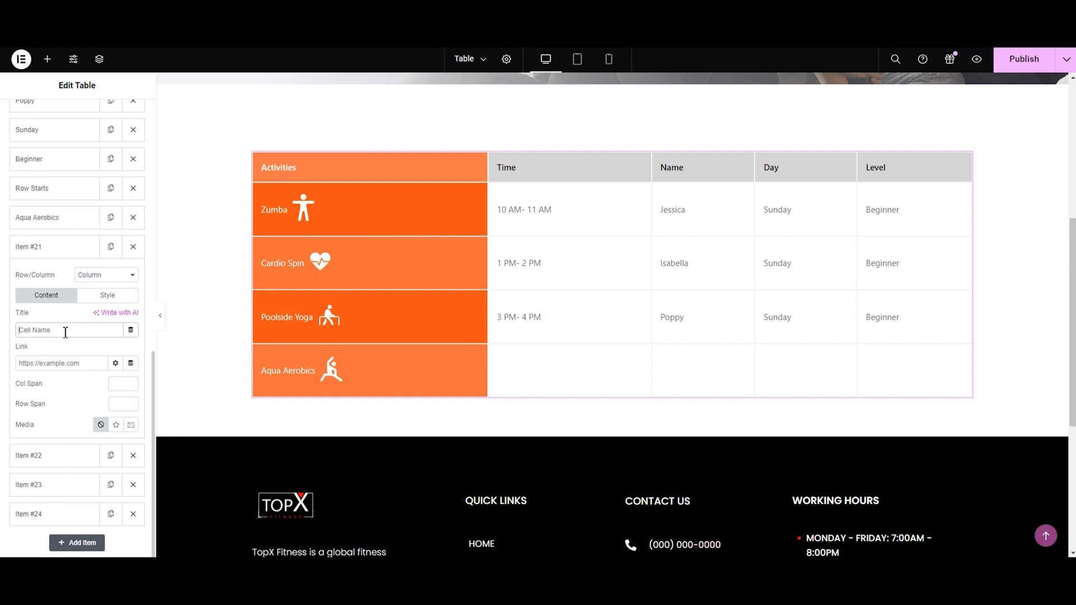
pyautogui.write('10 AM-')
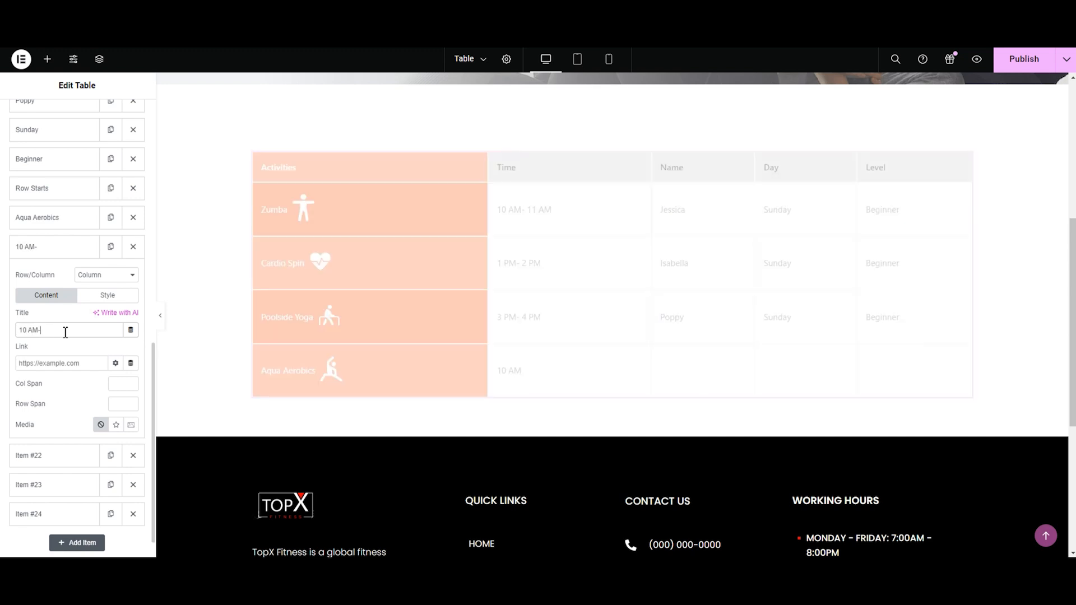
pyautogui.click(34, 247)
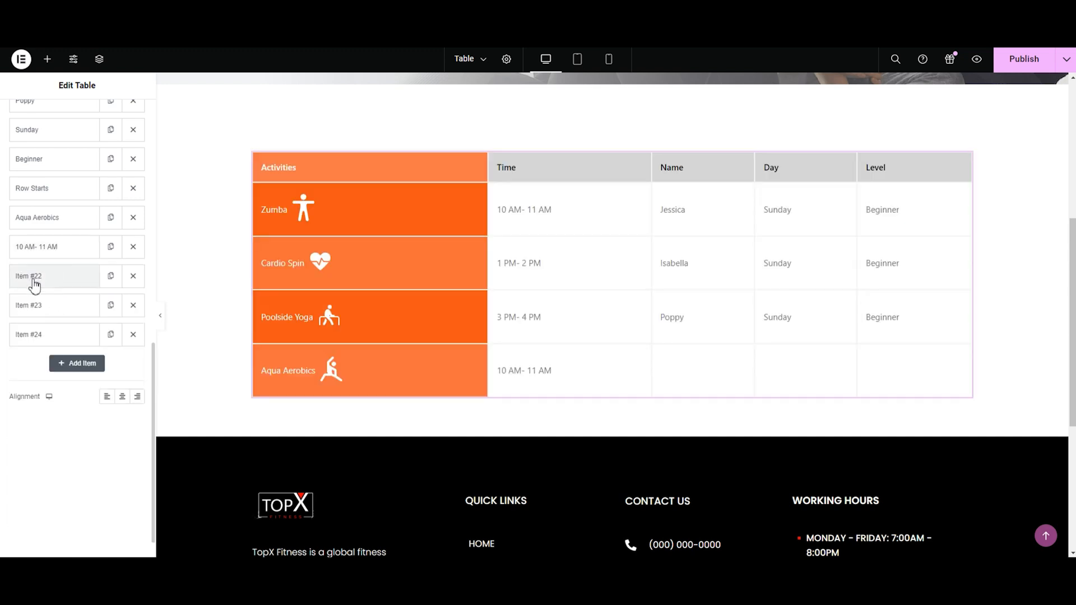
pyautogui.click(34, 276)
pyautogui.write('Mia')
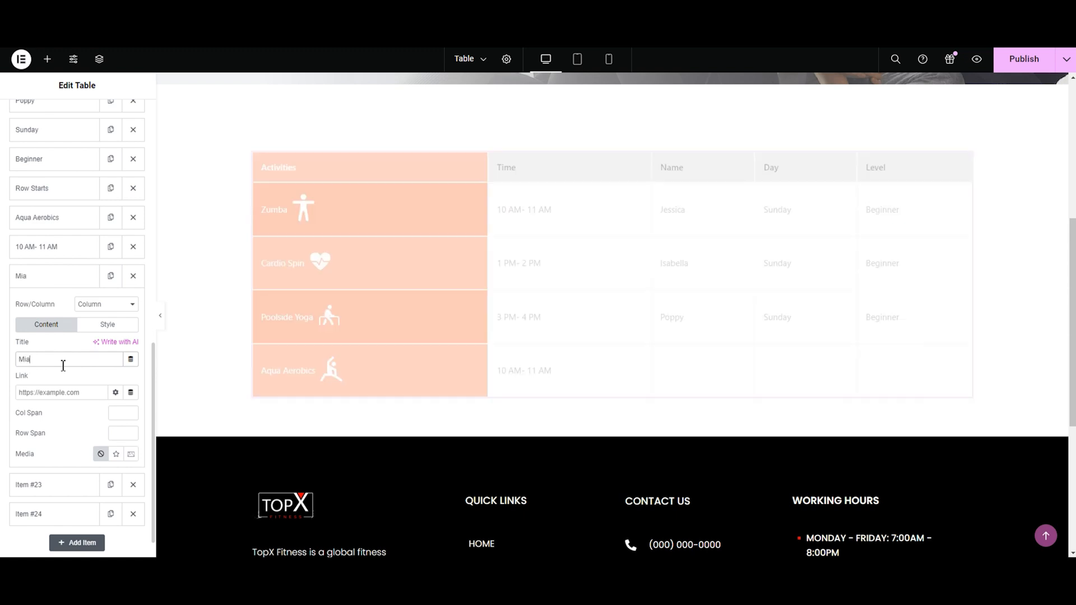
pyautogui.click(34, 277)
# Step: Set the Aqua Aerobics row's Day cell to Monday and its Level cell to Advanced
pyautogui.click(34, 305)
pyautogui.click(62, 387)
pyautogui.write('Monday')
pyautogui.click(58, 307)
pyautogui.click(56, 333)
pyautogui.click(72, 415)
pyautogui.write('Advanced')
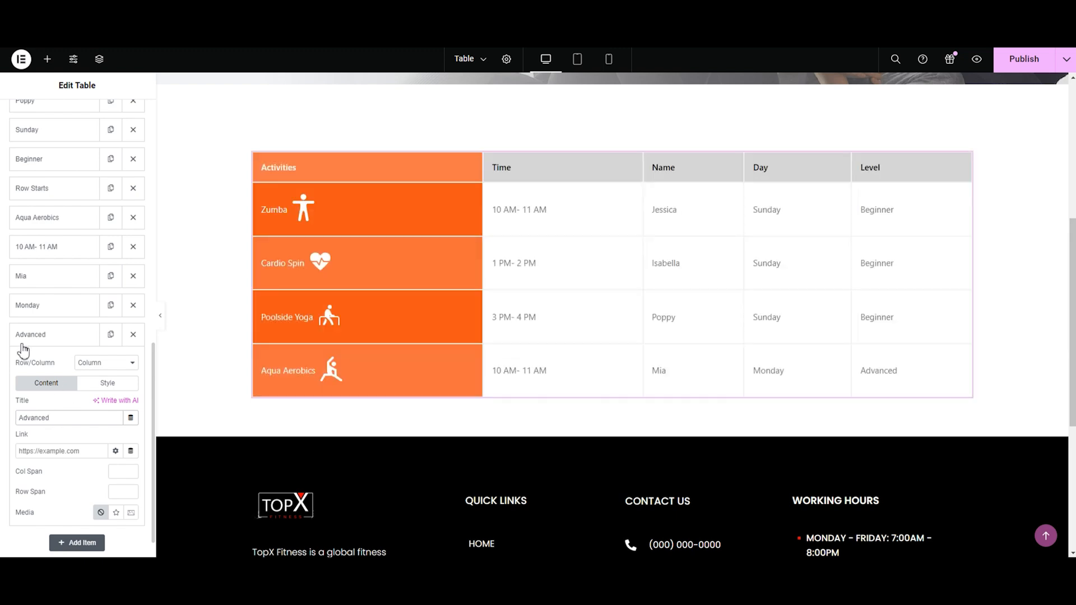
pyautogui.click(56, 336)
# Step: Begin a fifth row by copying a Row Starts item to the end of the list and adding a Column item after it
pyautogui.click(111, 189)
pyautogui.moveTo(45, 368); pyautogui.dragTo(58, 485)
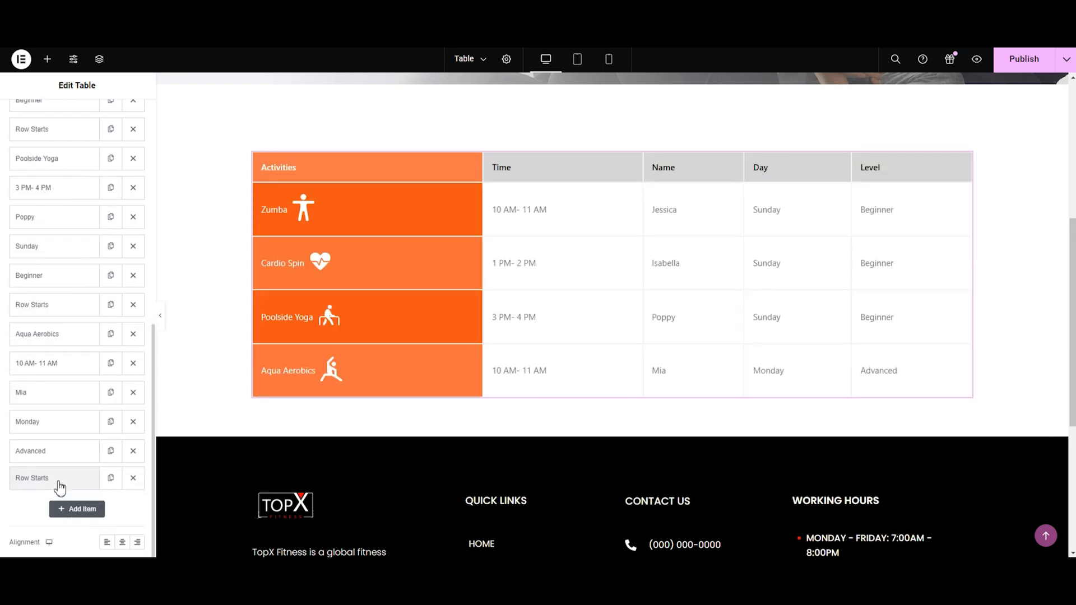
pyautogui.click(74, 509)
pyautogui.click(106, 473)
pyautogui.click(94, 494)
pyautogui.scroll(-3, 79, 392)
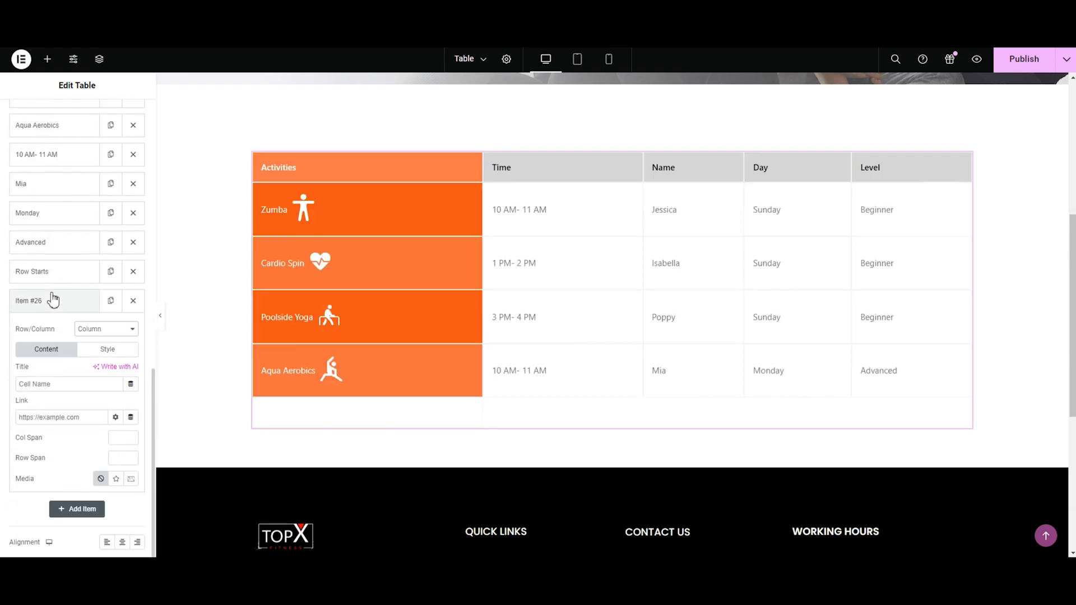
# Step: Duplicate the fifth row's Column item until the row has five cells
pyautogui.click(109, 302)
pyautogui.click(110, 510)
pyautogui.scroll(-2, 106, 512)
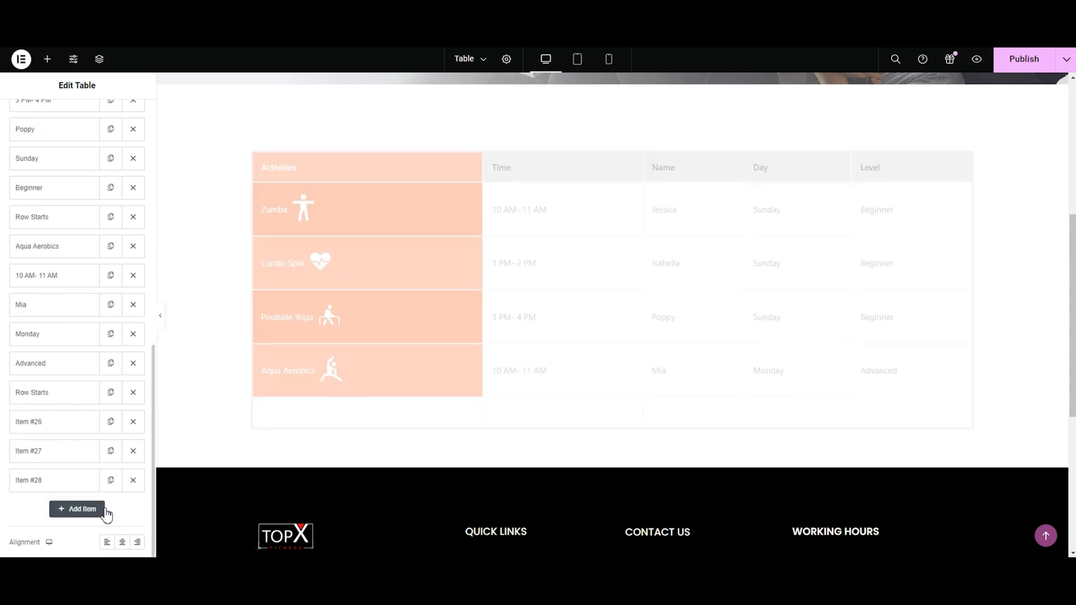
pyautogui.click(111, 480)
pyautogui.click(111, 509)
pyautogui.scroll(-1, 67, 449)
# Step: Title the fifth row's first cell Lower Body and give it the white cycling icon from the media library
pyautogui.click(36, 401)
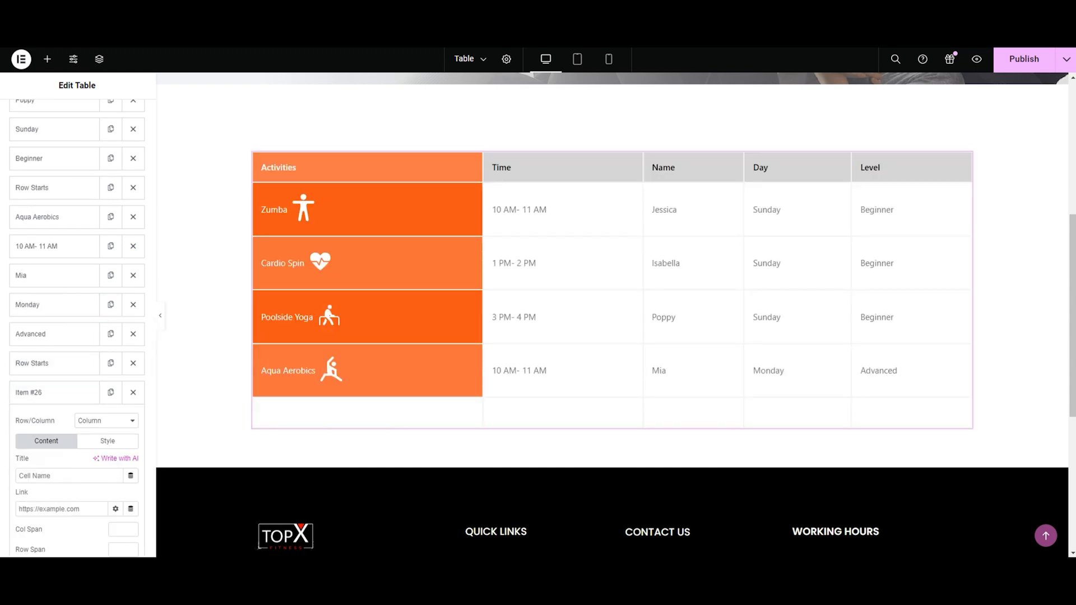
pyautogui.click(65, 475)
pyautogui.write('Lower Body')
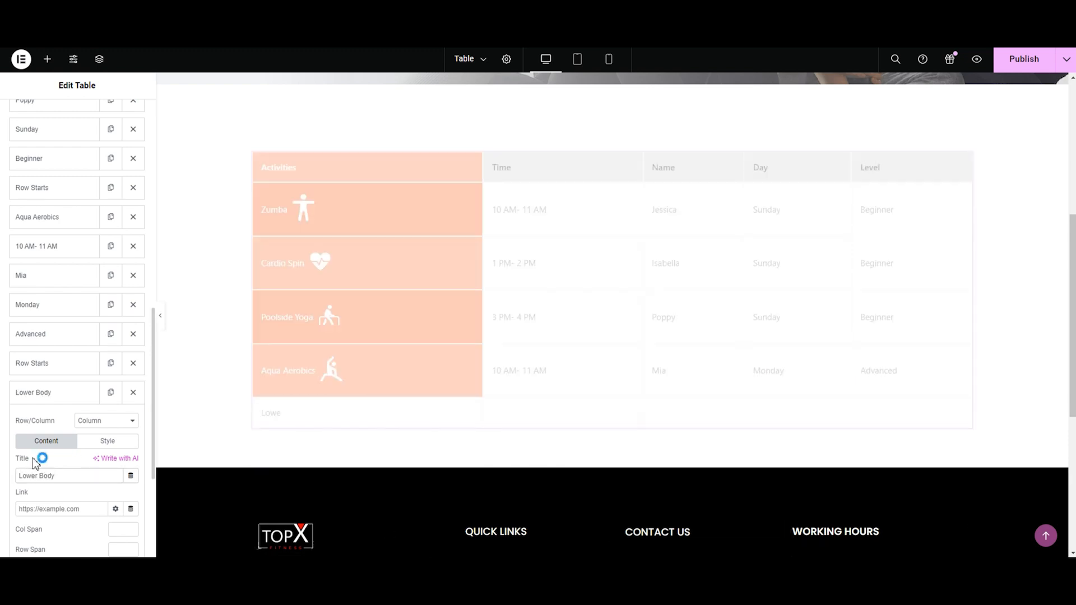
pyautogui.scroll(-4, 36, 454)
pyautogui.click(119, 361)
pyautogui.click(115, 440)
pyautogui.click(319, 194)
pyautogui.click(1024, 525)
# Step: Give the Lower Body cell white text and the darker orange background
pyautogui.click(108, 265)
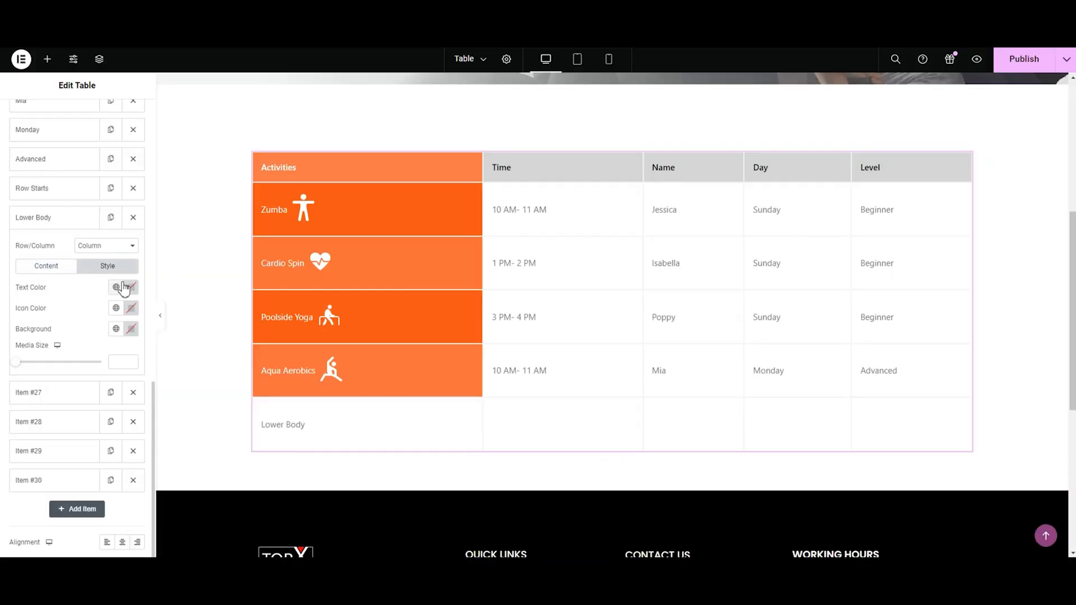
pyautogui.click(131, 287)
pyautogui.hotkey('ctrl', 'v')
pyautogui.click(41, 318)
pyautogui.click(132, 329)
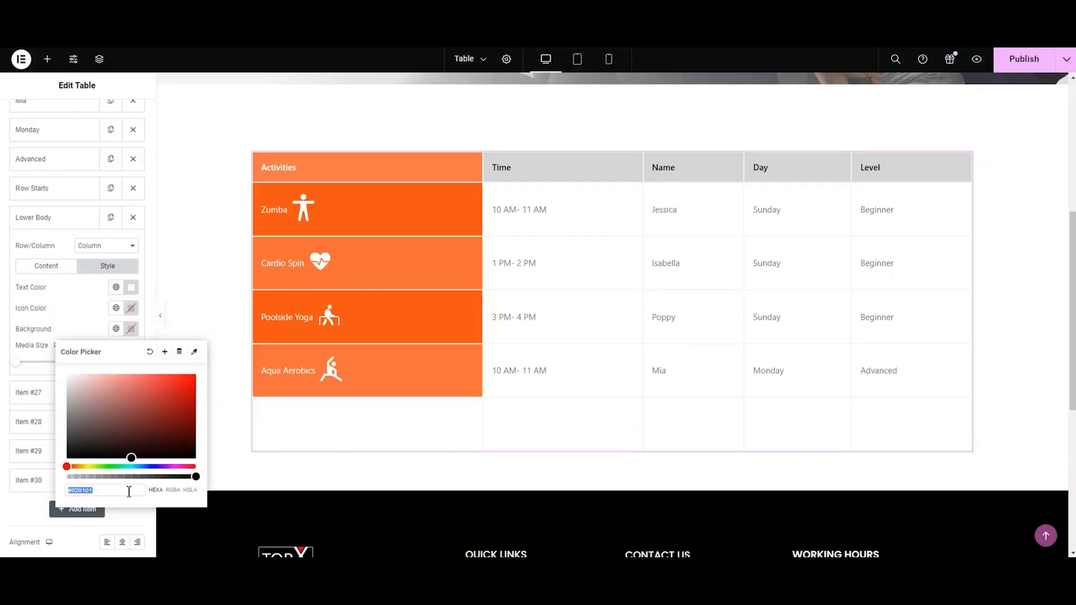
pyautogui.hotkey('ctrl', 'v')
pyautogui.click(22, 416)
pyautogui.click(31, 219)
# Step: Set the Lower Body row's Time cell to 11 AM- 12 PM and enter the instructor's first name in its Name cell
pyautogui.click(38, 252)
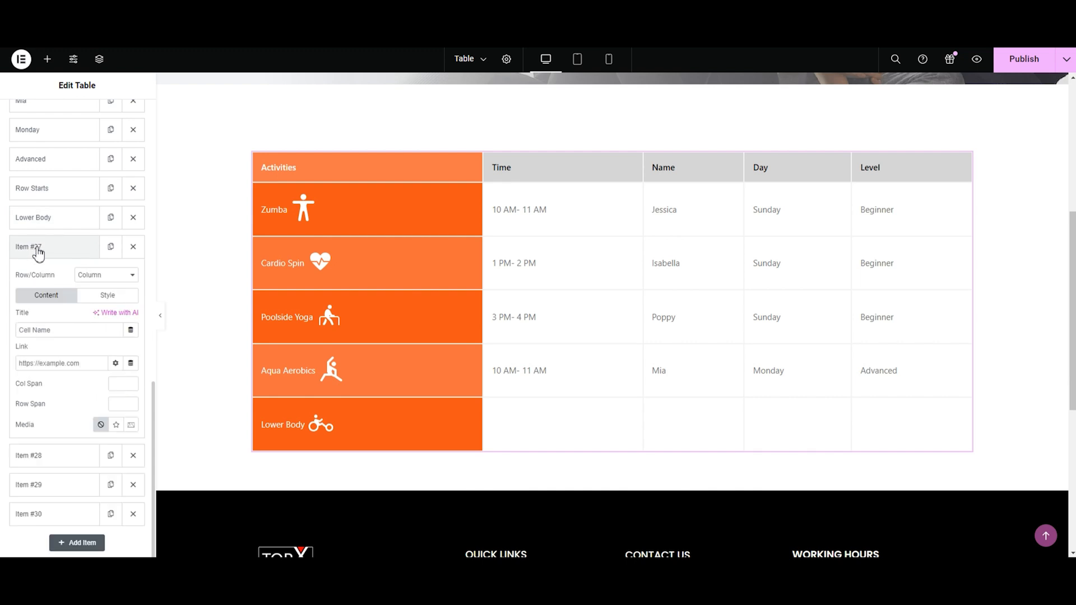
pyautogui.click(47, 331)
pyautogui.write('11')
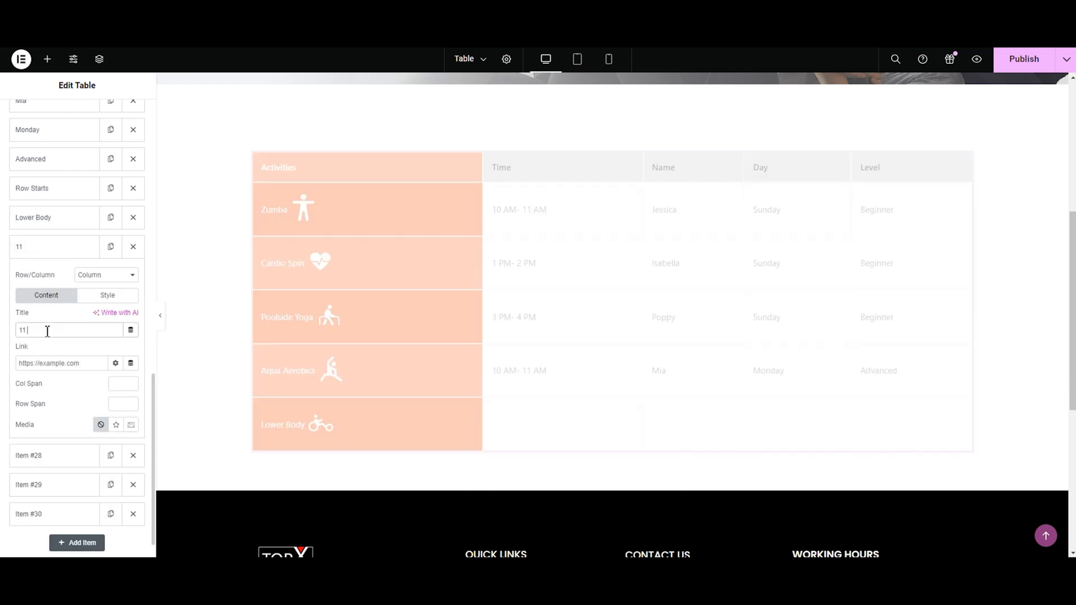
pyautogui.write(' AM- 12 PM')
pyautogui.click(40, 247)
pyautogui.click(29, 276)
pyautogui.click(51, 356)
pyautogui.write('So')
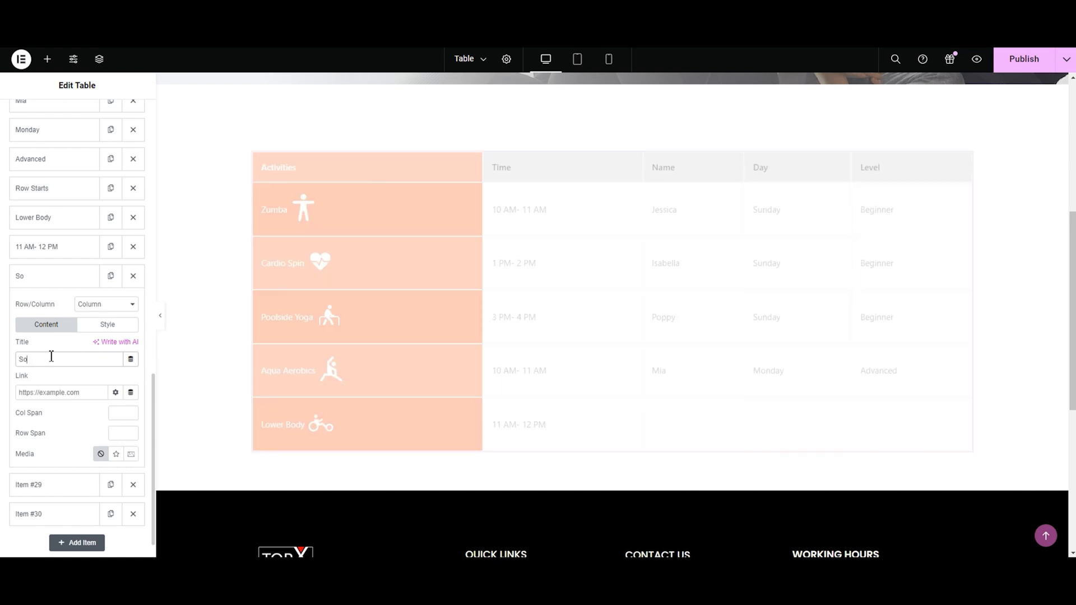
pyautogui.write('phie')
pyautogui.click(28, 276)
# Step: Set the Lower Body row's Day cell to Friday and its Level cell to Beginner
pyautogui.click(32, 306)
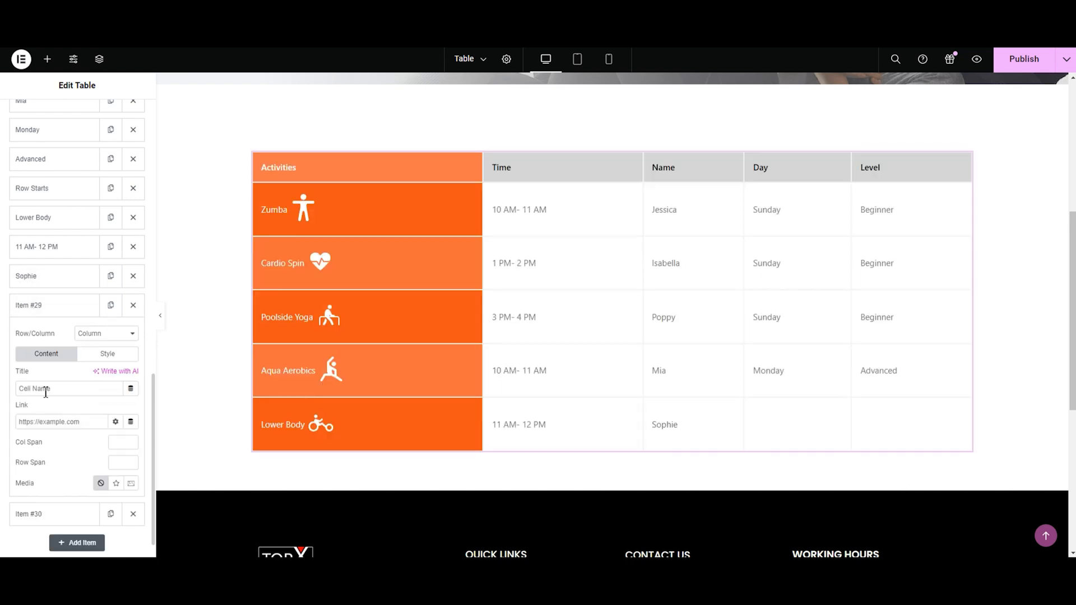
pyautogui.write('Fr')
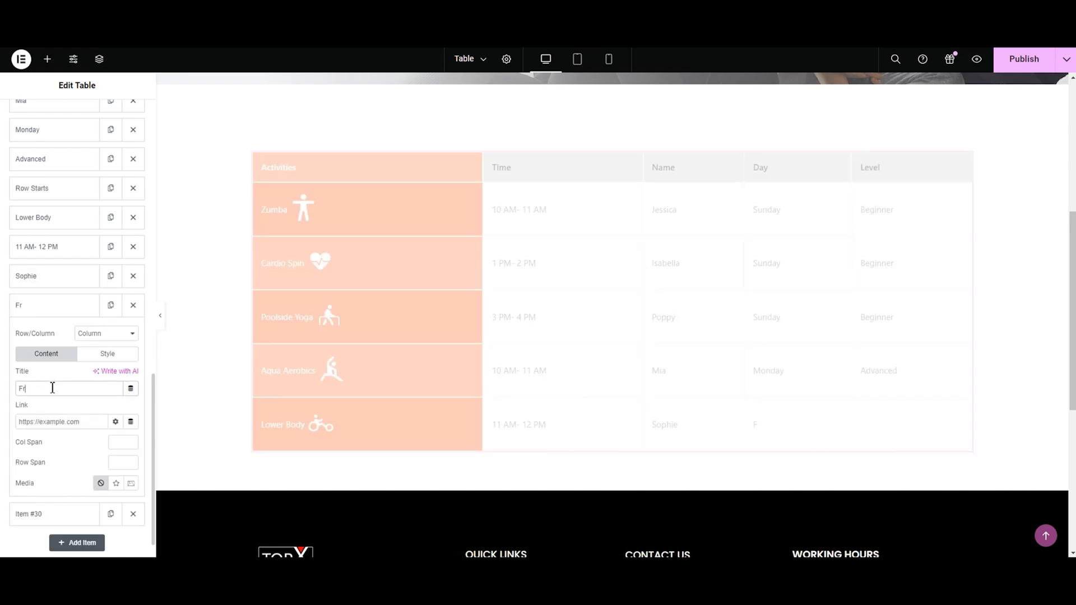
pyautogui.write('iday')
pyautogui.click(43, 308)
pyautogui.click(45, 335)
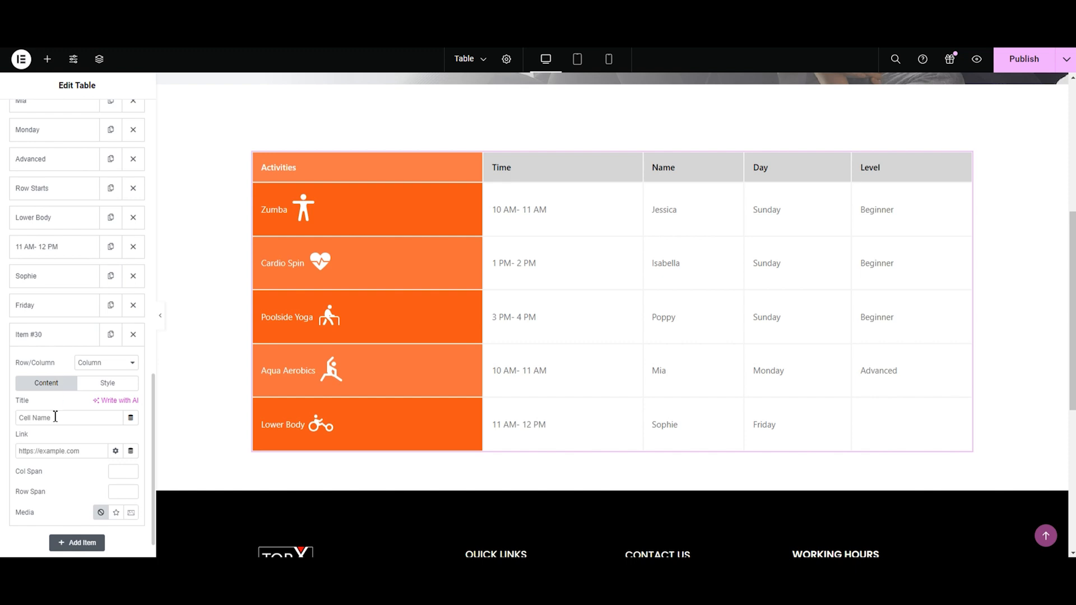
pyautogui.write('Begginer')
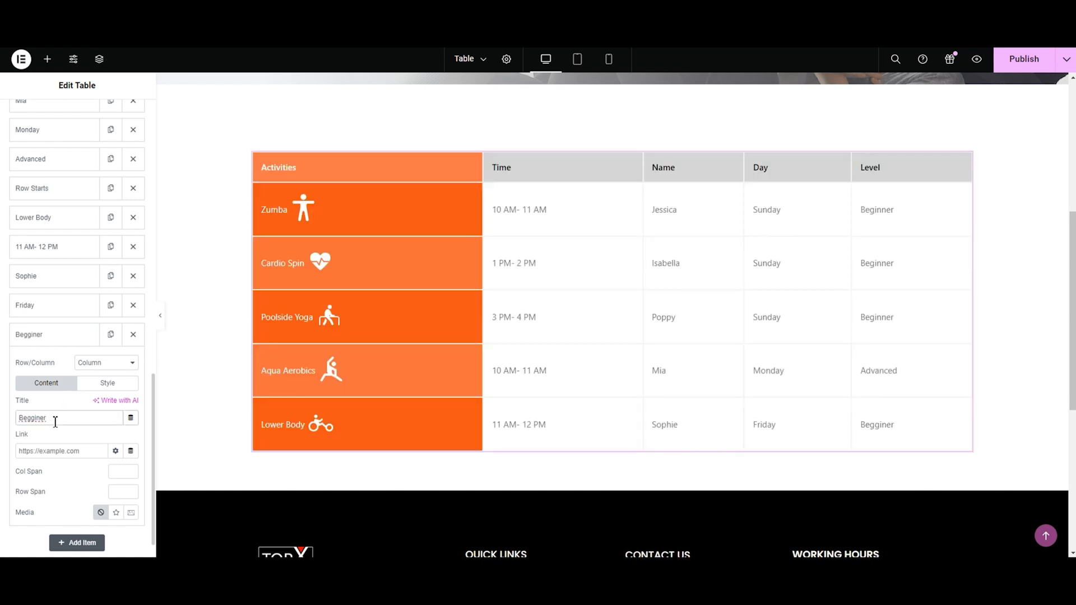
pyautogui.press('BackSpace')
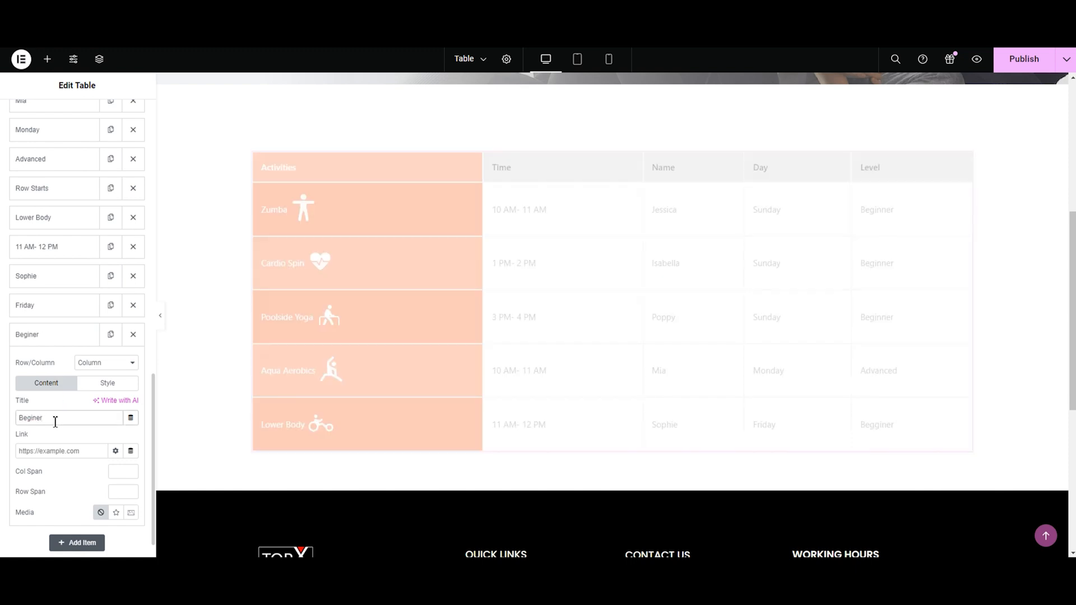
pyautogui.write('nner')
pyautogui.click(35, 342)
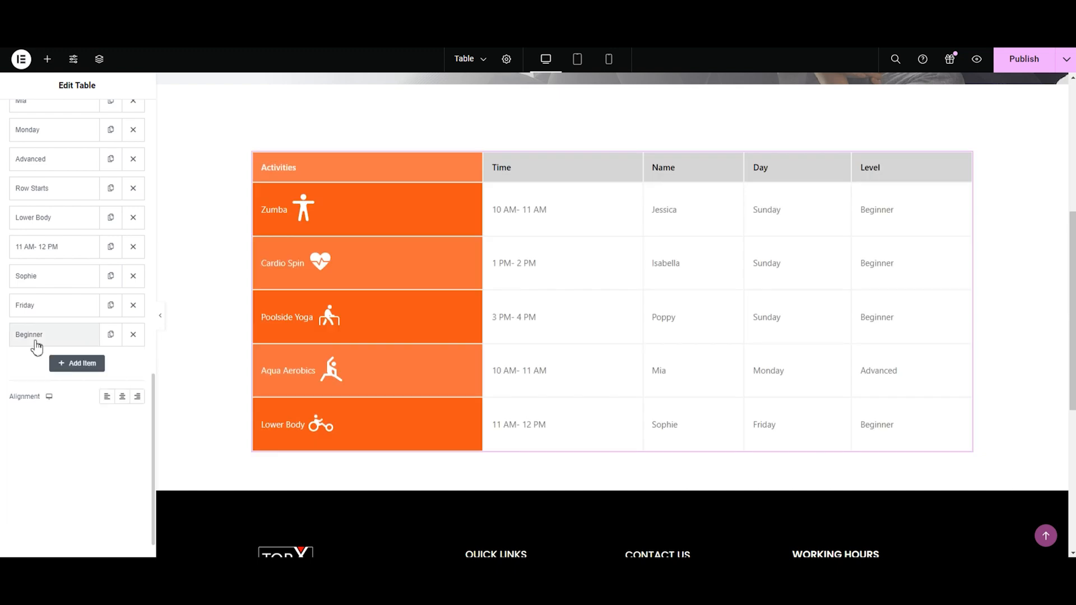
# Step: Begin a sixth row by copying a Row Starts item to the end of the list and adding a Column item after it
pyautogui.click(111, 189)
pyautogui.moveTo(25, 367); pyautogui.dragTo(43, 516)
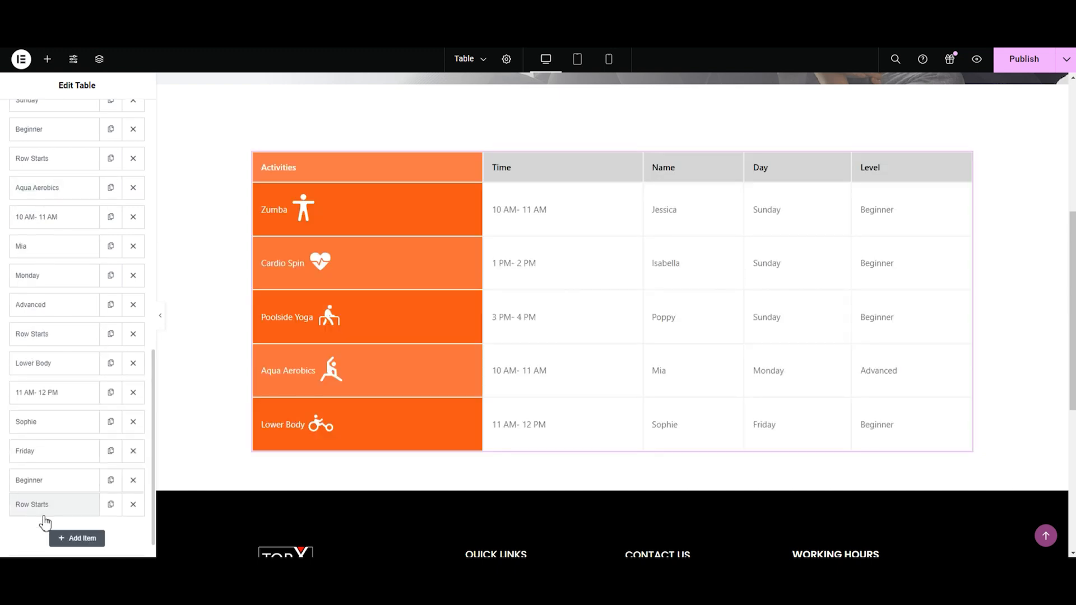
pyautogui.click(79, 539)
pyautogui.click(91, 476)
pyautogui.click(83, 497)
pyautogui.scroll(-3, 82, 498)
pyautogui.click(40, 305)
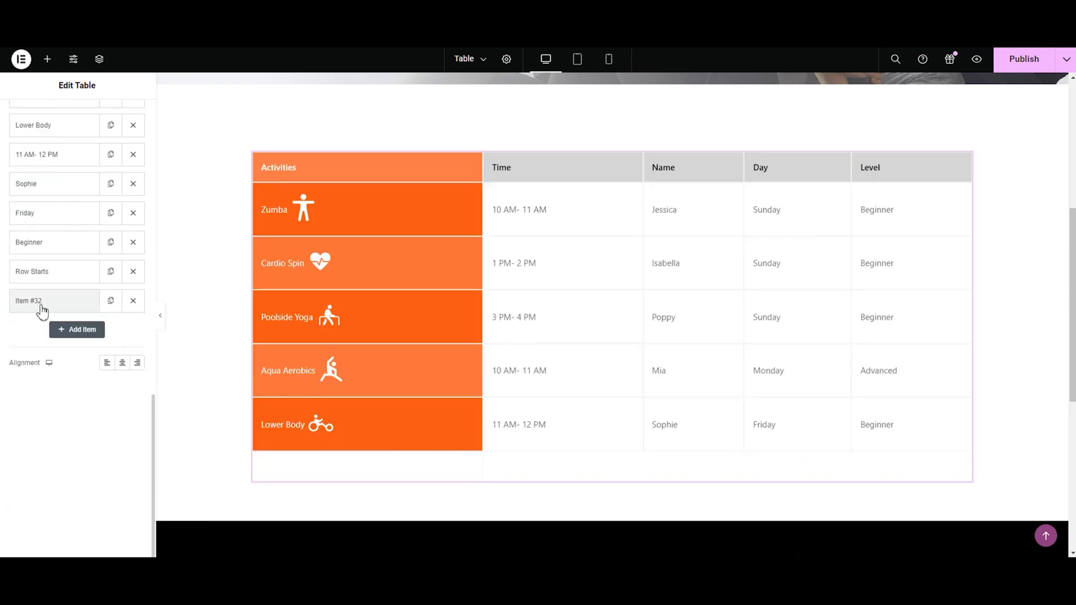
# Step: Duplicate the sixth row's Column item until the row has five cells
pyautogui.click(111, 303)
pyautogui.click(111, 482)
pyautogui.click(111, 510)
pyautogui.scroll(-2, 107, 510)
pyautogui.click(109, 483)
# Step: Title the sixth row's first cell Spinning and give it the Group-8.svg icon from the media library
pyautogui.click(34, 392)
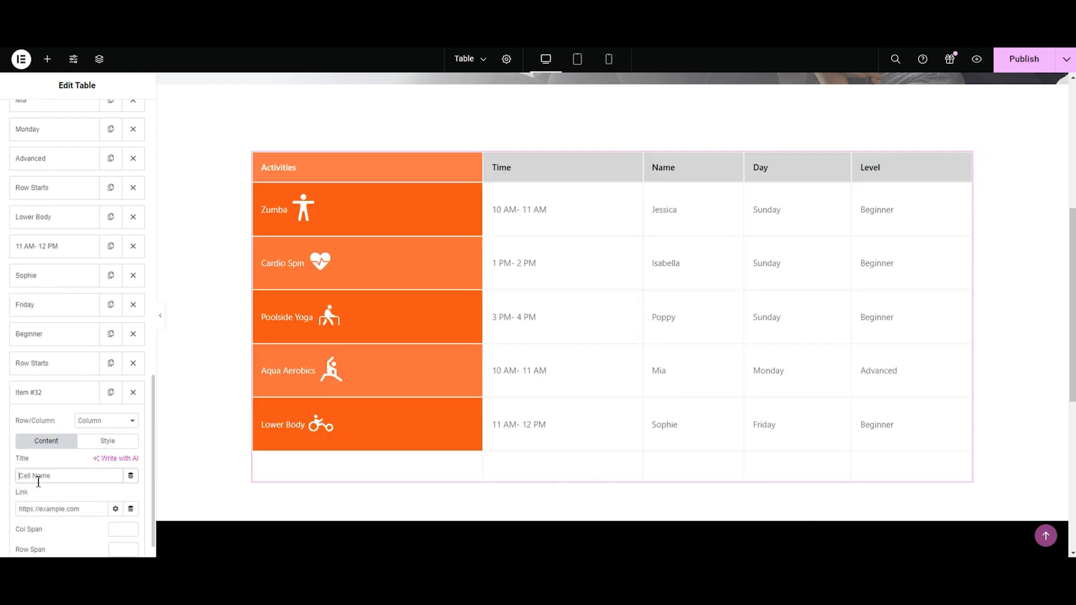
pyautogui.write('Spinning')
pyautogui.scroll(-5, 77, 448)
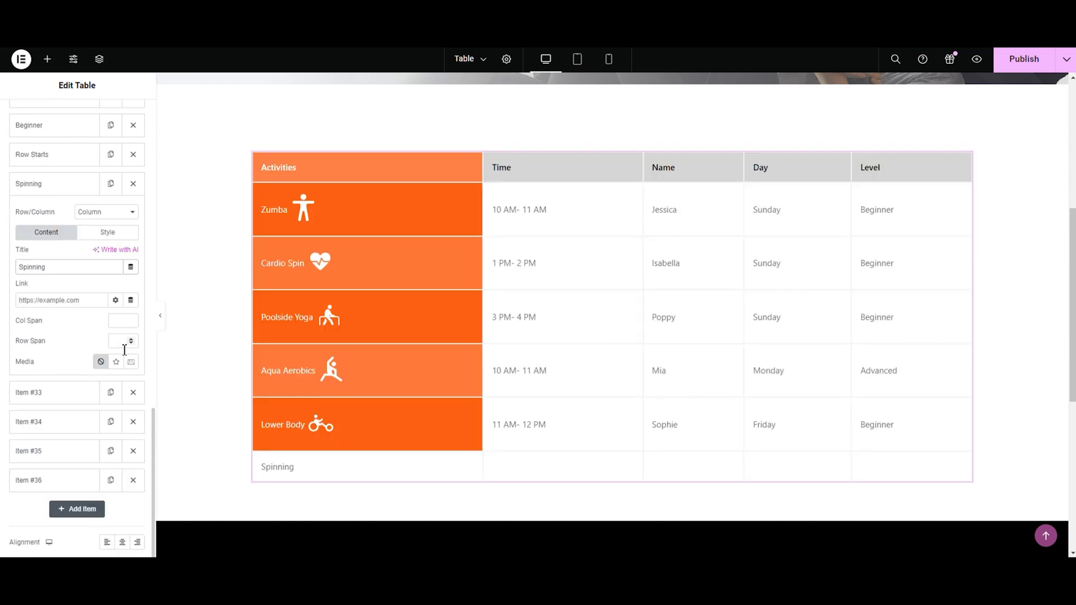
pyautogui.click(112, 429)
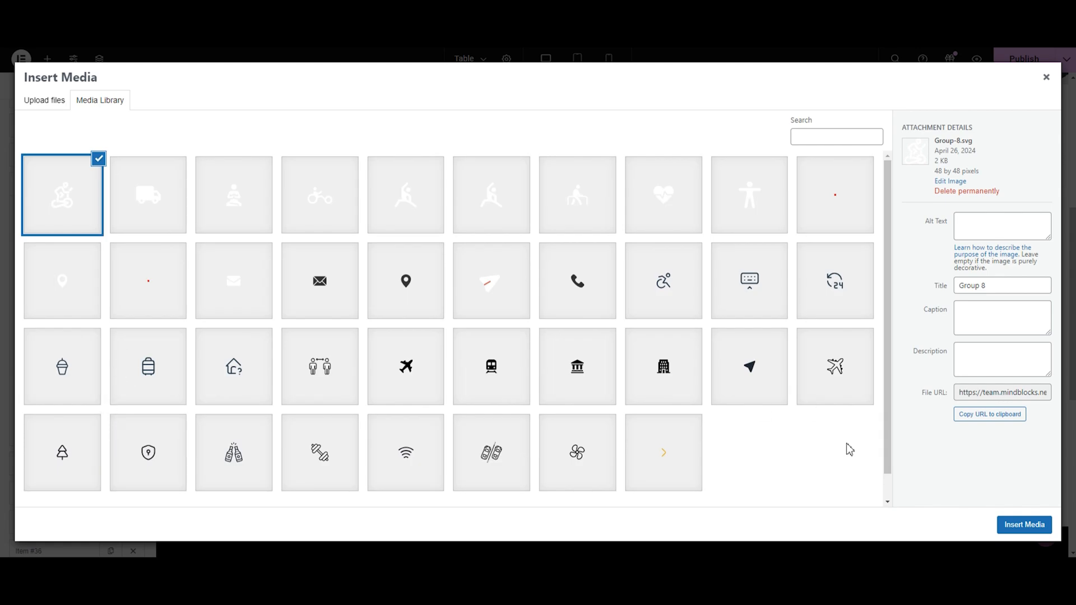
pyautogui.click(1024, 525)
# Step: Give the Spinning cell white text and an orange background
pyautogui.click(99, 234)
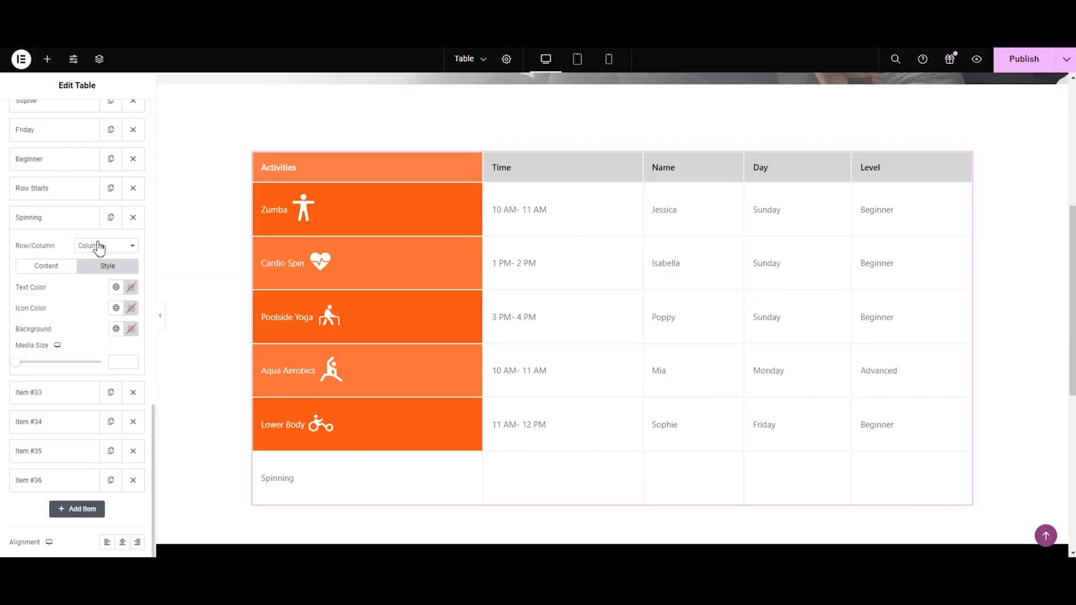
pyautogui.click(132, 289)
pyautogui.moveTo(118, 395); pyautogui.dragTo(34, 314)
pyautogui.click(27, 312)
pyautogui.click(131, 329)
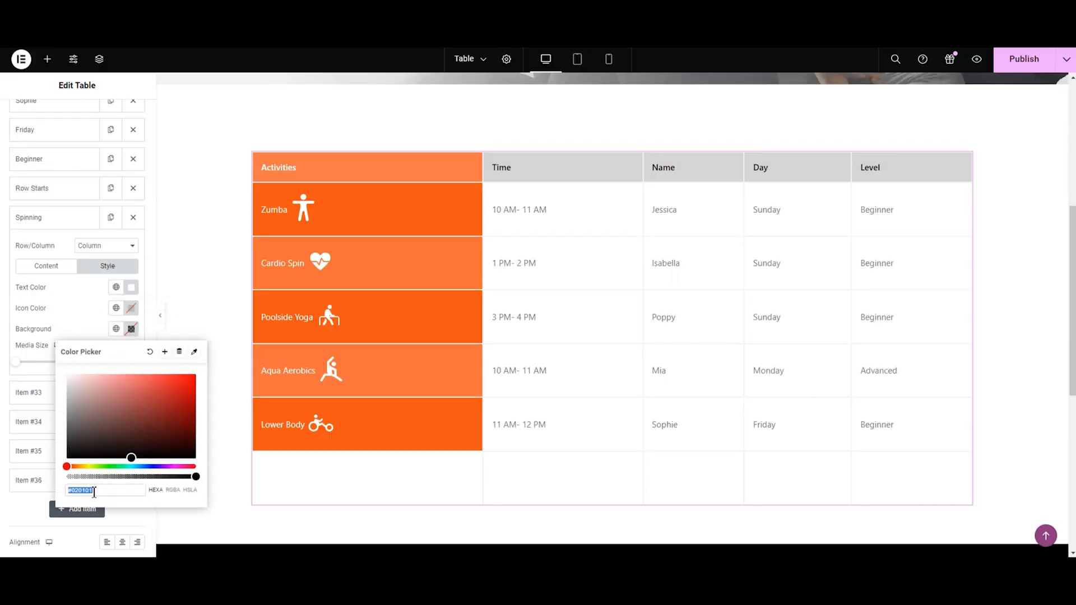
pyautogui.hotkey('ctrl', 'v')
pyautogui.click(32, 223)
# Step: Fill the Spinning row's time cell with 3 PM- 4 PM and enter the instructor's first name in the cell after it
pyautogui.click(40, 247)
pyautogui.click(63, 331)
pyautogui.write('3')
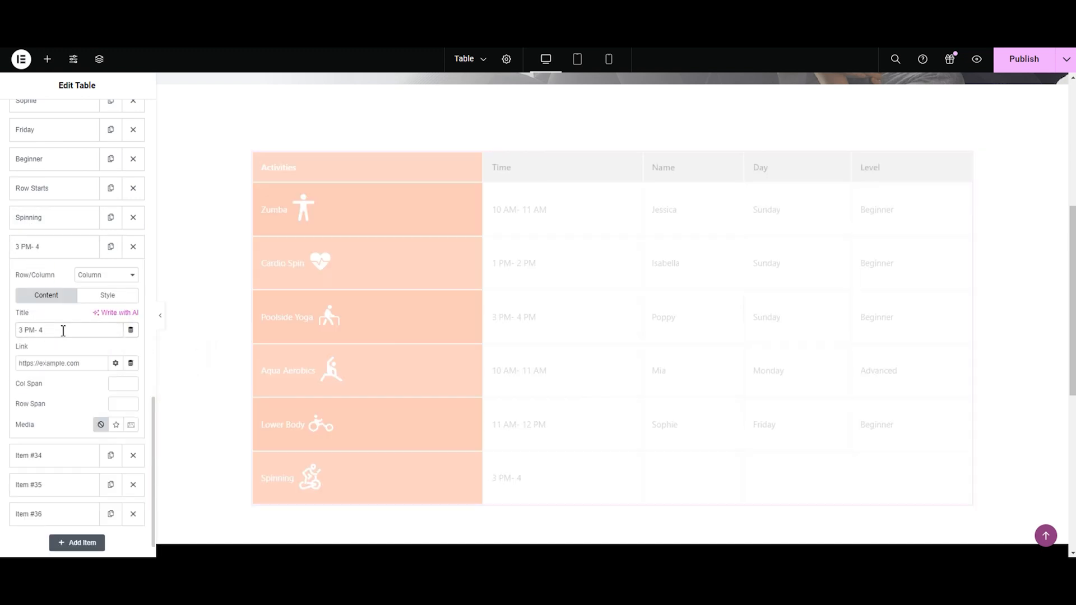
pyautogui.click(41, 455)
pyautogui.click(50, 359)
pyautogui.write('Lily')
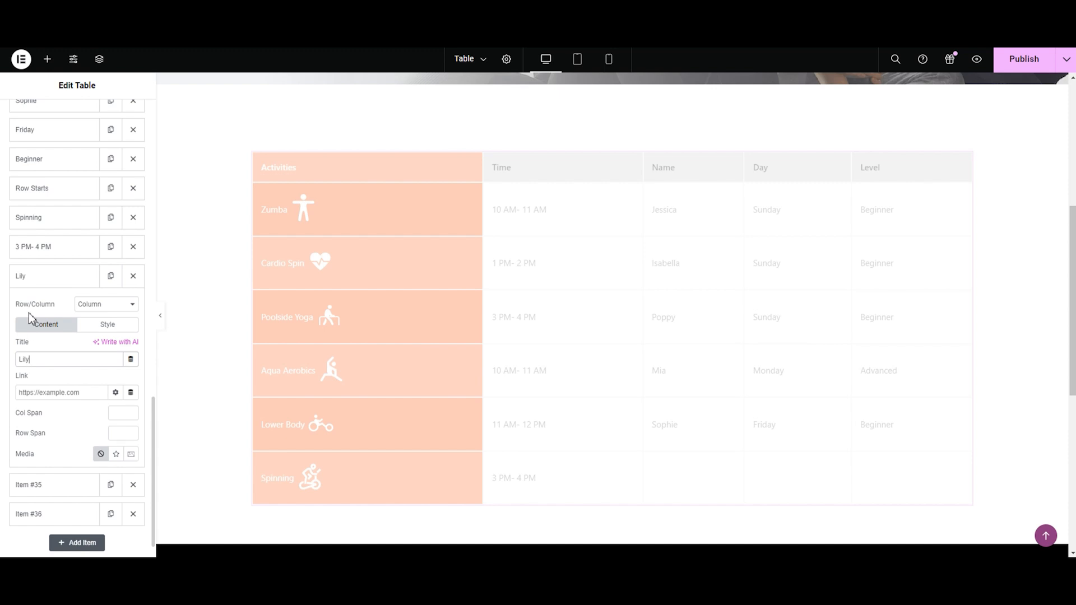
pyautogui.click(34, 276)
# Step: Title the Spinning row's day cell Friday and its level cell Advanced
pyautogui.click(38, 304)
pyautogui.click(61, 390)
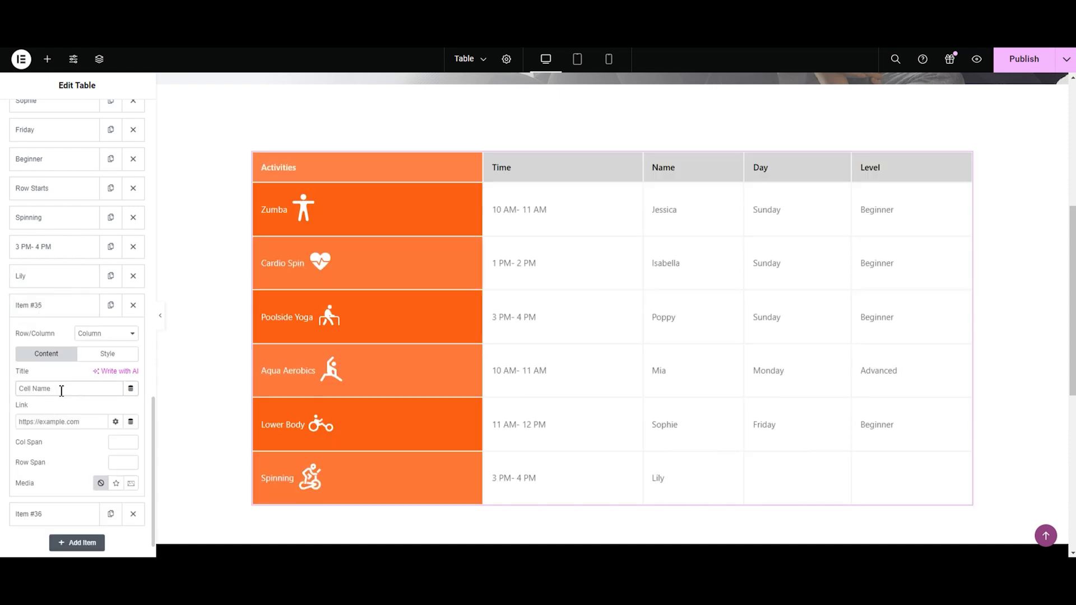
pyautogui.write('Friday')
pyautogui.click(33, 305)
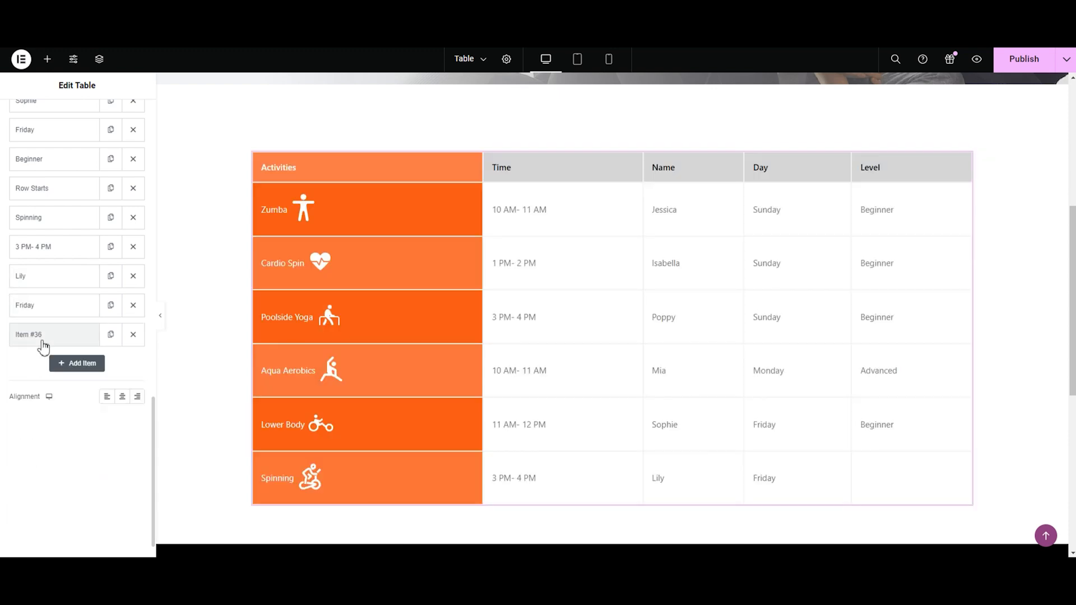
pyautogui.click(33, 334)
pyautogui.click(54, 417)
pyautogui.write('Advanced')
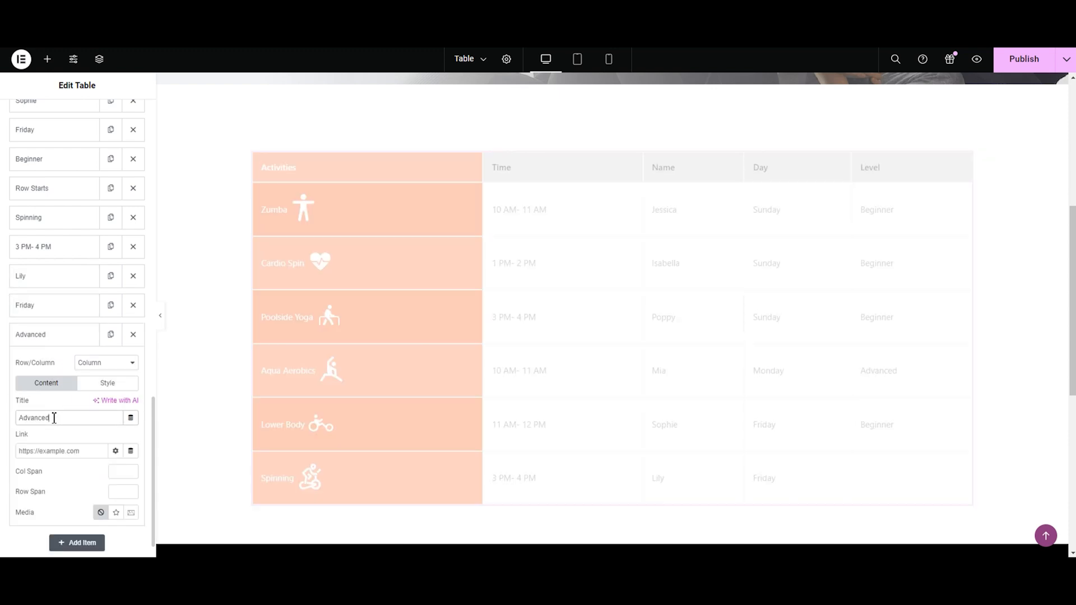
pyautogui.click(39, 336)
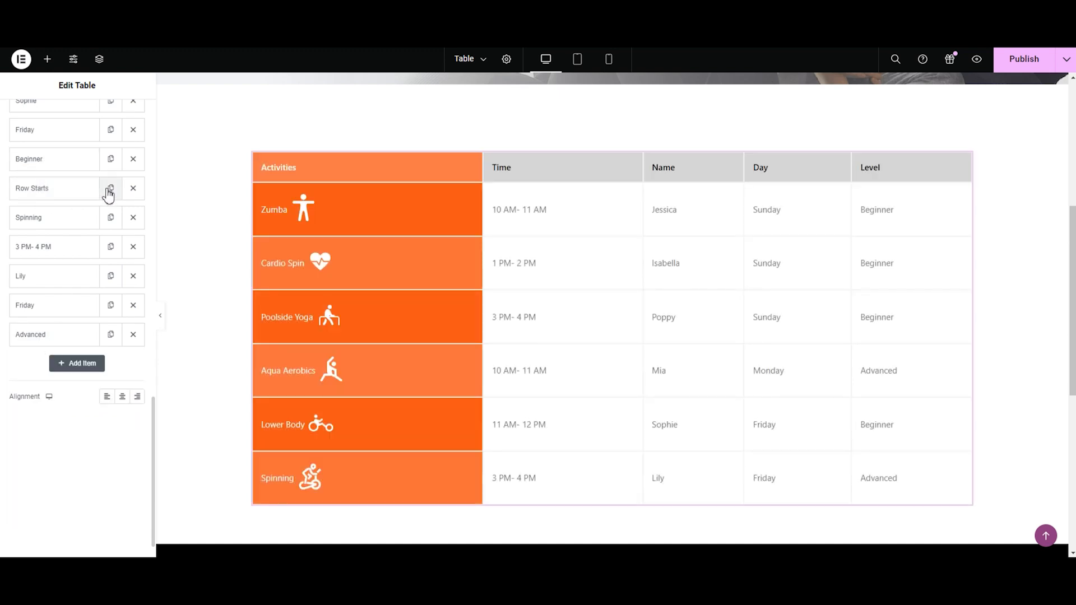
# Step: Begin a seventh row by copying a Row Starts item to the end of the list and adding a Column item after it
pyautogui.click(109, 192)
pyautogui.moveTo(48, 365); pyautogui.dragTo(58, 512)
pyautogui.click(109, 511)
pyautogui.click(79, 482)
pyautogui.click(98, 510)
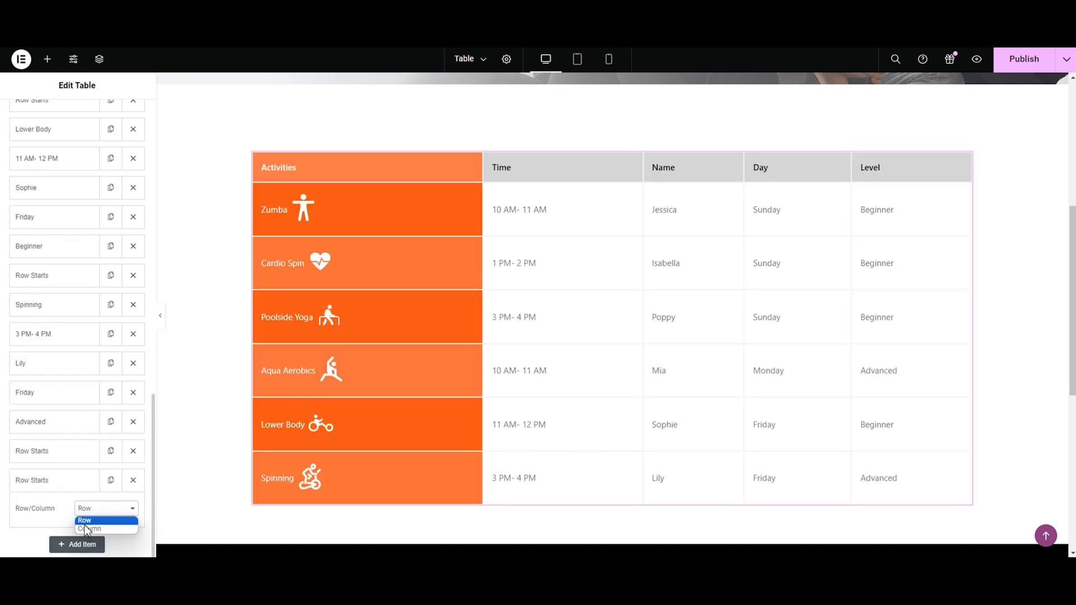
pyautogui.click(87, 529)
# Step: Duplicate the seventh row's Column item until the row has five cells
pyautogui.scroll(-3, 56, 448)
pyautogui.click(56, 301)
pyautogui.click(108, 305)
pyautogui.click(111, 511)
pyautogui.scroll(-1, 111, 521)
pyautogui.click(111, 486)
pyautogui.scroll(-1, 109, 487)
pyautogui.click(109, 485)
# Step: Title the seventh row's first cell Mind Body Yoga and give it the Group-4.svg icon from the media library
pyautogui.click(34, 400)
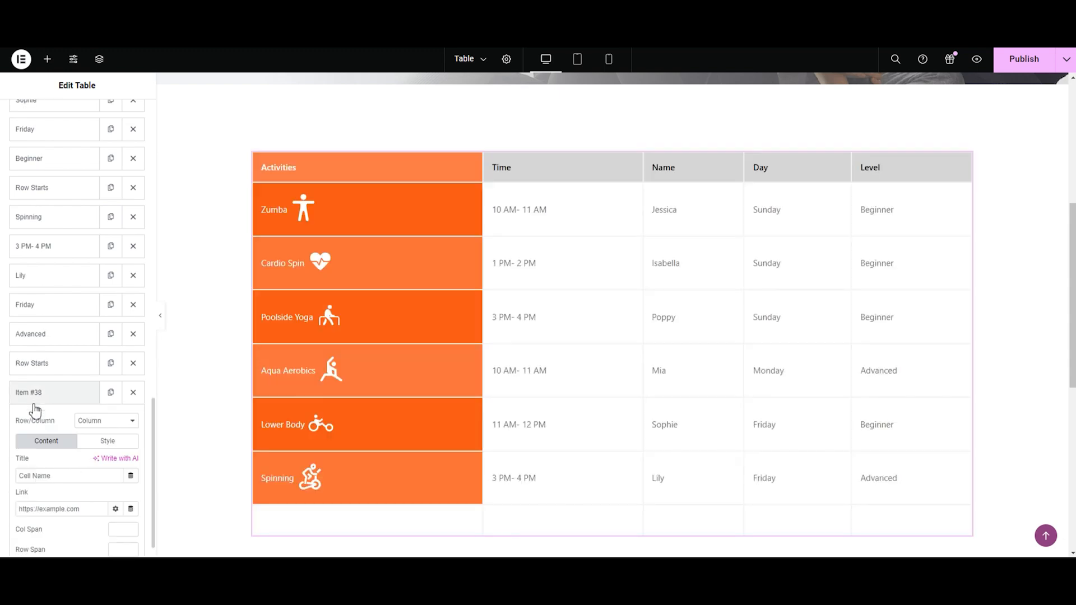
pyautogui.click(87, 475)
pyautogui.write('Minf')
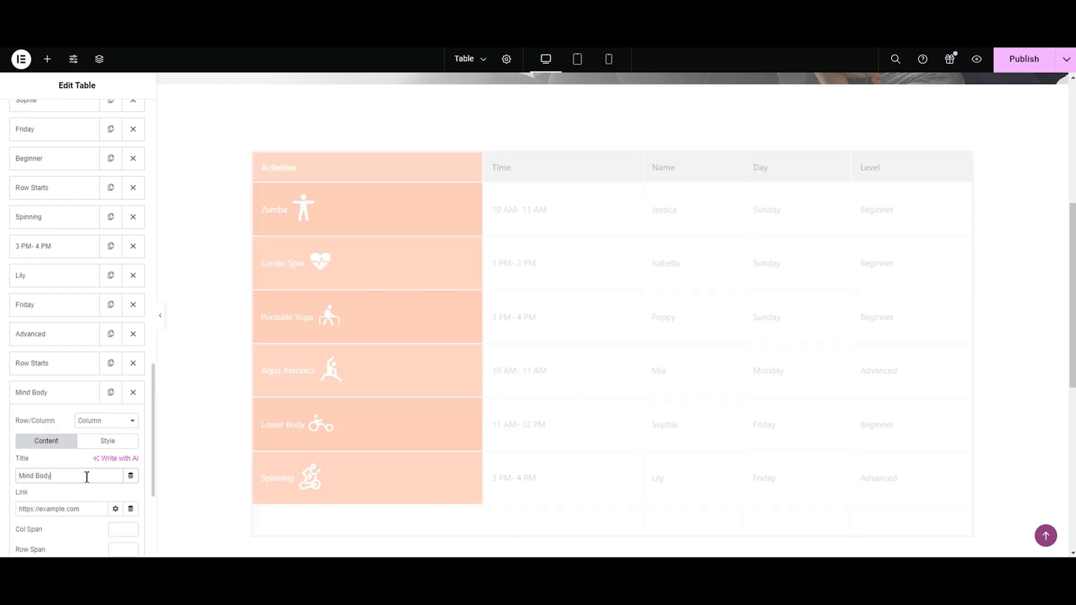
pyautogui.scroll(-4, 89, 448)
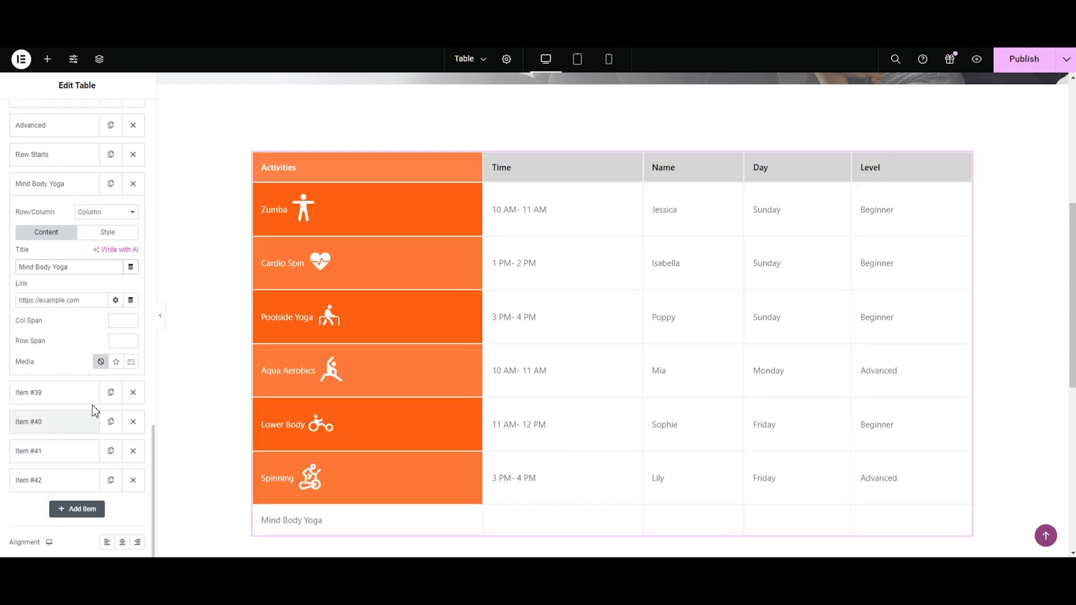
pyautogui.click(120, 362)
pyautogui.click(125, 442)
pyautogui.click(231, 210)
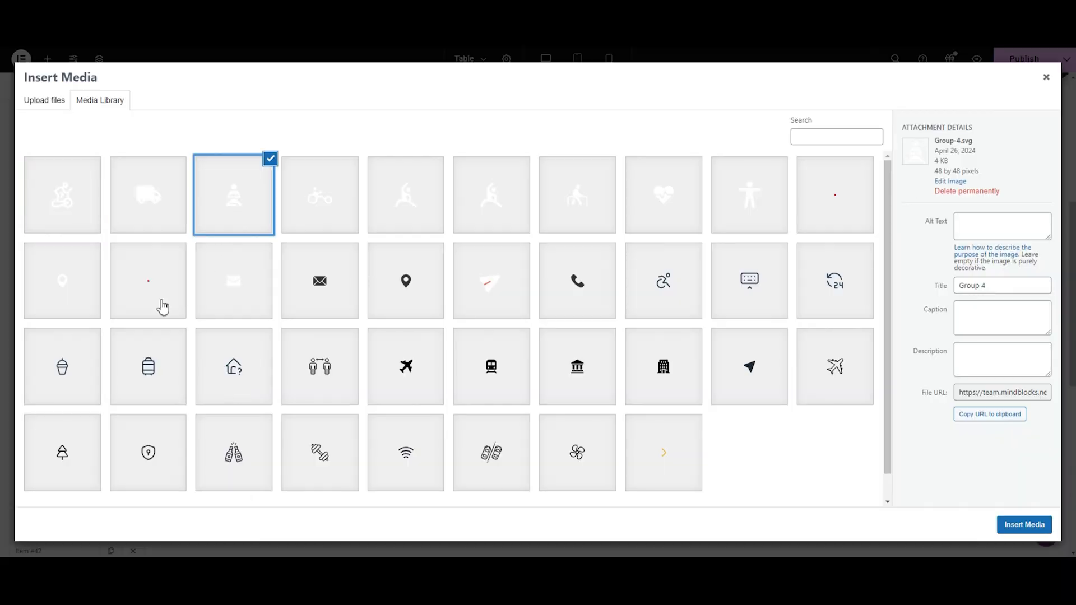
pyautogui.click(1002, 525)
# Step: Give the Mind Body Yoga cell white text and the copied darker orange as background
pyautogui.click(105, 235)
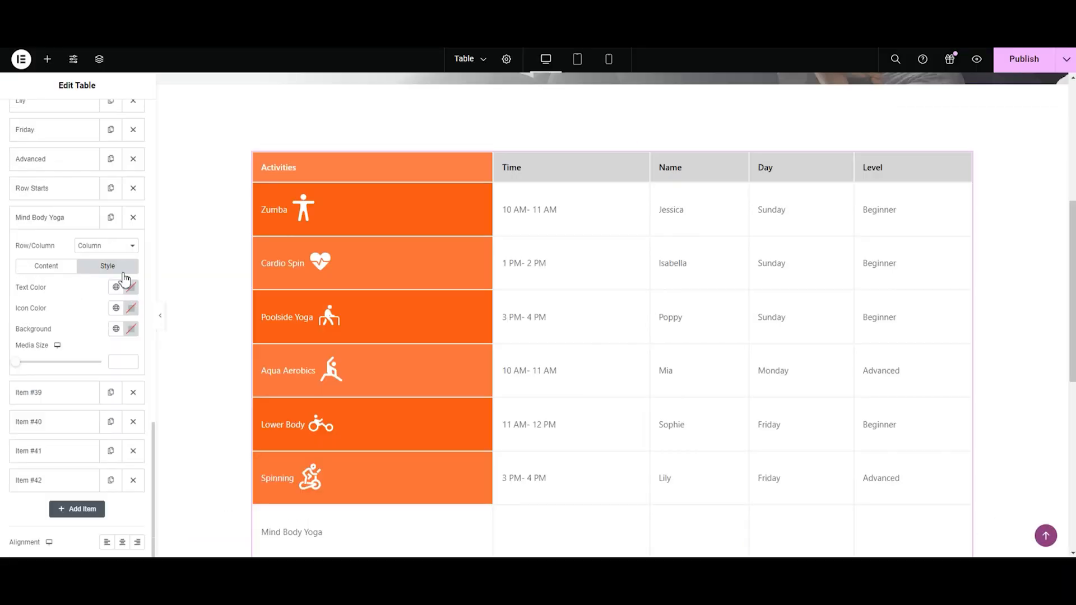
pyautogui.click(130, 287)
pyautogui.moveTo(132, 416); pyautogui.dragTo(46, 319)
pyautogui.click(47, 320)
pyautogui.click(130, 328)
pyautogui.click(118, 489)
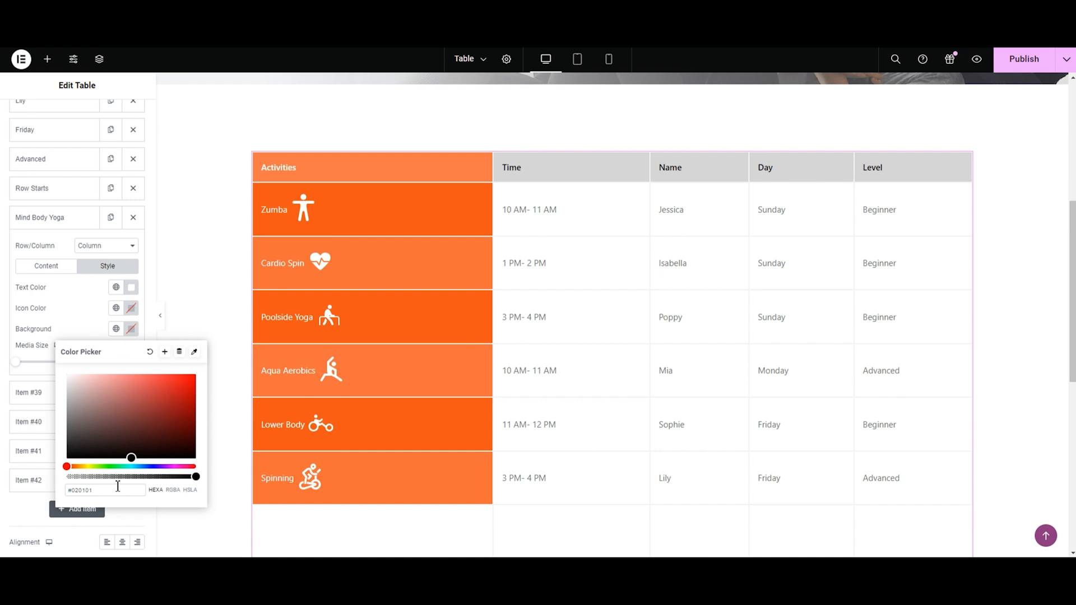
pyautogui.hotkey('ctrl', 'a')
pyautogui.write('#FC5412')
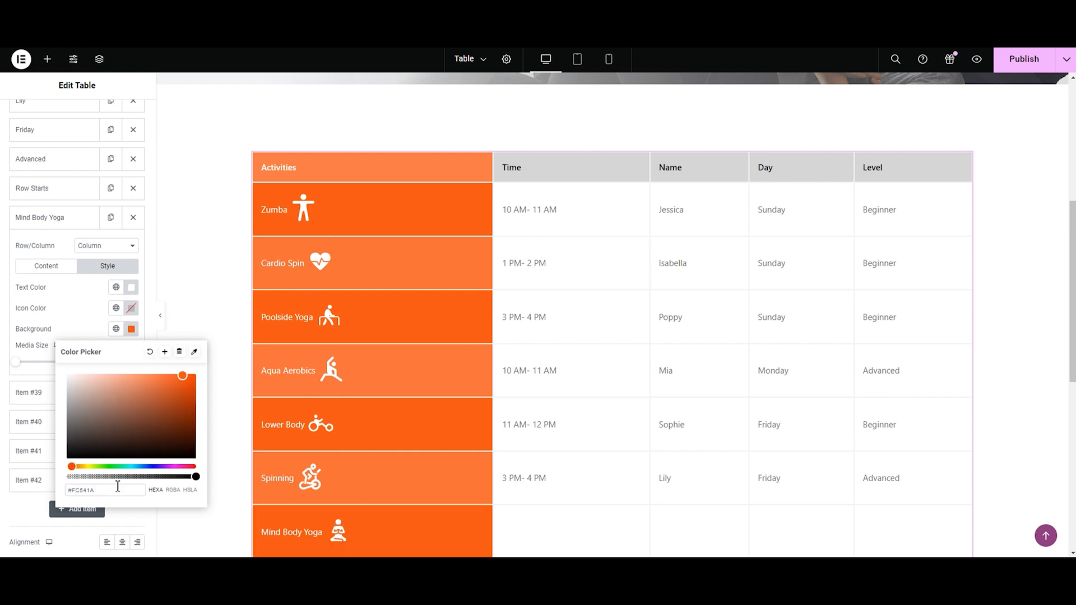
pyautogui.click(30, 218)
# Step: Fill the Mind Body Yoga row's time cell with 10 AM-11 AM and enter the instructor's first name in the next cell
pyautogui.click(47, 247)
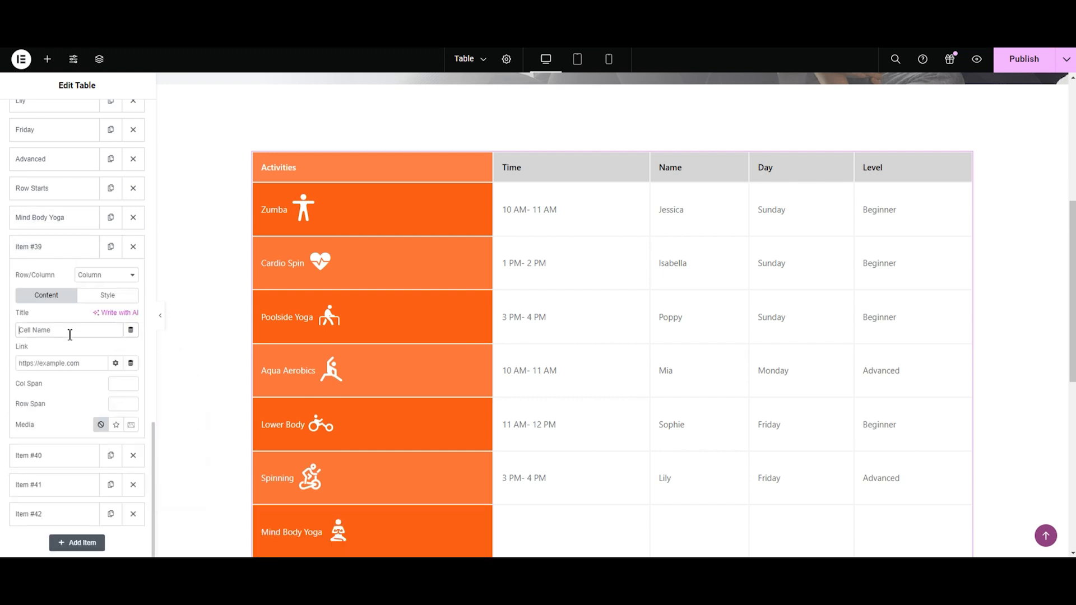
pyautogui.click(70, 332)
pyautogui.write('10 AM-11 AM')
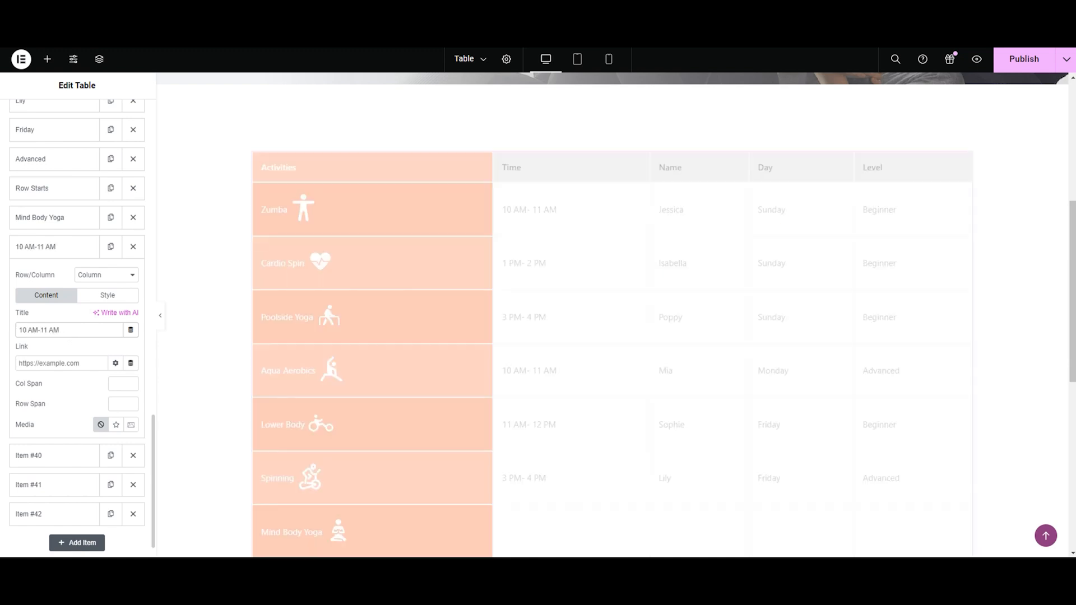
pyautogui.click(56, 246)
pyautogui.click(93, 277)
pyautogui.click(53, 358)
pyautogui.write('Ru')
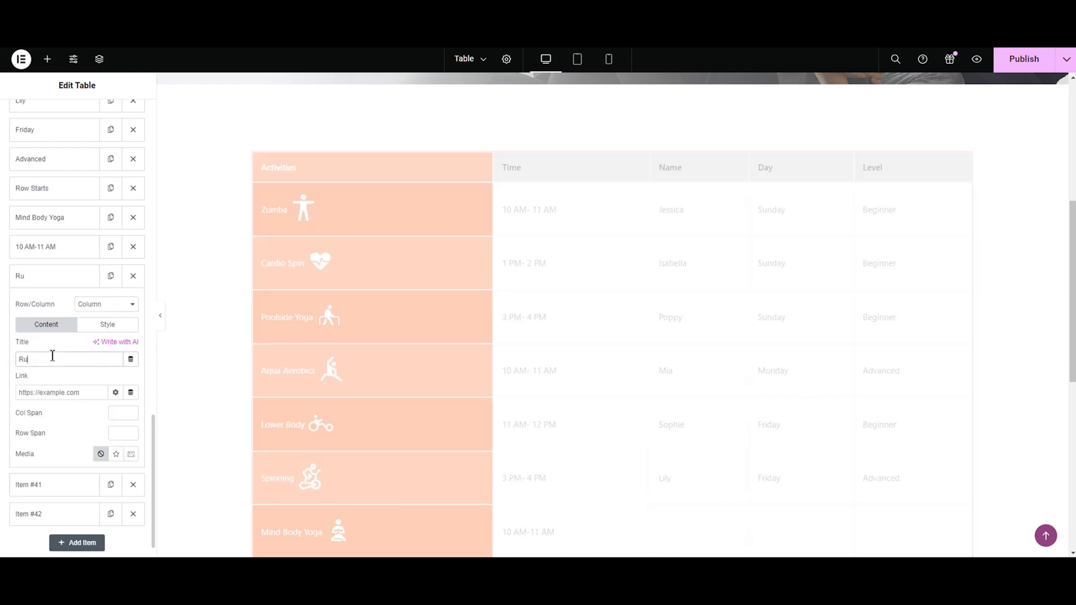
pyautogui.click(39, 276)
# Step: Title the Mind Body Yoga row's day cell Friday and its level cell Advanced
pyautogui.click(39, 306)
pyautogui.click(54, 389)
pyautogui.write('Friday')
pyautogui.click(50, 305)
pyautogui.click(50, 335)
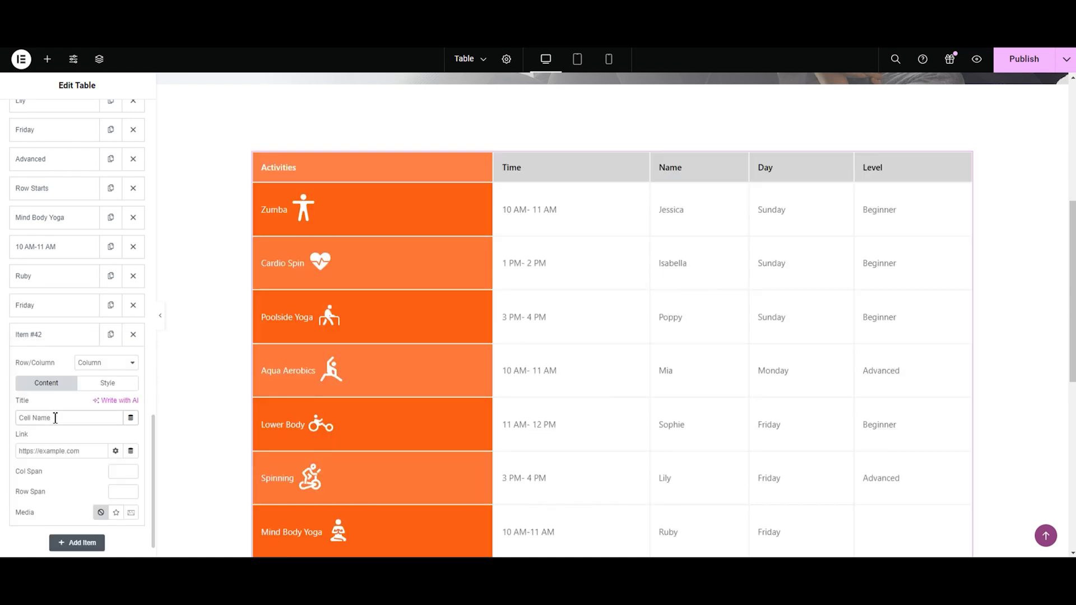
pyautogui.click(55, 418)
pyautogui.write('Ad')
pyautogui.click(20, 334)
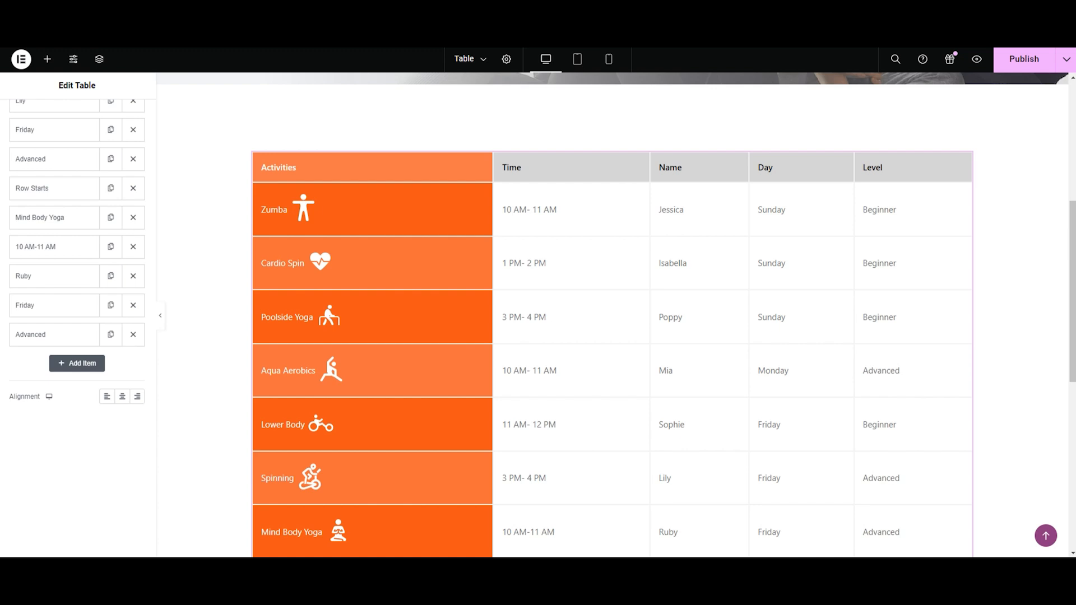
# Step: Try center alignment for the table rows and set the alignment to left
pyautogui.scroll(3, 75, 403)
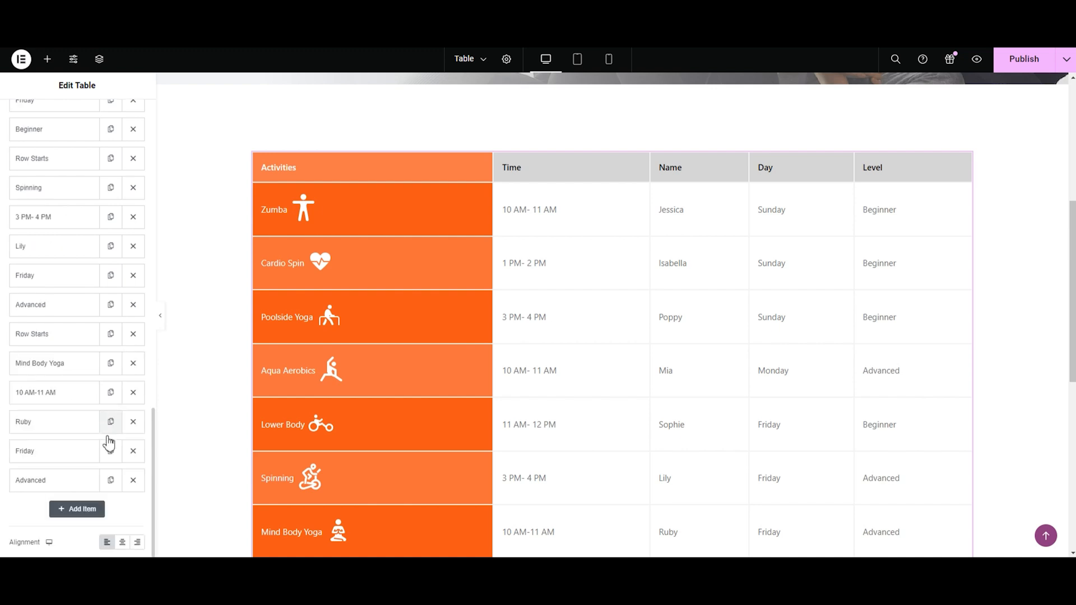
pyautogui.click(121, 542)
pyautogui.click(107, 542)
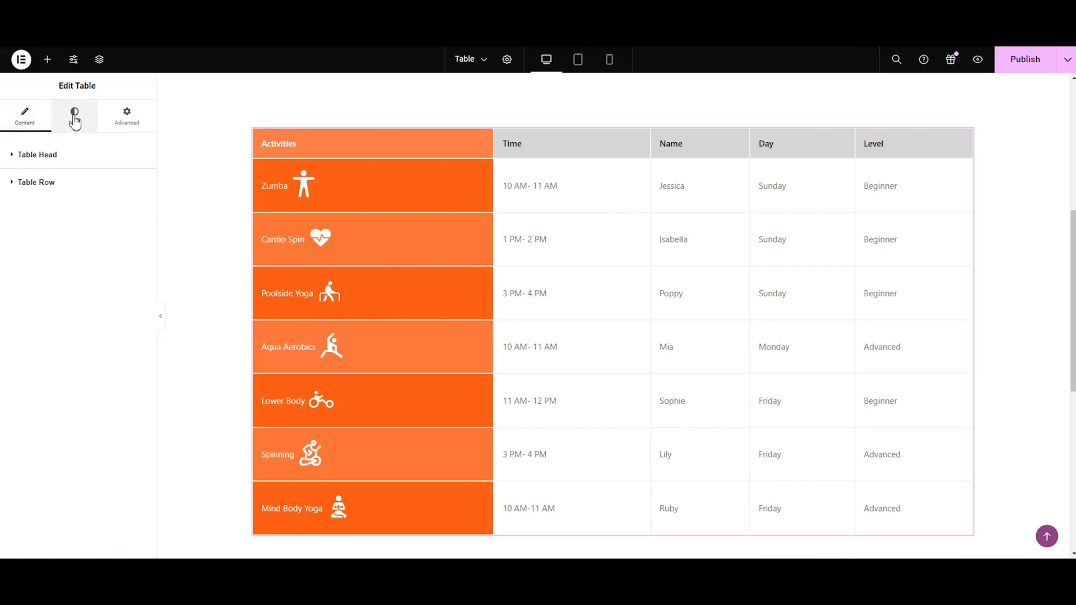
# Step: Try Arial, Tahoma and Verdana for the table head's typography and set its font family to Poppins
pyautogui.click(74, 118)
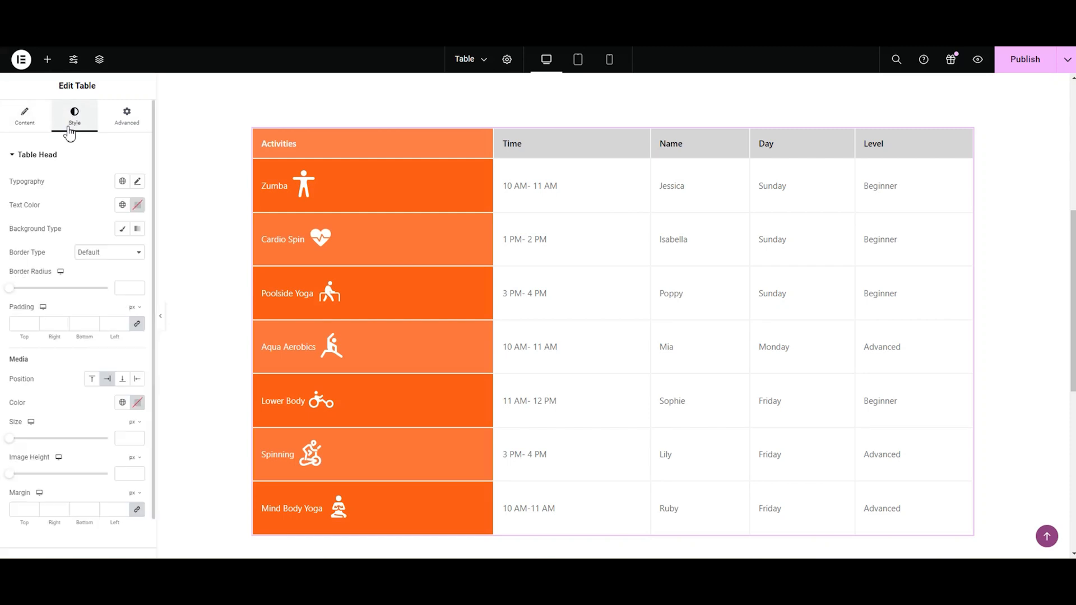
pyautogui.click(31, 162)
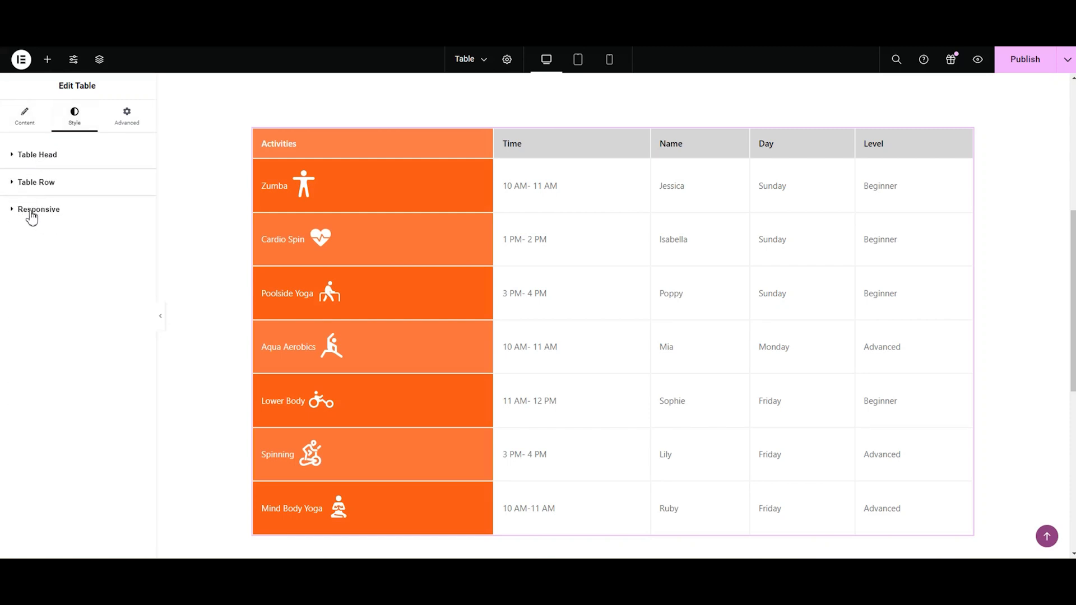
pyautogui.click(32, 168)
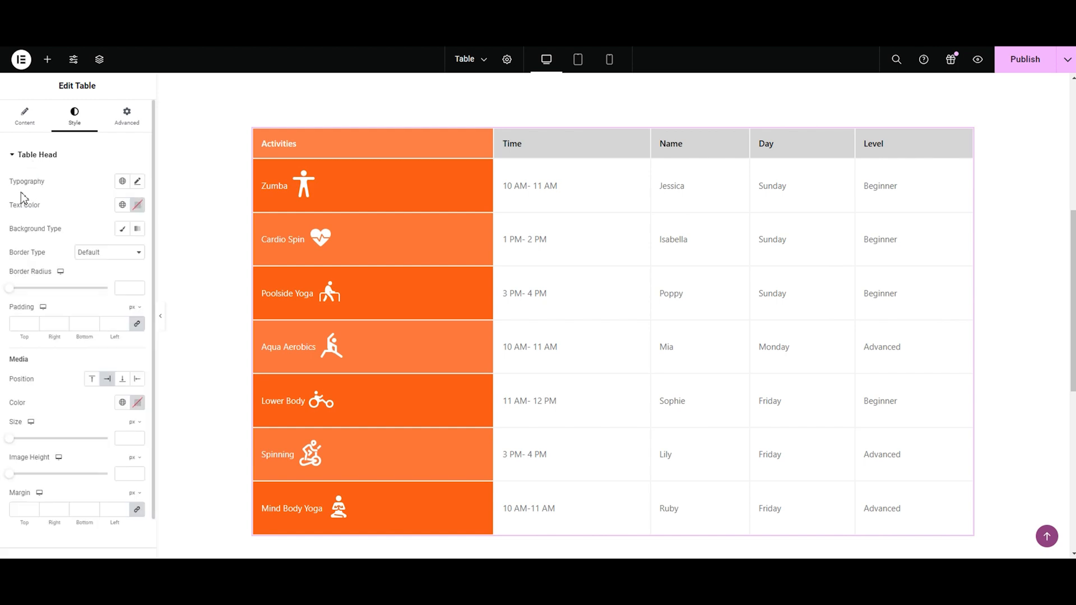
pyautogui.click(138, 182)
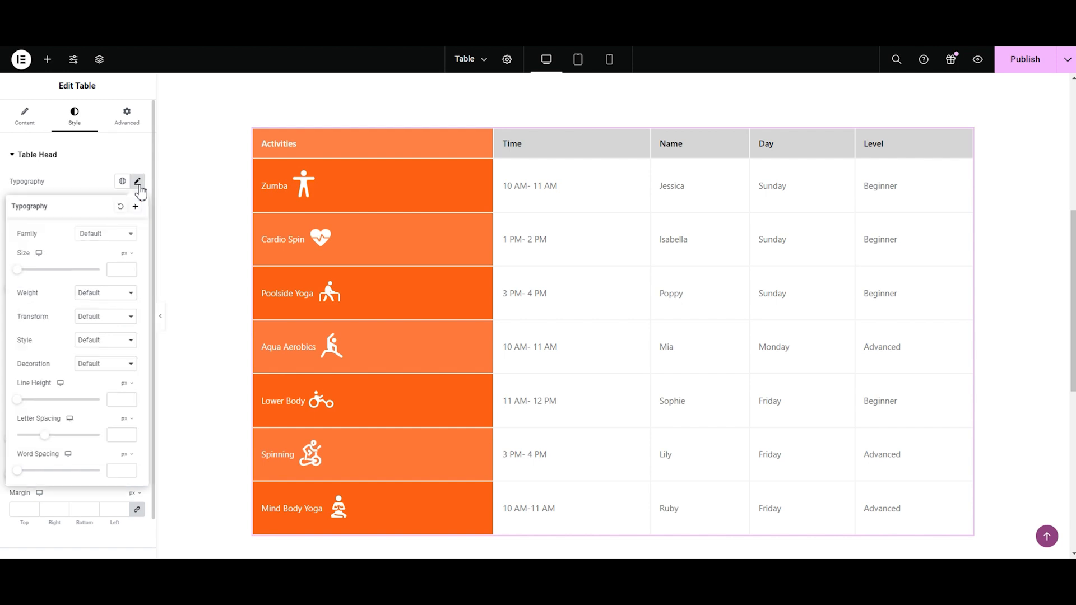
pyautogui.click(120, 238)
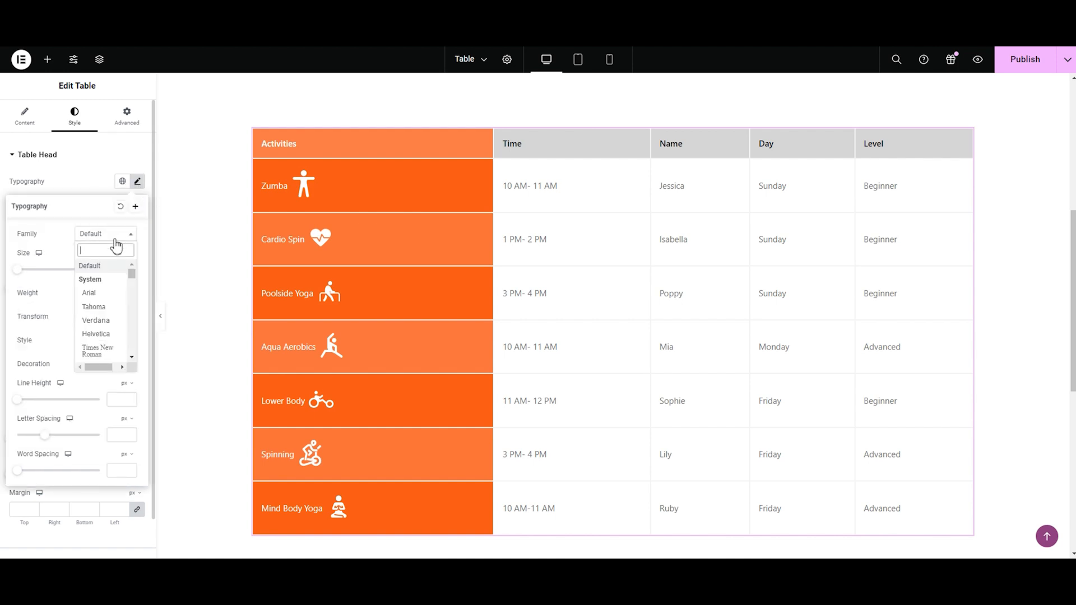
pyautogui.click(101, 298)
pyautogui.click(106, 241)
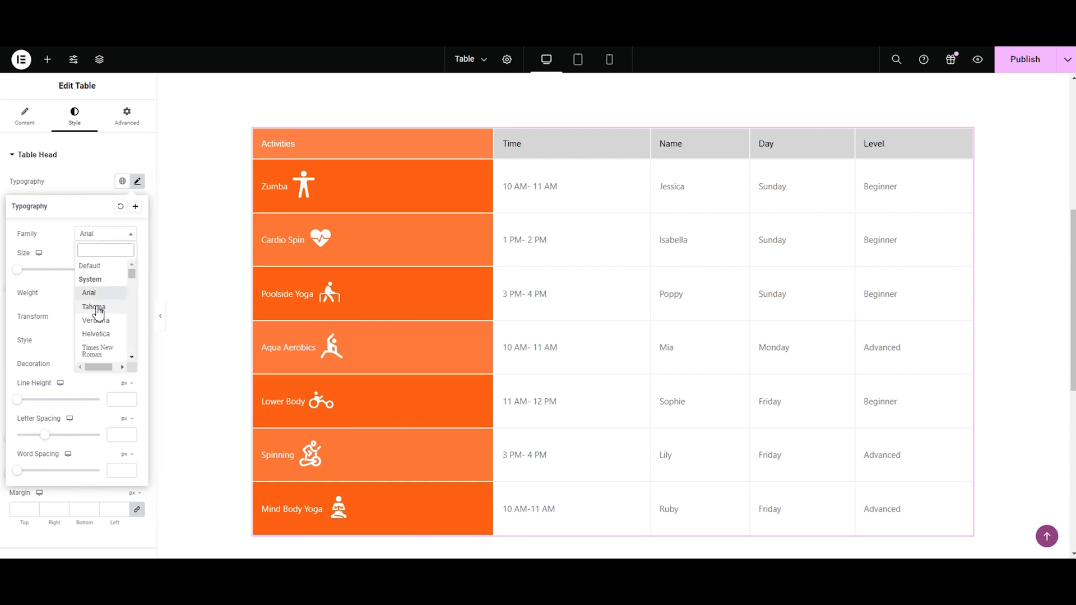
pyautogui.click(98, 312)
pyautogui.click(107, 237)
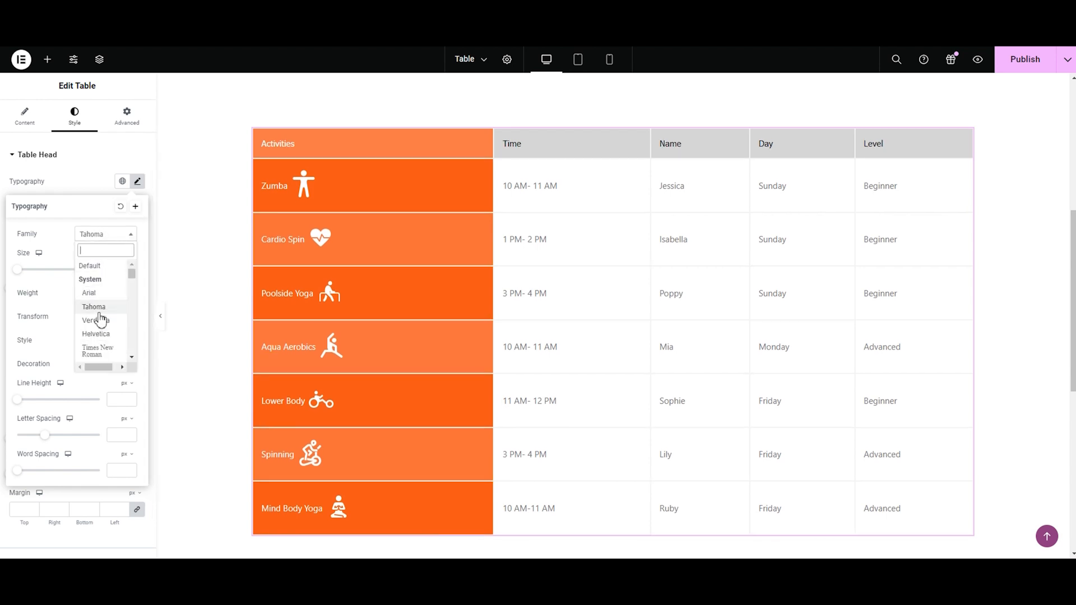
pyautogui.click(100, 325)
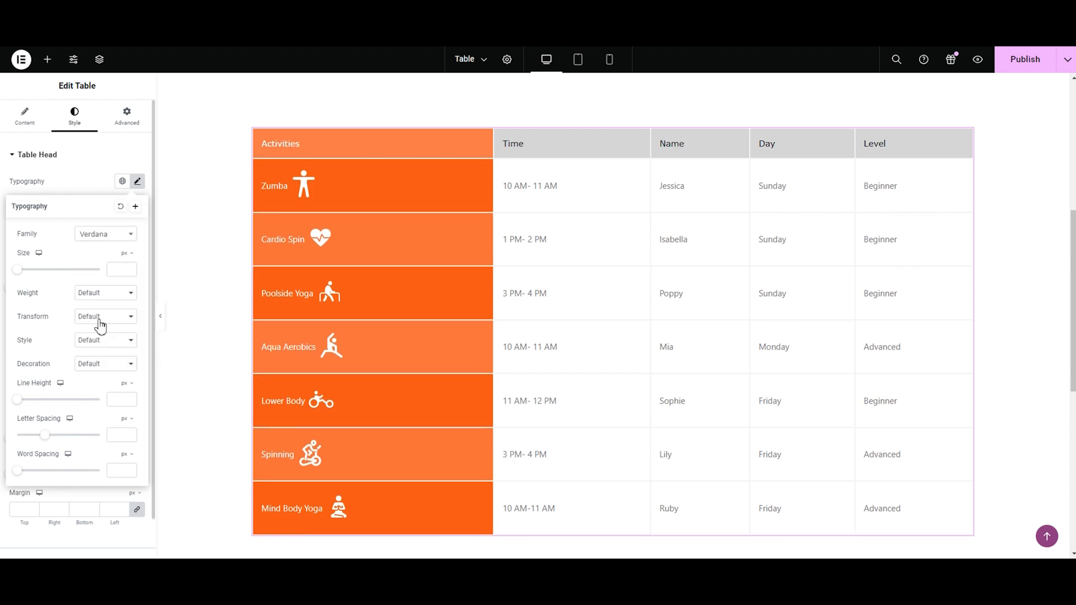
pyautogui.click(104, 237)
pyautogui.write('popp')
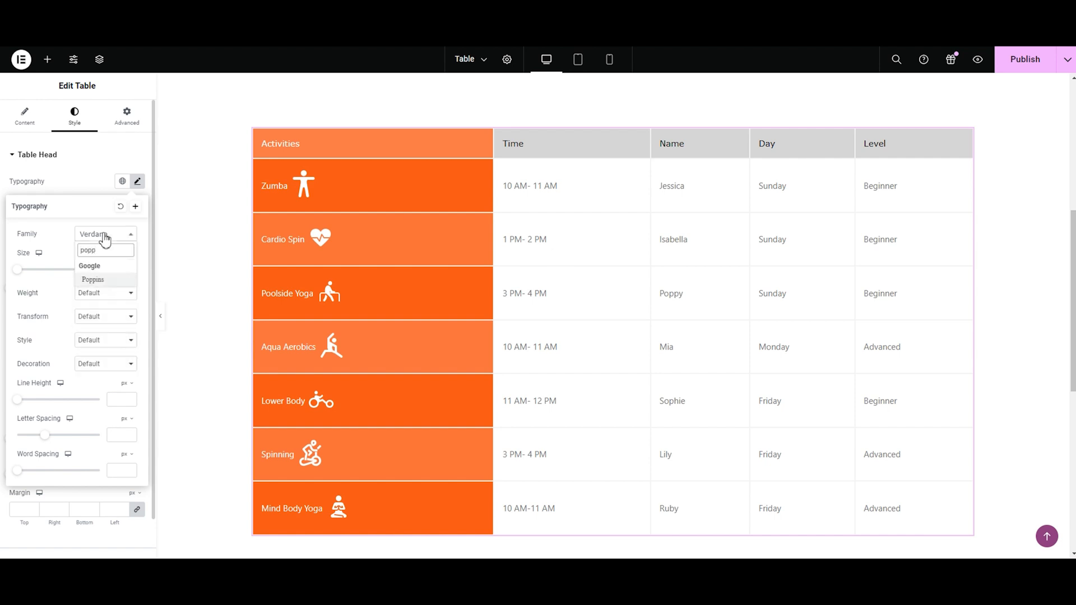
pyautogui.click(99, 280)
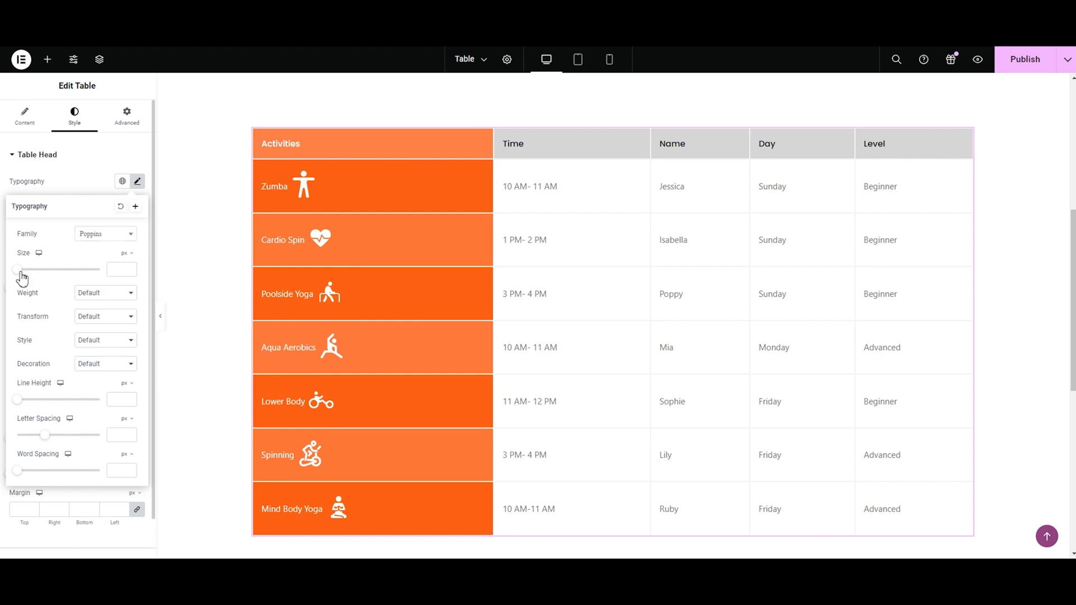
# Step: Try several font sizes, including 200, 25 and 20, for the table head's typography and set the size to 16 px
pyautogui.moveTo(23, 276); pyautogui.dragTo(27, 278)
pyautogui.write('5')
pyautogui.press('BackSpace')
pyautogui.write('200')
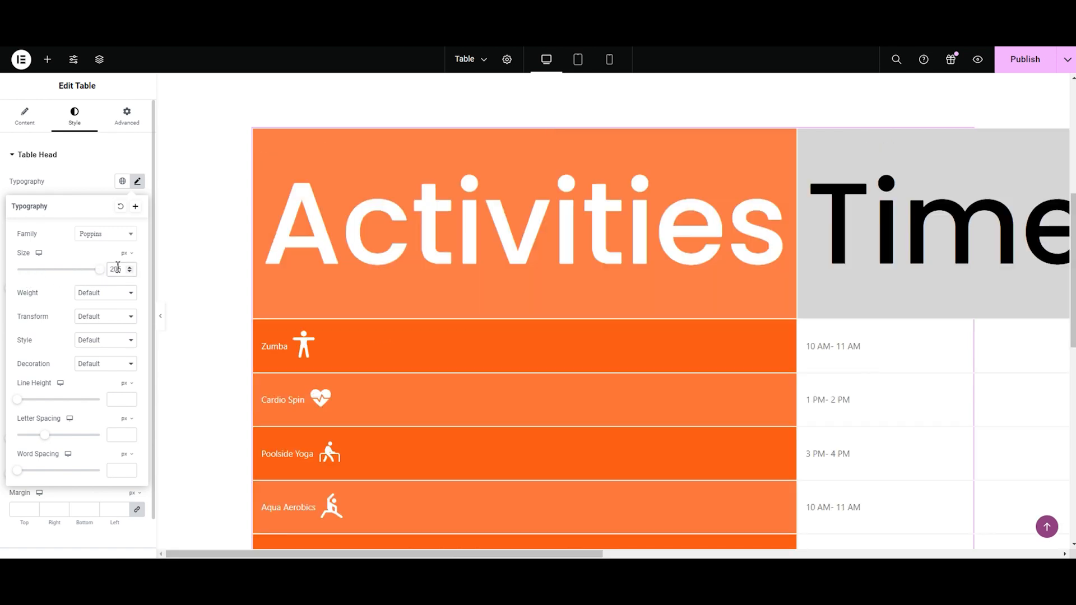
pyautogui.press('BackSpace')
pyautogui.press('BackSpace')
pyautogui.write('5')
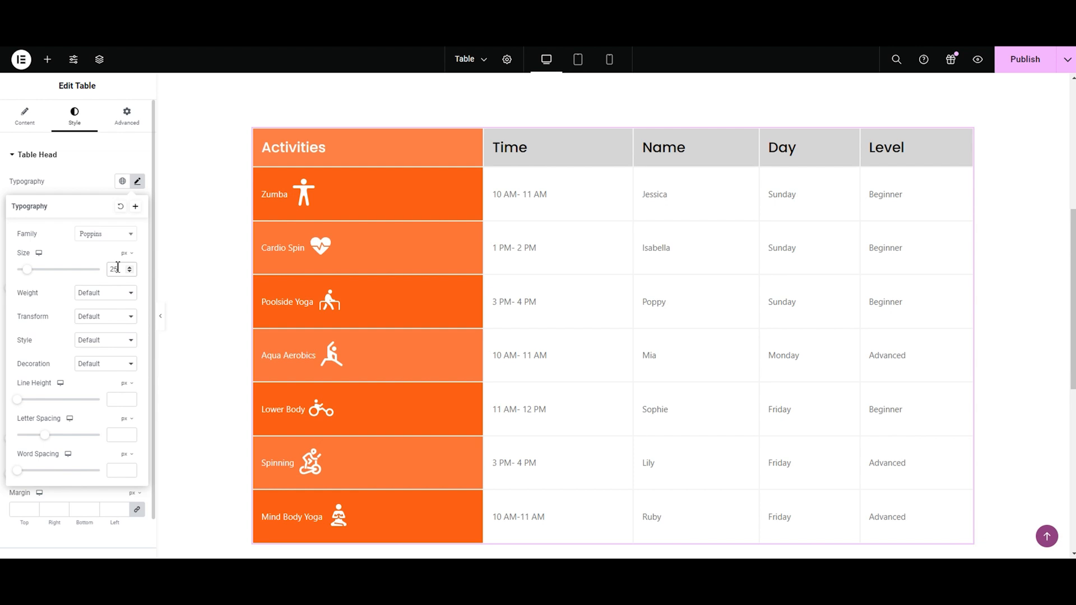
pyautogui.press('BackSpace')
pyautogui.write('0')
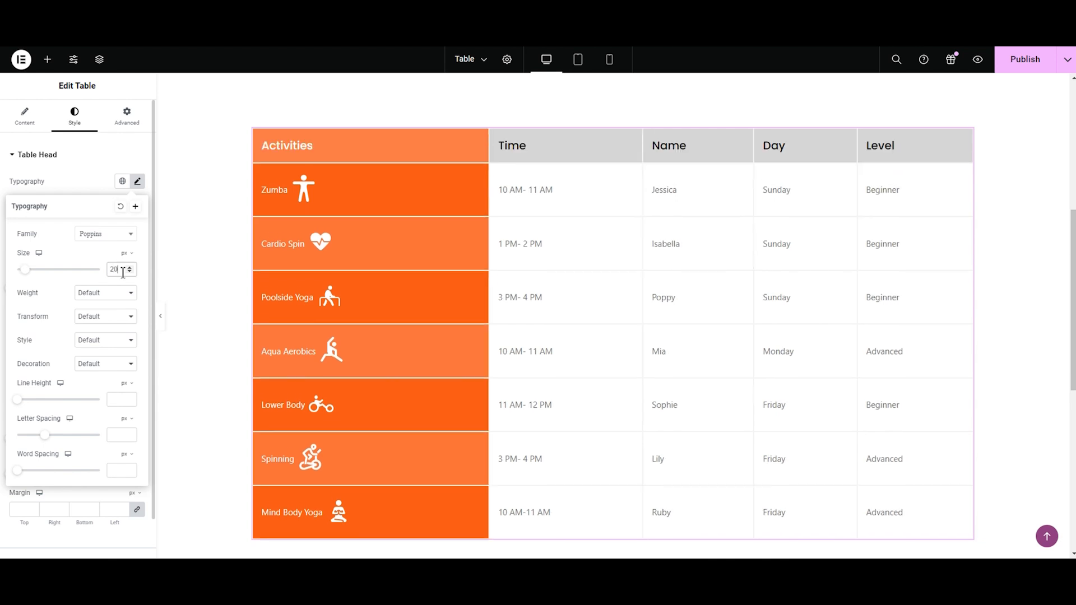
pyautogui.press('BackSpace')
pyautogui.write('1')
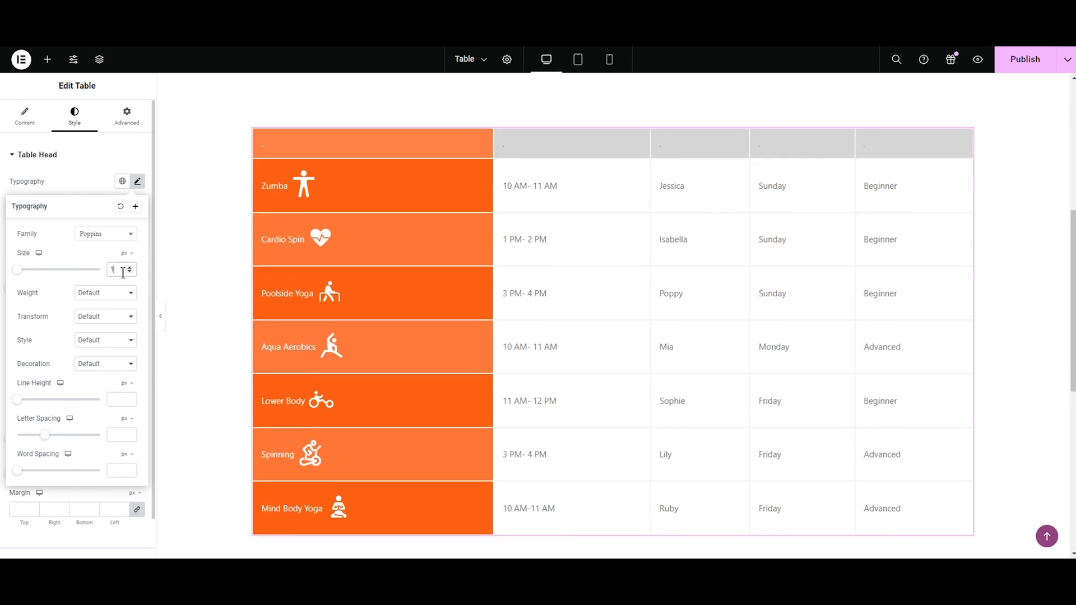
pyautogui.write('8')
pyautogui.press('BackSpace')
pyautogui.write('6')
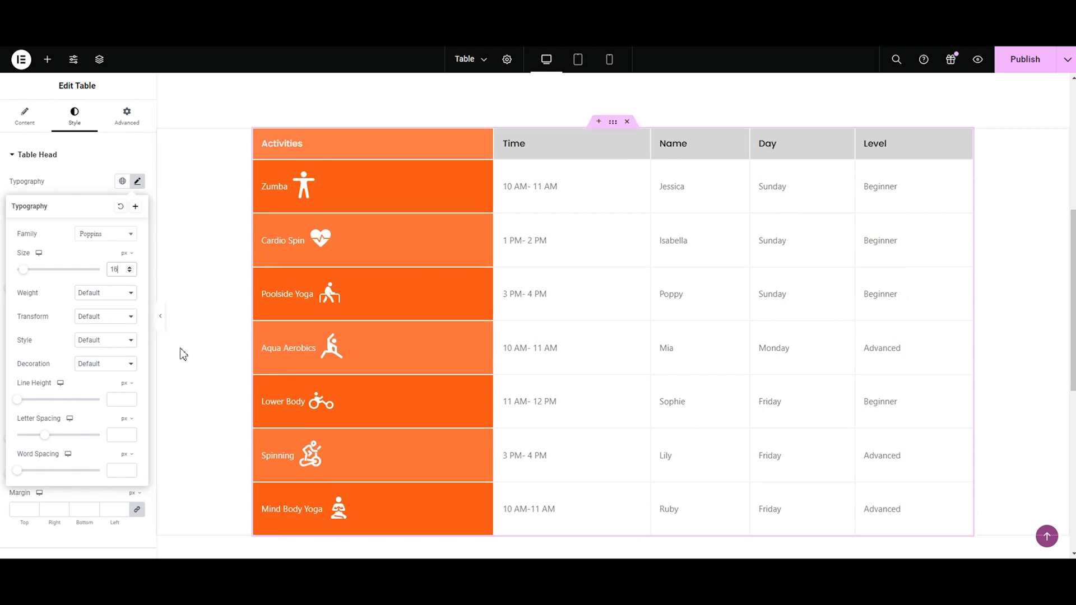
# Step: Try weights 100 (Thin), 300 (Light) and 500 (Medium) for the table head and set its weight to 700 (Bold)
pyautogui.click(87, 297)
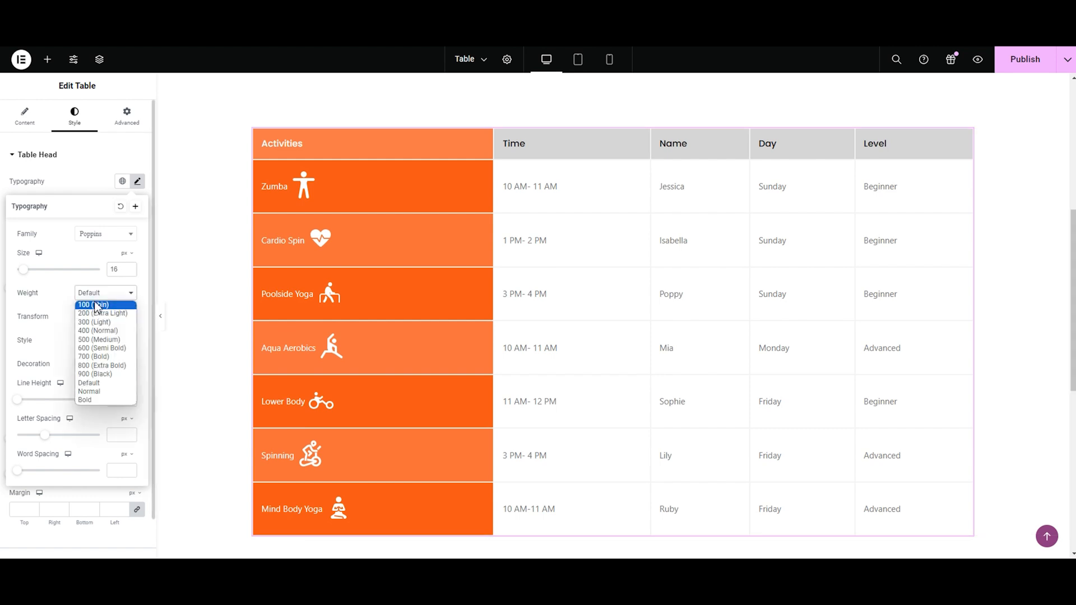
pyautogui.click(96, 306)
pyautogui.click(97, 298)
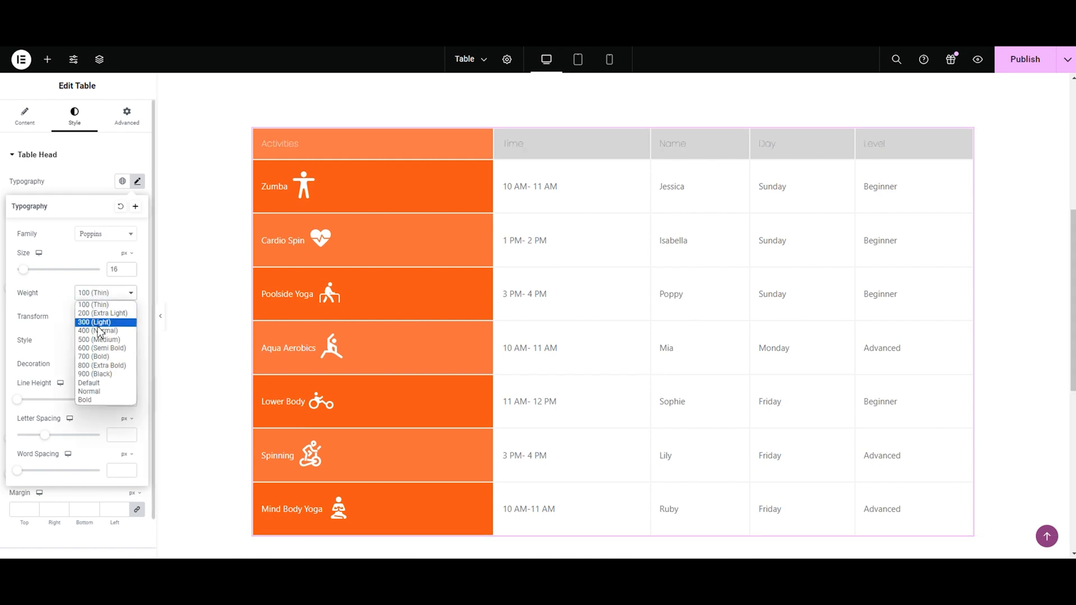
pyautogui.click(95, 323)
pyautogui.click(102, 301)
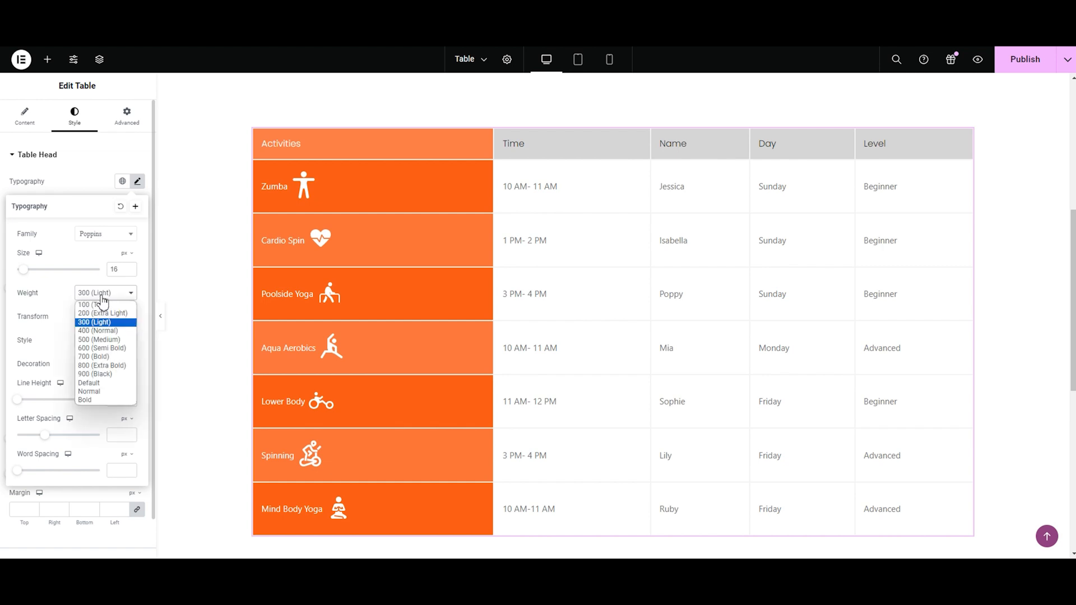
pyautogui.click(102, 340)
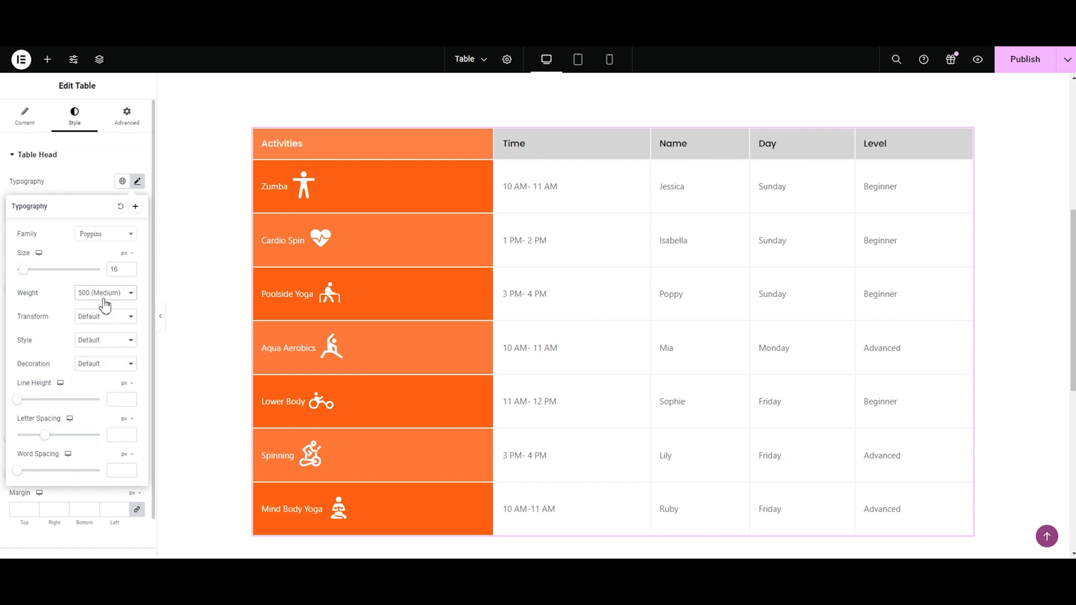
pyautogui.click(105, 303)
pyautogui.click(101, 358)
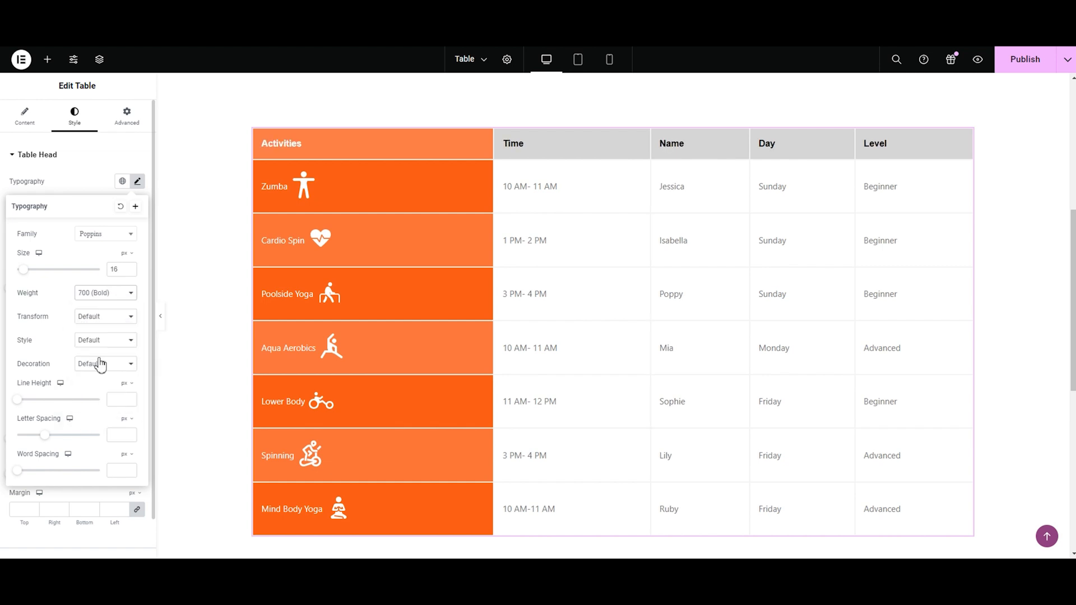
# Step: Try the Uppercase, Lowercase and Capitalize transforms on the table head text and set the transform back to Default
pyautogui.click(101, 317)
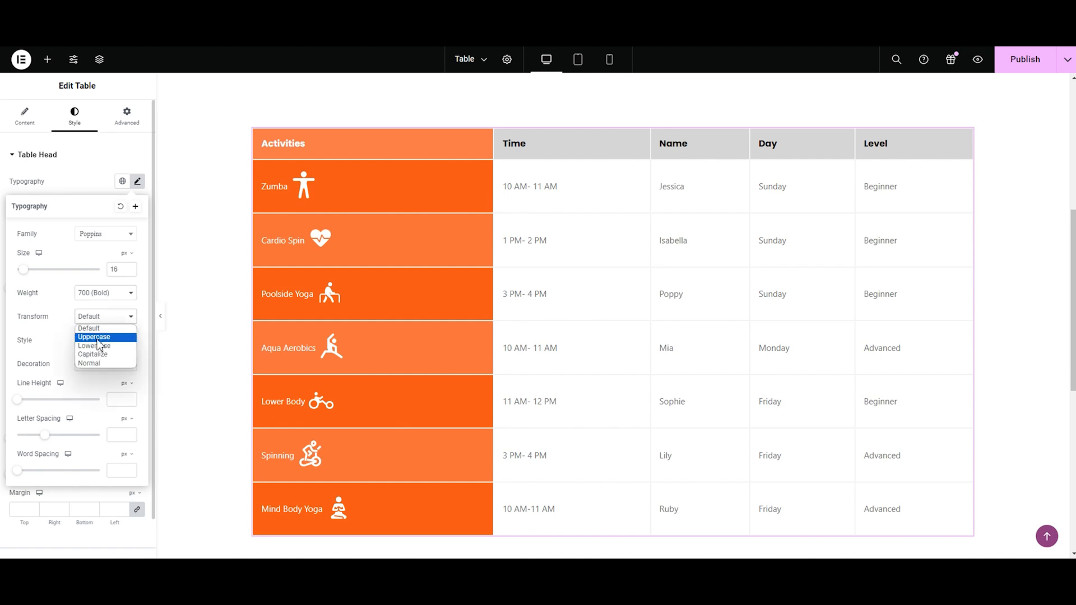
pyautogui.click(99, 335)
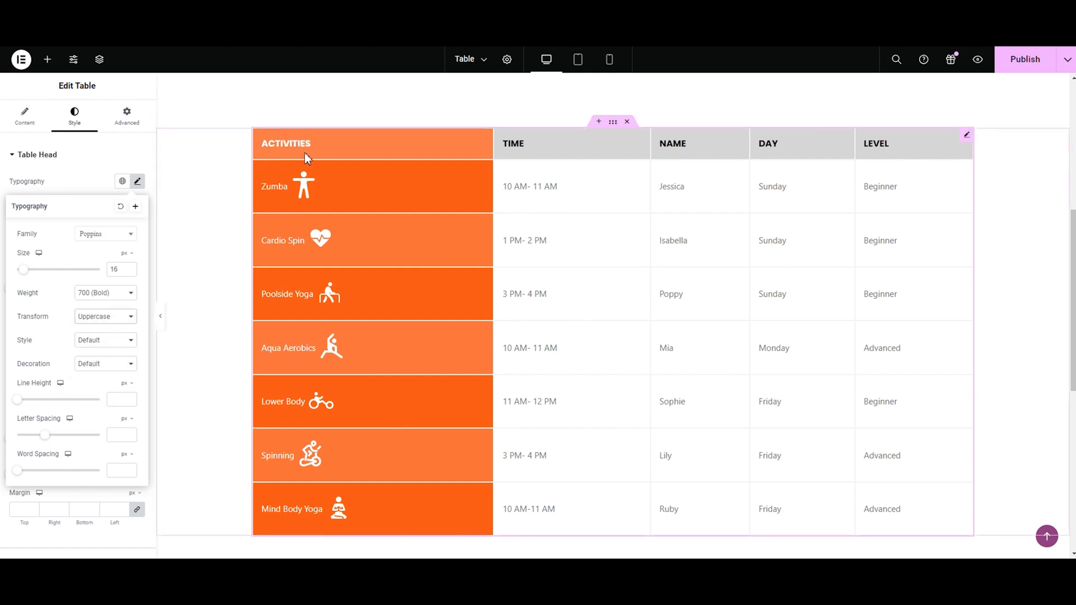
pyautogui.click(105, 317)
pyautogui.click(105, 343)
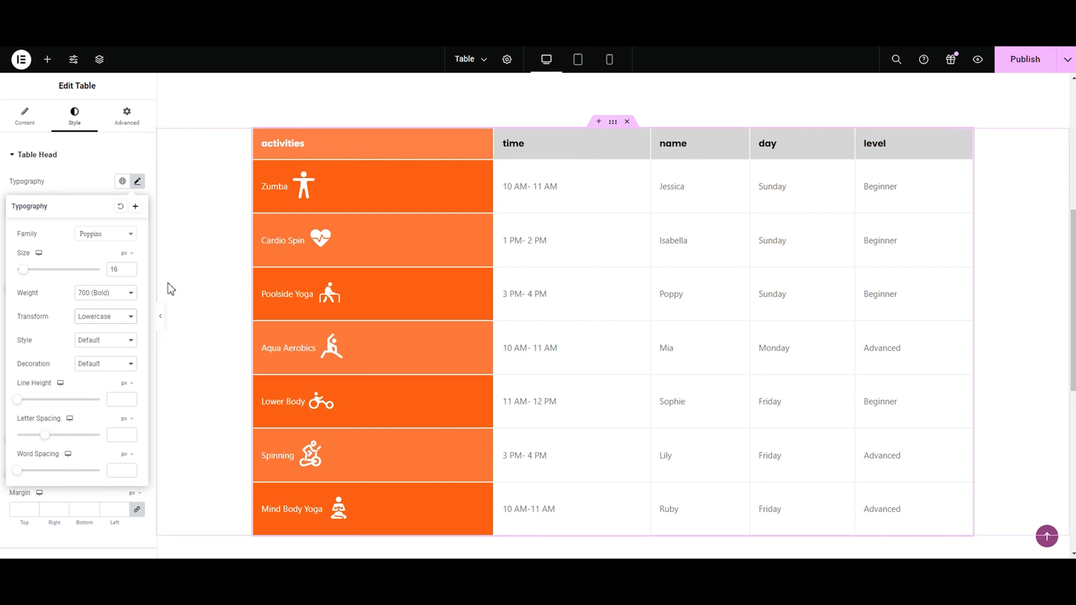
pyautogui.click(105, 317)
pyautogui.click(92, 351)
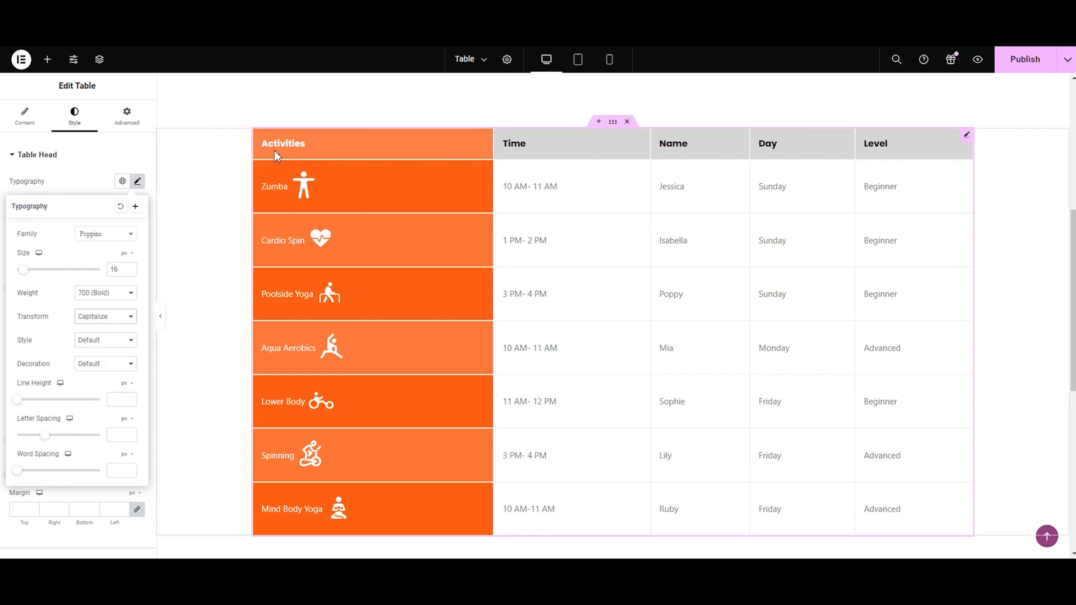
pyautogui.click(85, 317)
pyautogui.click(90, 329)
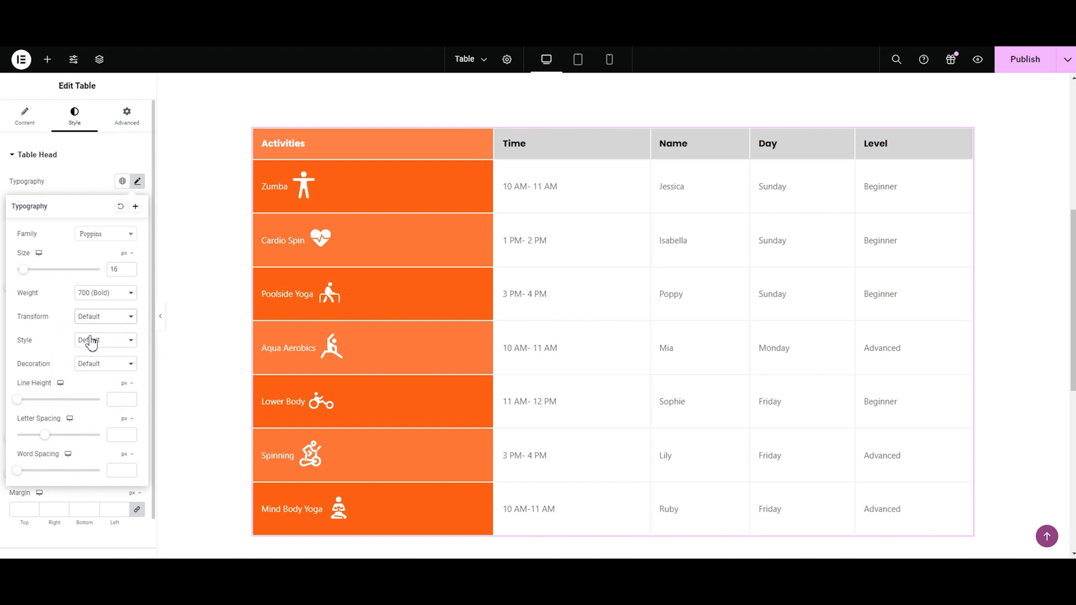
# Step: Try the other font styles, including Oblique, on the table head text and set the style back to Default
pyautogui.click(91, 346)
pyautogui.click(90, 353)
pyautogui.click(90, 340)
pyautogui.click(91, 371)
pyautogui.click(102, 346)
pyautogui.click(90, 372)
pyautogui.click(100, 346)
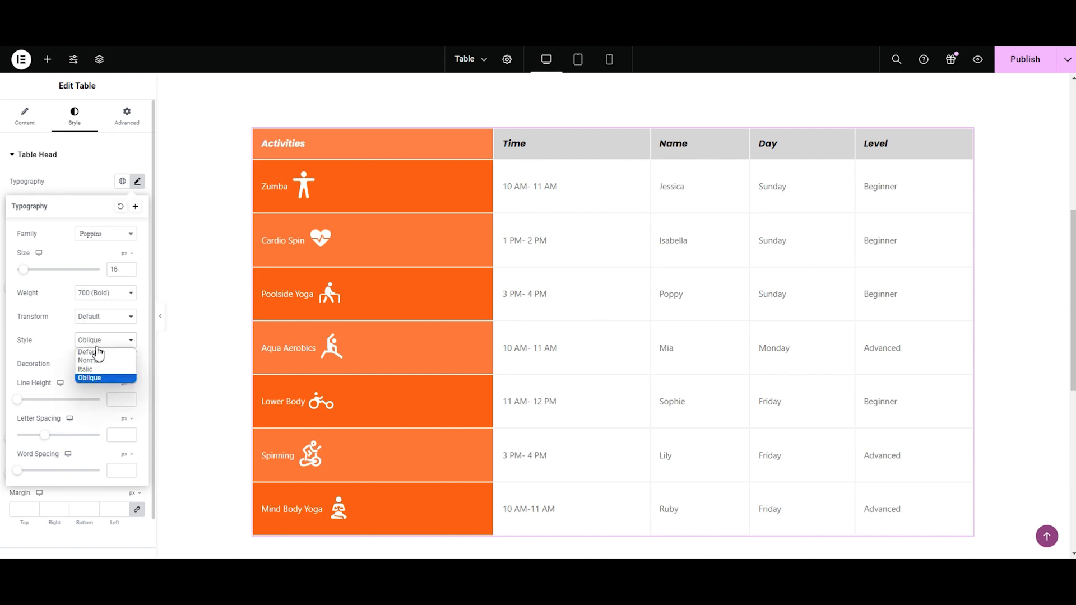
pyautogui.click(95, 353)
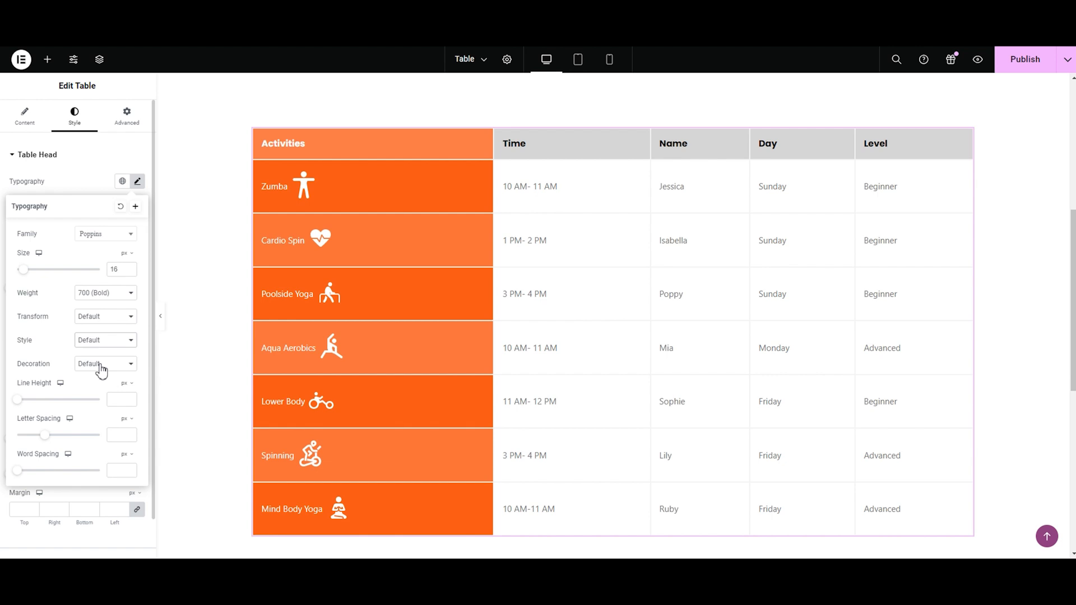
# Step: Try Underline, Overline and Line Through decoration on the table head text and set the decoration back to Default
pyautogui.click(102, 370)
pyautogui.click(102, 385)
pyautogui.click(102, 369)
pyautogui.click(100, 394)
pyautogui.click(101, 372)
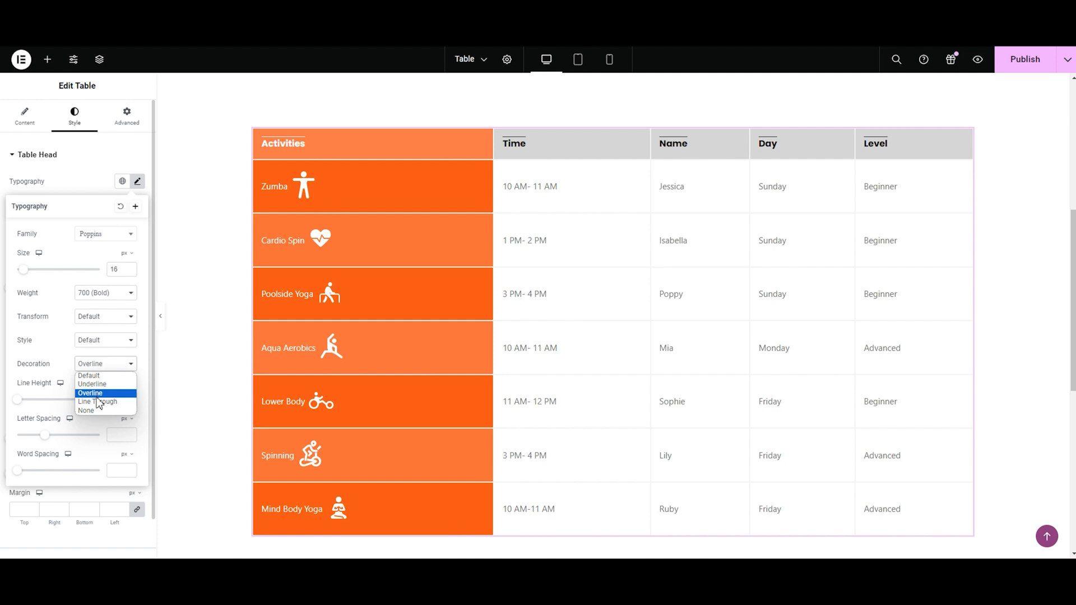
pyautogui.click(100, 400)
pyautogui.click(101, 370)
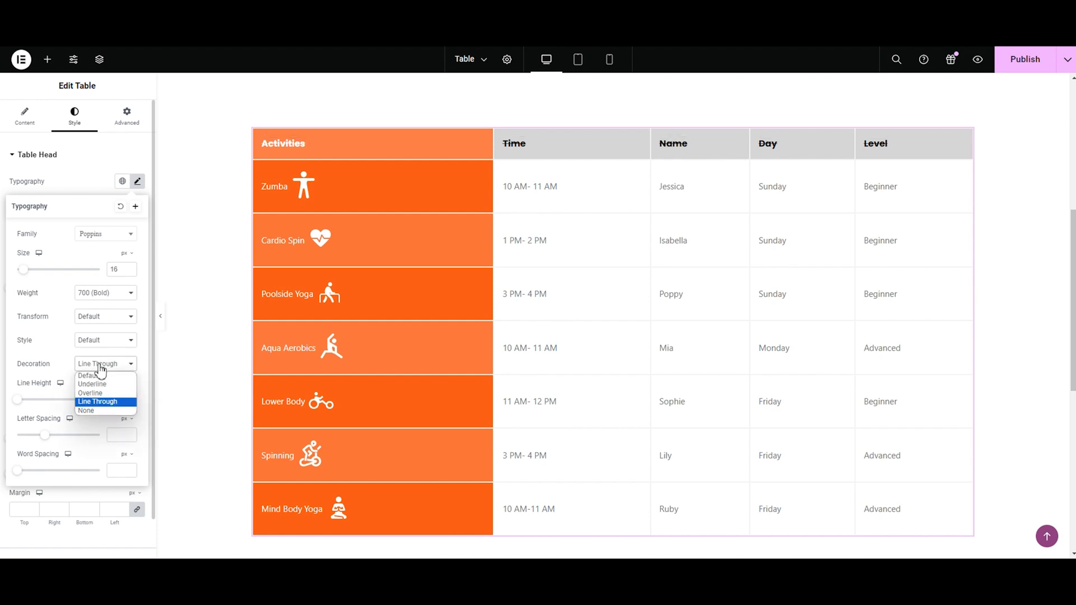
pyautogui.click(95, 375)
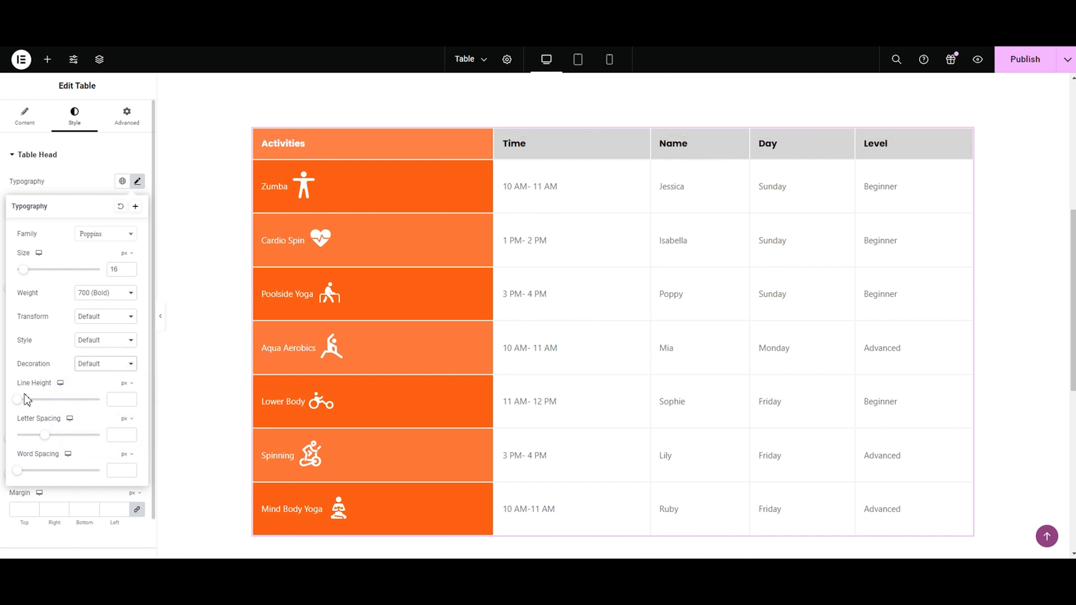
# Step: Try larger line height, letter spacing and word spacing for the table head text, undoing the changes, and close the typography settings
pyautogui.moveTo(19, 402); pyautogui.dragTo(47, 405)
pyautogui.hotkey('ctrl', 'z')
pyautogui.moveTo(54, 442); pyautogui.dragTo(56, 443)
pyautogui.hotkey('ctrl', 'z')
pyautogui.moveTo(20, 475); pyautogui.dragTo(35, 476)
pyautogui.click(54, 157)
pyautogui.click(52, 160)
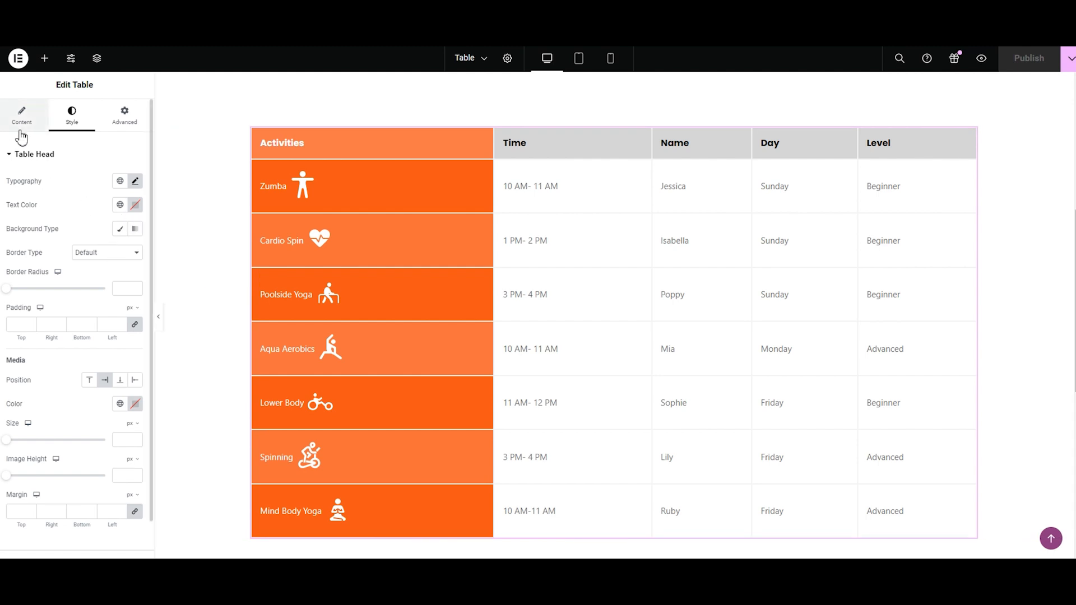
# Step: Set the table head's general text color to the red #C02525
pyautogui.click(135, 207)
pyautogui.moveTo(135, 333); pyautogui.dragTo(175, 271)
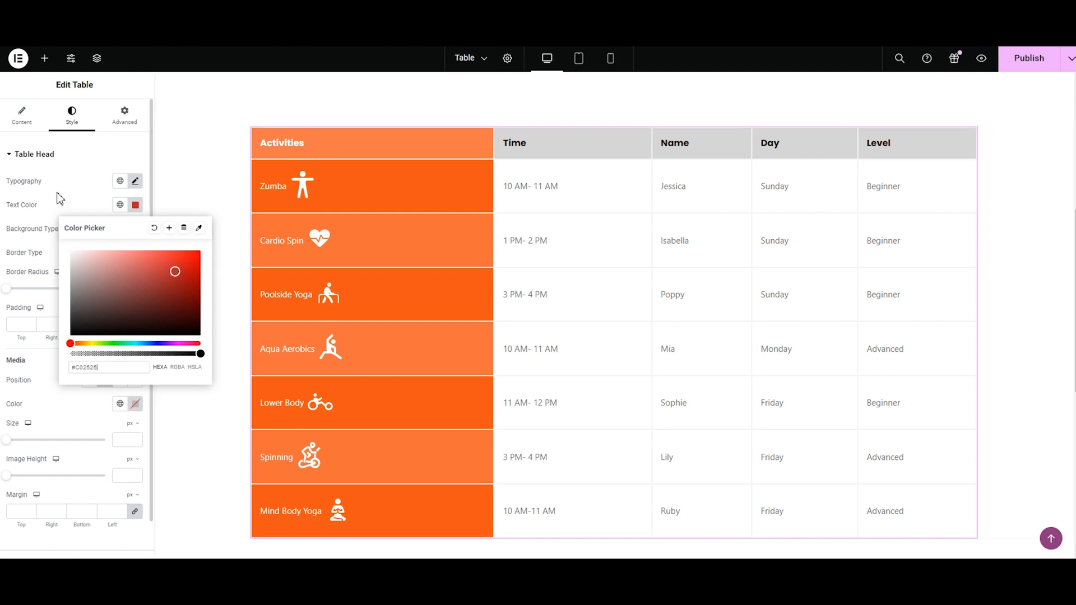
# Step: Clear the Activities heading's individual text color and background color
pyautogui.click(22, 117)
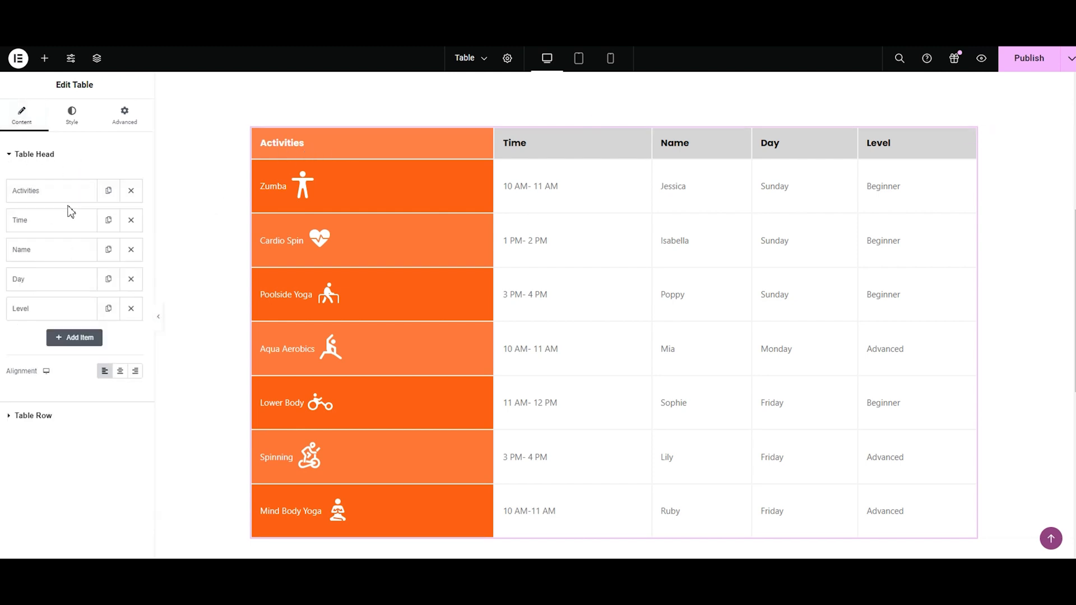
pyautogui.click(55, 205)
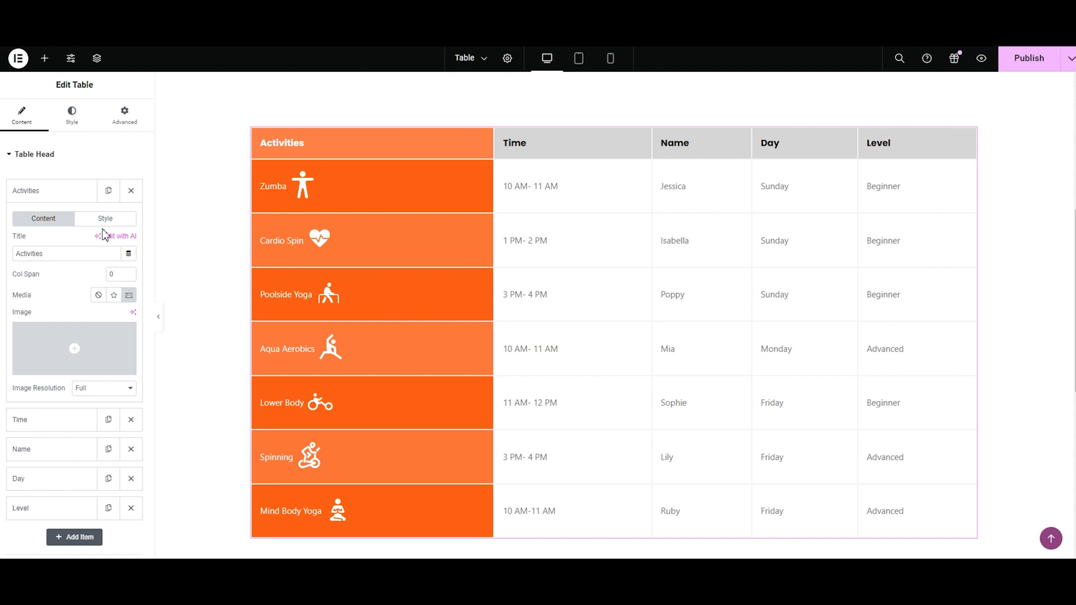
pyautogui.click(105, 219)
pyautogui.click(129, 240)
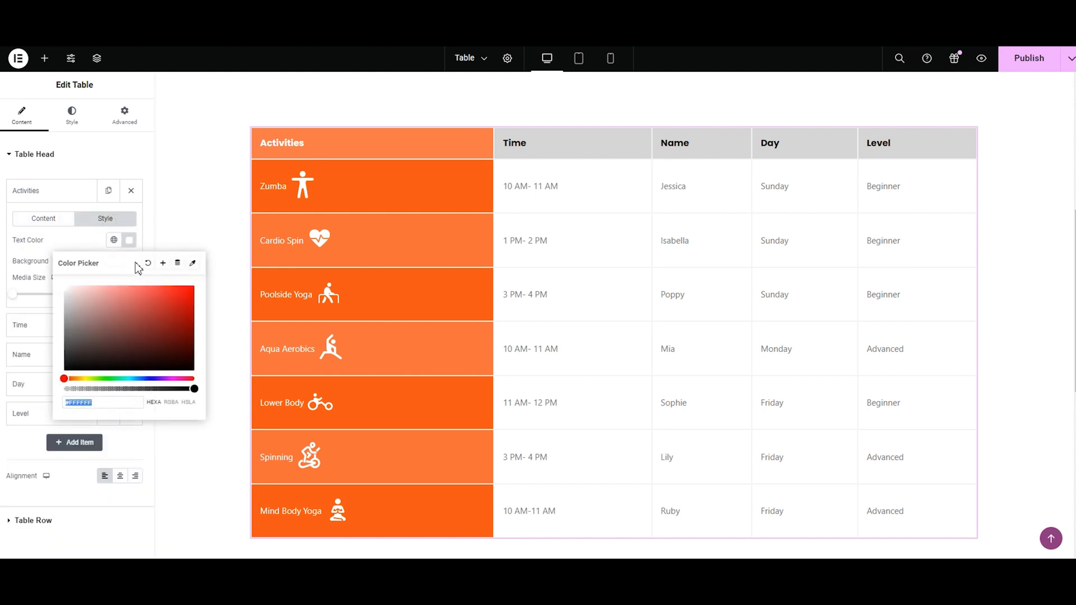
pyautogui.click(147, 264)
pyautogui.click(129, 263)
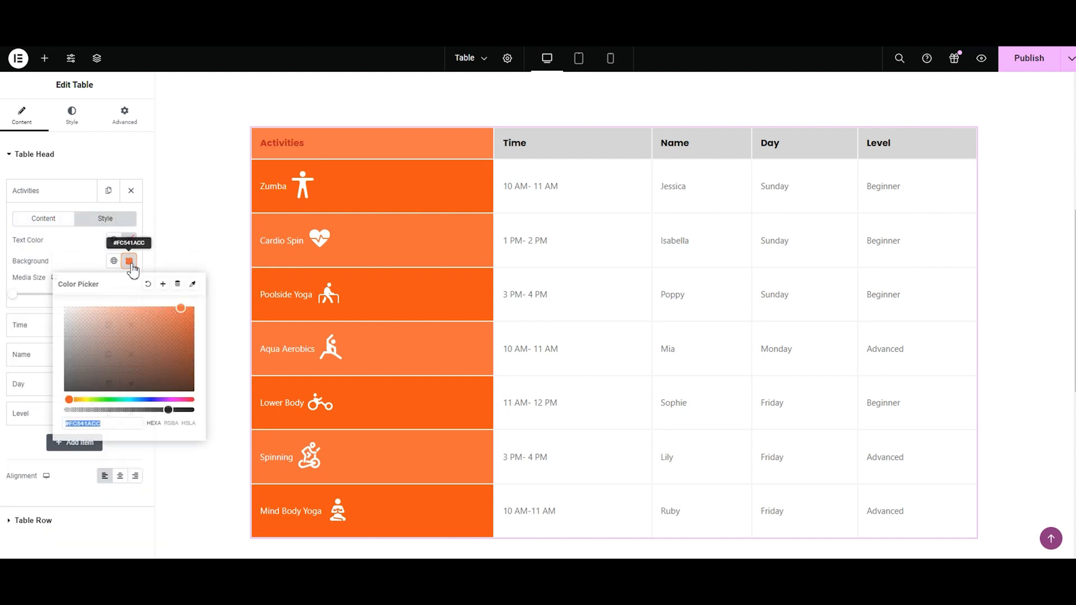
pyautogui.click(148, 283)
pyautogui.click(70, 117)
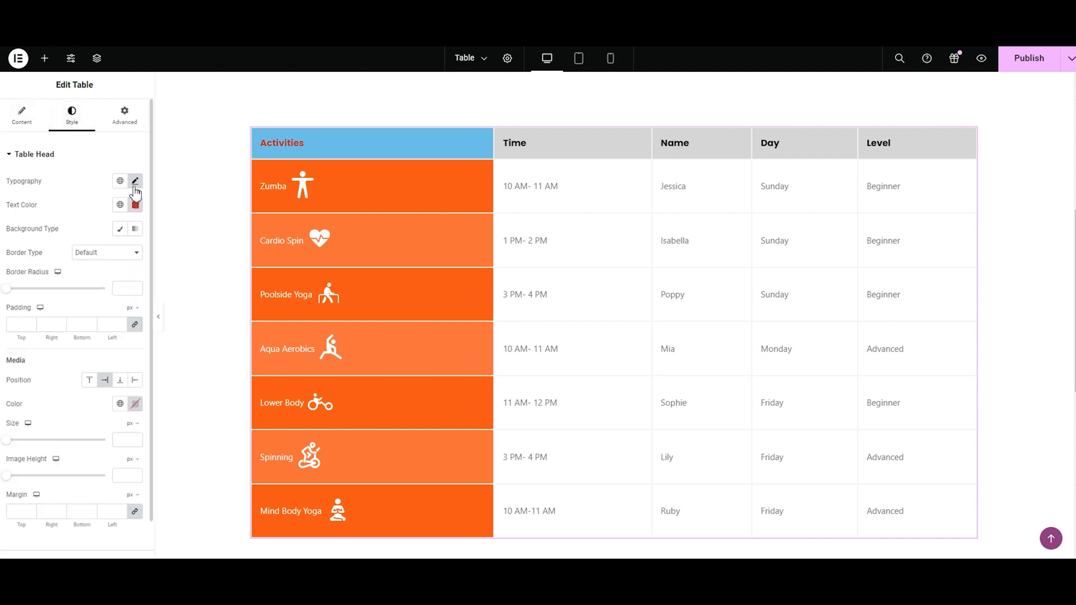
# Step: Clear the Time heading's individual text color and background color
pyautogui.click(22, 118)
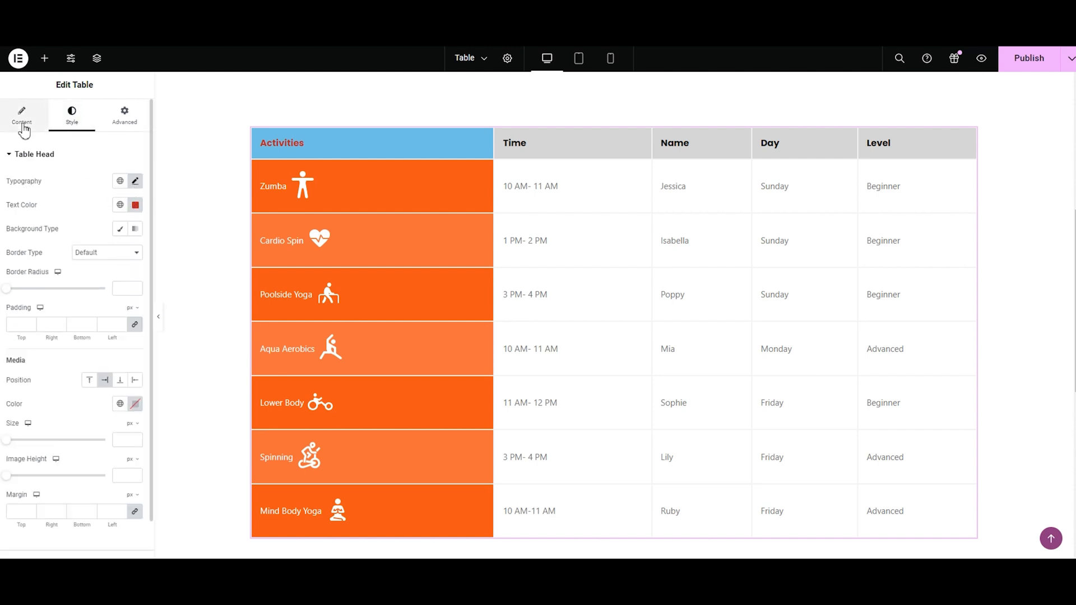
pyautogui.click(55, 224)
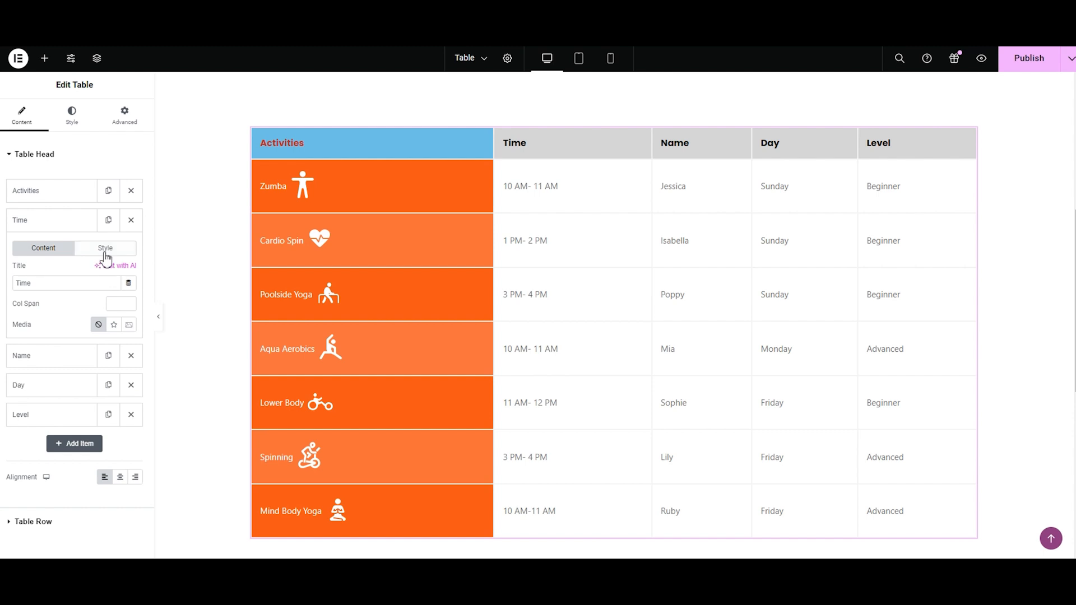
pyautogui.click(105, 249)
pyautogui.click(128, 274)
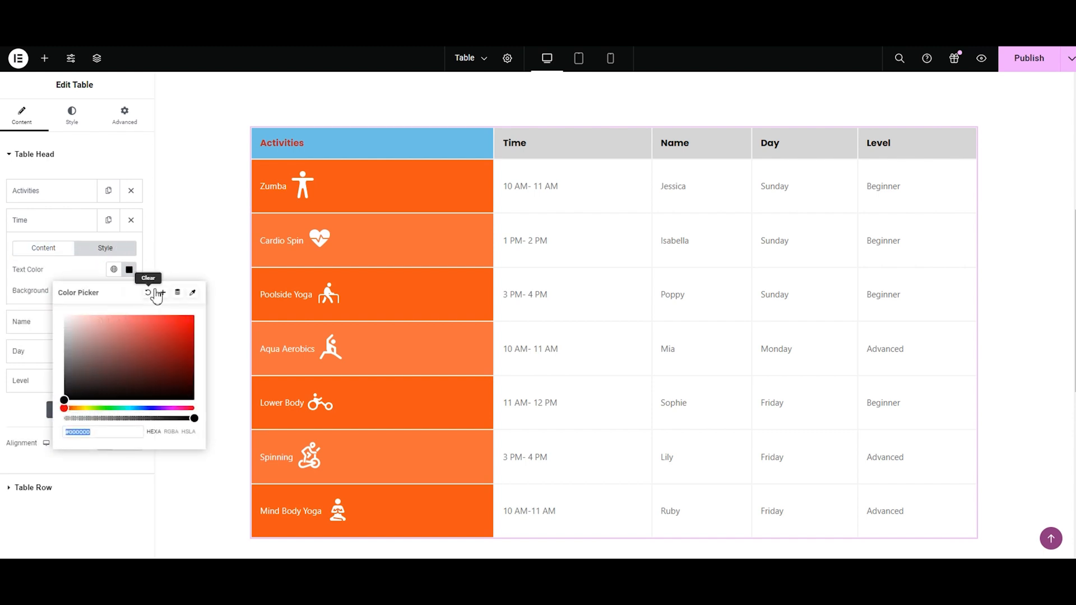
pyautogui.click(151, 293)
pyautogui.click(128, 296)
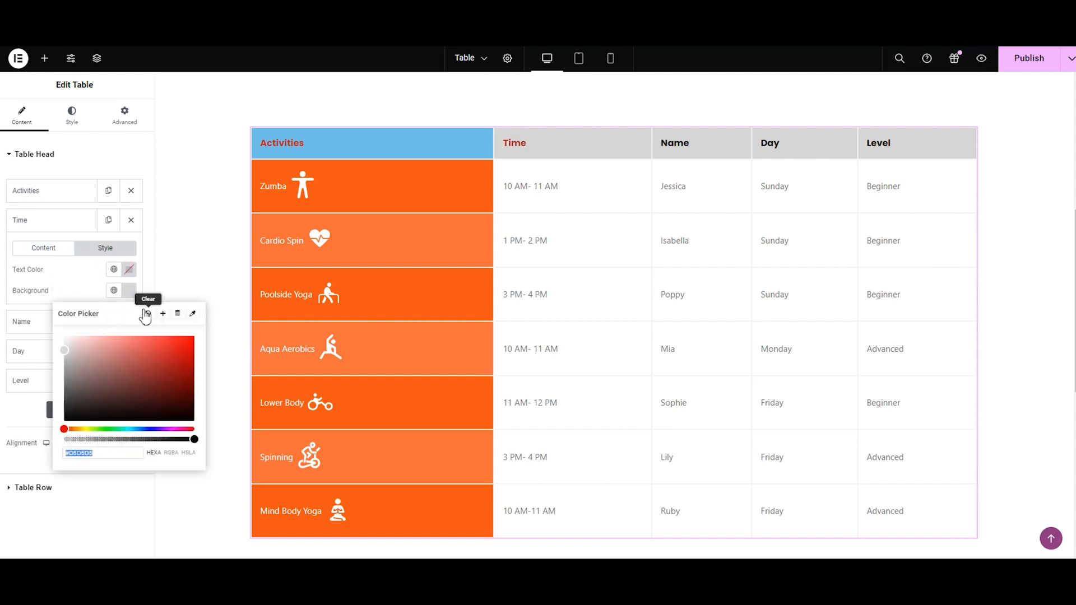
pyautogui.click(151, 313)
# Step: Clear the Name heading's individual text color and background color
pyautogui.click(23, 322)
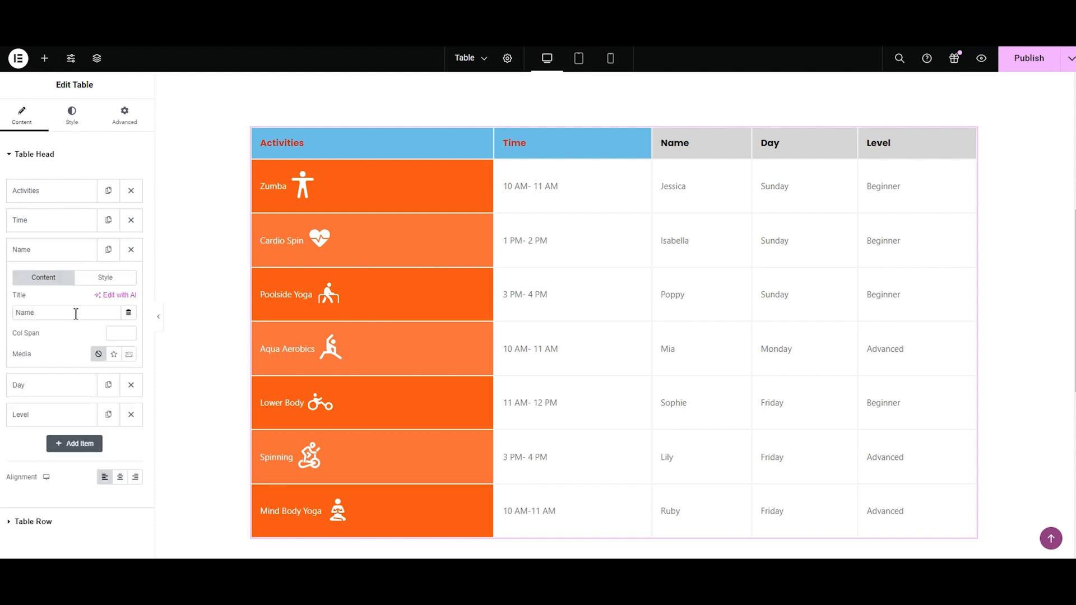
pyautogui.click(105, 278)
pyautogui.click(128, 299)
pyautogui.click(150, 318)
pyautogui.click(133, 321)
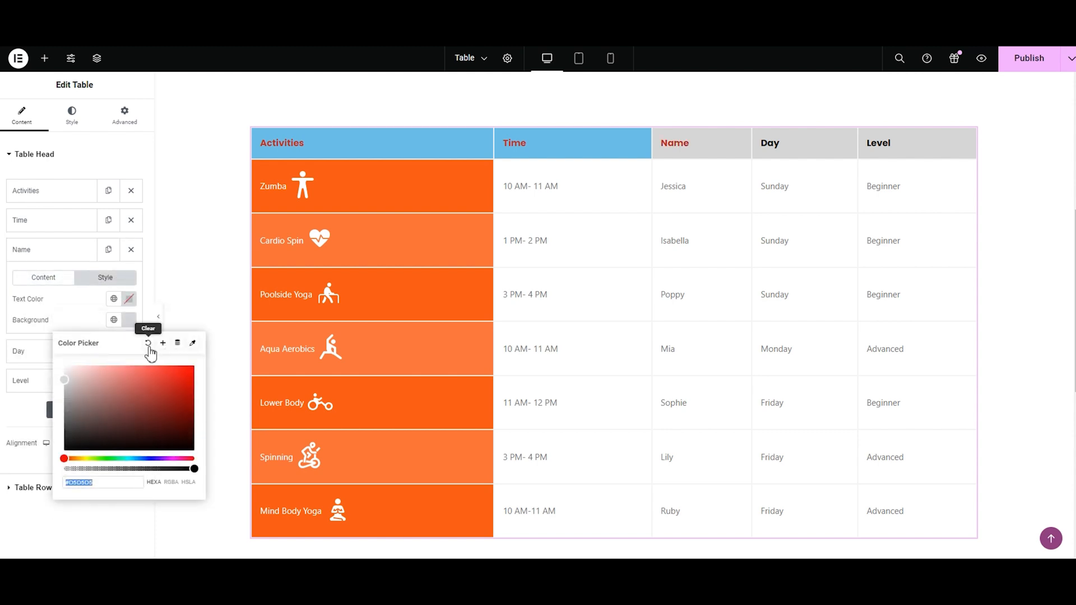
pyautogui.click(149, 344)
# Step: Clear the Day heading's individual text color and background color
pyautogui.click(110, 357)
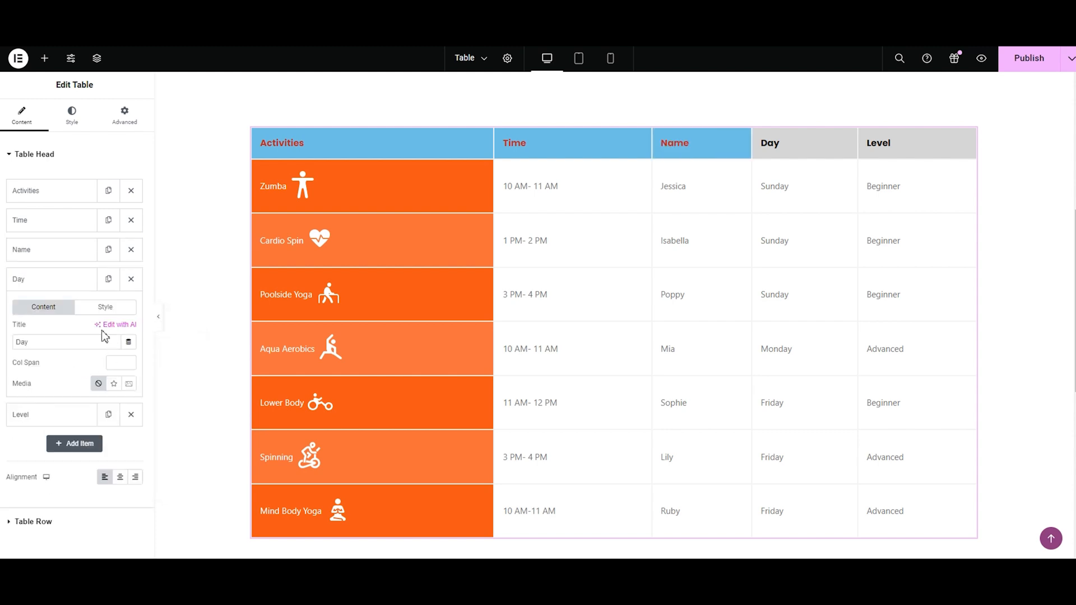
pyautogui.click(105, 306)
pyautogui.click(129, 328)
pyautogui.click(149, 351)
pyautogui.click(129, 349)
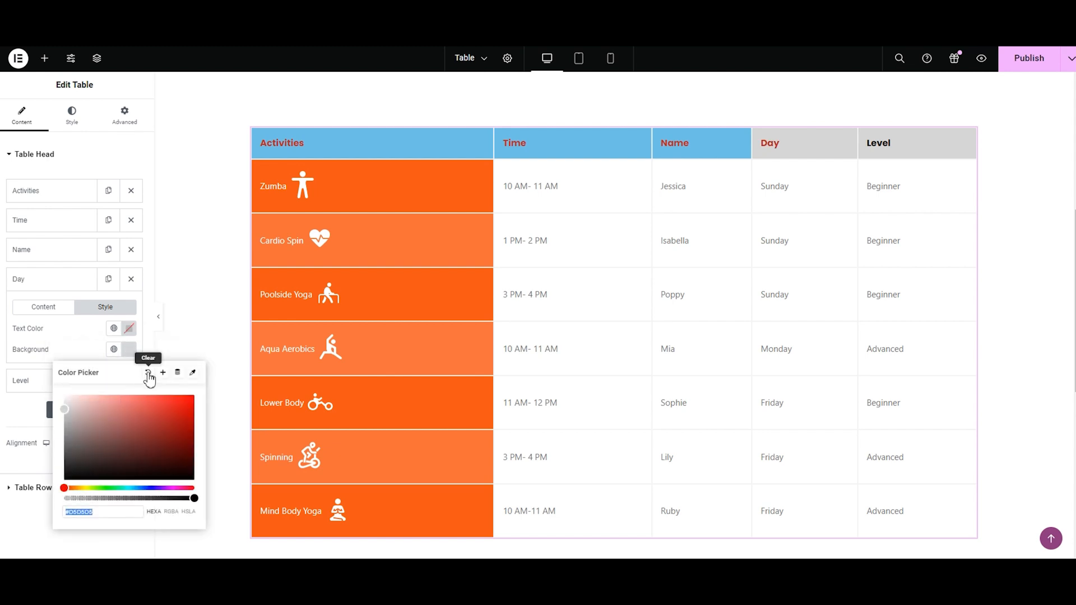
pyautogui.click(148, 379)
# Step: Clear the Level heading's individual text color and background color
pyautogui.click(33, 380)
pyautogui.click(105, 336)
pyautogui.click(129, 358)
pyautogui.click(148, 381)
pyautogui.click(129, 378)
pyautogui.click(148, 402)
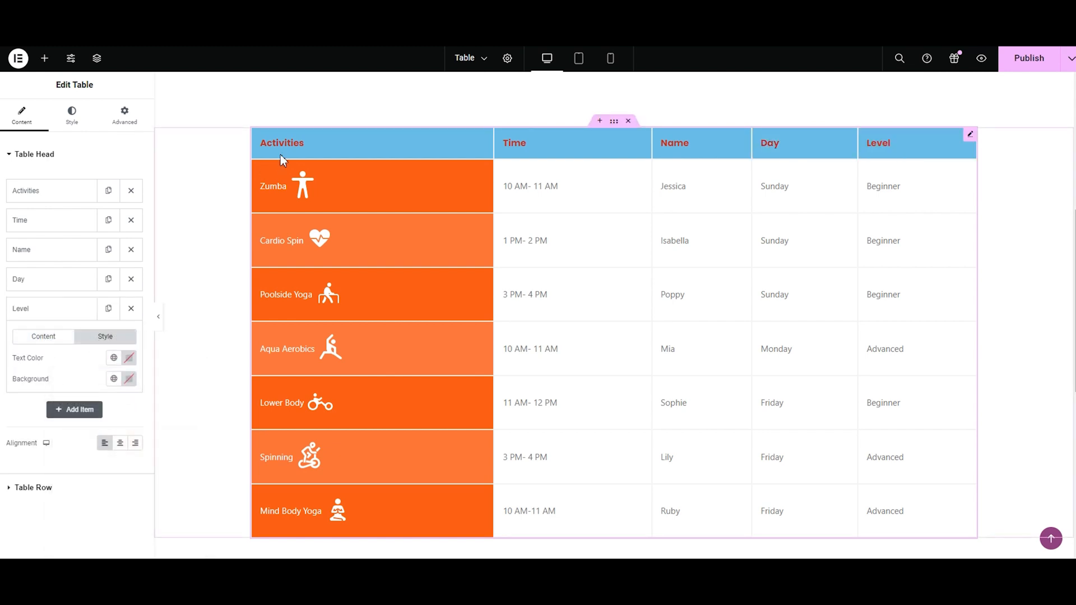
# Step: Set the table head's general text color to the near-black #201C1C
pyautogui.click(72, 115)
pyautogui.click(135, 206)
pyautogui.moveTo(175, 271)
pyautogui.mouseDown()
pyautogui.moveTo(93, 272)
pyautogui.moveTo(88, 326)
pyautogui.mouseUp()
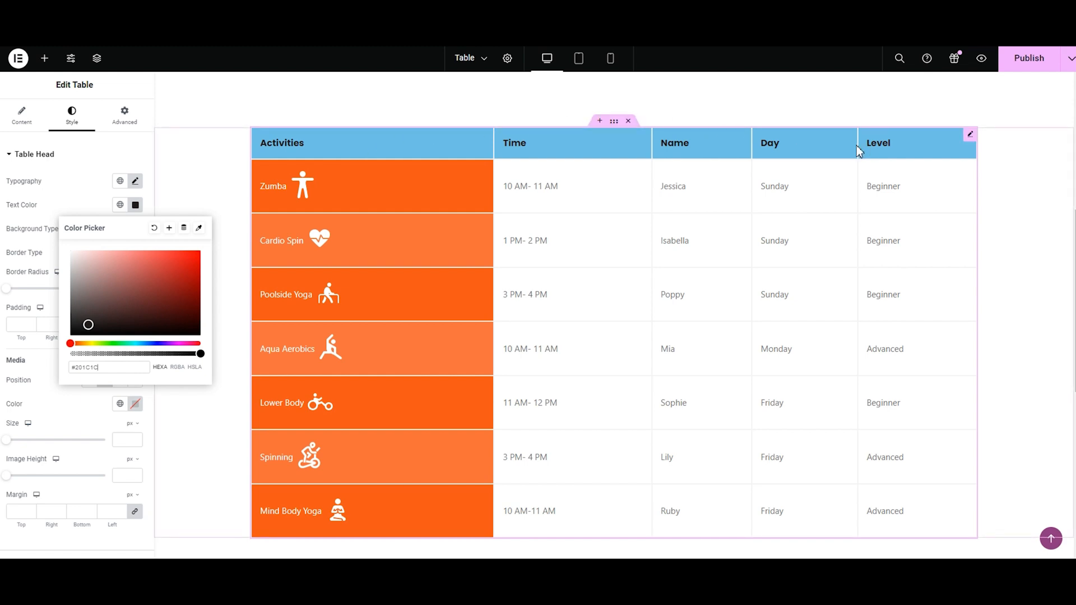
# Step: Give the table head a classic background in a light salmon color
pyautogui.click(119, 229)
pyautogui.click(119, 229)
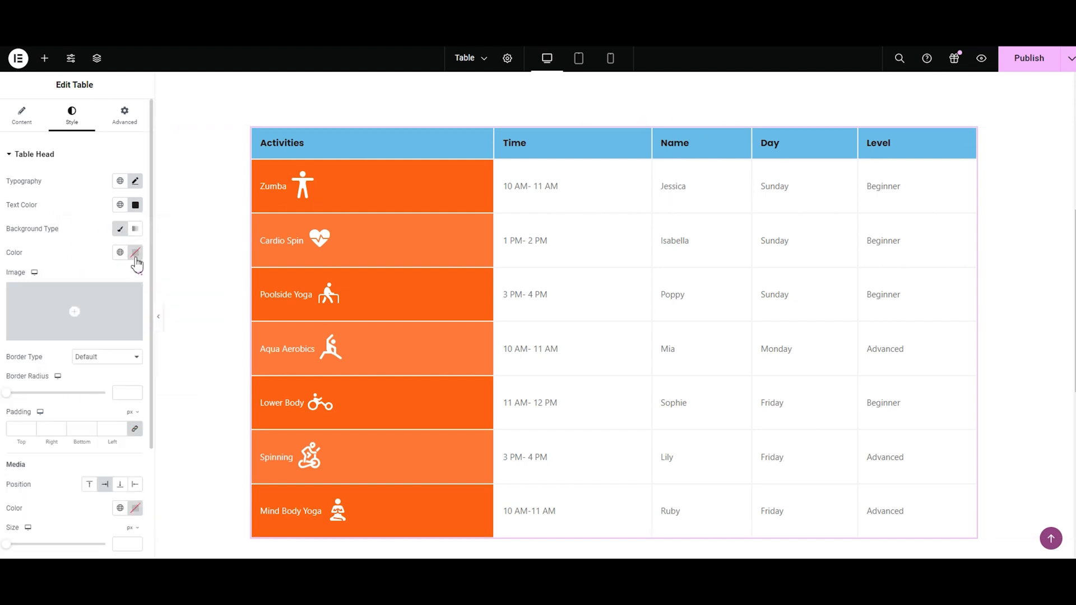
pyautogui.click(135, 253)
pyautogui.moveTo(137, 381)
pyautogui.mouseDown()
pyautogui.moveTo(106, 320)
pyautogui.moveTo(119, 300)
pyautogui.mouseUp()
pyautogui.moveTo(71, 391)
pyautogui.mouseDown()
pyautogui.moveTo(131, 390)
pyautogui.moveTo(151, 377)
pyautogui.moveTo(74, 391)
pyautogui.mouseUp()
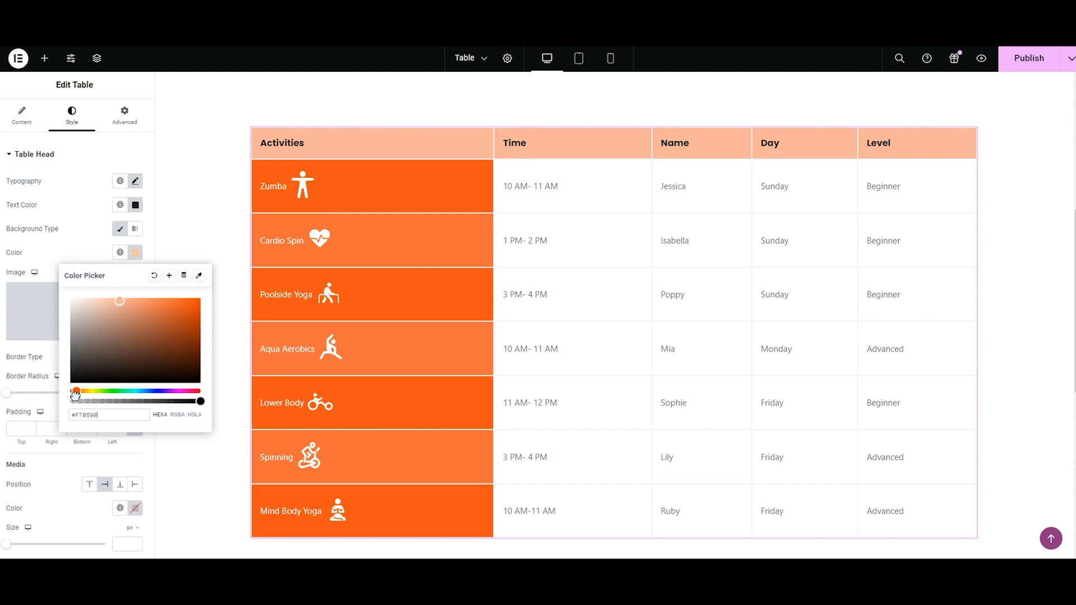
# Step: Switch the table head background to a gradient from light gray to muted mauve
pyautogui.click(135, 229)
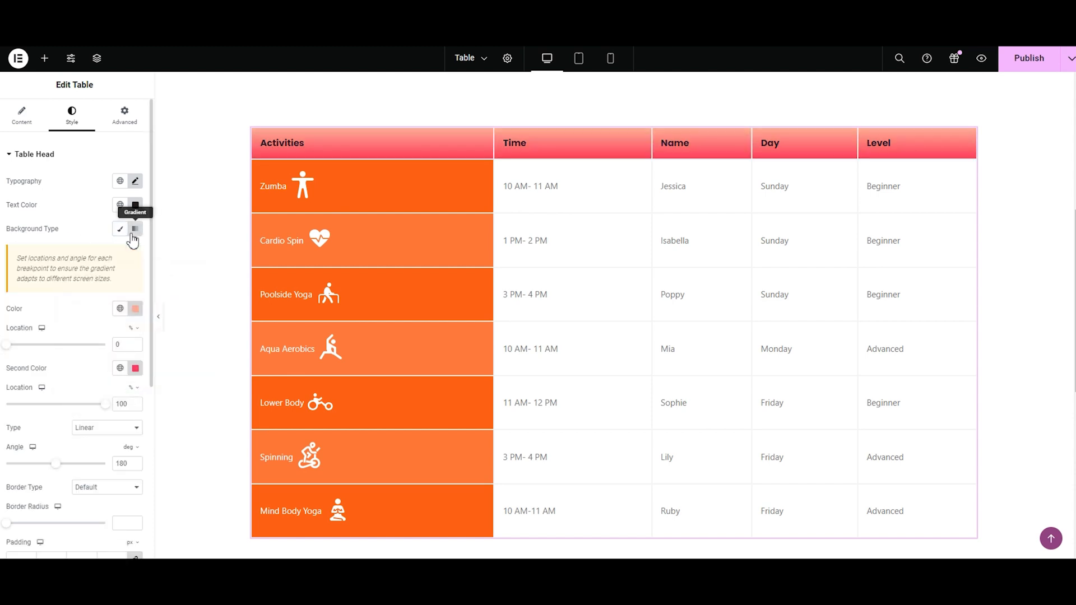
pyautogui.click(136, 316)
pyautogui.moveTo(120, 360); pyautogui.dragTo(79, 371)
pyautogui.click(43, 328)
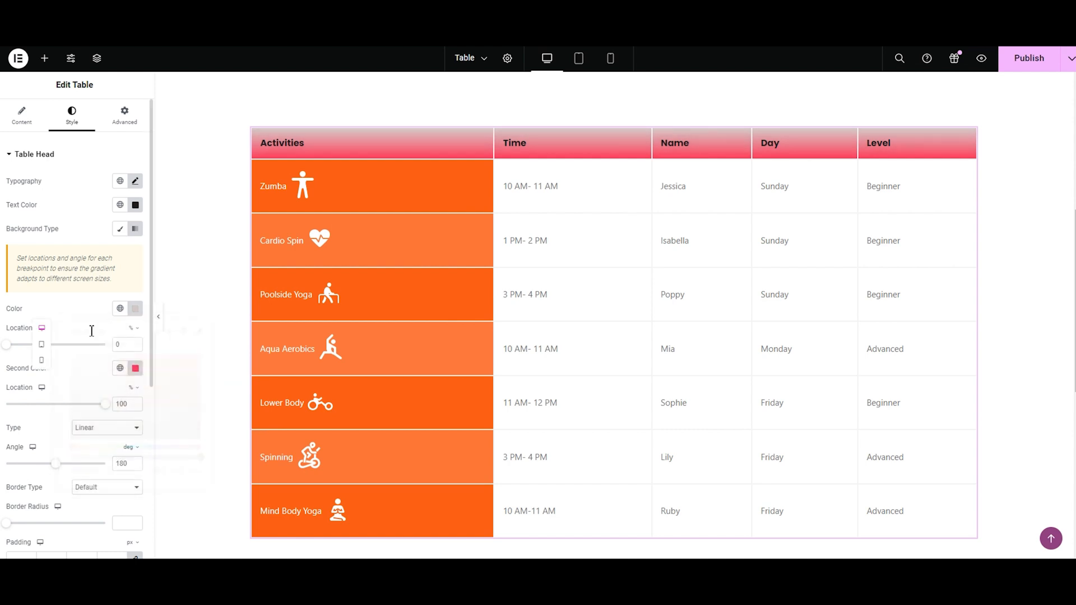
pyautogui.click(135, 370)
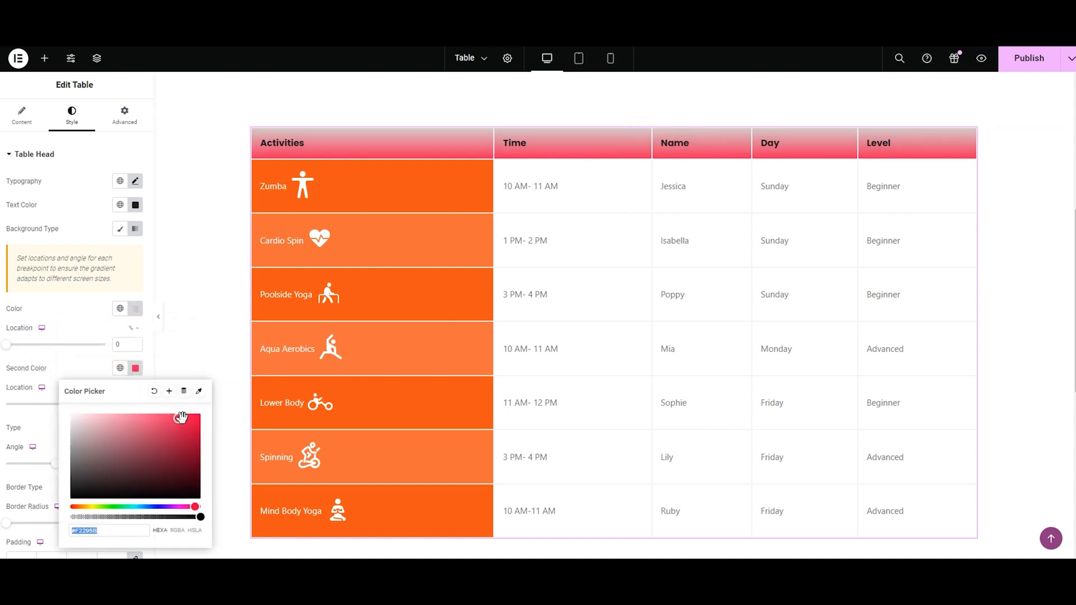
pyautogui.click(107, 442)
pyautogui.moveTo(107, 442); pyautogui.dragTo(102, 444)
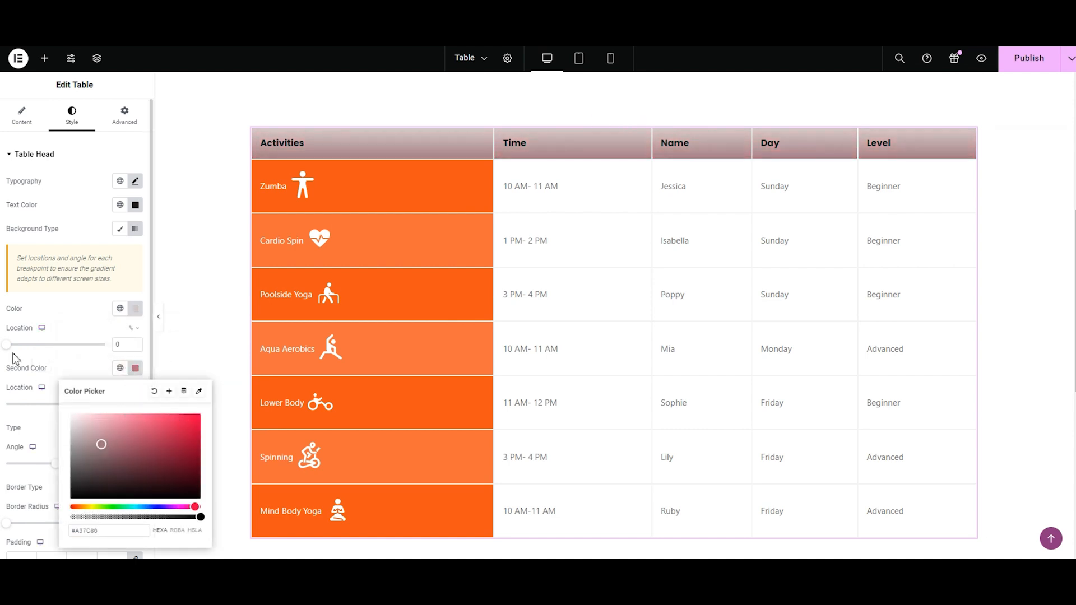
# Step: Set the gradient's color locations to 38% and 75%, with the Linear type at a 164-degree angle
pyautogui.moveTo(10, 351); pyautogui.dragTo(49, 349)
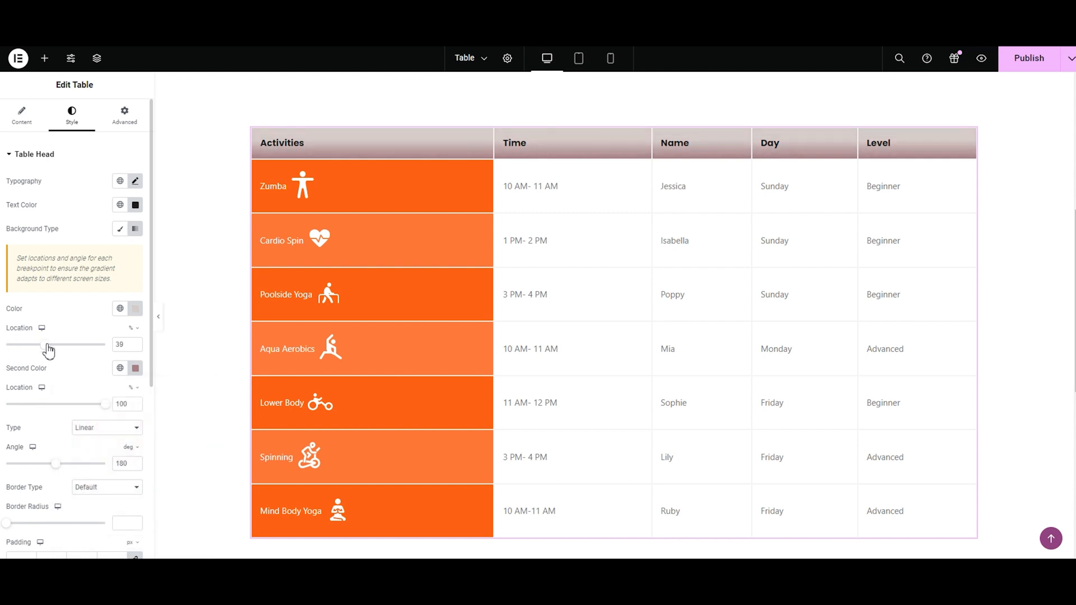
pyautogui.moveTo(105, 405); pyautogui.dragTo(80, 408)
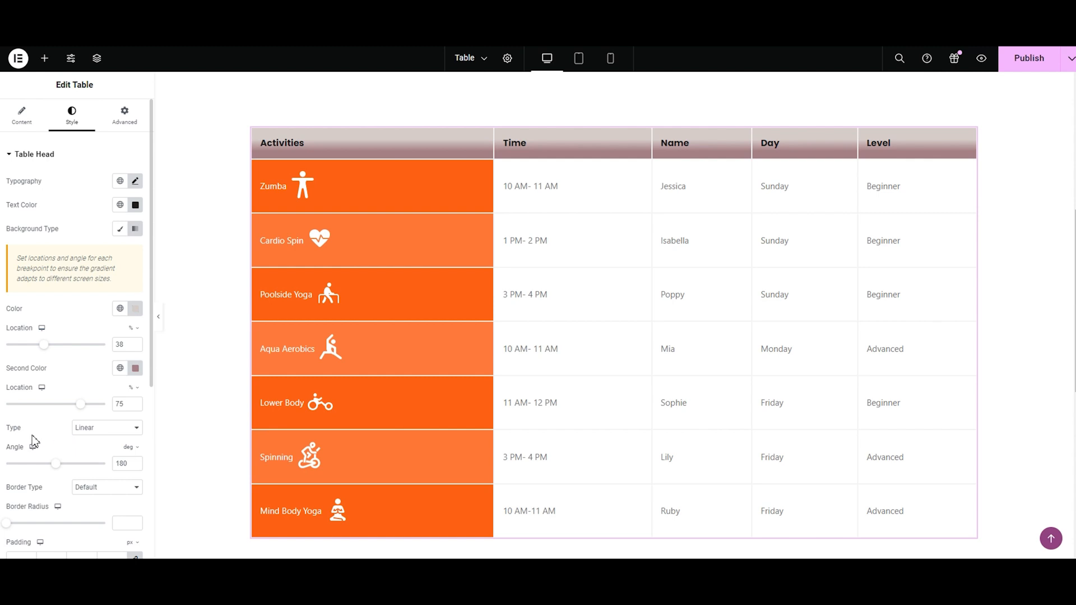
pyautogui.click(89, 429)
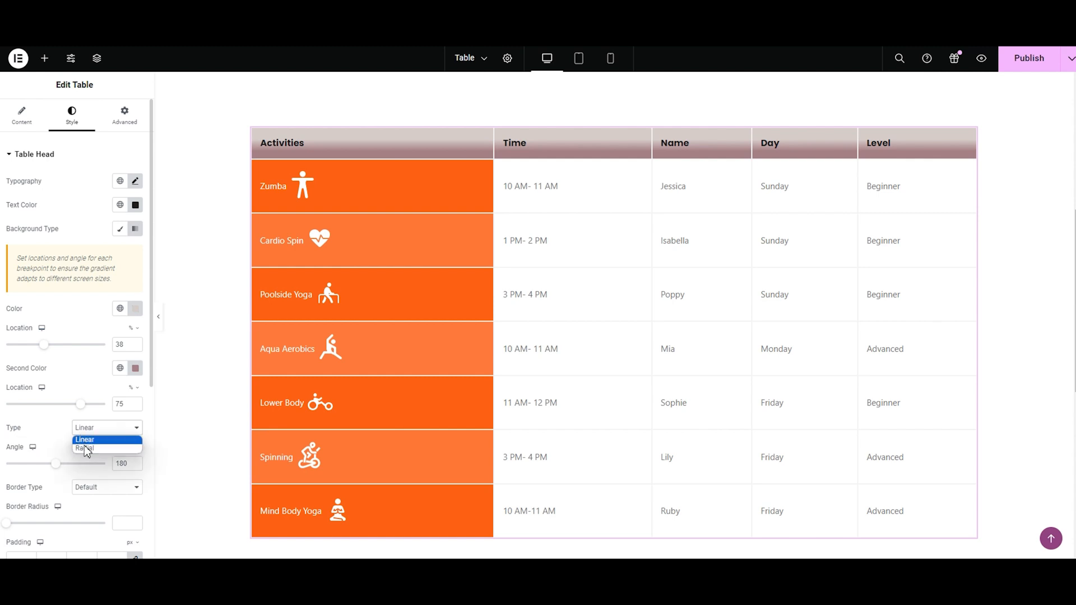
pyautogui.click(84, 441)
pyautogui.moveTo(59, 466)
pyautogui.mouseDown()
pyautogui.moveTo(79, 466)
pyautogui.moveTo(55, 474)
pyautogui.mouseUp()
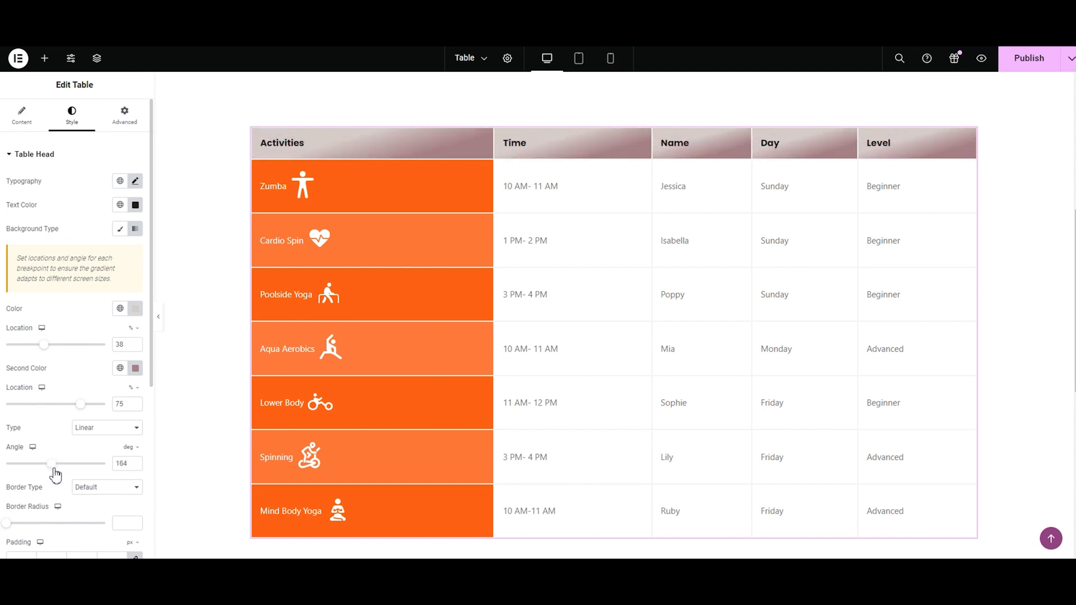
# Step: Change the gradient type to Radial and try the positions Center Left, Top Right and Bottom Center
pyautogui.click(89, 438)
pyautogui.click(89, 448)
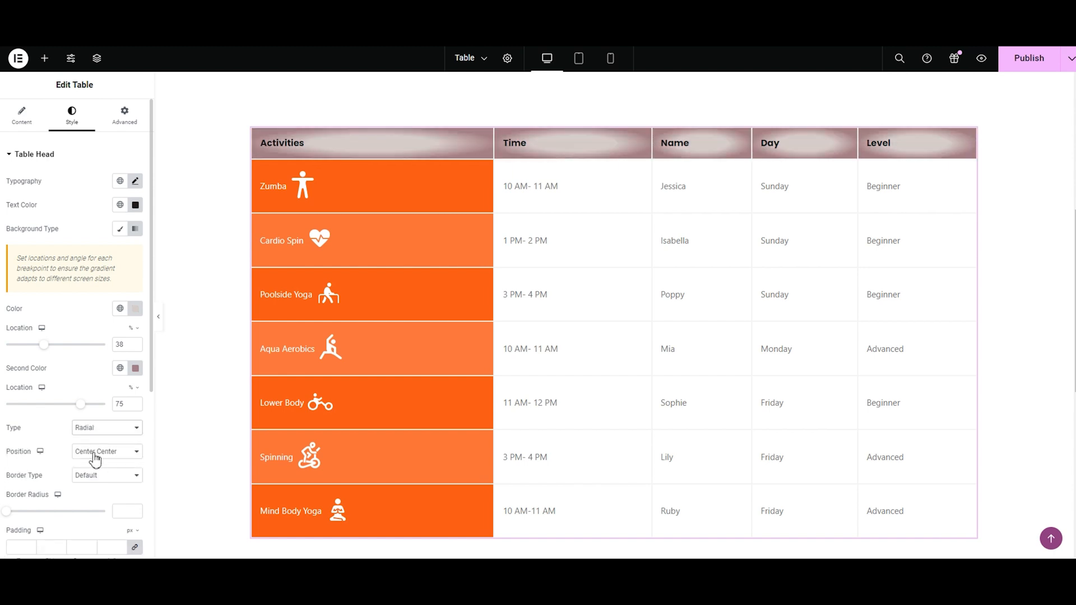
pyautogui.click(94, 457)
pyautogui.click(95, 473)
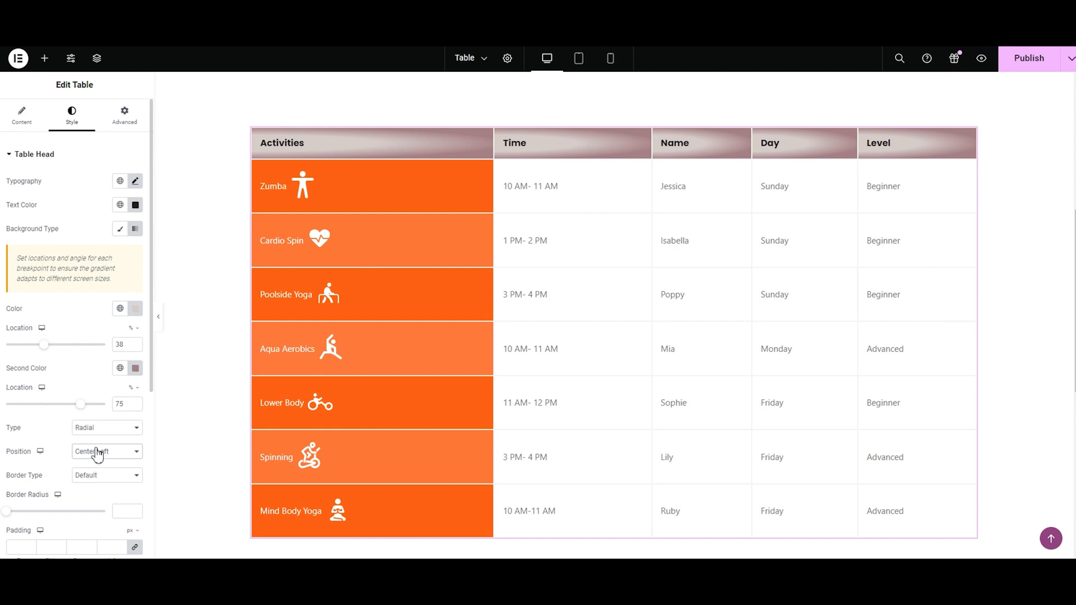
pyautogui.click(96, 454)
pyautogui.click(95, 509)
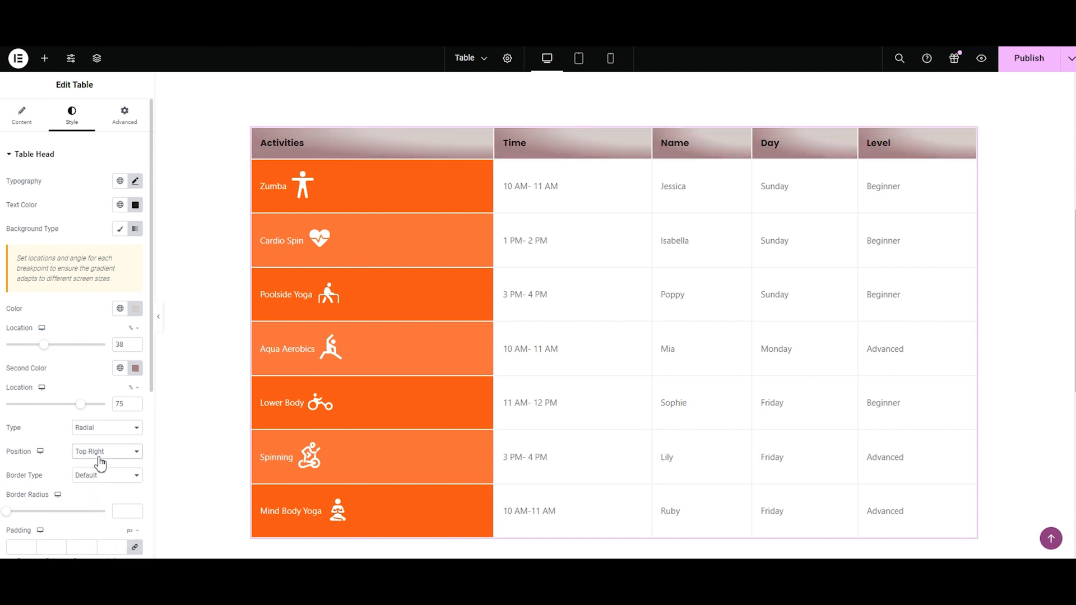
pyautogui.click(100, 464)
pyautogui.click(96, 522)
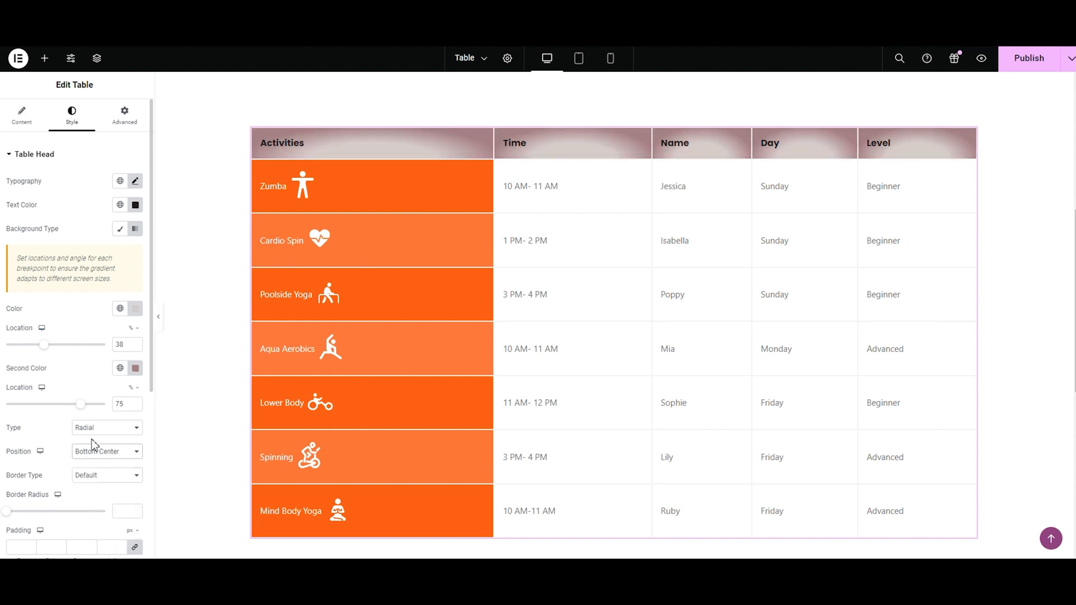
# Step: Clear the gradient's first color and return the table head background to the Classic type
pyautogui.click(135, 308)
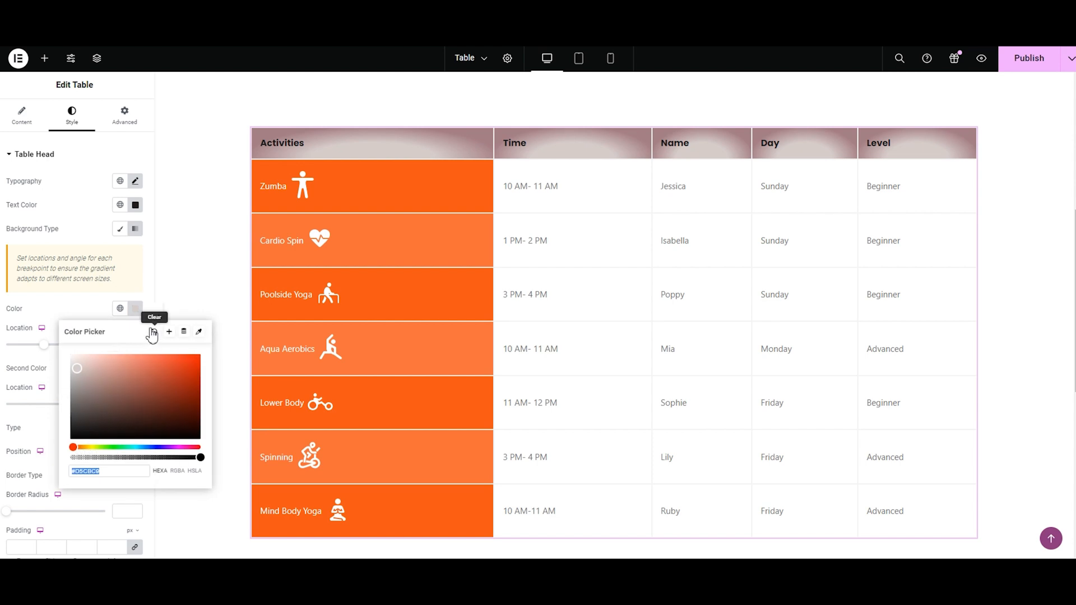
pyautogui.click(152, 334)
pyautogui.click(120, 229)
# Step: Insert the white heartbeat icon from the media library as the table head's background image
pyautogui.moveTo(91, 308)
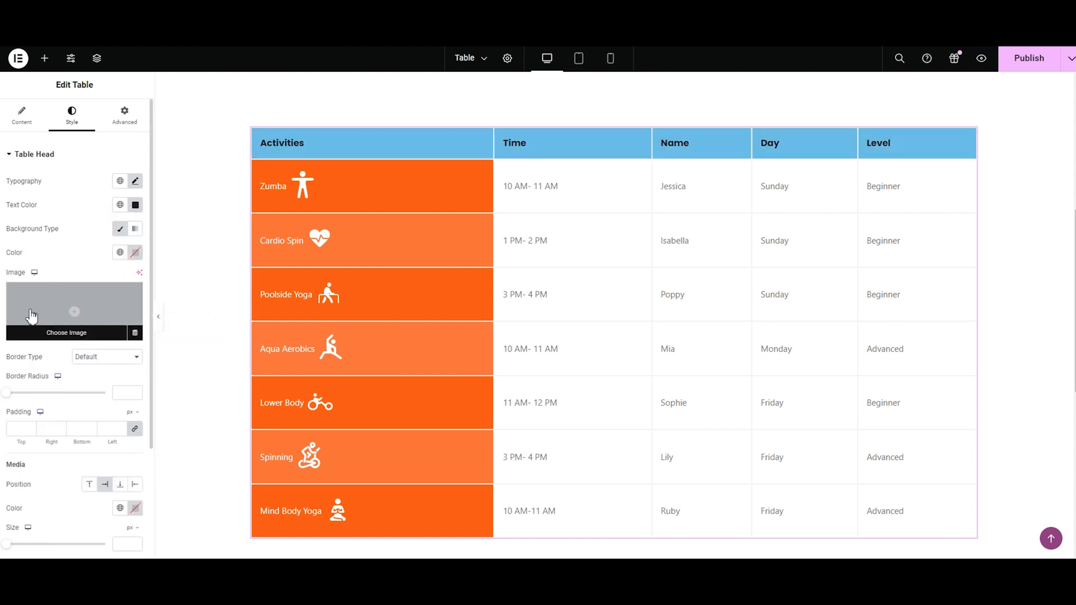
pyautogui.click(31, 309)
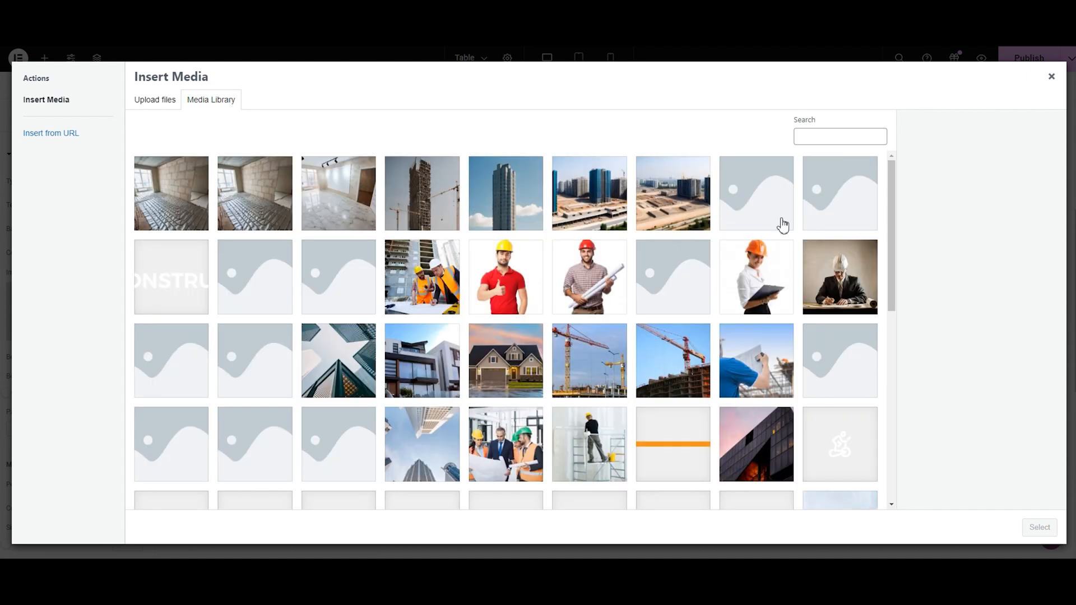
pyautogui.moveTo(891, 221); pyautogui.dragTo(892, 337)
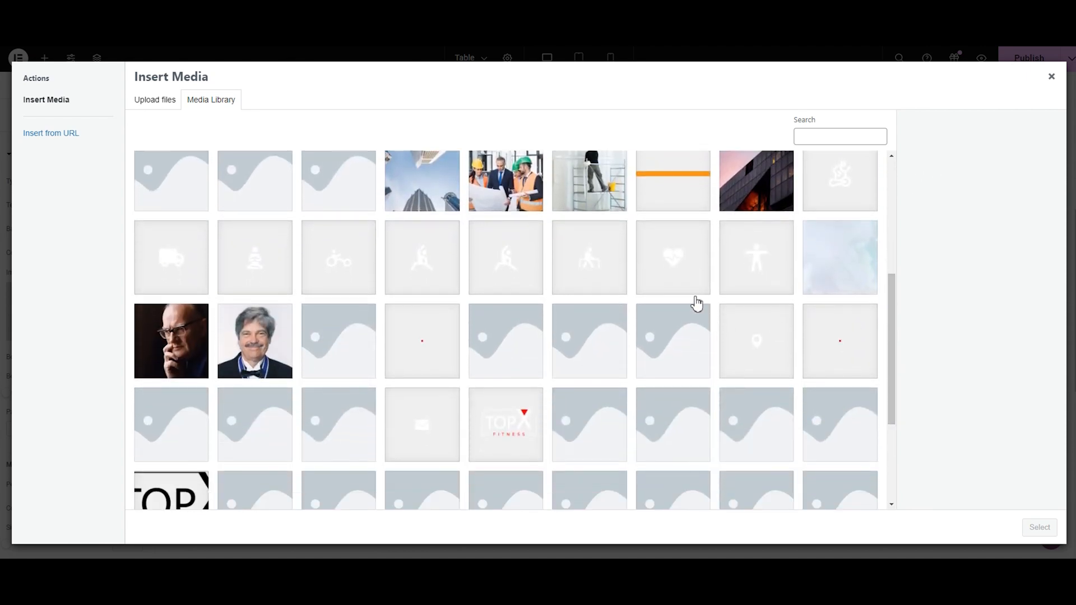
pyautogui.click(680, 272)
pyautogui.click(1040, 527)
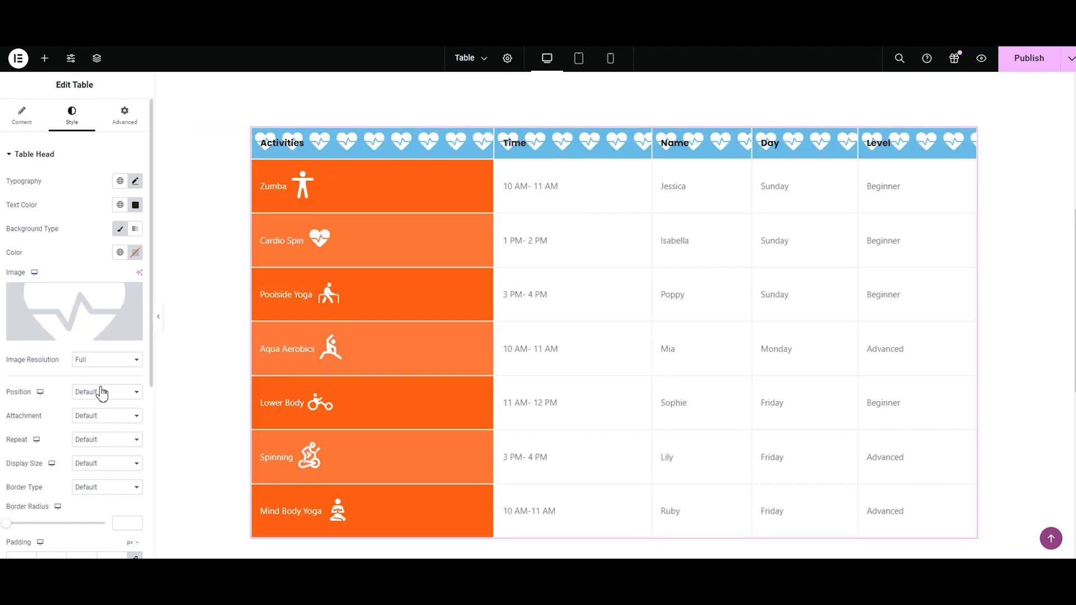
# Step: Try the Medium Large resolution for the head's background image, and set it to 2048x2048
pyautogui.click(101, 361)
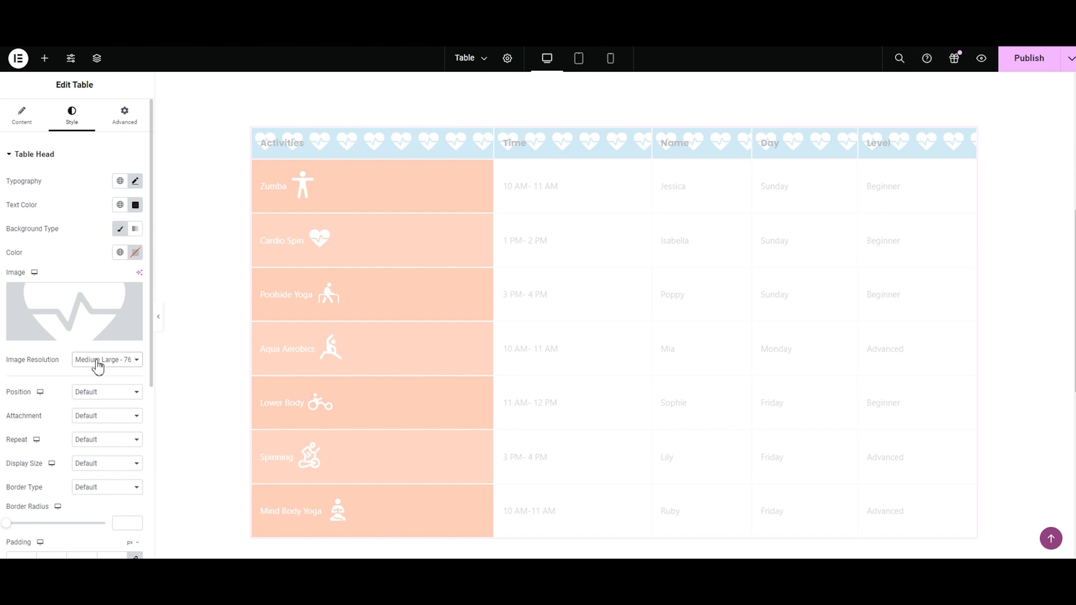
pyautogui.click(98, 366)
pyautogui.click(93, 416)
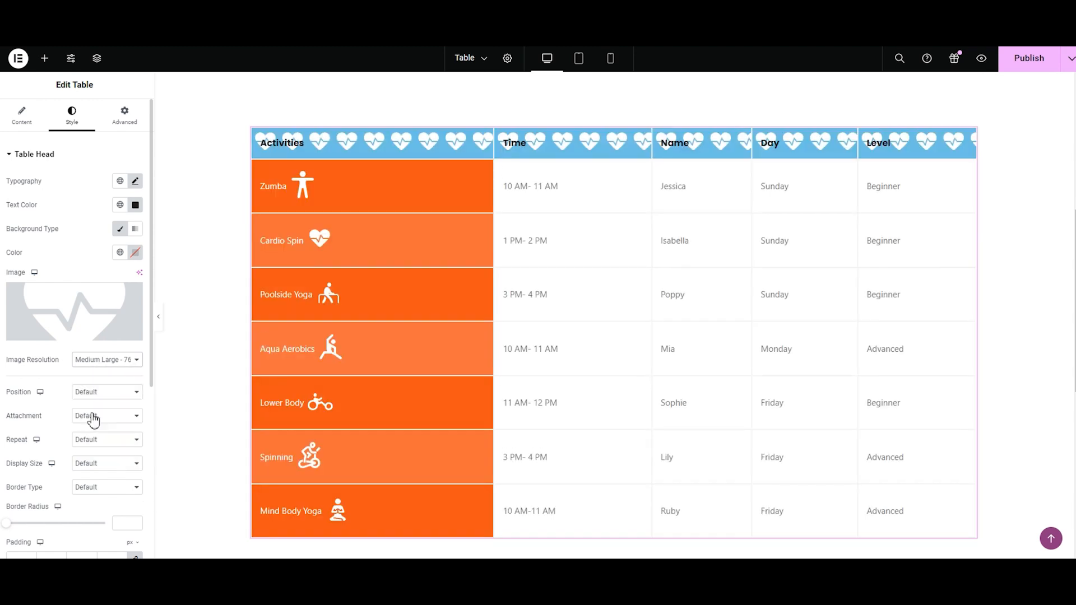
# Step: Try the Top Right position for the head's background image, and set it to Bottom Center
pyautogui.click(103, 393)
pyautogui.click(106, 455)
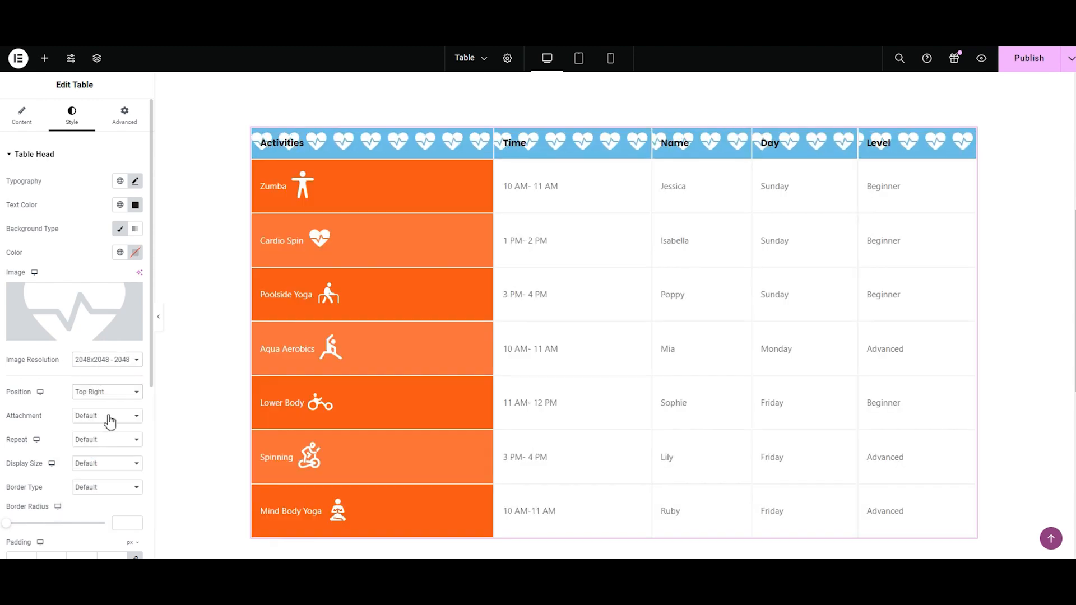
pyautogui.click(108, 393)
pyautogui.click(107, 466)
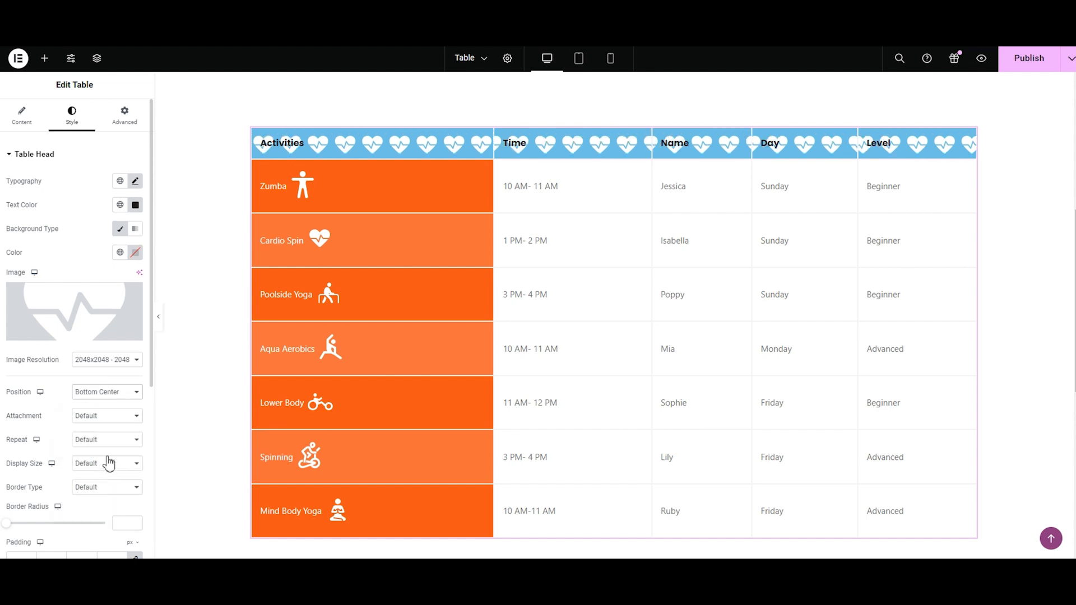
# Step: Try the Scroll attachment for the head's background image and check its behavior on the scrolling page
pyautogui.click(114, 425)
pyautogui.click(108, 443)
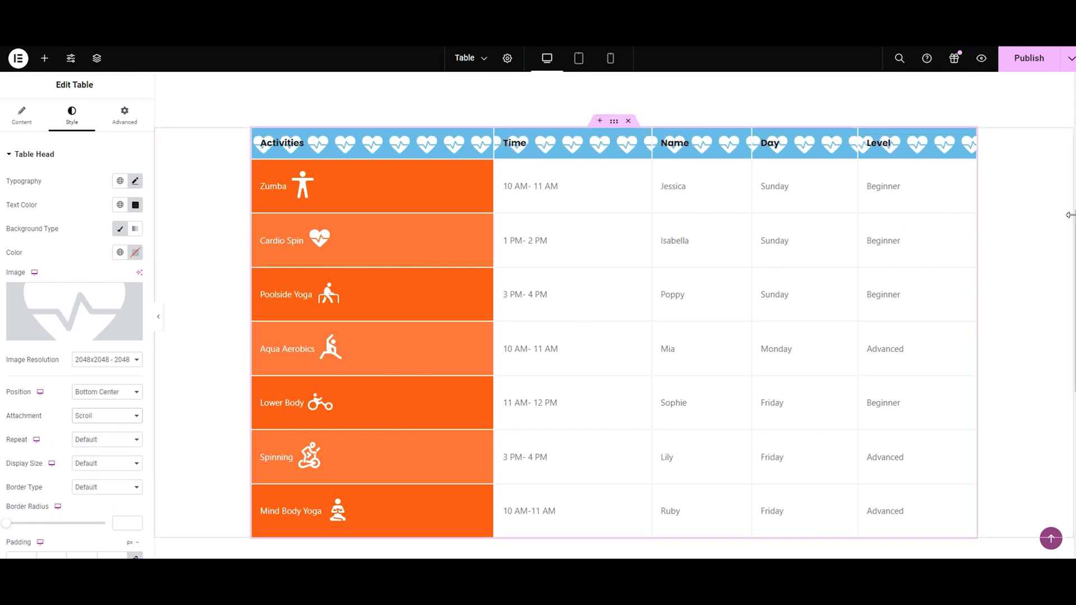
pyautogui.scroll(6, 1042, 140)
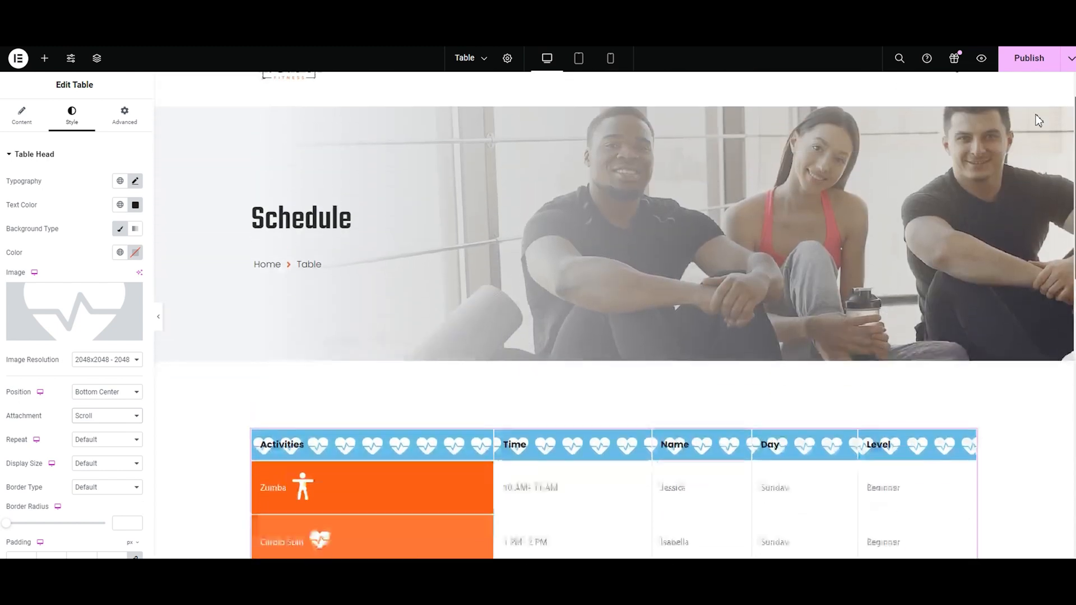
pyautogui.scroll(-5, 1038, 111)
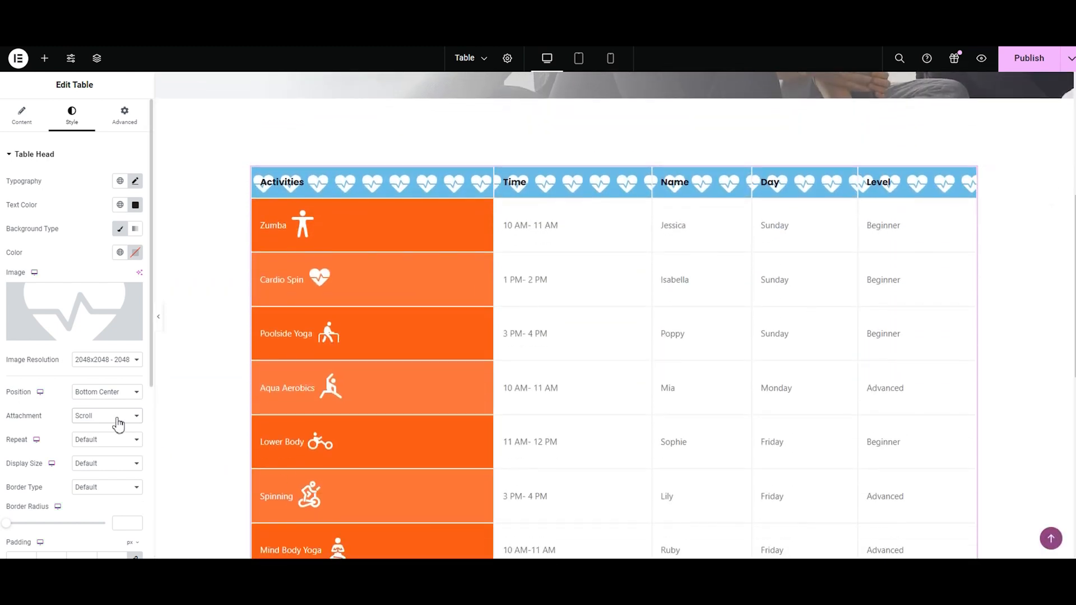
# Step: Set the head background image's attachment to Fixed and check how it behaves on the scrolling page
pyautogui.click(117, 424)
pyautogui.click(112, 447)
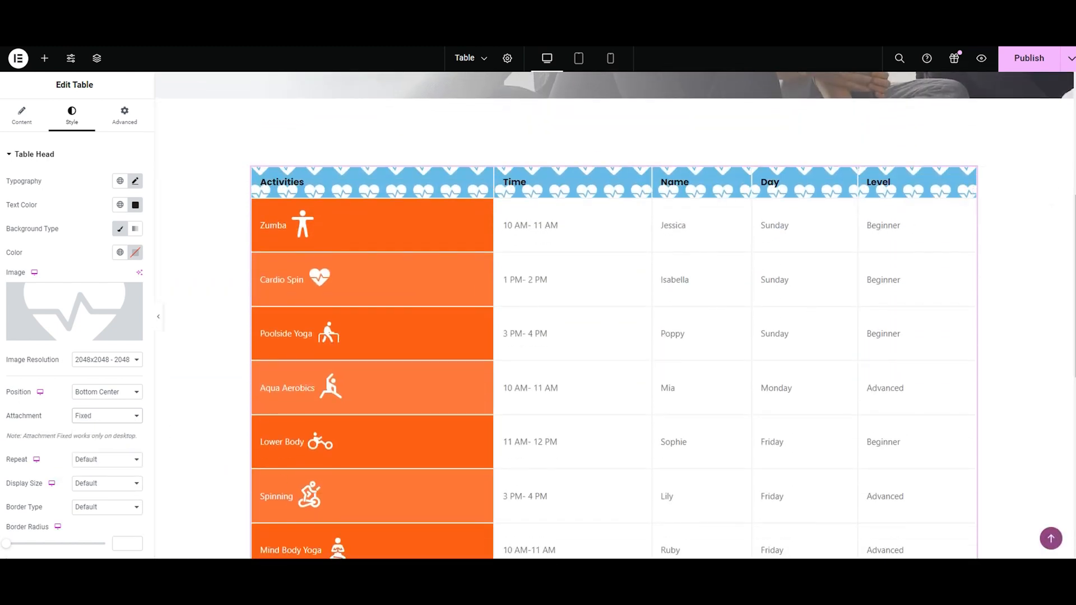
pyautogui.moveTo(1074, 218); pyautogui.dragTo(1074, 215)
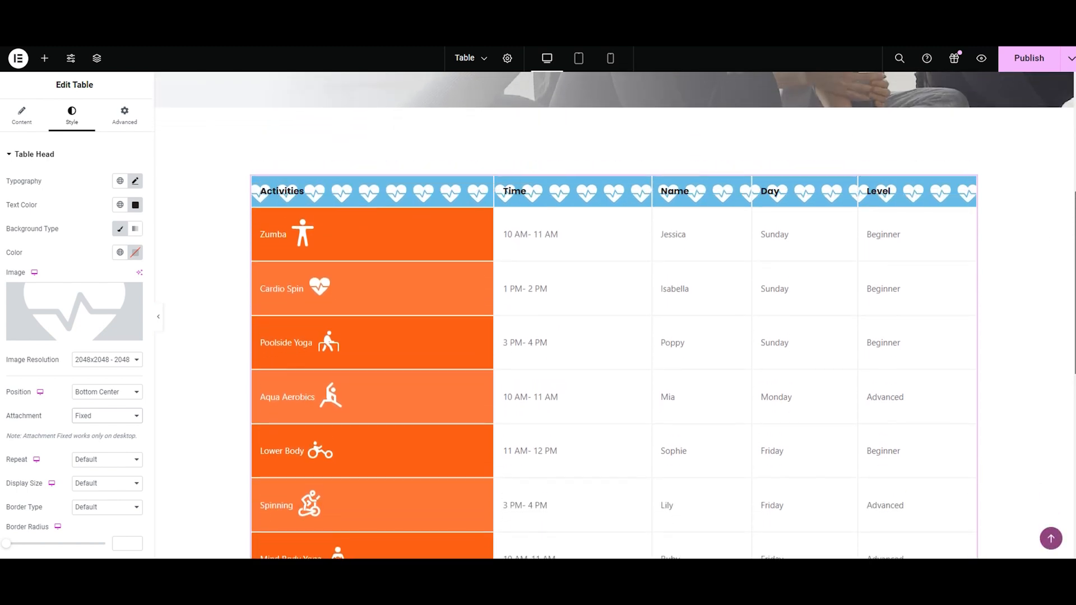
# Step: Try No-repeat for the head's background image, and set its repeat option to Repeat
pyautogui.click(115, 461)
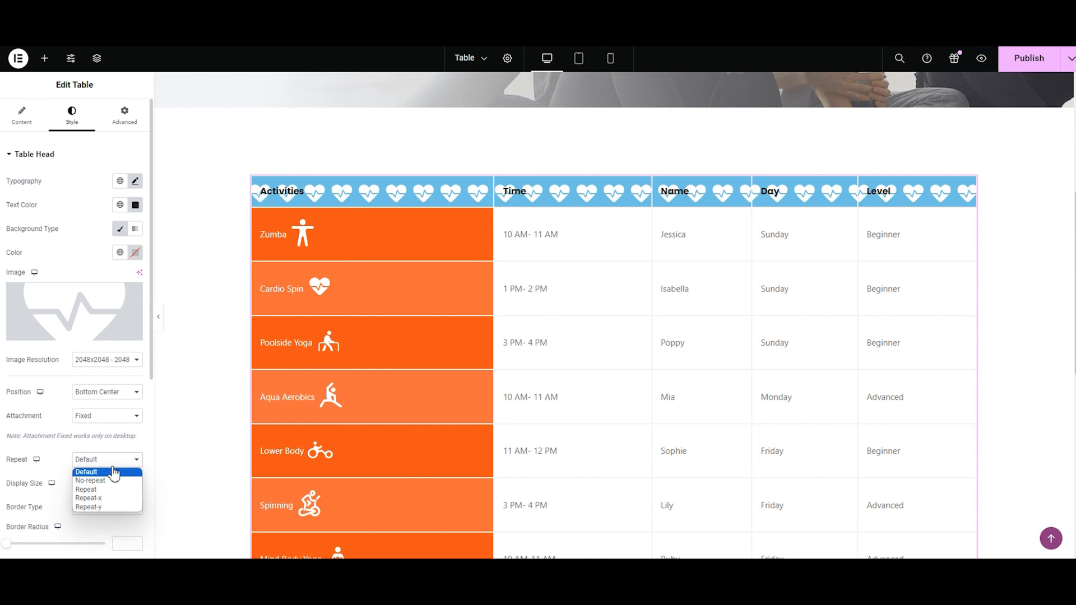
pyautogui.click(114, 482)
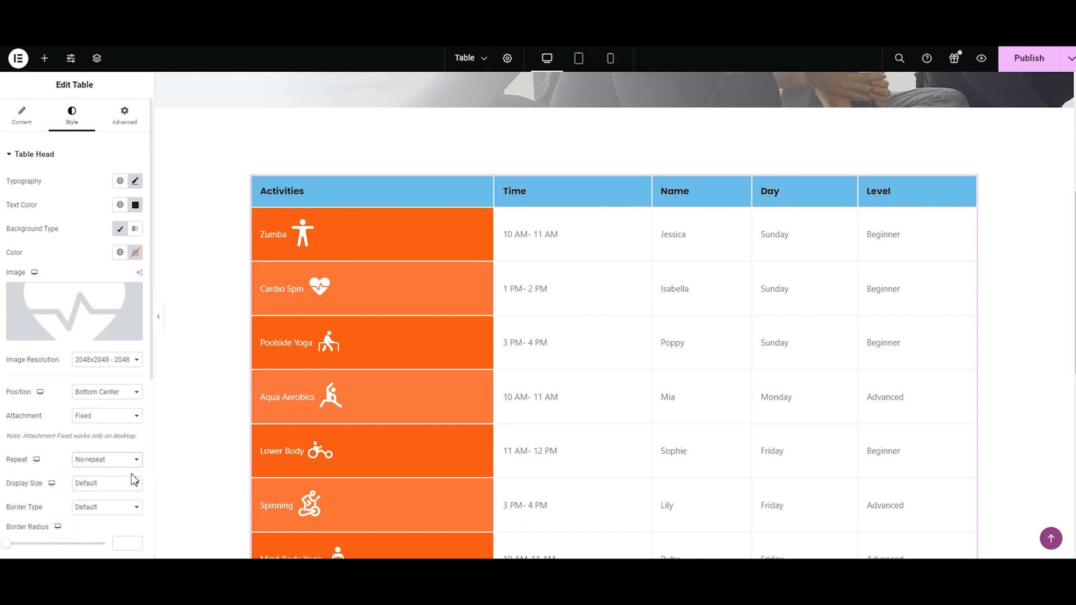
pyautogui.click(121, 464)
pyautogui.click(118, 488)
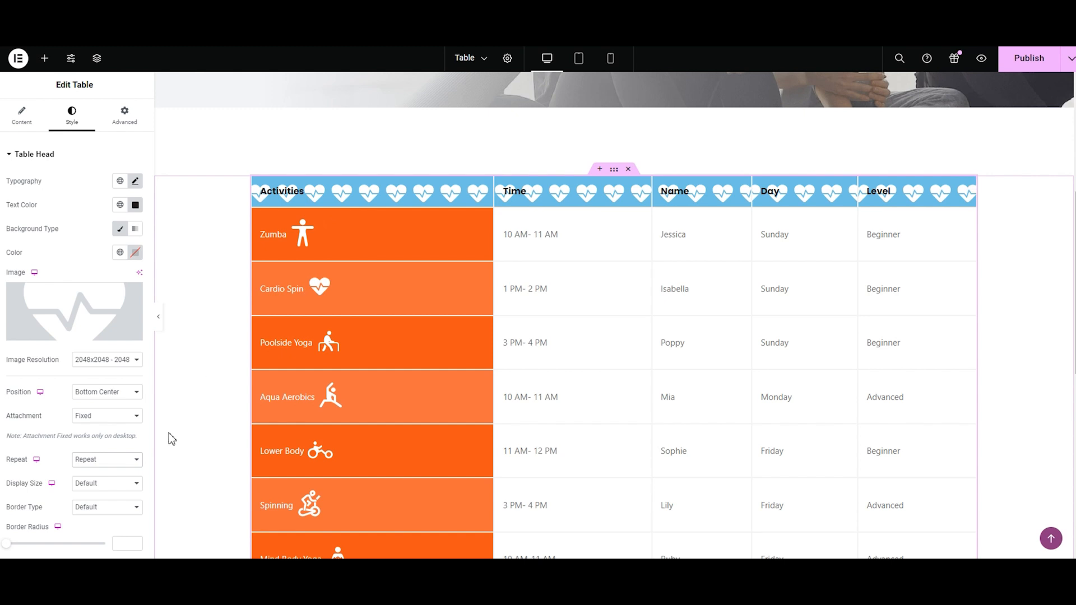
# Step: Try Repeat-x and Repeat-y for the head's background image, and return its repeat option to Repeat
pyautogui.click(105, 463)
pyautogui.click(86, 499)
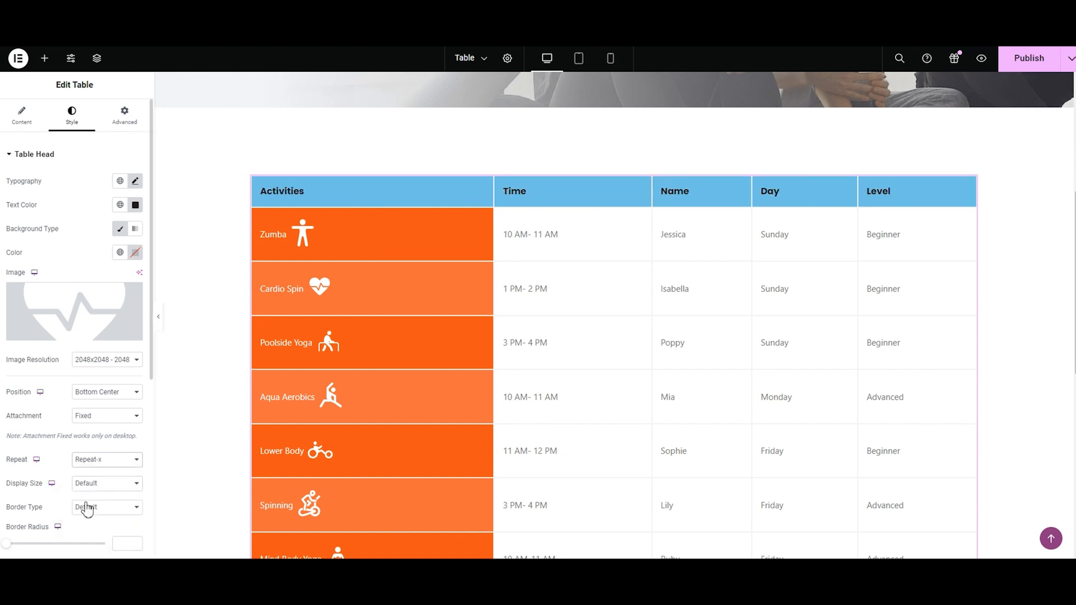
pyautogui.click(110, 460)
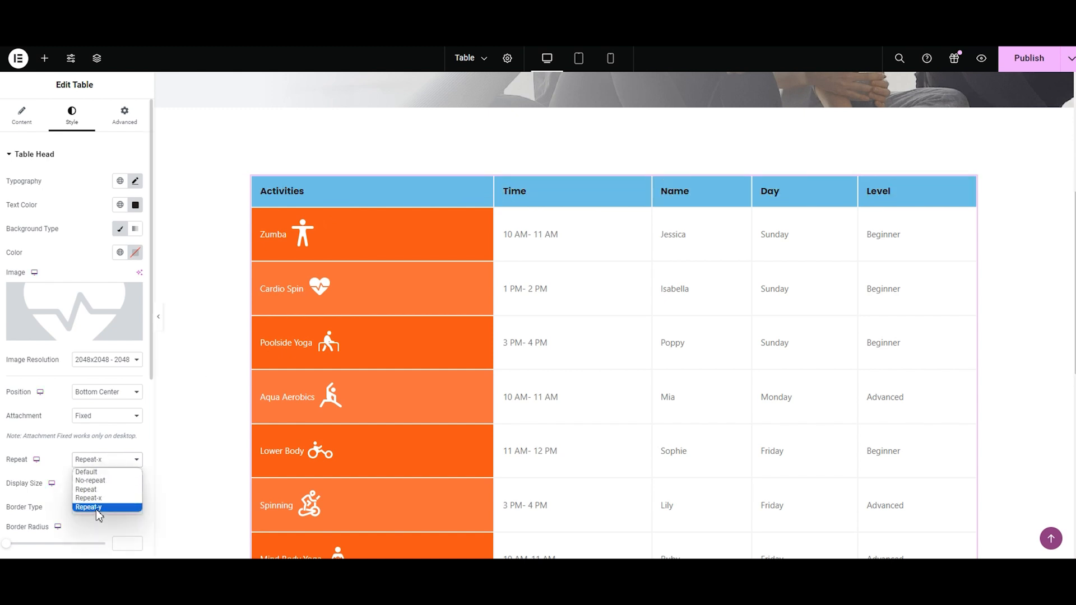
pyautogui.click(98, 507)
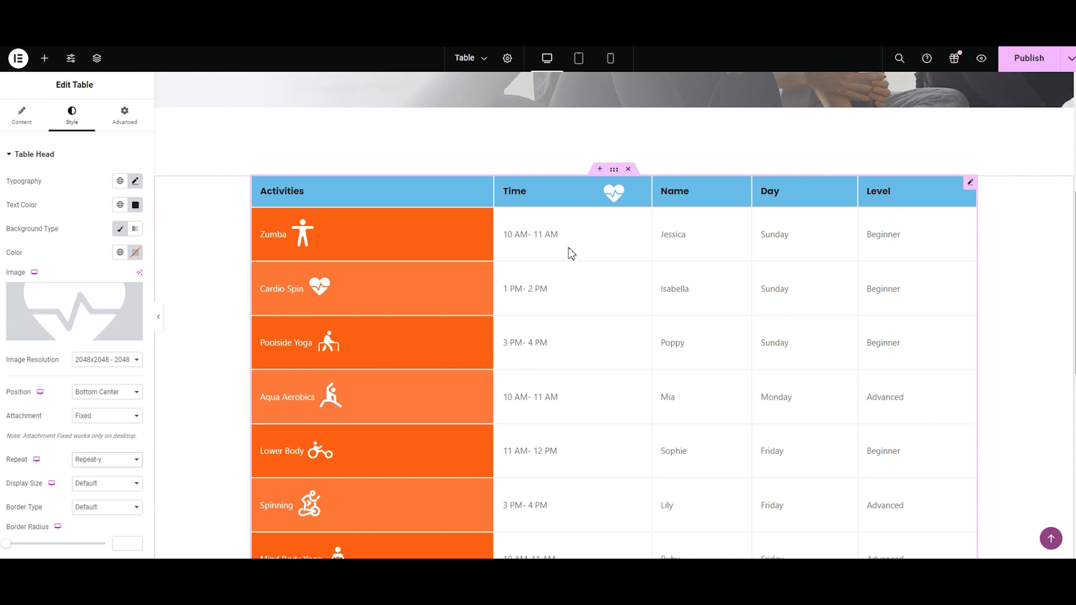
pyautogui.click(113, 484)
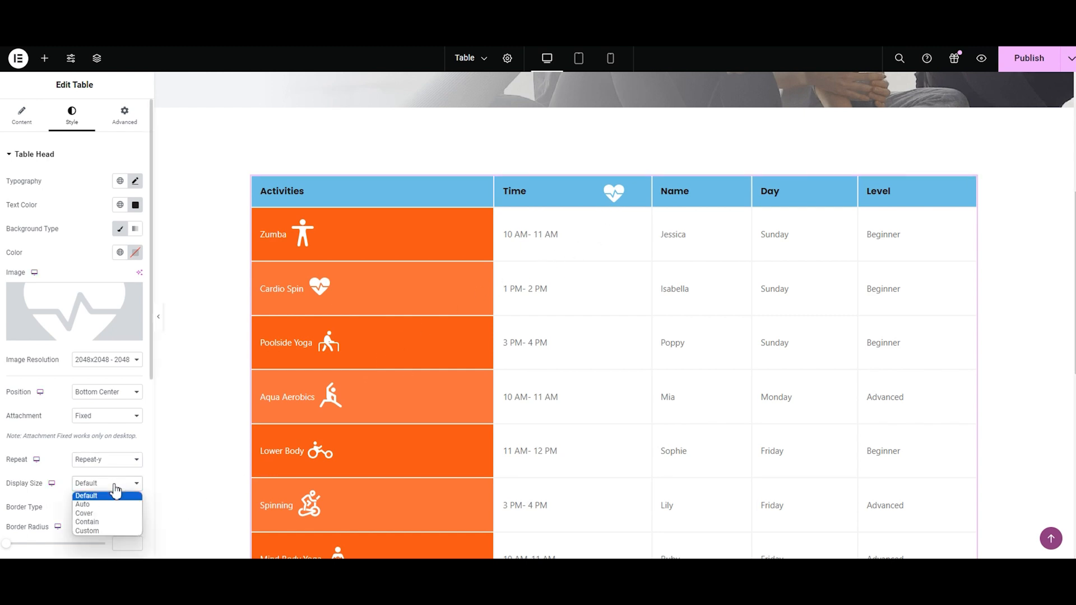
pyautogui.click(114, 461)
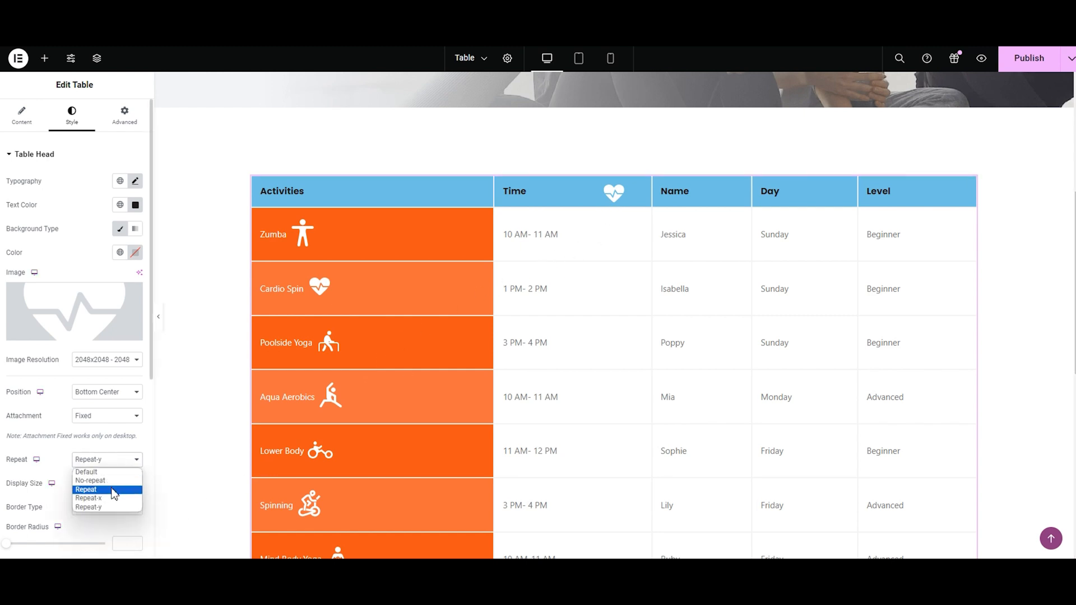
pyautogui.click(112, 491)
# Step: Try the Contain and Cover display sizes for the head's background image, and set the size to Auto
pyautogui.click(107, 485)
pyautogui.click(98, 522)
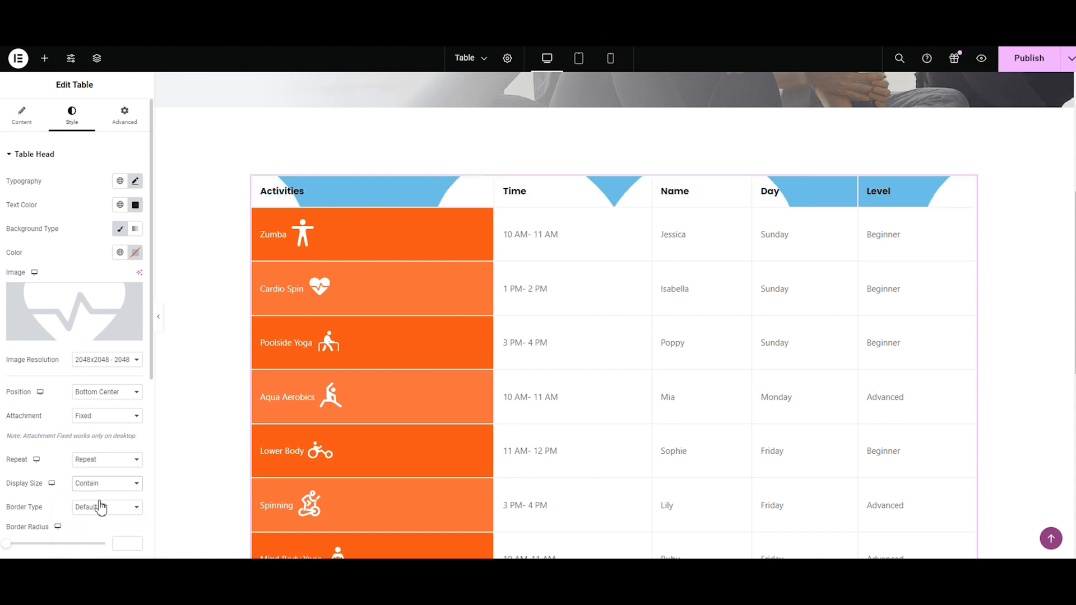
pyautogui.click(102, 485)
pyautogui.click(99, 514)
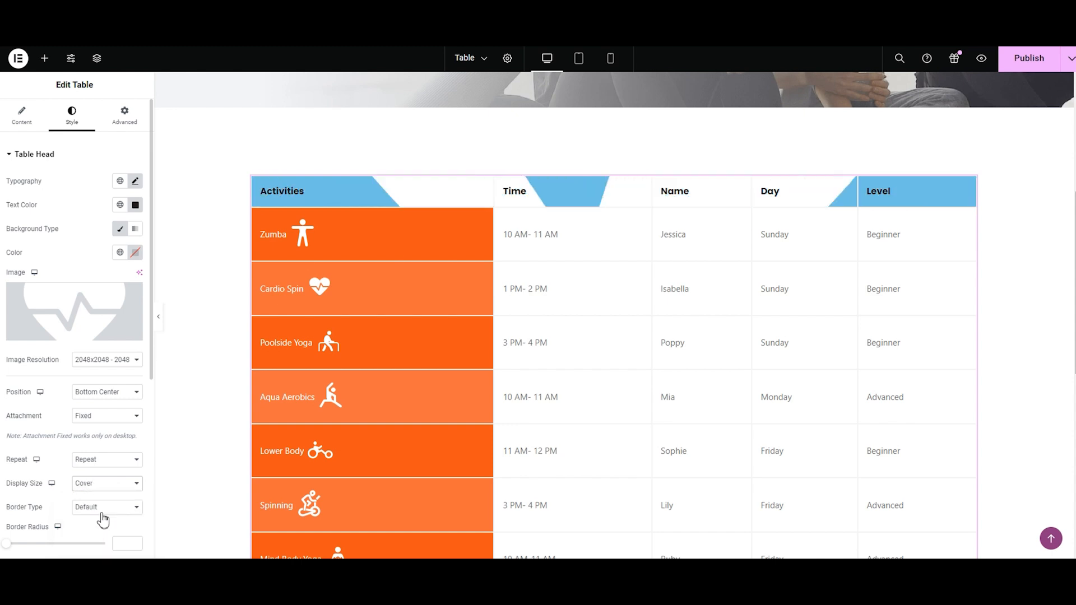
pyautogui.click(98, 488)
pyautogui.click(99, 505)
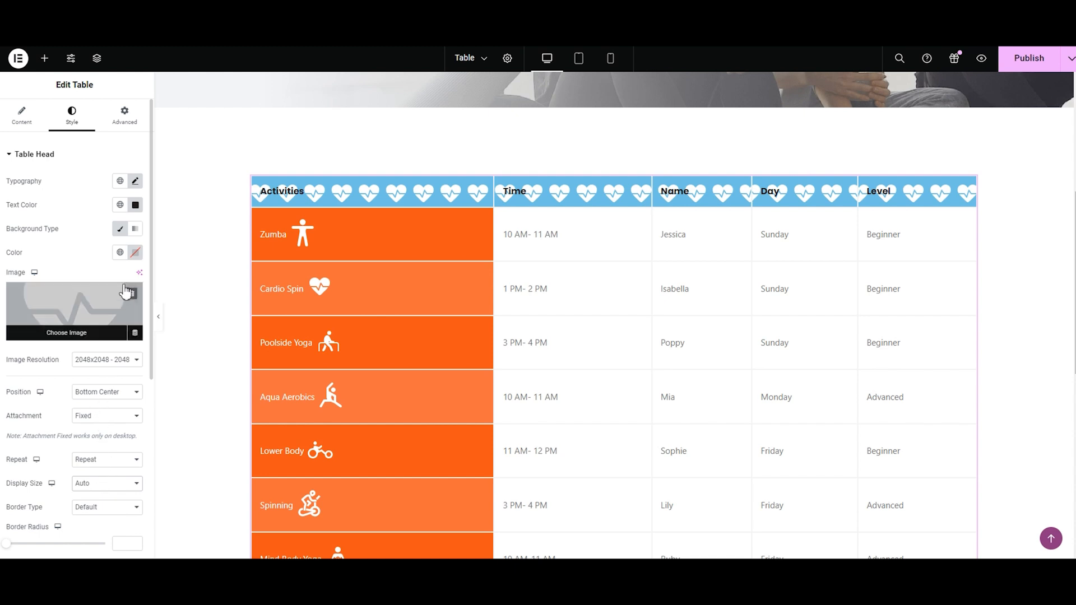
# Step: Remove the table head's background image and set the general head text color to #FFFFFF
pyautogui.click(132, 294)
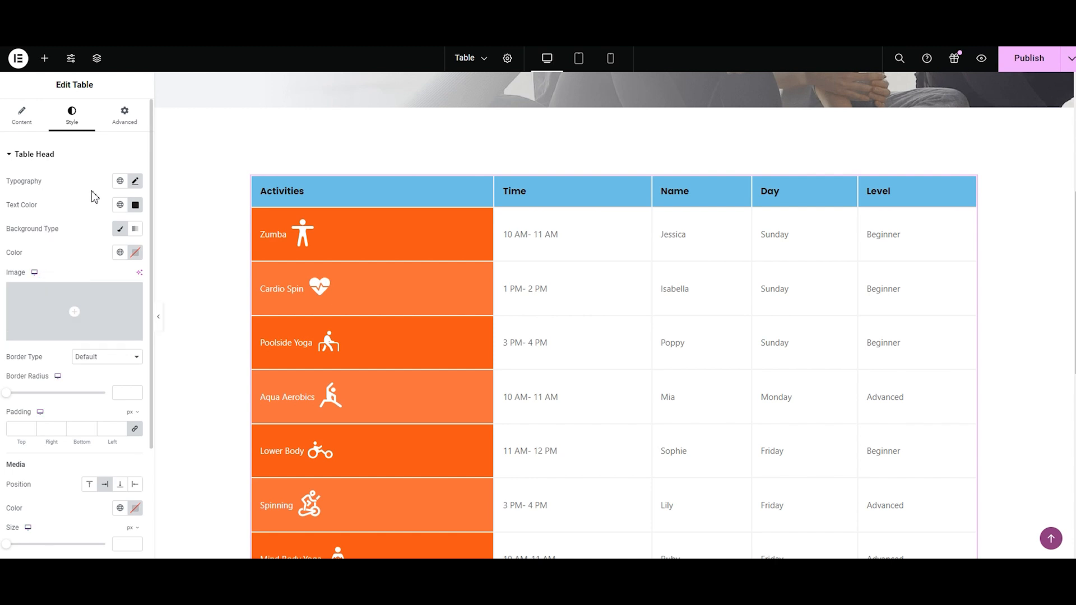
pyautogui.click(135, 205)
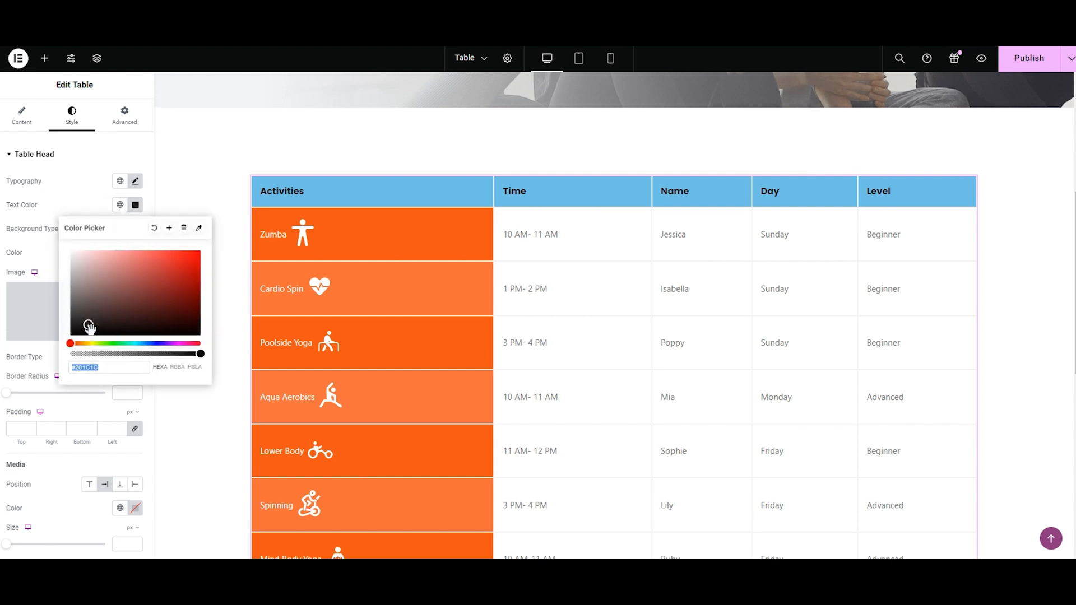
pyautogui.write('#FFFFFF')
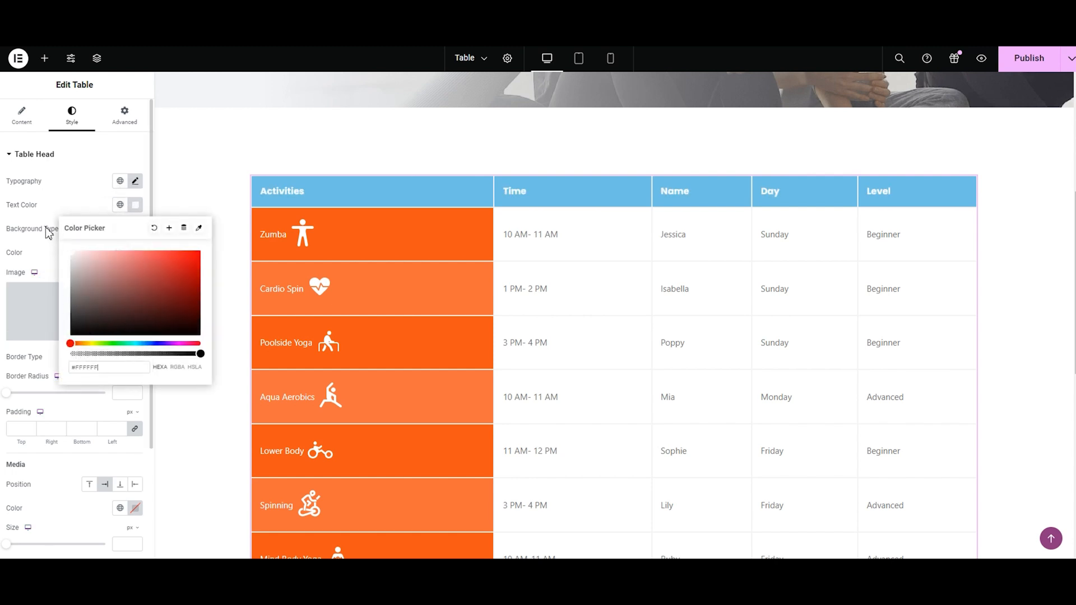
# Step: Set the individual background color of the Activities head cell to orange #FC541ACC
pyautogui.click(22, 114)
pyautogui.click(53, 193)
pyautogui.click(105, 219)
pyautogui.click(124, 262)
pyautogui.tripleClick(102, 424)
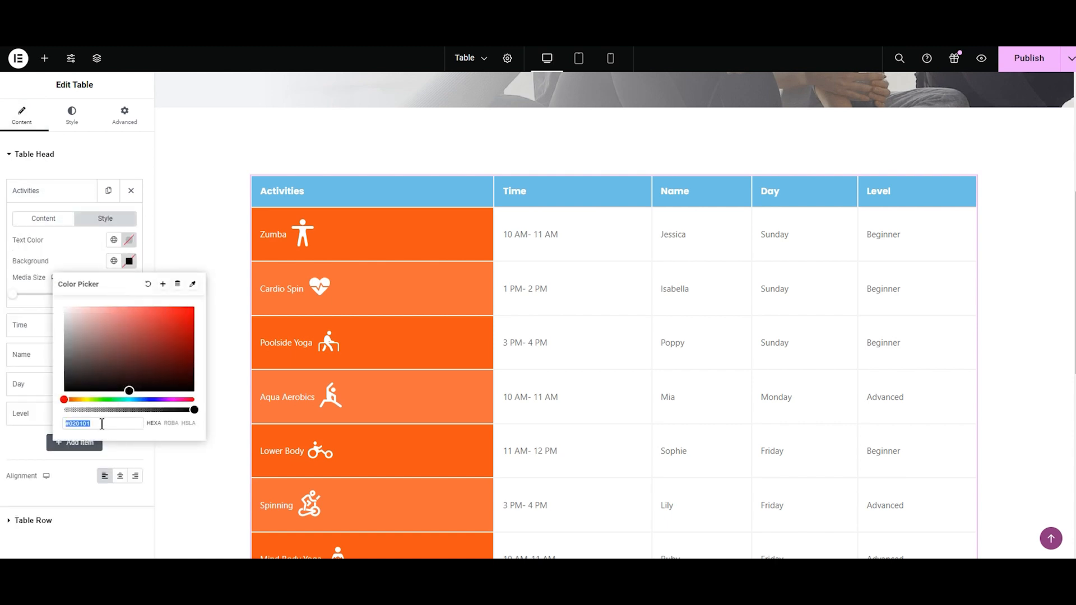
pyautogui.write('#FC541ACC')
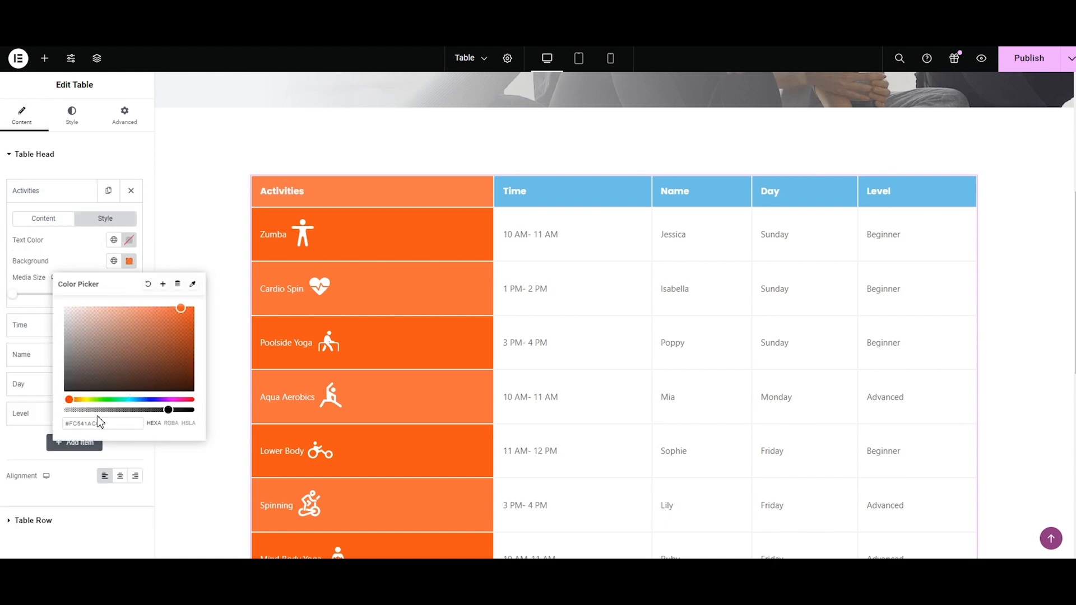
# Step: Give the Time head cell black text and a light gray #D5D5D5 background
pyautogui.click(33, 156)
pyautogui.click(33, 158)
pyautogui.click(34, 221)
pyautogui.click(96, 249)
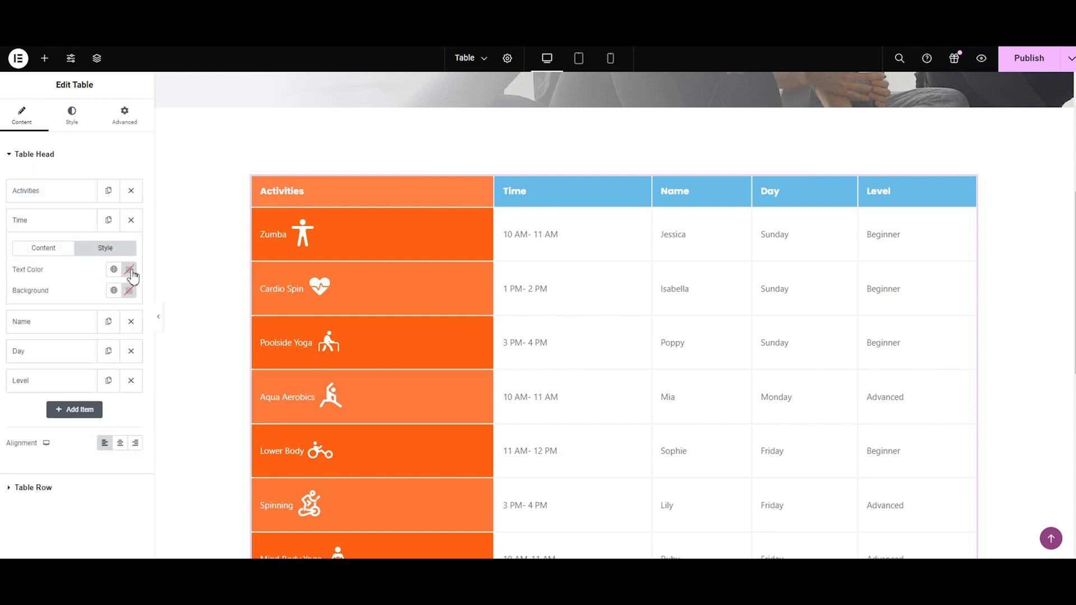
pyautogui.click(129, 270)
pyautogui.press('Escape')
pyautogui.click(129, 290)
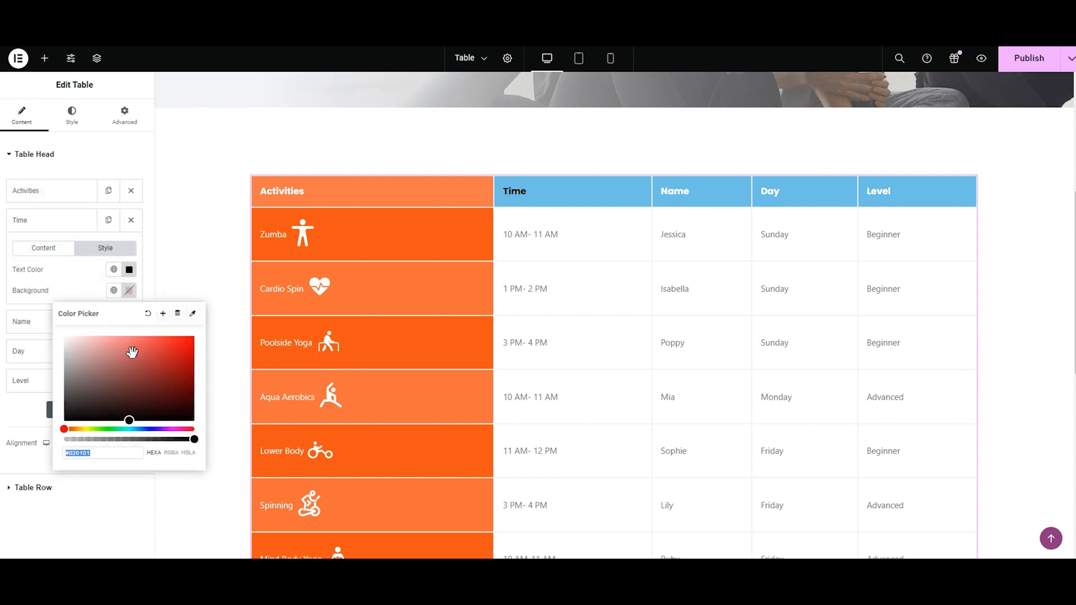
pyautogui.hotkey('ctrl', 'a')
pyautogui.hotkey('ctrl', 'v')
pyautogui.click(28, 230)
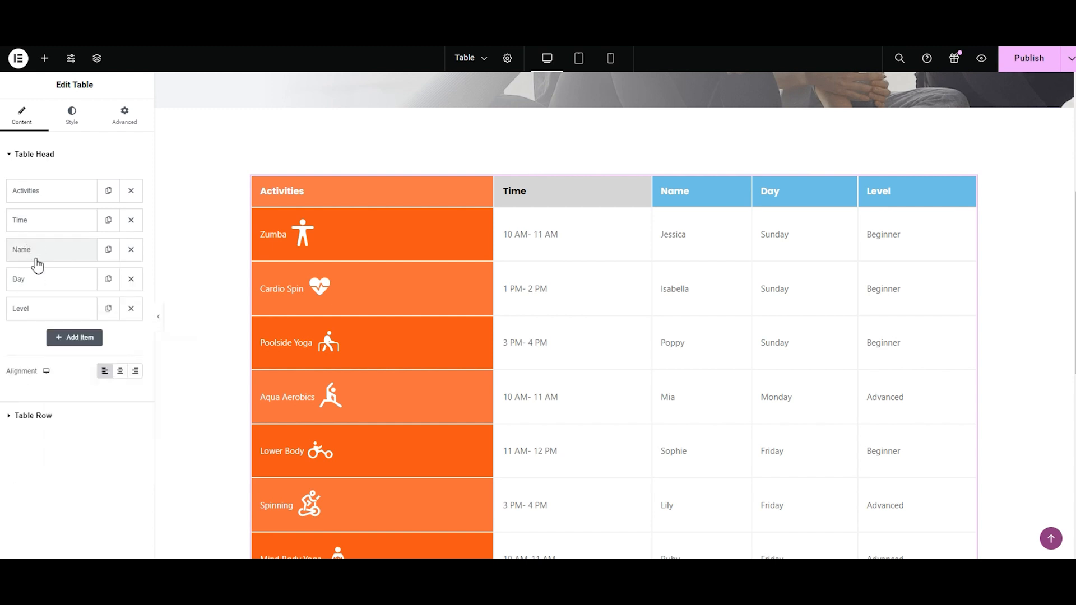
# Step: Give the Name head cell #000000 text and a #D5D5D5 background
pyautogui.click(35, 252)
pyautogui.click(104, 278)
pyautogui.click(129, 298)
pyautogui.click(129, 429)
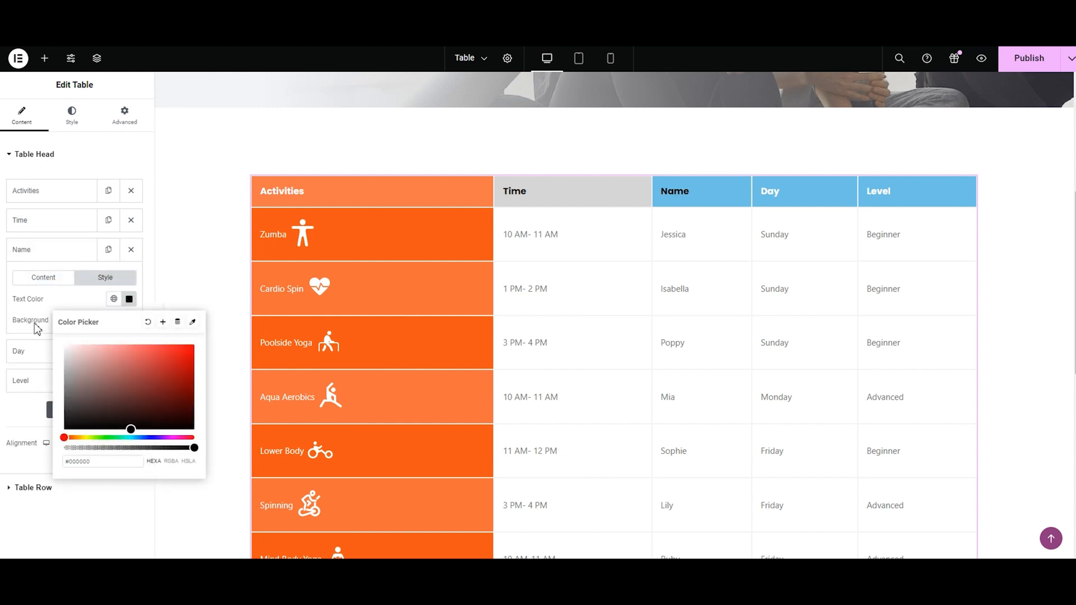
pyautogui.click(51, 334)
pyautogui.click(129, 323)
pyautogui.write('#D5D5D5')
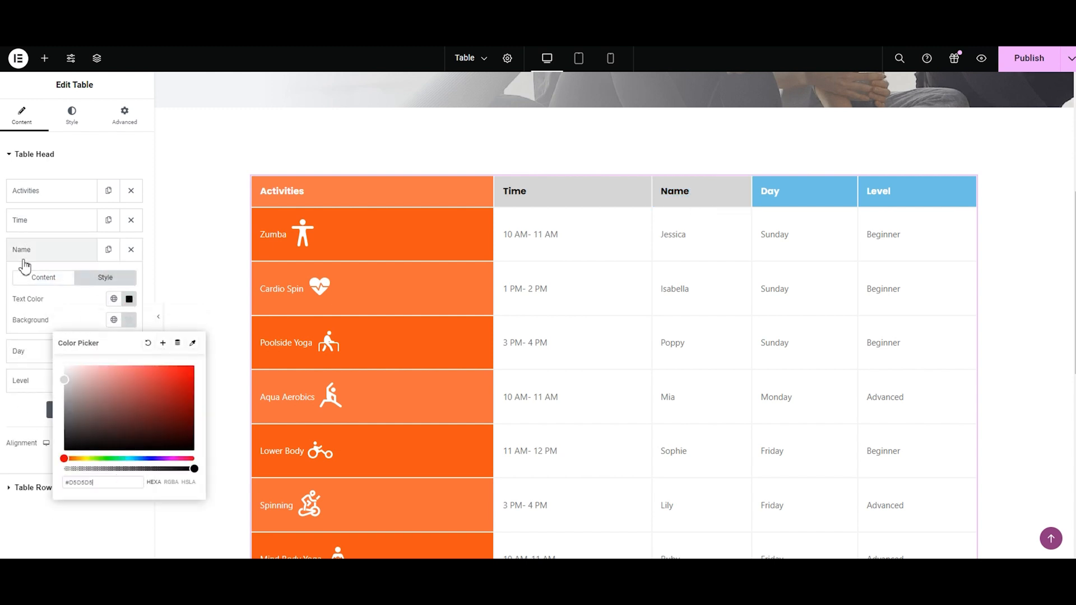
# Step: Give the Day head cell black text and a #D5D5D5 background
pyautogui.click(19, 350)
pyautogui.click(105, 307)
pyautogui.click(129, 328)
pyautogui.click(128, 460)
pyautogui.click(48, 347)
pyautogui.click(129, 349)
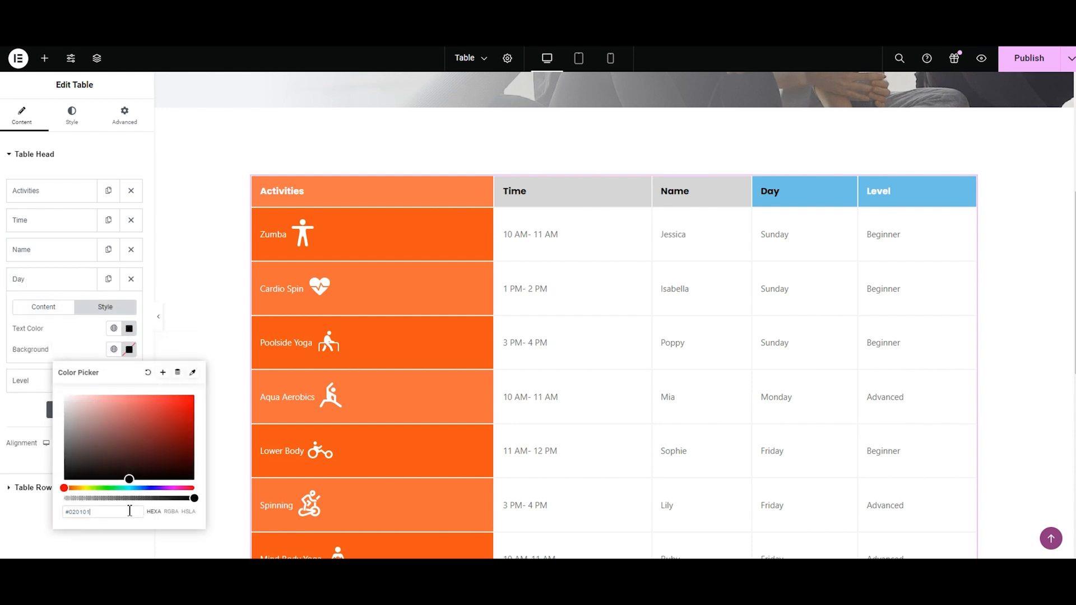
pyautogui.write('#D5D5D5')
pyautogui.click(28, 286)
# Step: Give the Level head cell black text and a #D5D5D5 background
pyautogui.click(26, 308)
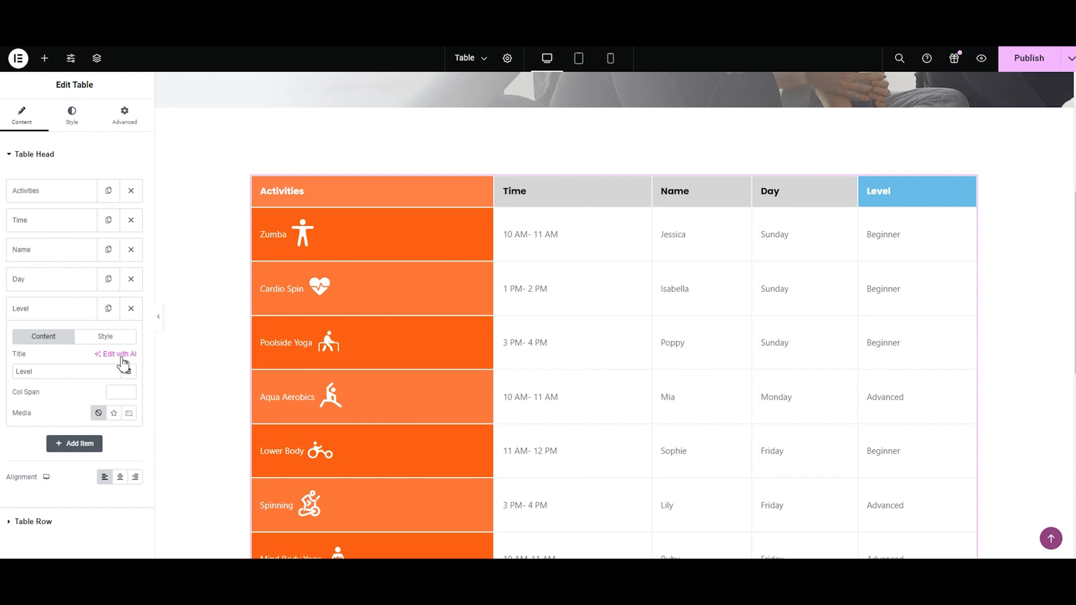
pyautogui.click(129, 357)
pyautogui.click(129, 488)
pyautogui.click(45, 387)
pyautogui.click(128, 379)
pyautogui.hotkey('ctrl', 'v')
# Step: Try the Dotted, Dashed and Groove border types in the table head's general style, and set the border type to Double
pyautogui.click(71, 115)
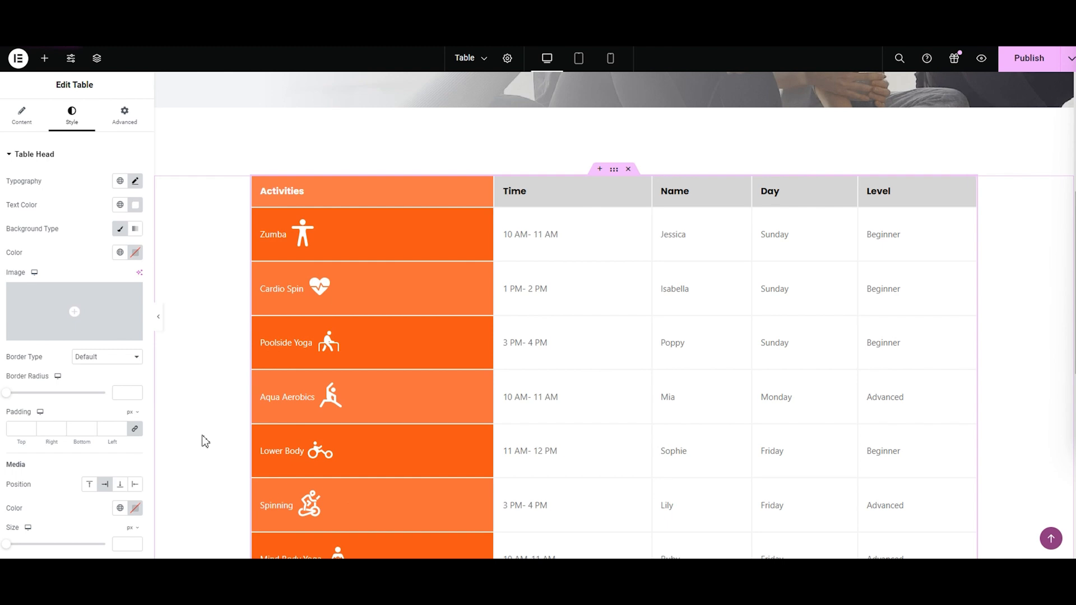
pyautogui.click(114, 359)
pyautogui.click(116, 395)
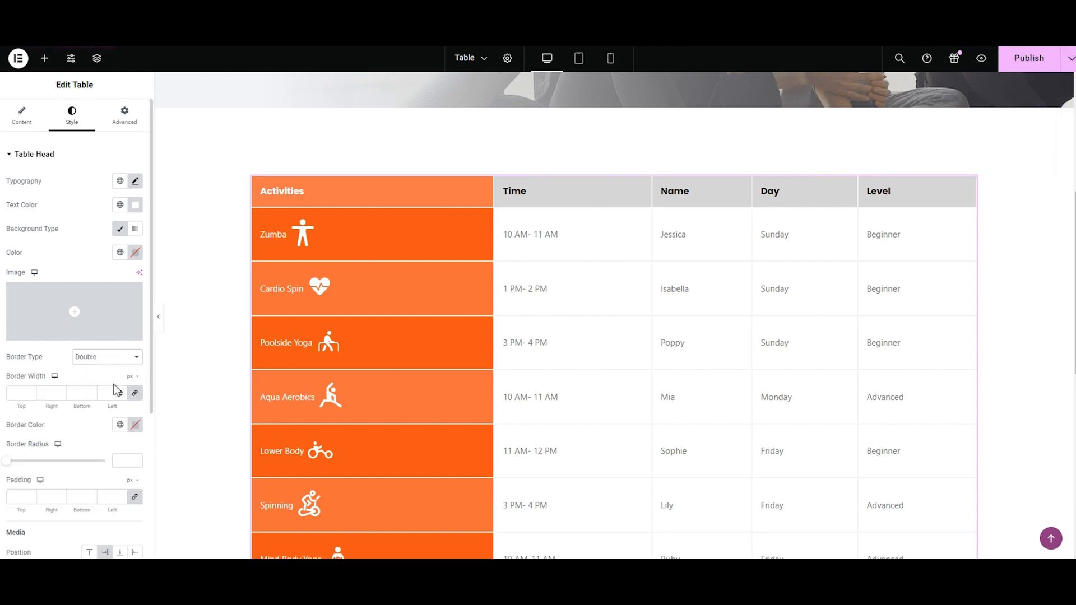
pyautogui.click(108, 359)
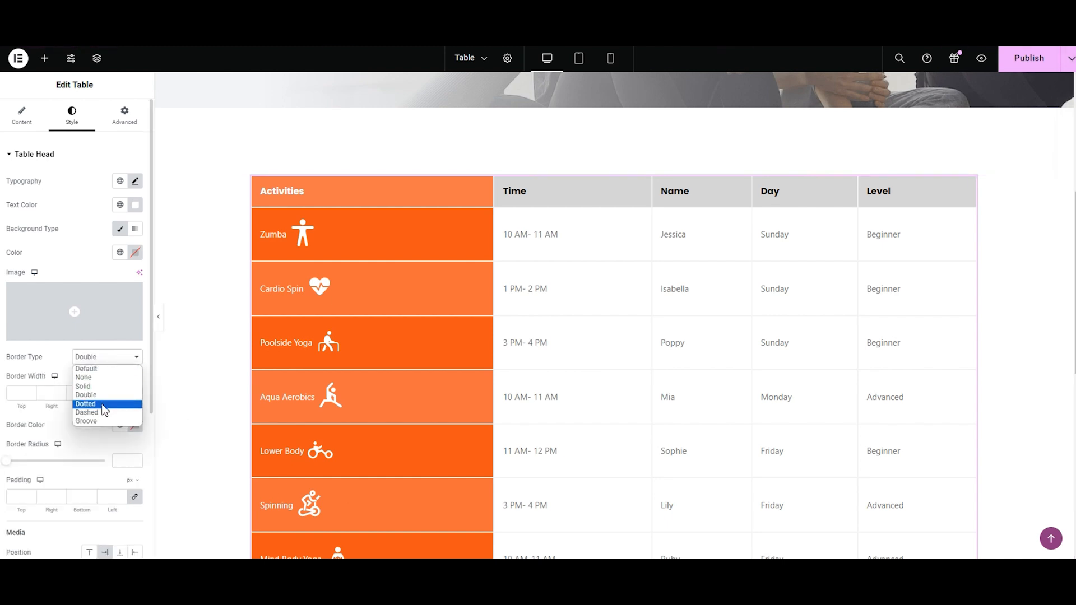
pyautogui.click(104, 404)
pyautogui.click(101, 361)
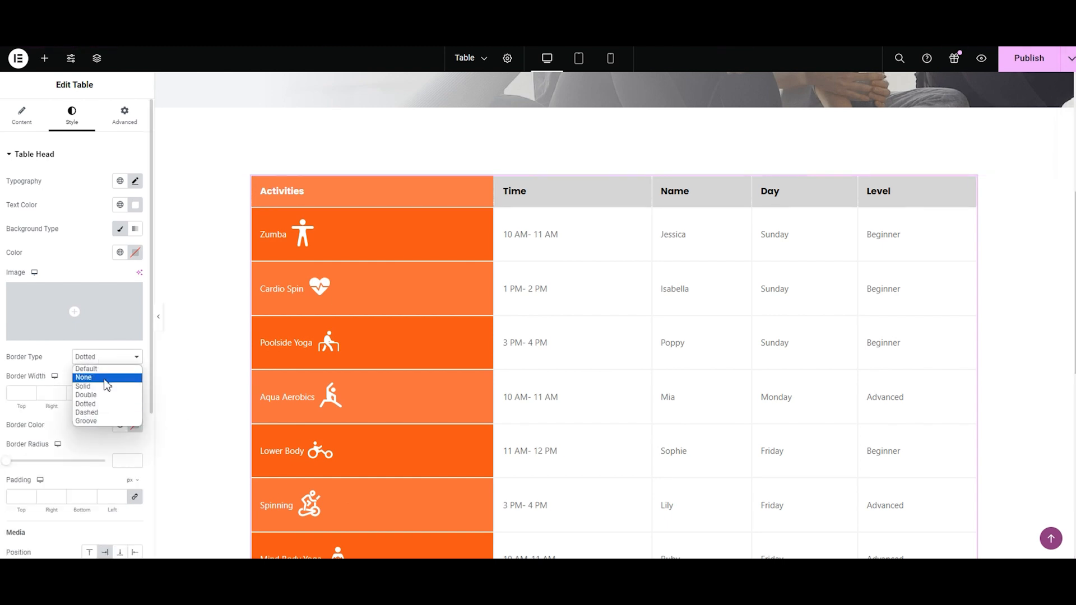
pyautogui.click(106, 412)
pyautogui.click(82, 359)
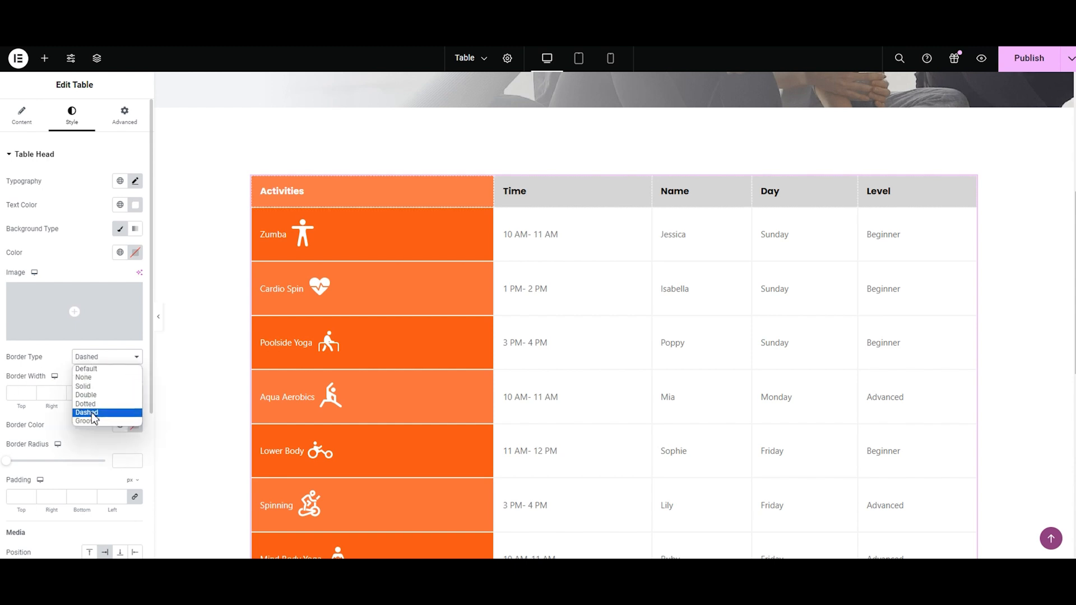
pyautogui.click(90, 421)
pyautogui.click(91, 358)
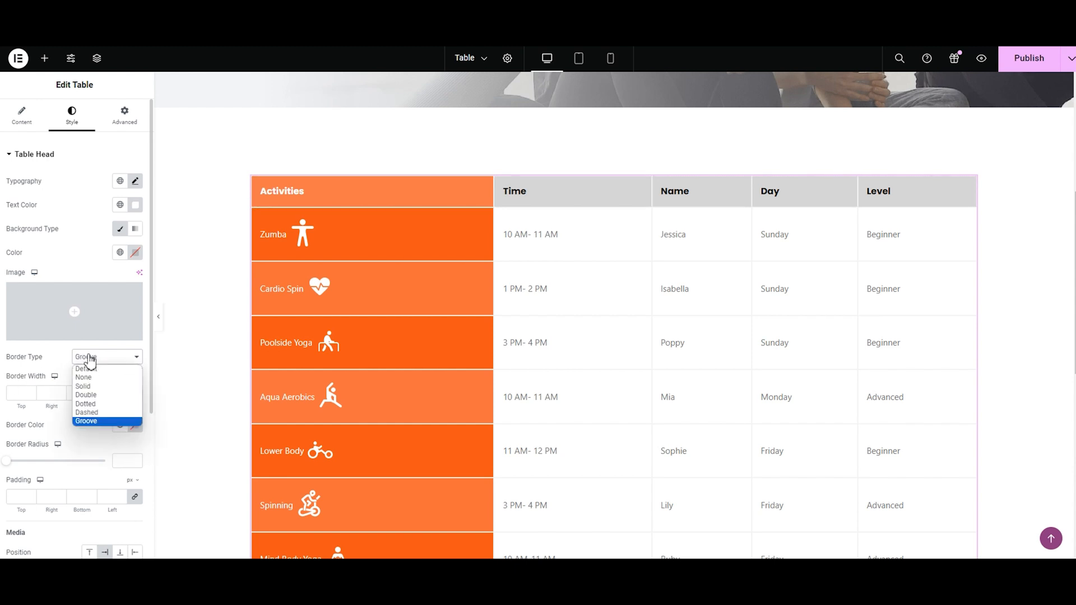
pyautogui.click(87, 395)
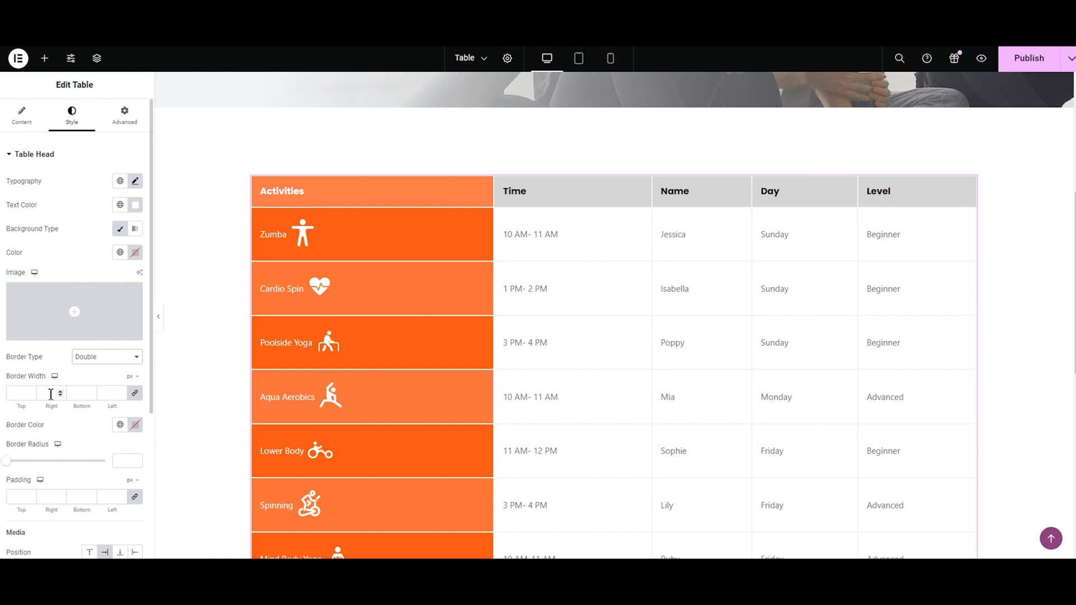
# Step: Set the table head's border width to 3 px on all sides and its border color to near-black
pyautogui.click(60, 392)
pyautogui.click(60, 392)
pyautogui.click(60, 392)
pyautogui.click(60, 395)
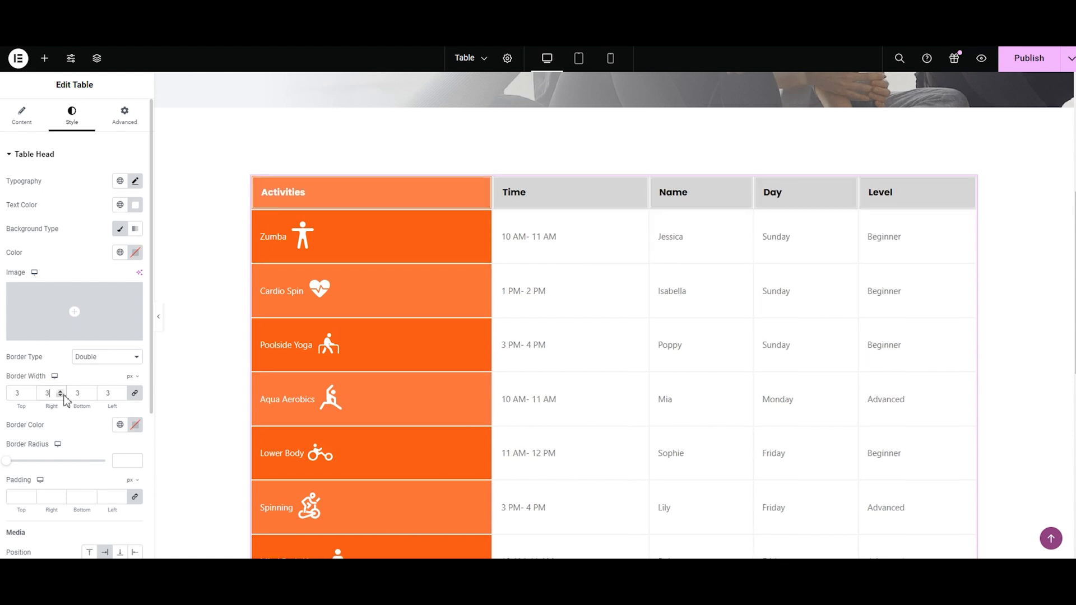
pyautogui.click(135, 424)
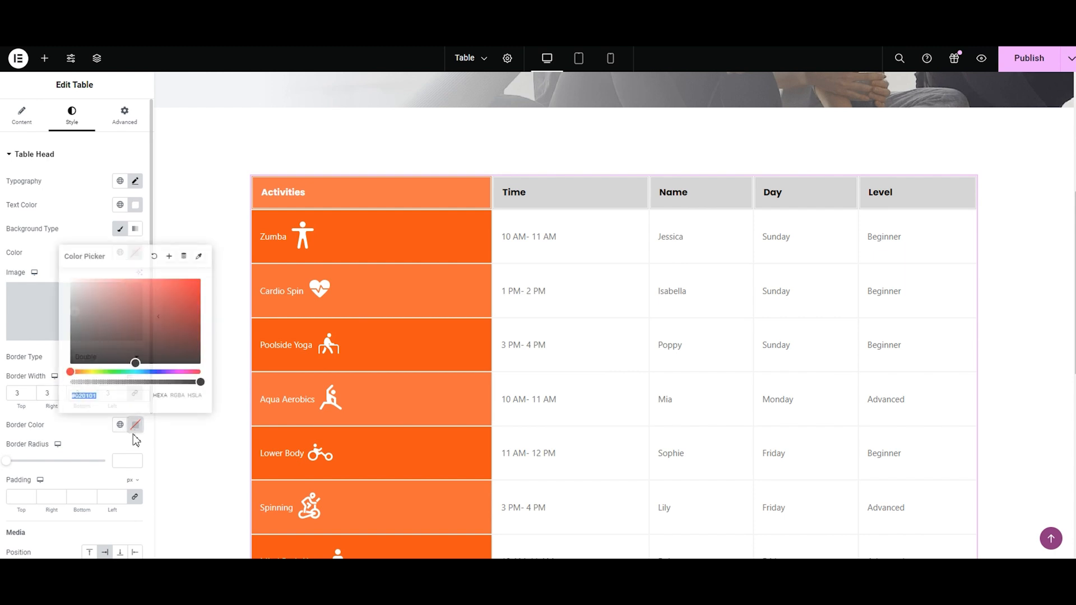
pyautogui.moveTo(137, 366); pyautogui.dragTo(175, 356)
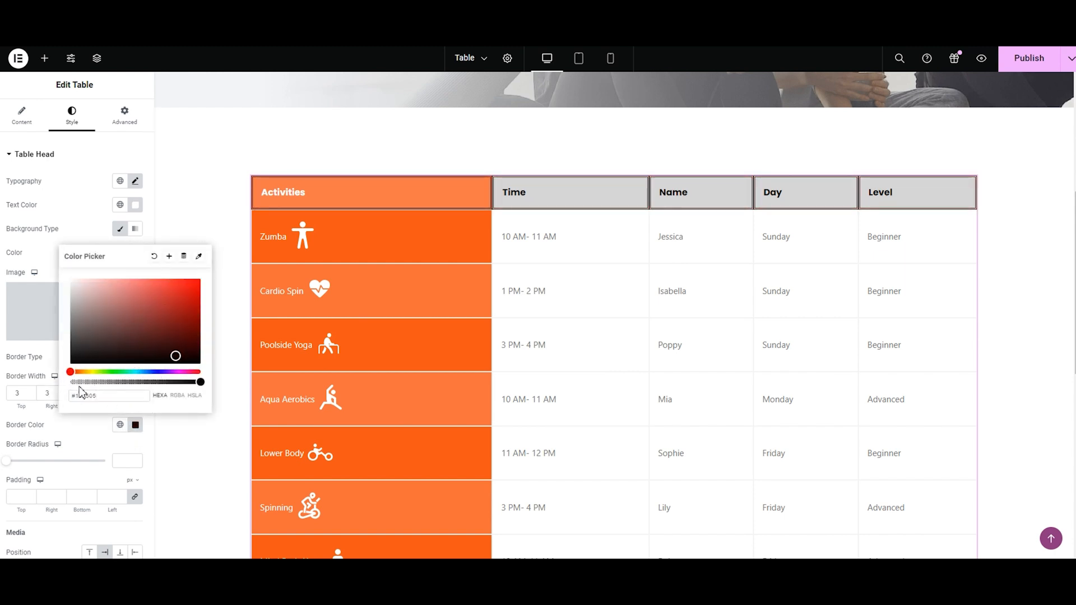
pyautogui.click(28, 453)
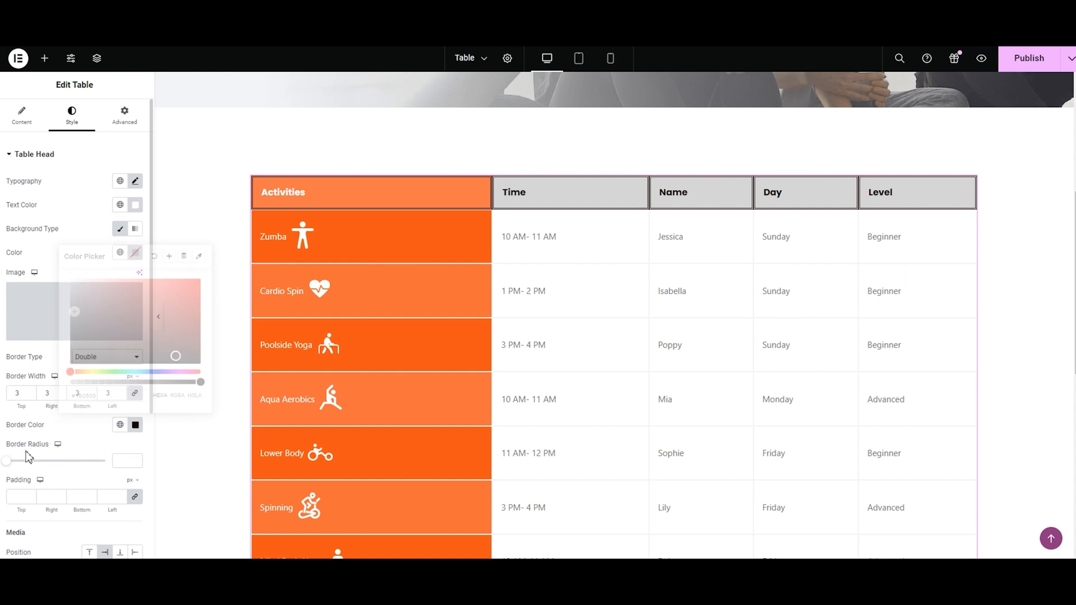
# Step: Set the table head's border radius to 33, try paddings of 8 and 4 px, and set the padding to -1 px on all sides
pyautogui.moveTo(6, 465); pyautogui.dragTo(39, 475)
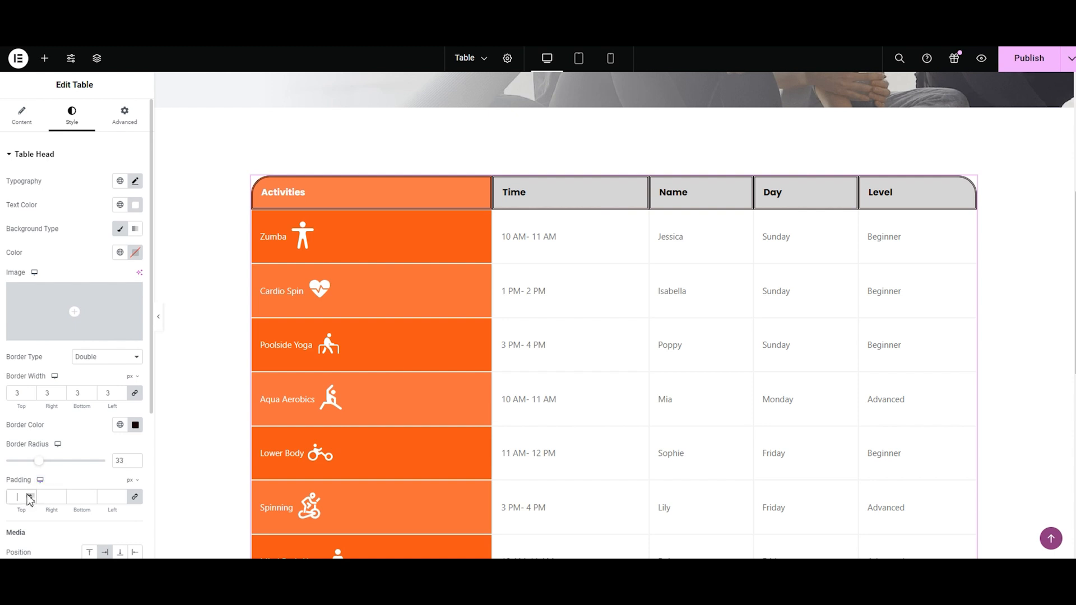
pyautogui.click(29, 495)
pyautogui.click(29, 495)
pyautogui.click(28, 495)
pyautogui.click(29, 495)
pyautogui.click(30, 495)
pyautogui.click(30, 495)
pyautogui.click(30, 495)
pyautogui.click(30, 495)
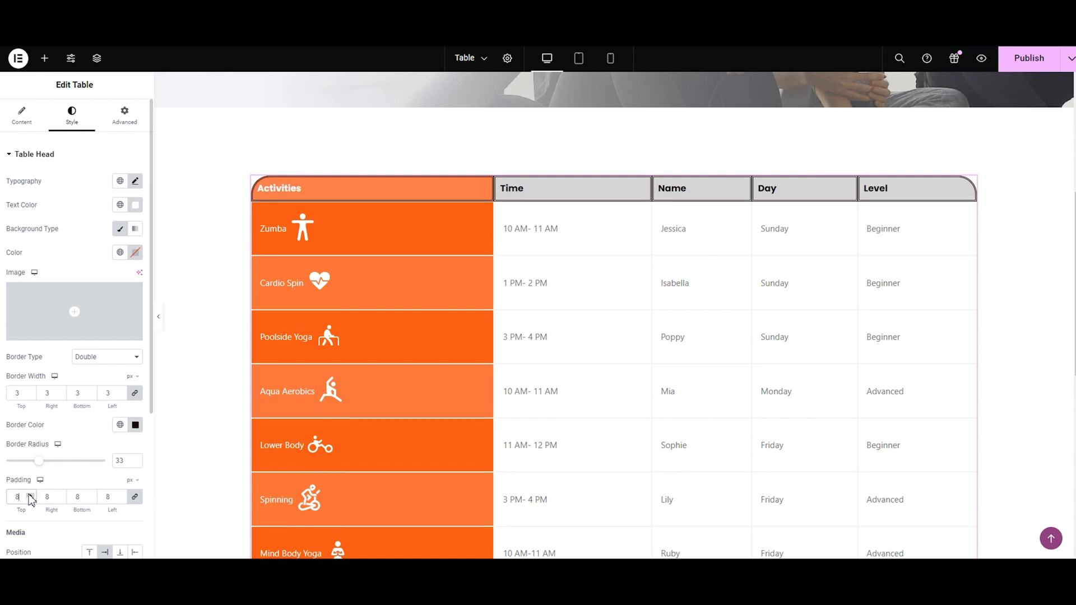
pyautogui.click(31, 499)
pyautogui.click(30, 499)
pyautogui.click(30, 499)
pyautogui.click(30, 499)
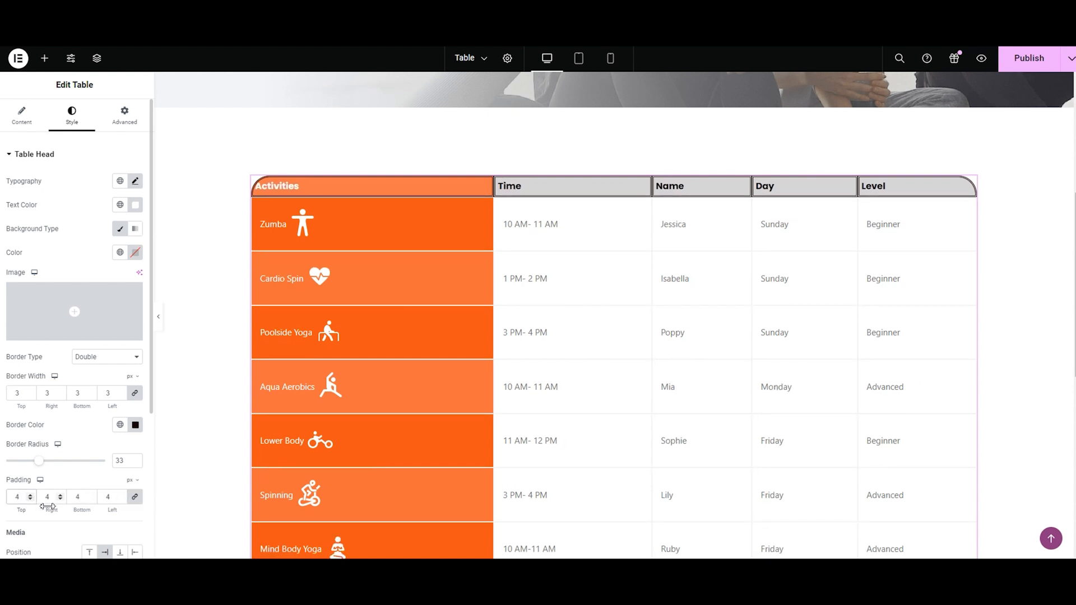
pyautogui.click(121, 500)
pyautogui.click(121, 499)
pyautogui.click(122, 499)
pyautogui.click(121, 500)
pyautogui.click(121, 499)
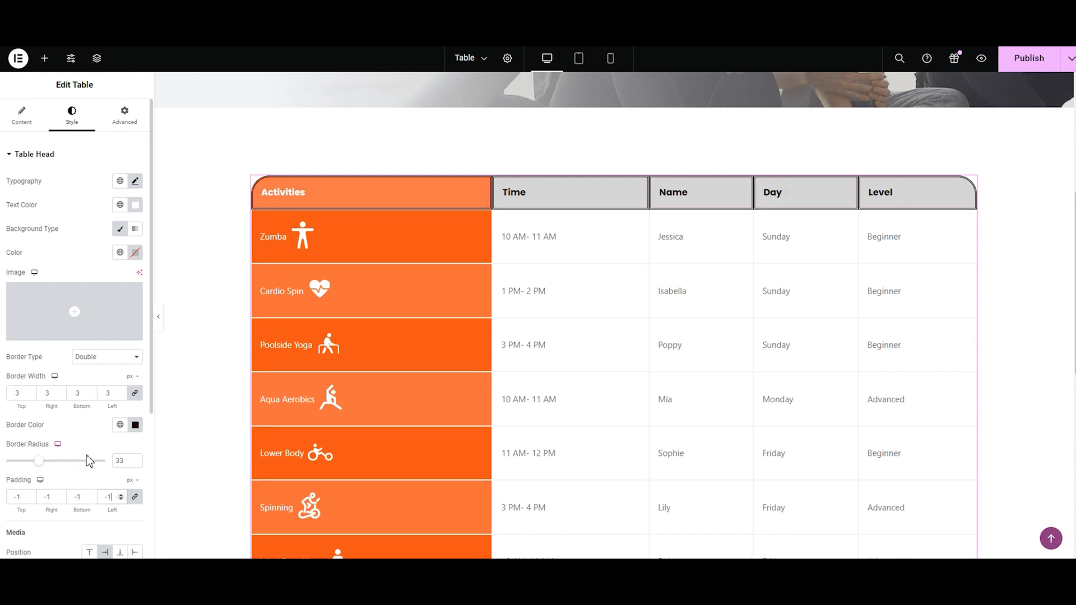
# Step: Set the table head's border type back to Default
pyautogui.click(107, 358)
pyautogui.click(106, 370)
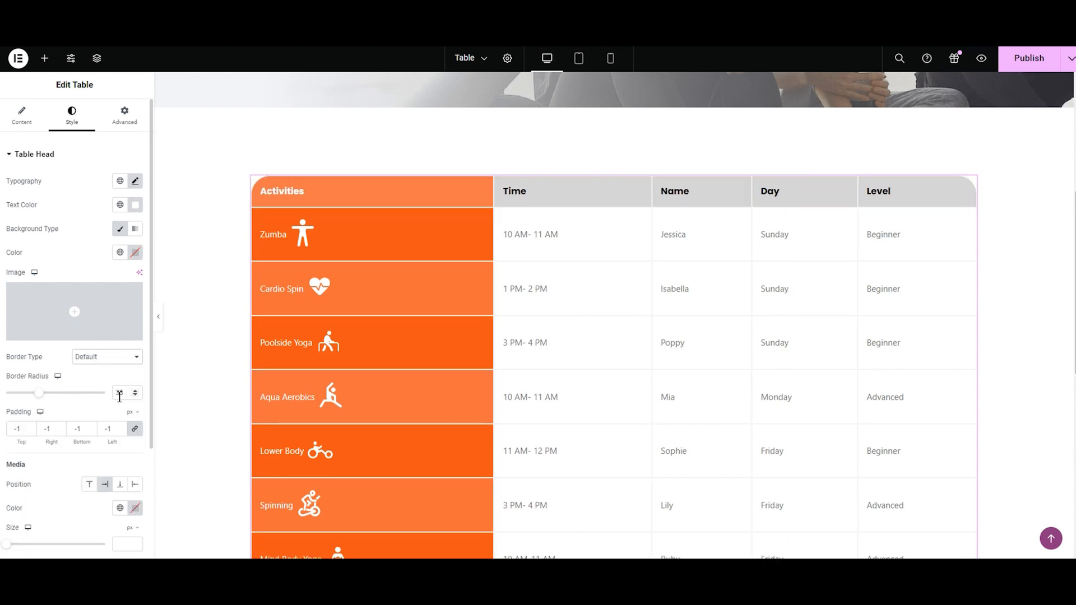
# Step: Clear the table head's border radius value and collapse its style settings
pyautogui.press('BackSpace')
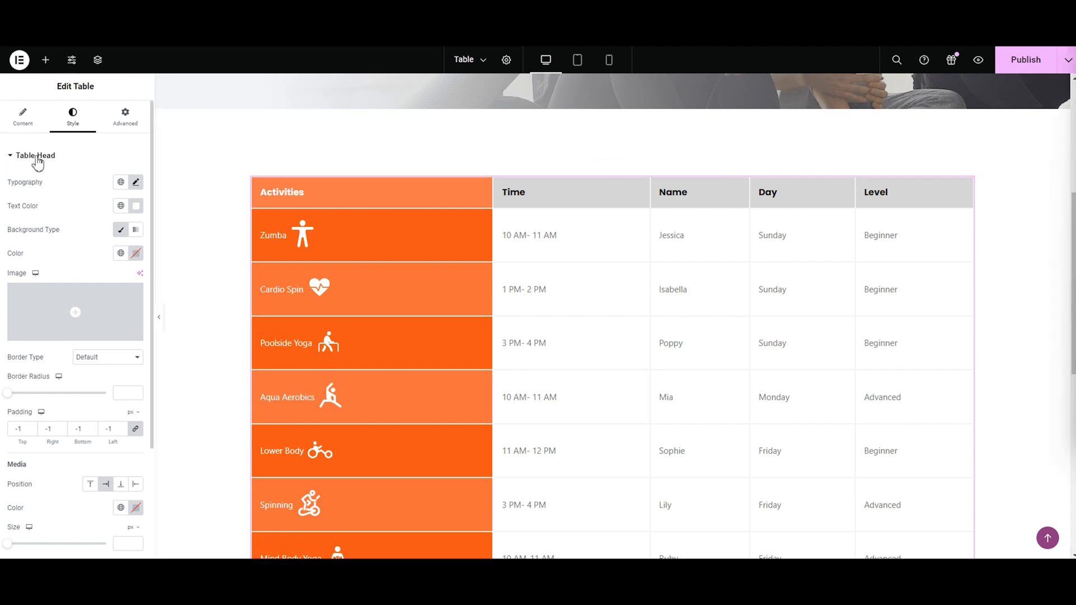
pyautogui.click(35, 156)
# Step: Set the table rows' typography to the Poppins font family at a size of 16 px
pyautogui.click(34, 188)
pyautogui.click(136, 209)
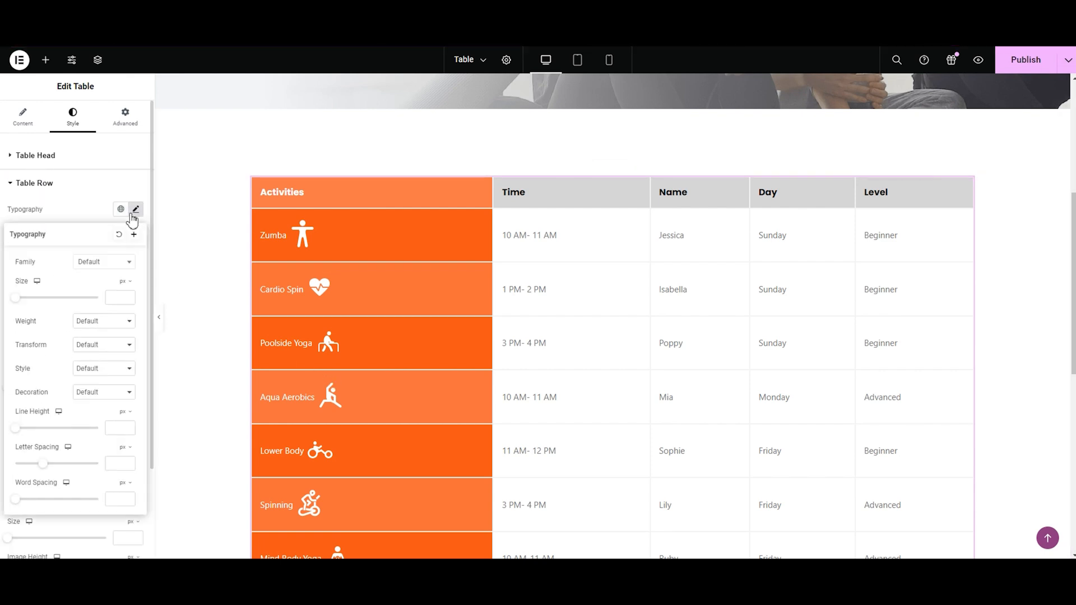
pyautogui.click(114, 263)
pyautogui.write('popp')
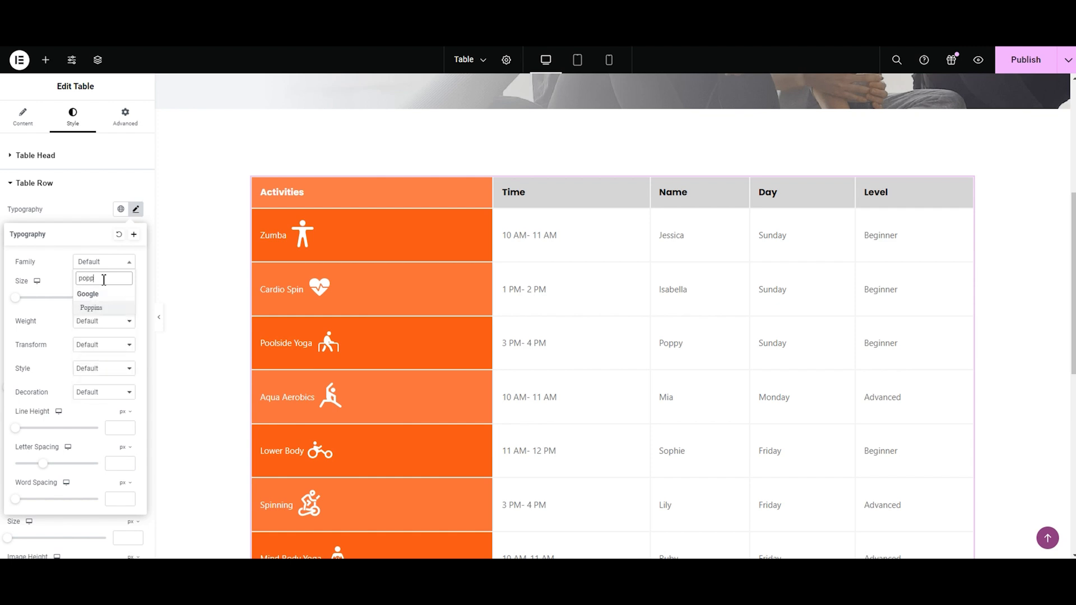
pyautogui.click(90, 308)
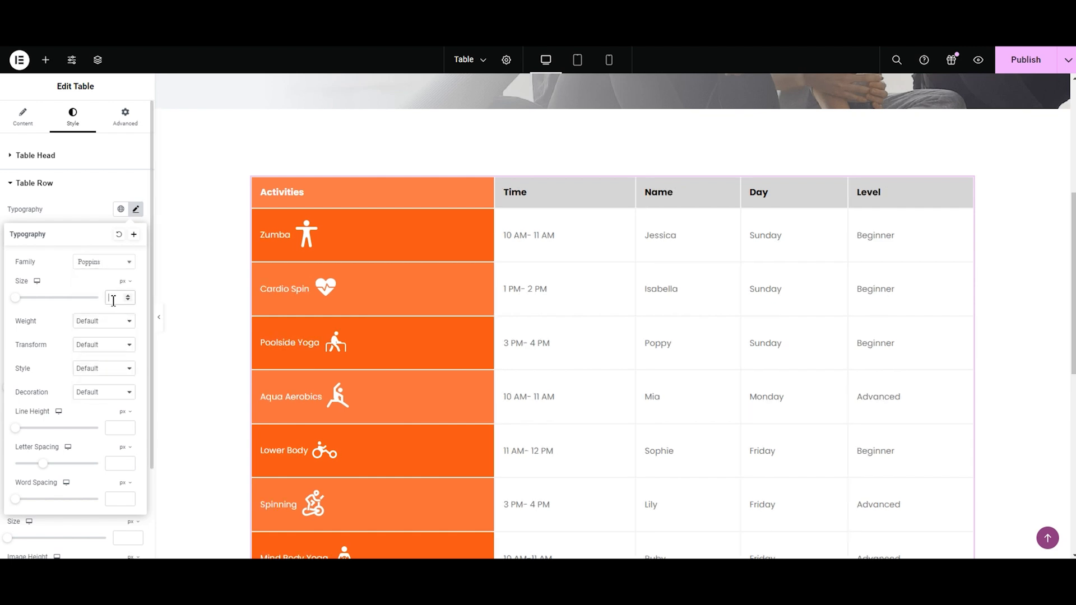
pyautogui.write('16')
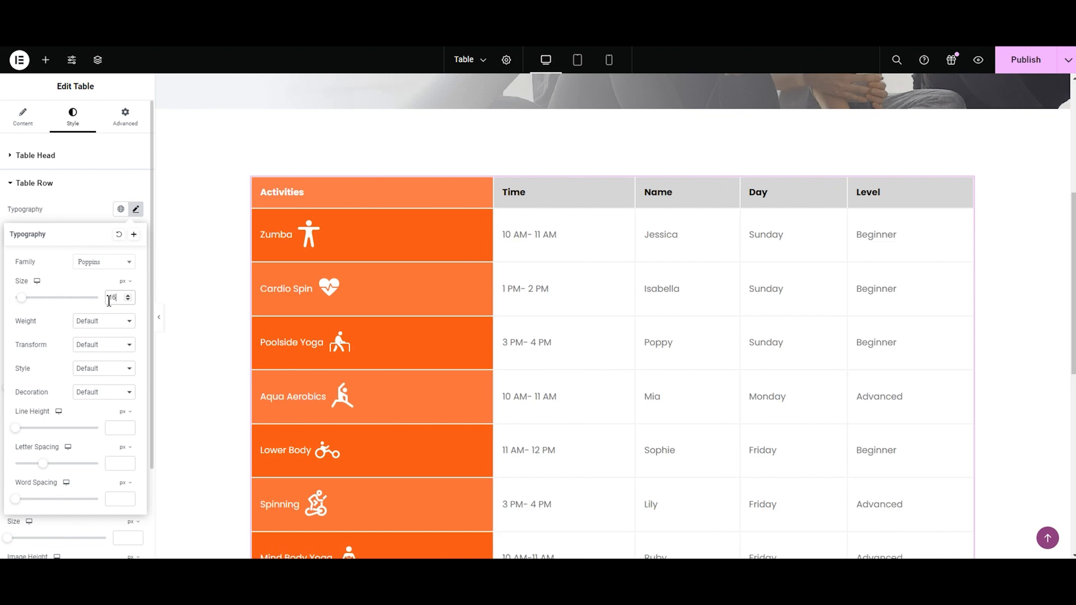
# Step: Try the 700 (Bold) weight for the table row text, and set the weight to 500 (Medium)
pyautogui.click(101, 321)
pyautogui.click(109, 386)
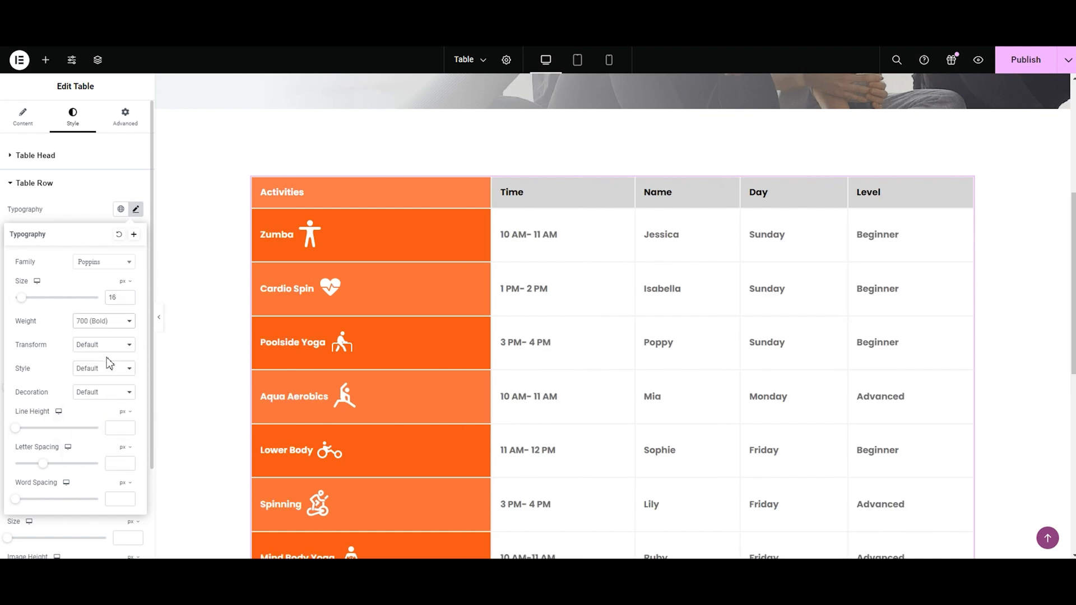
pyautogui.click(105, 321)
pyautogui.click(95, 358)
pyautogui.click(93, 322)
pyautogui.click(92, 370)
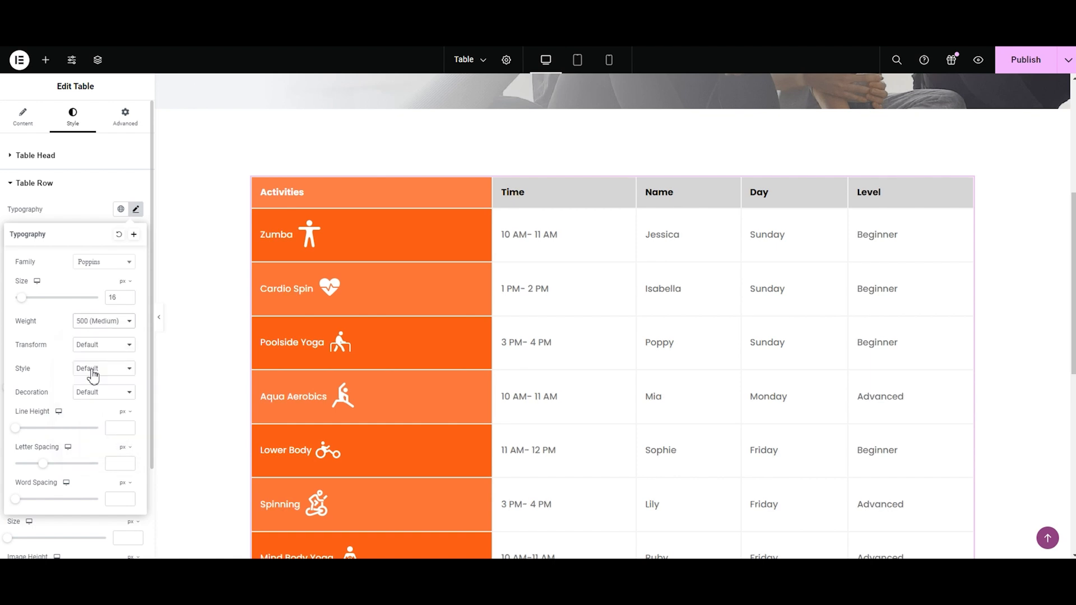
pyautogui.click(61, 215)
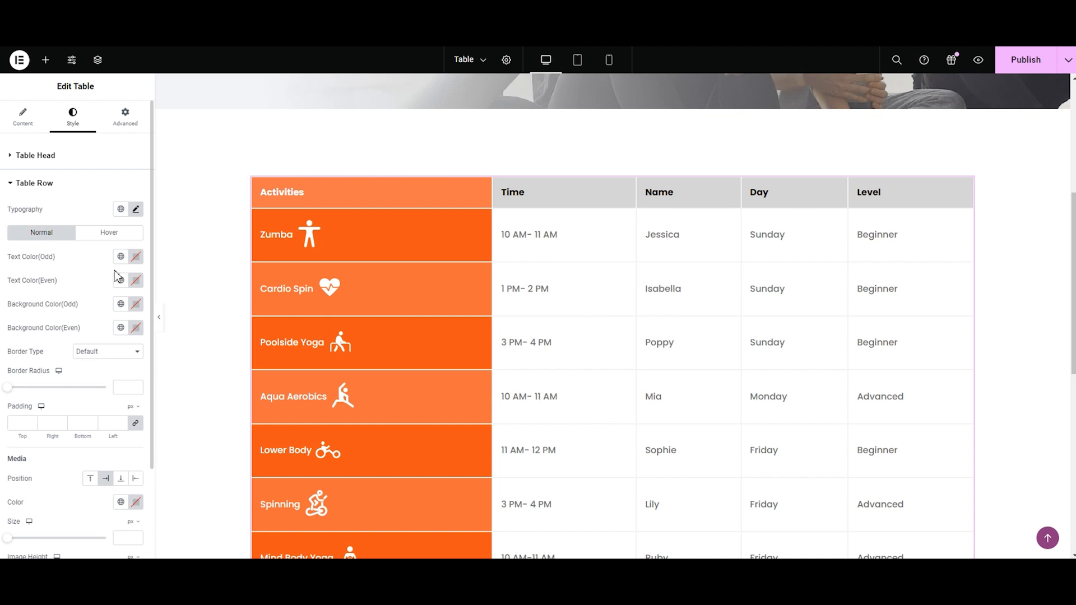
# Step: Set the table rows' normal text color to green #47D393 for odd rows and #E78686 for even rows
pyautogui.click(135, 256)
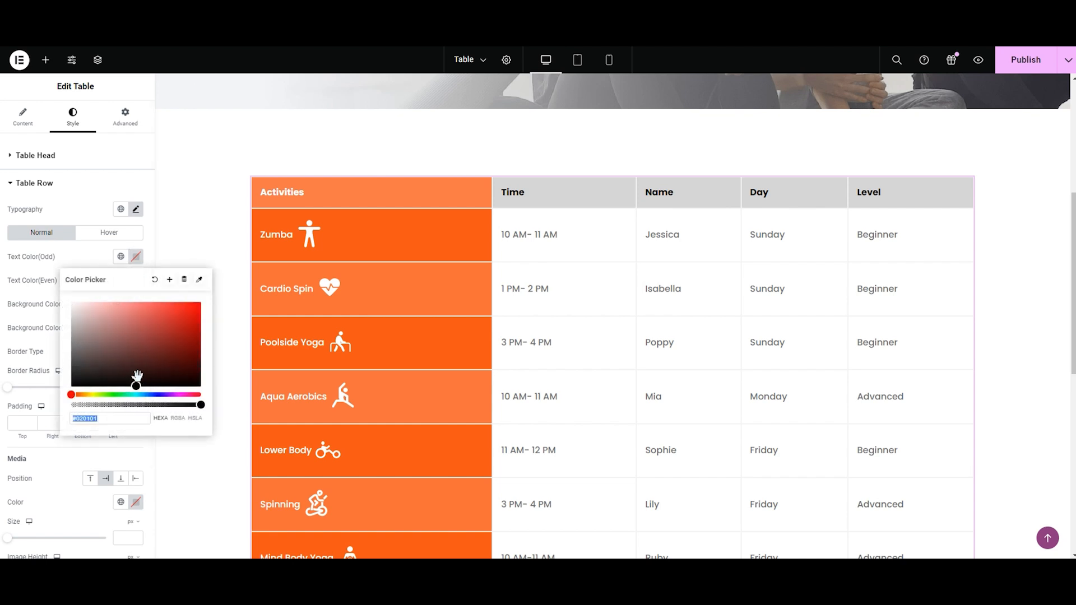
pyautogui.moveTo(137, 381)
pyautogui.mouseDown()
pyautogui.moveTo(121, 341)
pyautogui.moveTo(137, 308)
pyautogui.mouseUp()
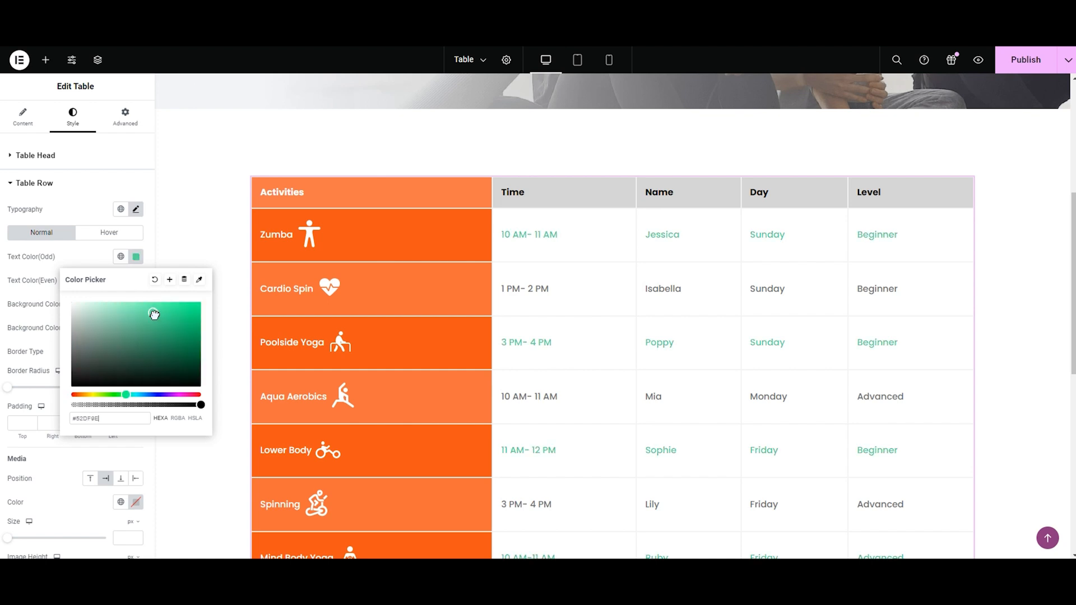
pyautogui.moveTo(154, 314); pyautogui.dragTo(157, 316)
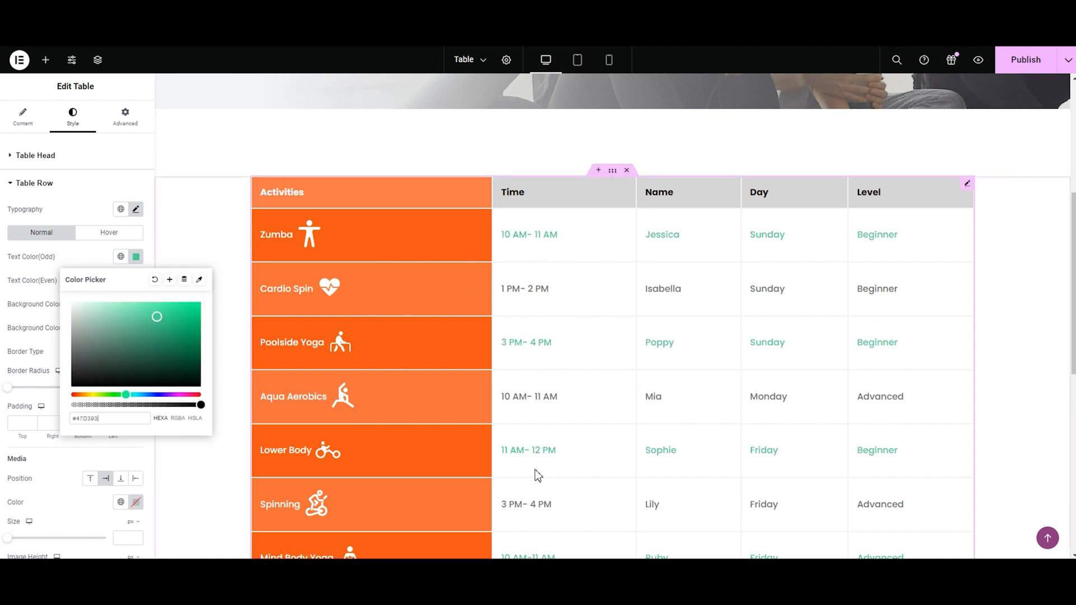
pyautogui.click(135, 280)
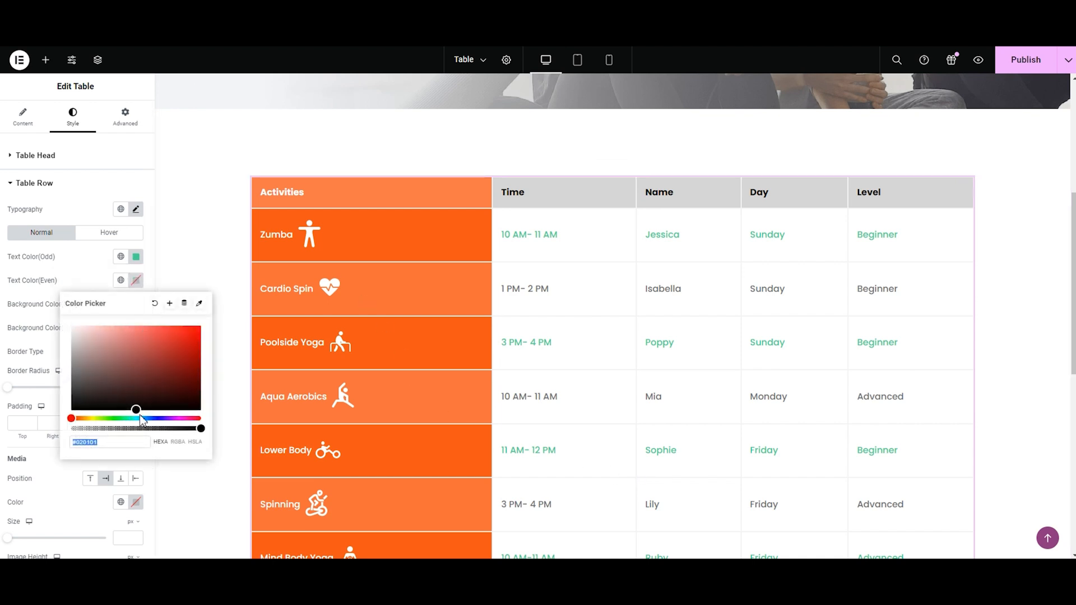
pyautogui.moveTo(137, 411)
pyautogui.mouseDown()
pyautogui.moveTo(114, 353)
pyautogui.moveTo(125, 333)
pyautogui.mouseUp()
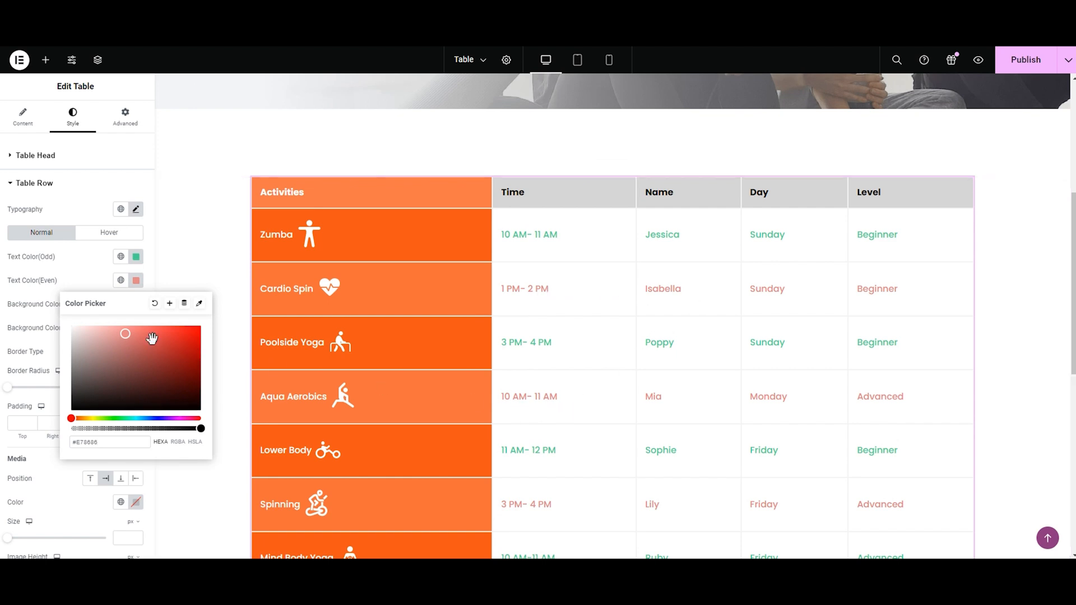
pyautogui.click(15, 315)
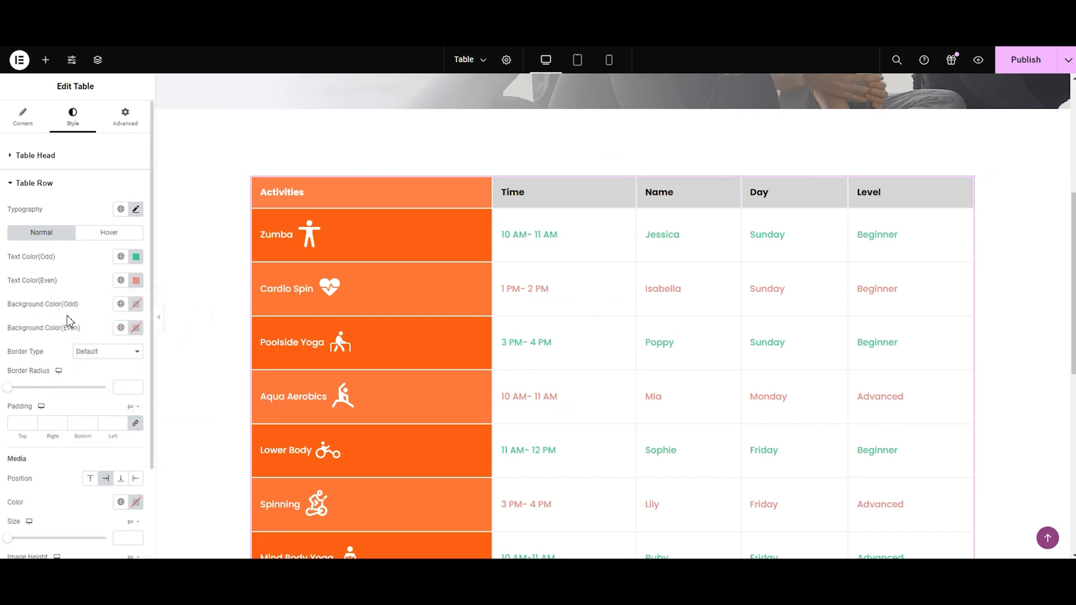
# Step: Set the odd table rows' normal background color to #8B6D6D and try a custom background color for the even rows
pyautogui.click(136, 304)
pyautogui.moveTo(138, 433)
pyautogui.mouseDown()
pyautogui.moveTo(115, 377)
pyautogui.moveTo(122, 364)
pyautogui.moveTo(109, 361)
pyautogui.moveTo(100, 389)
pyautogui.mouseUp()
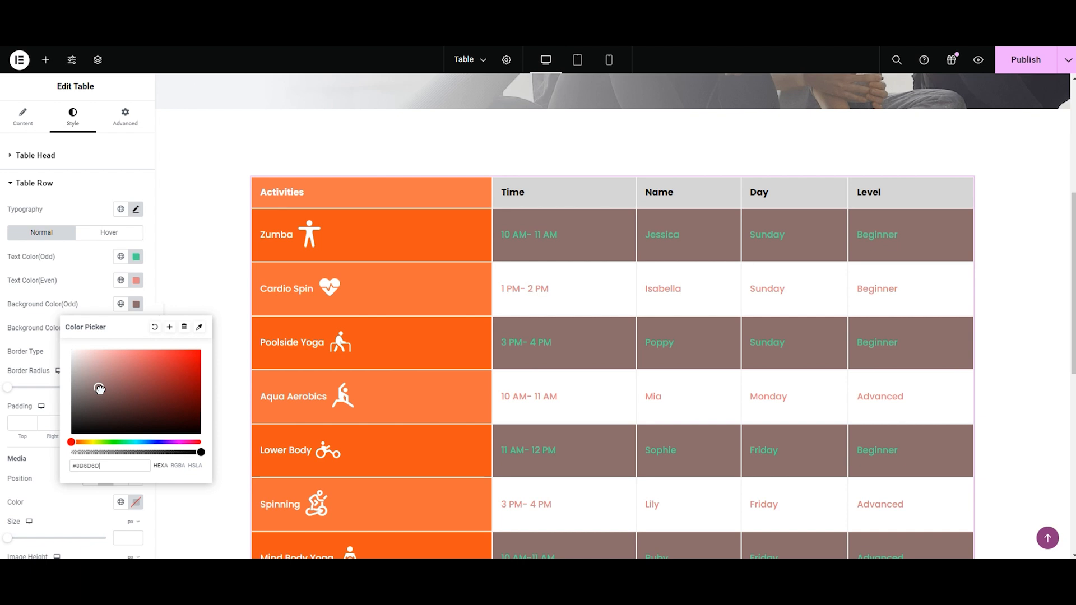
pyautogui.click(92, 288)
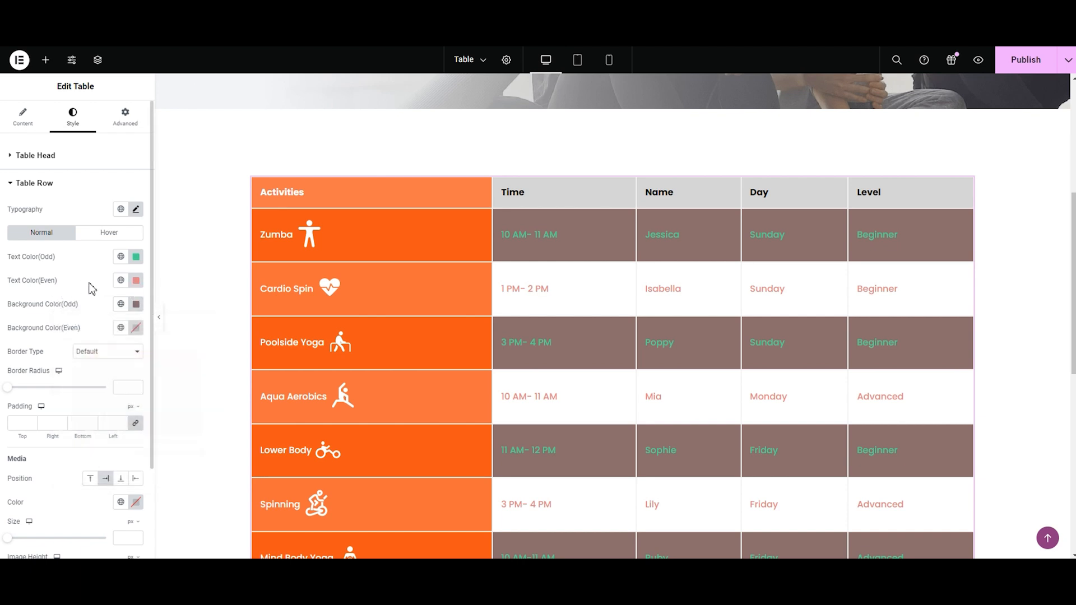
pyautogui.click(140, 286)
pyautogui.click(140, 287)
pyautogui.click(139, 331)
pyautogui.moveTo(137, 455); pyautogui.dragTo(110, 397)
# Step: Clear the table rows' normal background and text colors for both odd and even rows
pyautogui.click(155, 351)
pyautogui.click(136, 304)
pyautogui.click(155, 326)
pyautogui.click(136, 280)
pyautogui.click(156, 304)
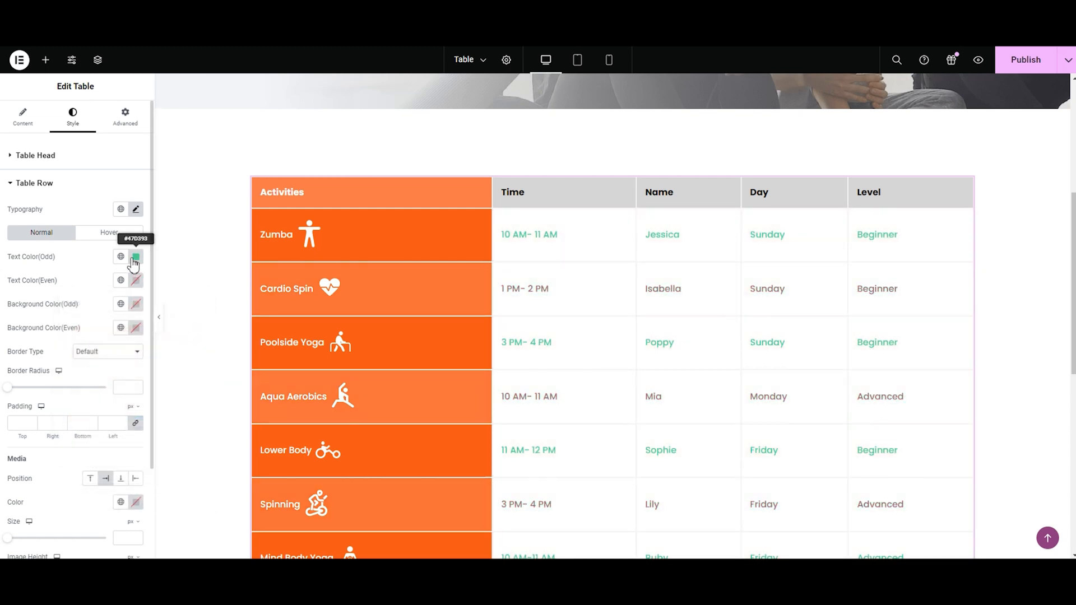
pyautogui.click(136, 256)
pyautogui.click(155, 283)
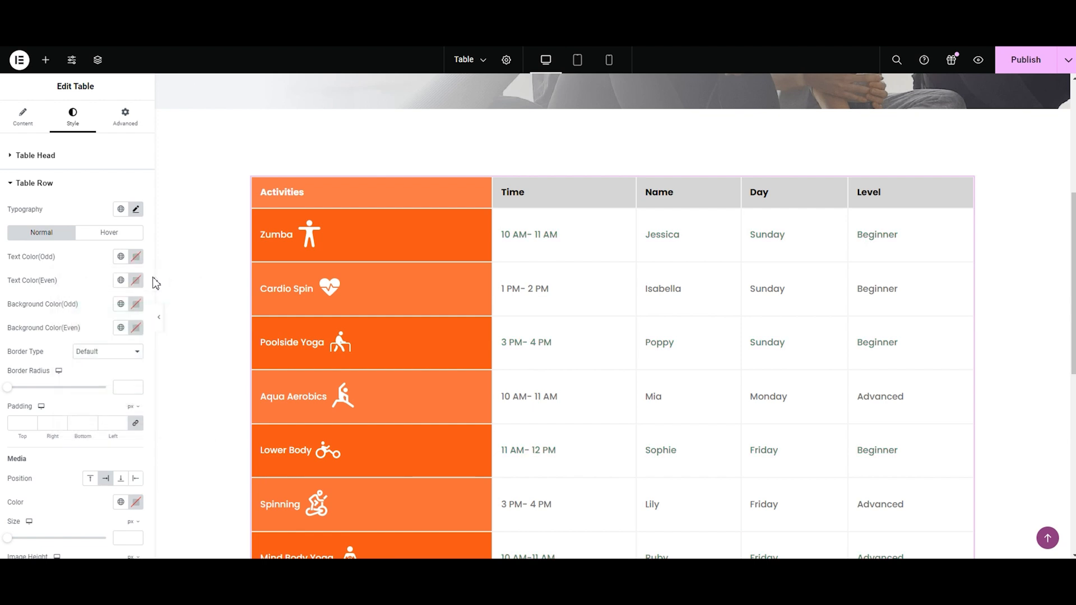
# Step: Set the table rows' hover text color to #FFFFFF for both odd and even rows
pyautogui.click(111, 243)
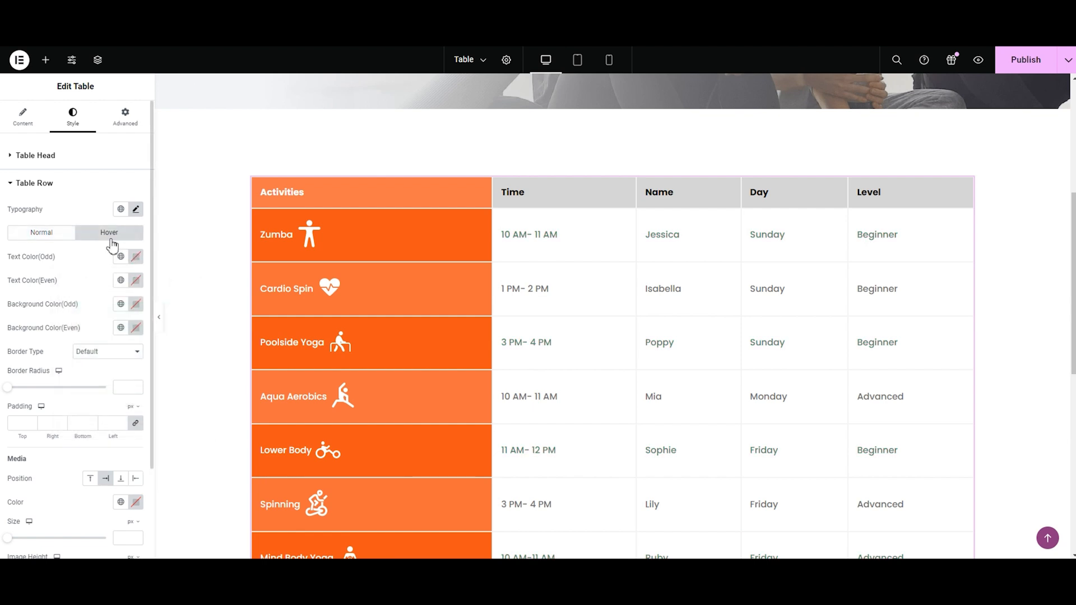
pyautogui.click(135, 257)
pyautogui.click(118, 342)
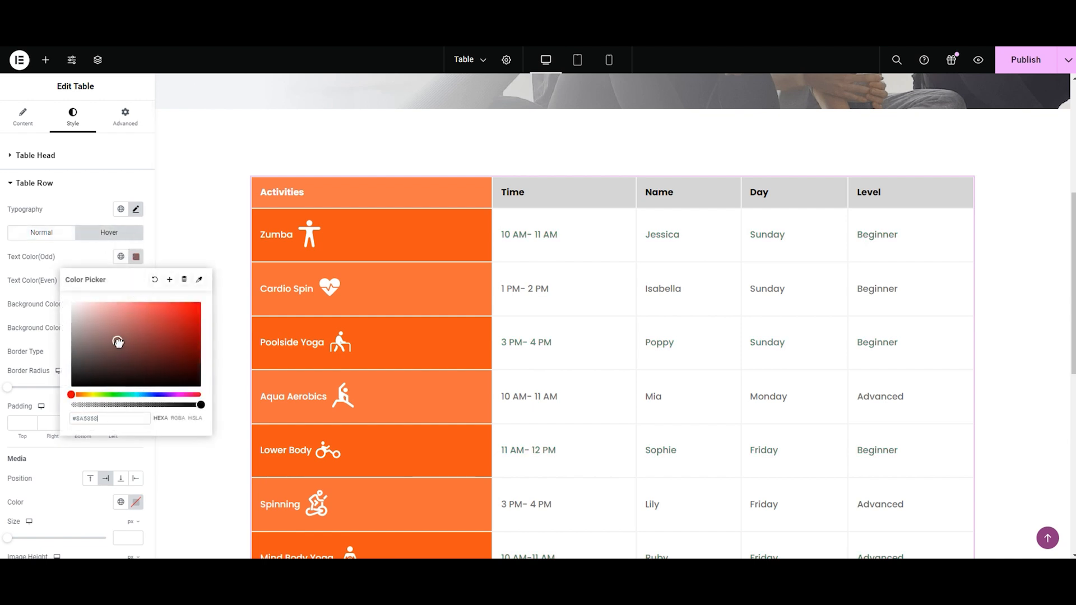
pyautogui.click(45, 294)
pyautogui.click(136, 280)
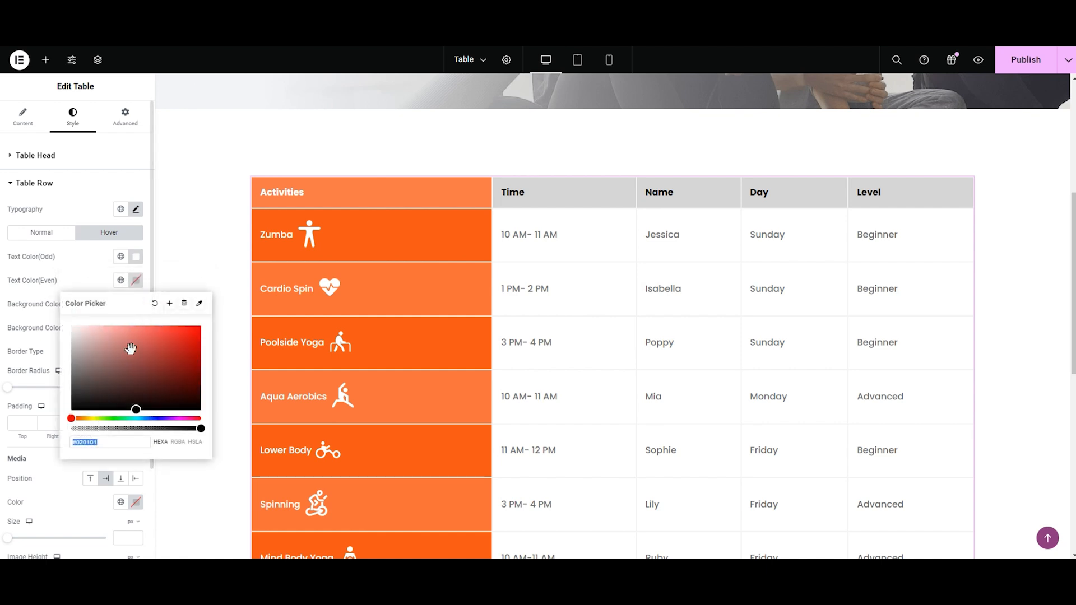
pyautogui.moveTo(135, 411); pyautogui.dragTo(70, 325)
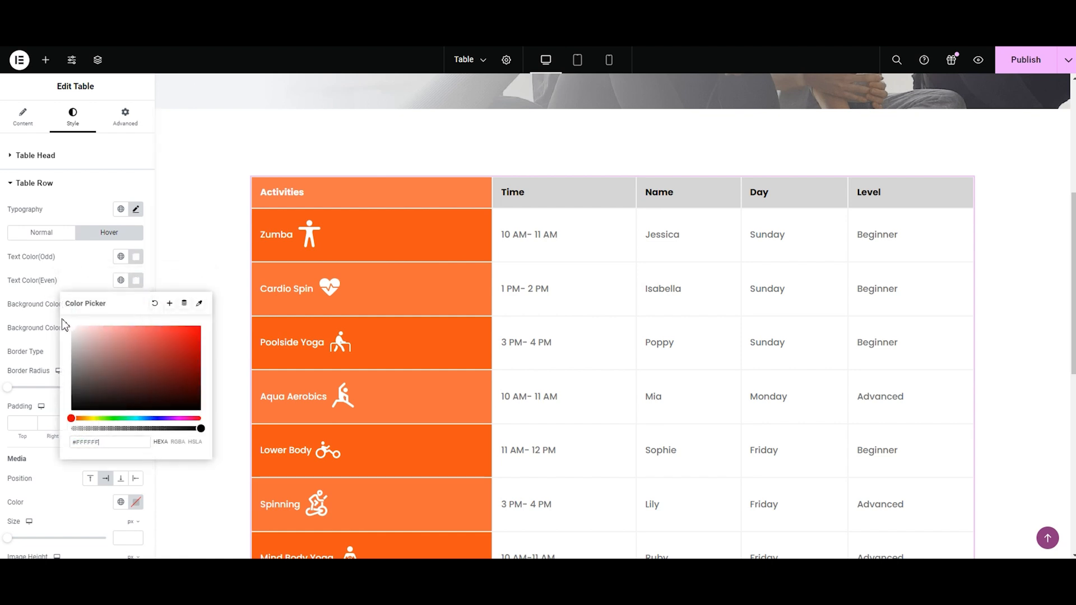
pyautogui.click(42, 316)
# Step: Set the table rows' hover background color to black #000000 for odd rows and turquoise for even rows
pyautogui.click(137, 304)
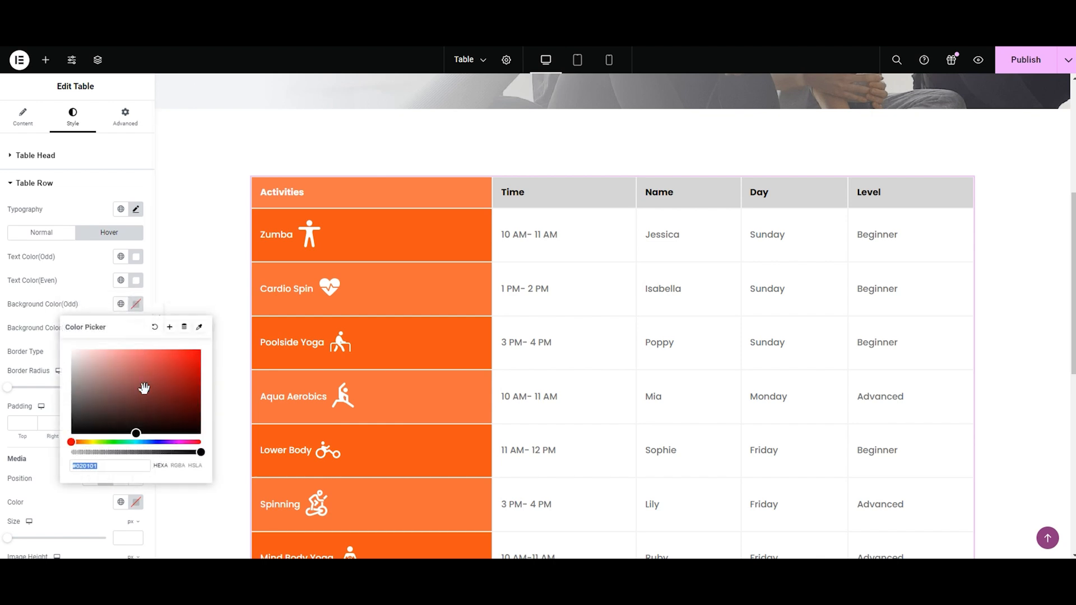
pyautogui.click(136, 433)
pyautogui.click(32, 334)
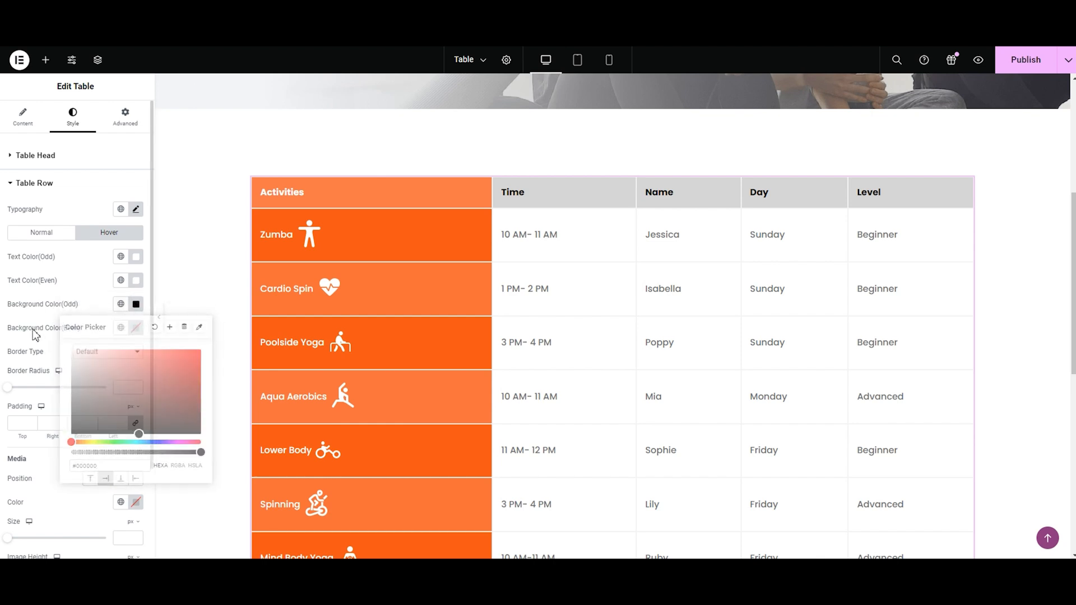
pyautogui.click(136, 328)
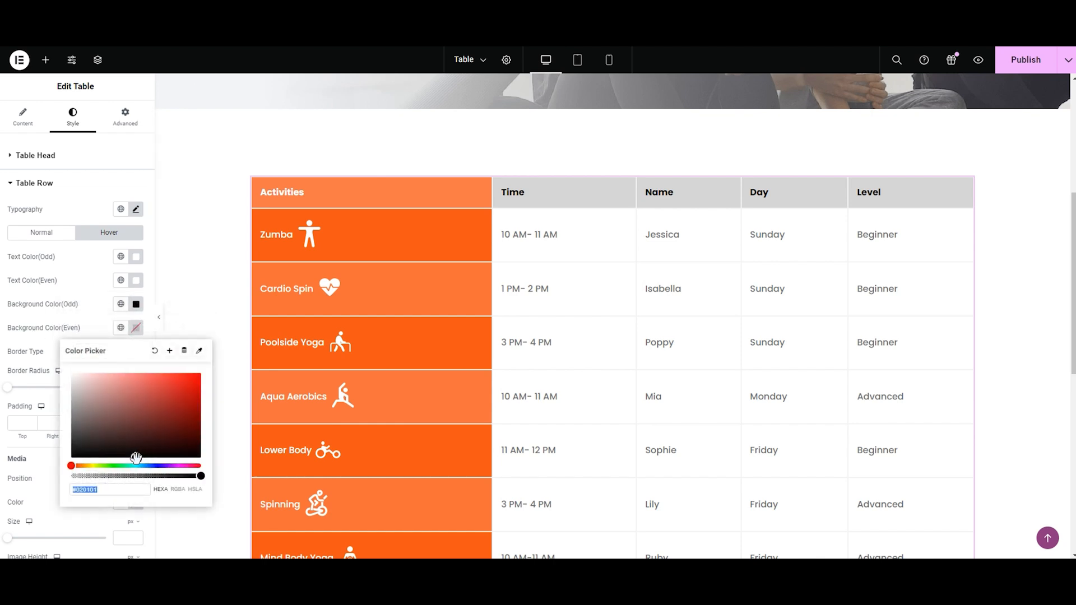
pyautogui.moveTo(70, 468); pyautogui.dragTo(209, 382)
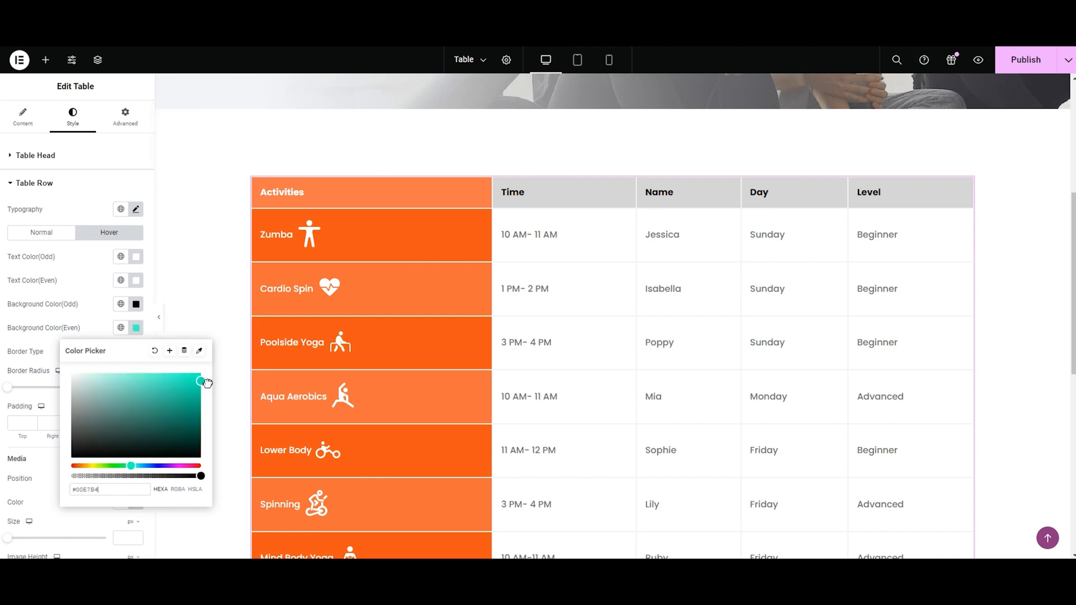
pyautogui.click(28, 344)
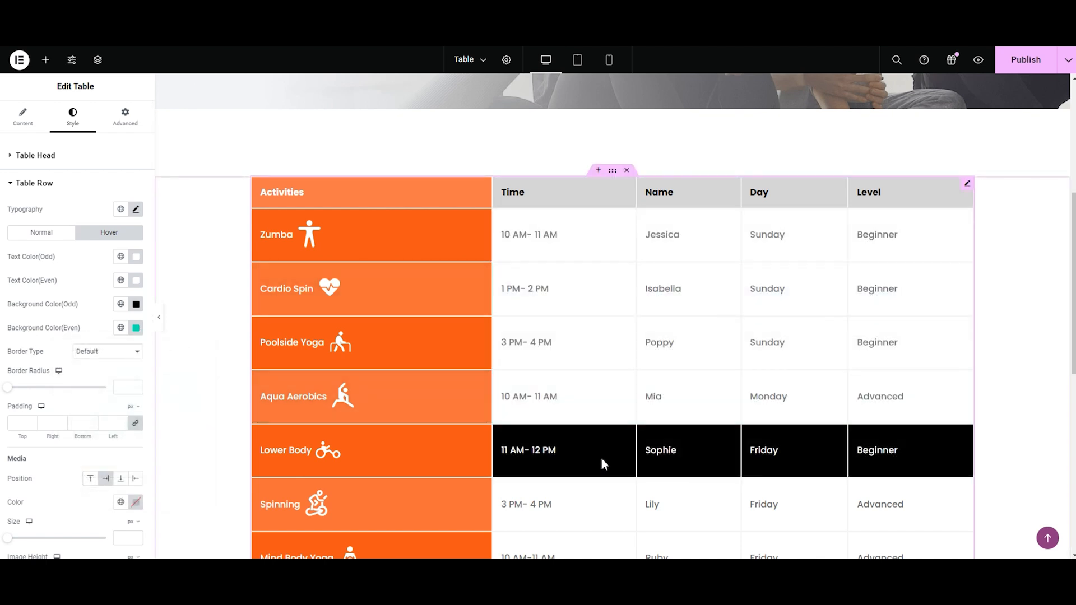
# Step: Clear the table rows' hover text and background colors for both odd and even rows
pyautogui.click(135, 256)
pyautogui.click(155, 279)
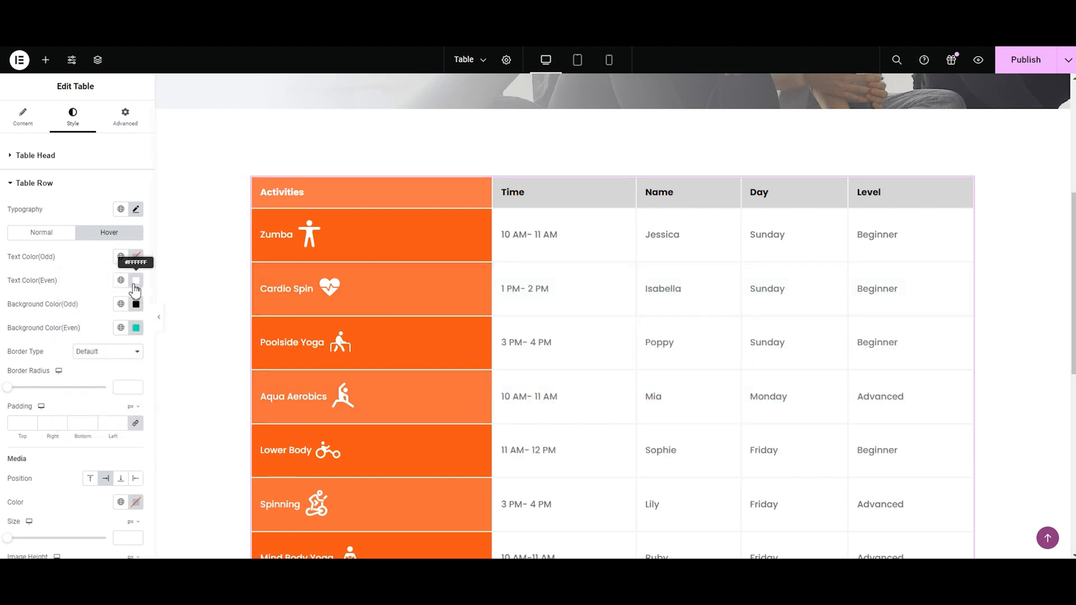
pyautogui.click(135, 280)
pyautogui.click(155, 304)
pyautogui.click(136, 304)
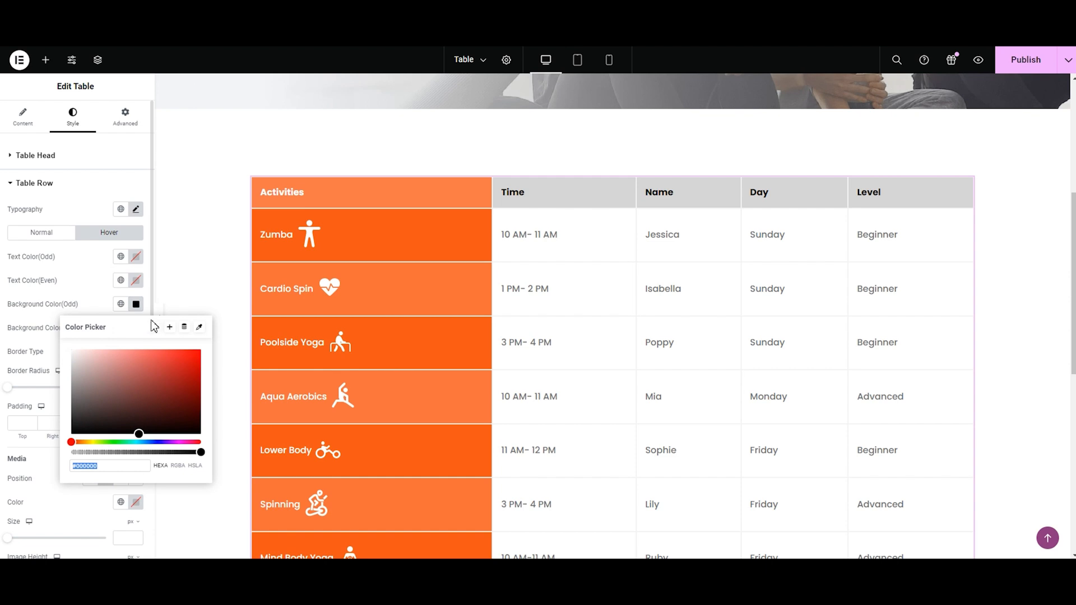
pyautogui.click(156, 327)
pyautogui.click(136, 328)
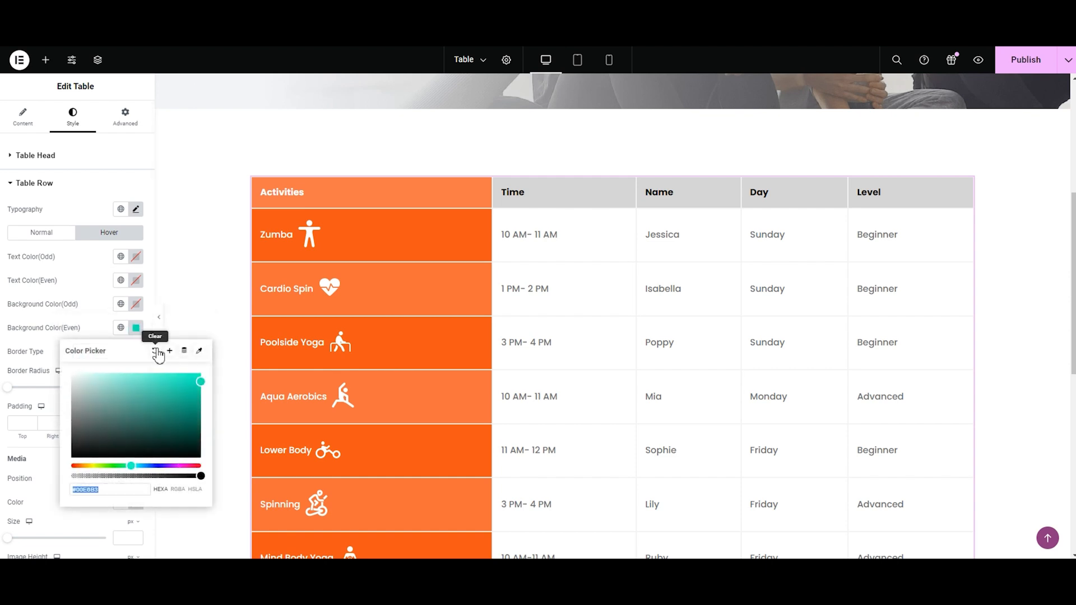
pyautogui.click(156, 351)
# Step: Set the table rows' normal text color to black #000000 for both odd and even rows
pyautogui.click(44, 238)
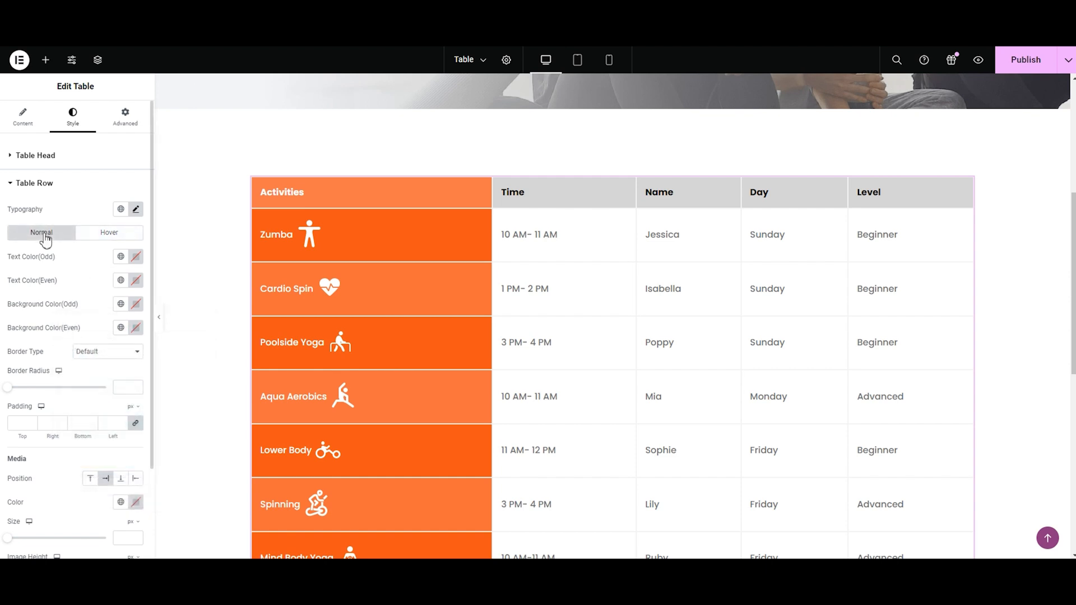
pyautogui.click(137, 263)
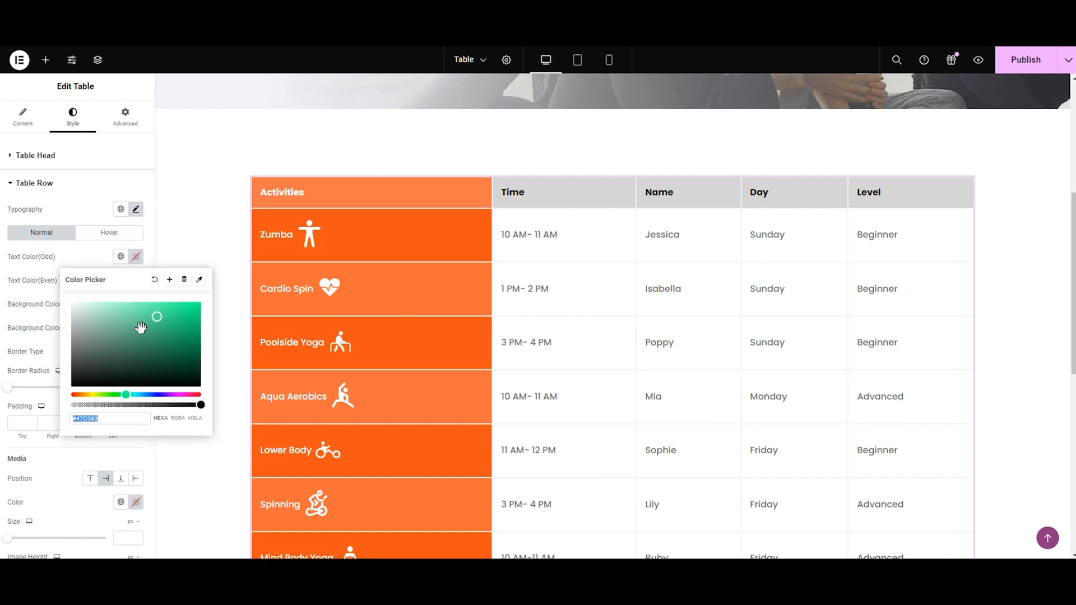
pyautogui.moveTo(158, 315); pyautogui.dragTo(125, 406)
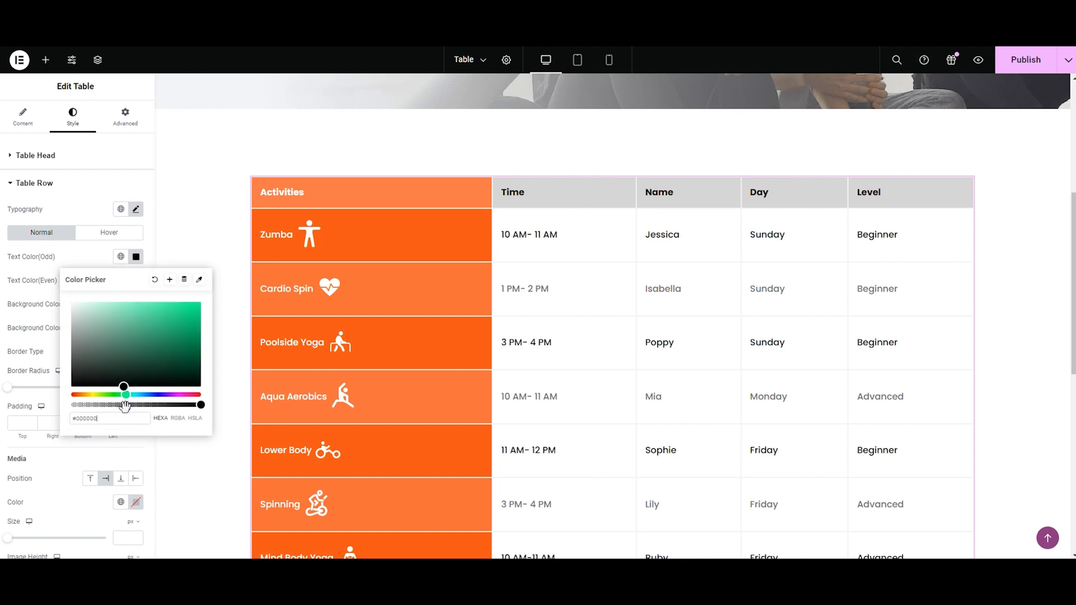
pyautogui.click(34, 297)
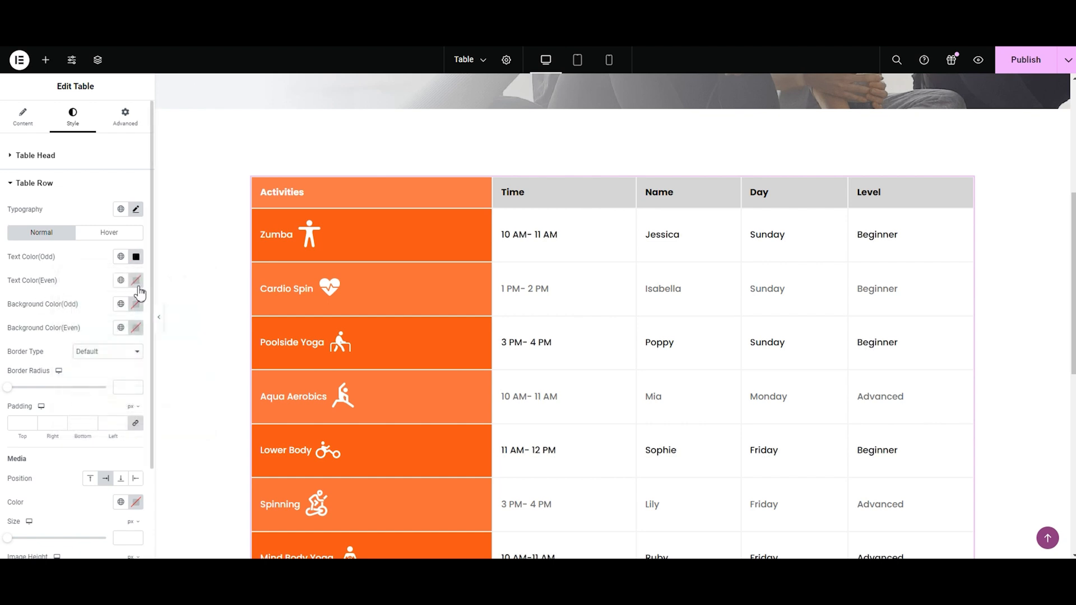
pyautogui.click(136, 280)
pyautogui.moveTo(125, 348); pyautogui.dragTo(79, 411)
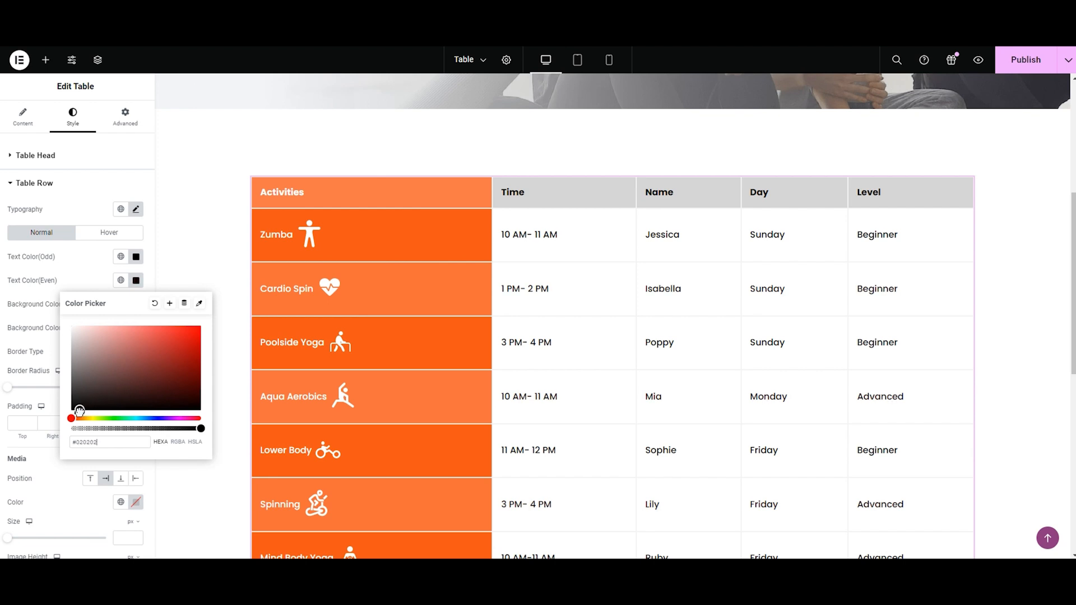
pyautogui.click(35, 344)
# Step: Apply the copied light gray as the odd table rows' normal background color
pyautogui.click(135, 307)
pyautogui.write('#D4D4D4')
pyautogui.click(136, 307)
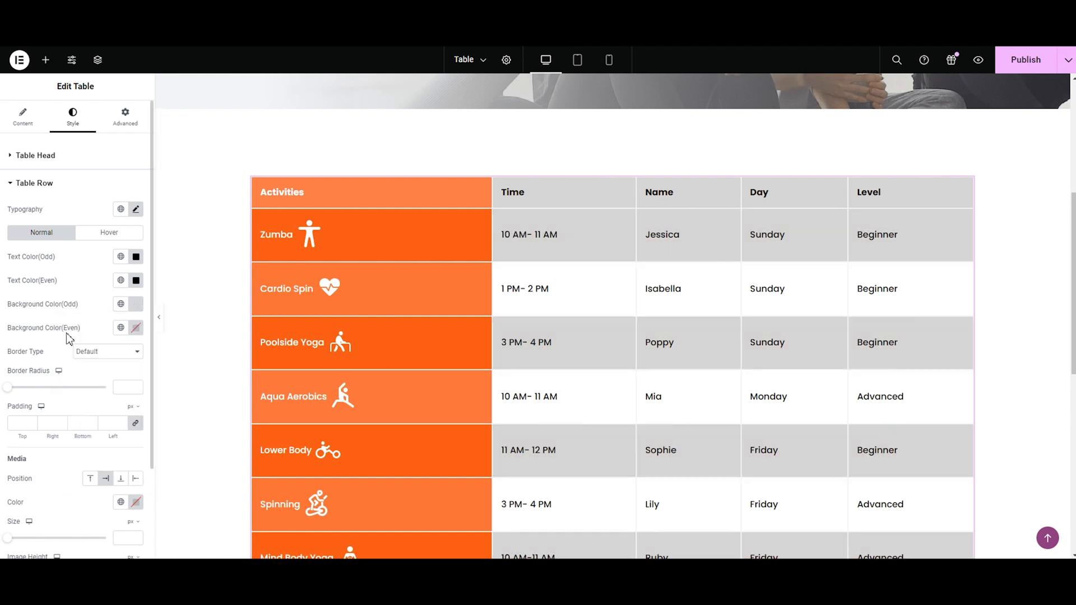
# Step: Set the even table rows' normal background color to gray #BDBDBD
pyautogui.click(138, 331)
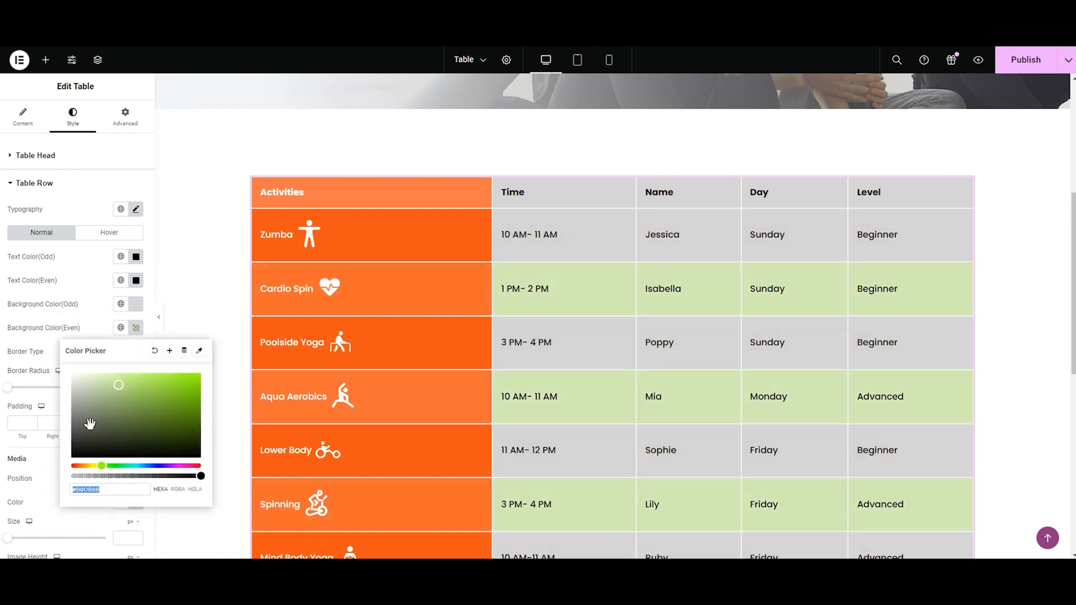
pyautogui.moveTo(119, 386); pyautogui.dragTo(81, 385)
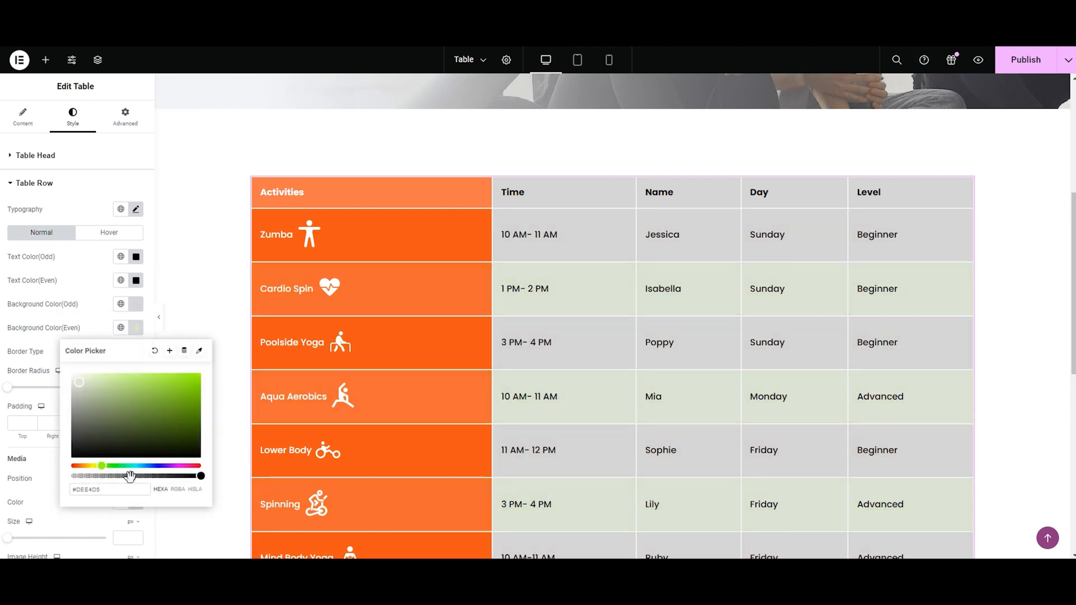
pyautogui.hotkey('ctrl', 'a')
pyautogui.write('#BDBDBD')
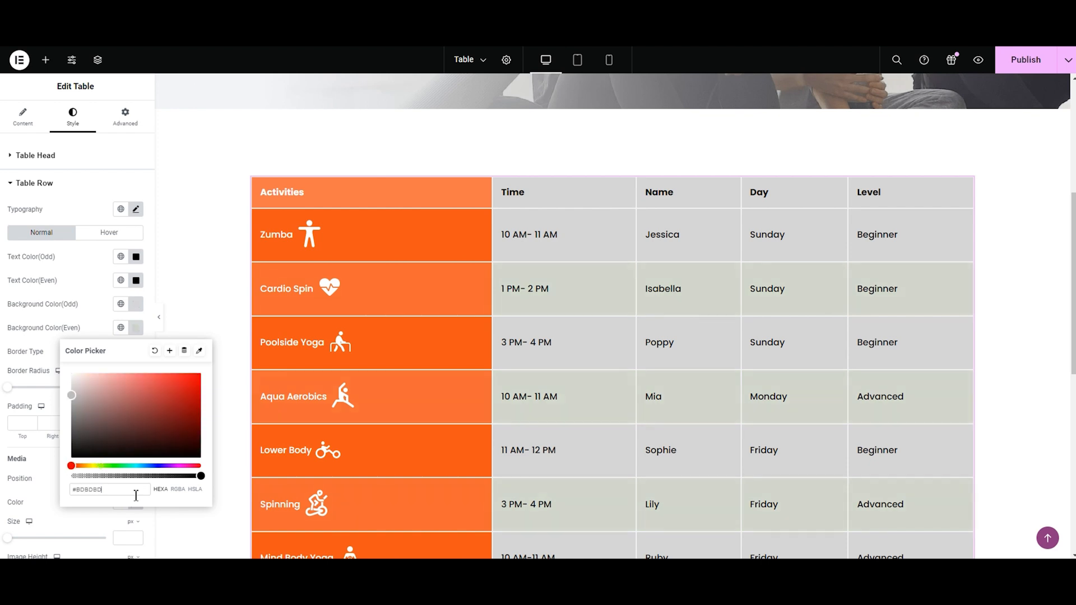
pyautogui.click(30, 356)
# Step: Try the Double and Dashed border types on the table rows, and set the border type to Groove
pyautogui.click(81, 352)
pyautogui.click(103, 394)
pyautogui.click(99, 353)
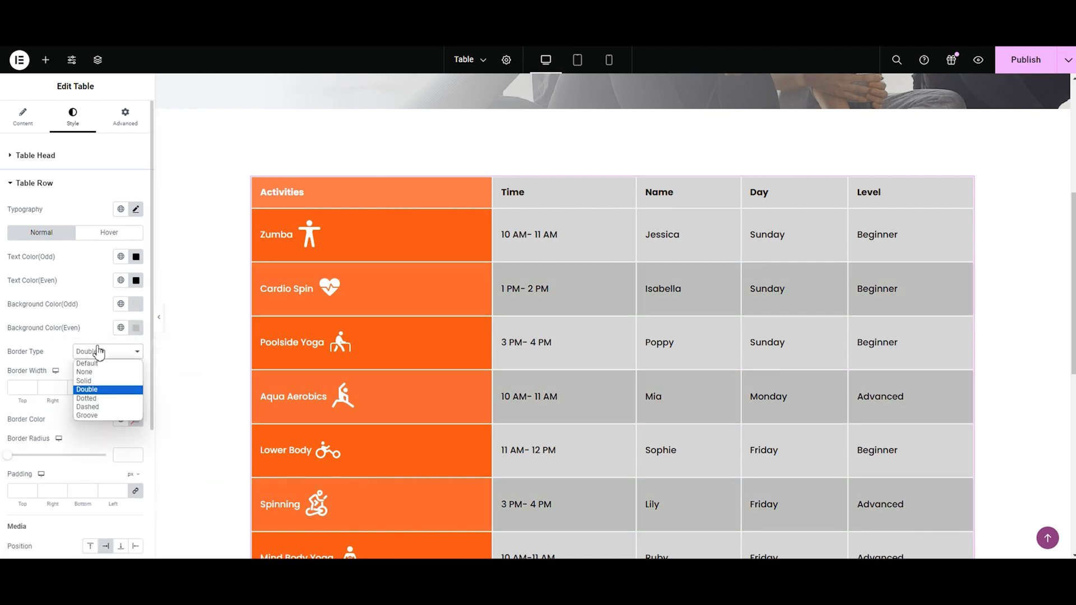
pyautogui.click(103, 407)
pyautogui.click(97, 355)
pyautogui.click(103, 413)
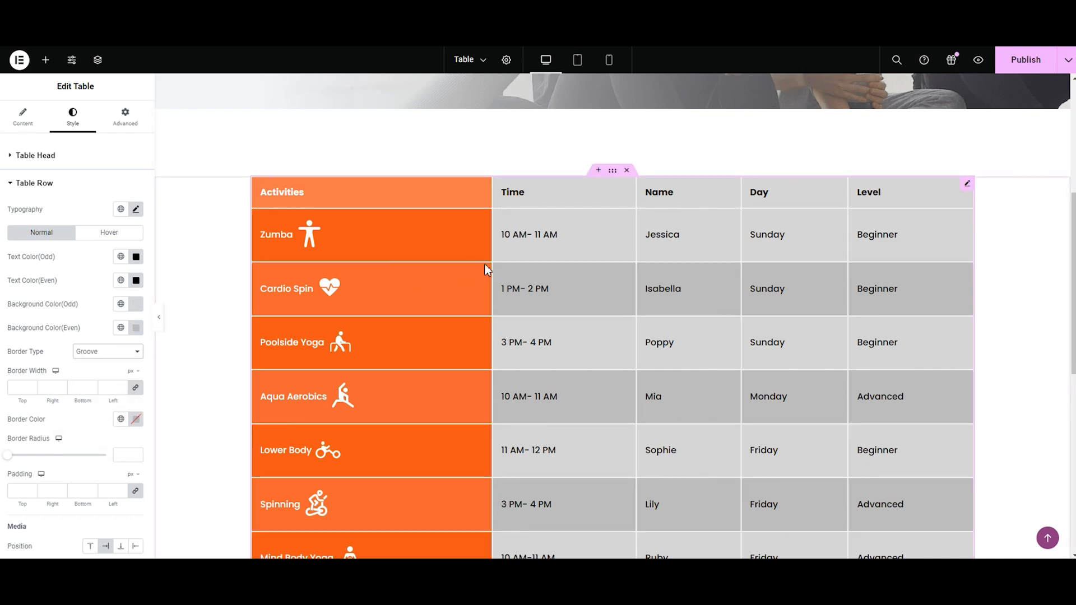
# Step: Set the table rows' border width to 1 px on all sides and the border color to white #FFFFFF
pyautogui.click(114, 391)
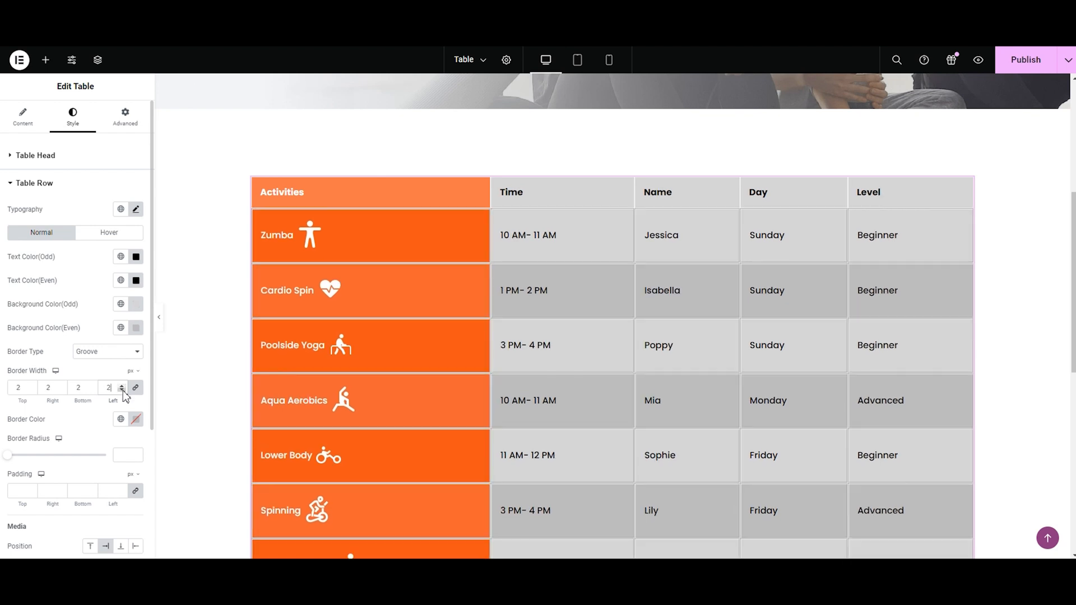
pyautogui.click(136, 419)
pyautogui.click(136, 357)
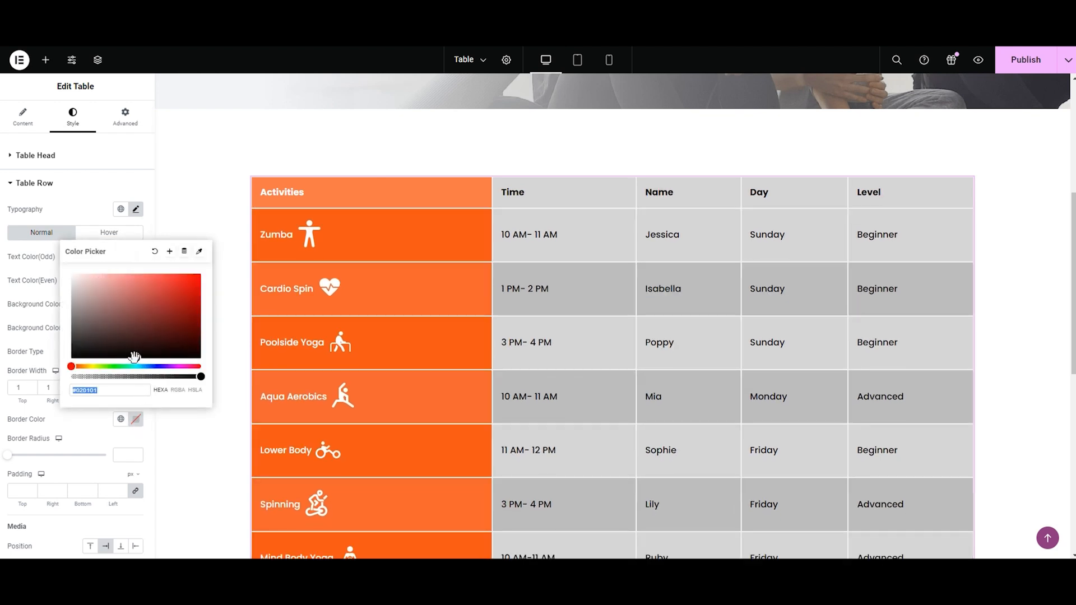
pyautogui.moveTo(135, 357)
pyautogui.mouseDown()
pyautogui.moveTo(87, 276)
pyautogui.moveTo(52, 263)
pyautogui.mouseUp()
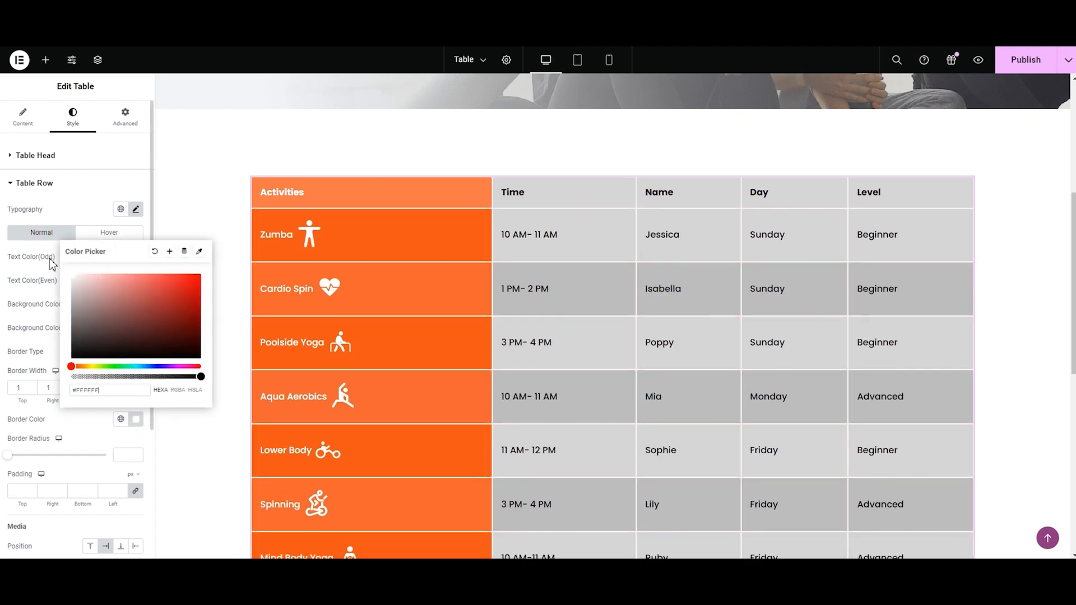
# Step: Try 3 px padding on the table rows, set it to -1 px on all sides, and return the border type to Default
pyautogui.click(20, 489)
pyautogui.click(31, 488)
pyautogui.click(32, 489)
pyautogui.click(32, 489)
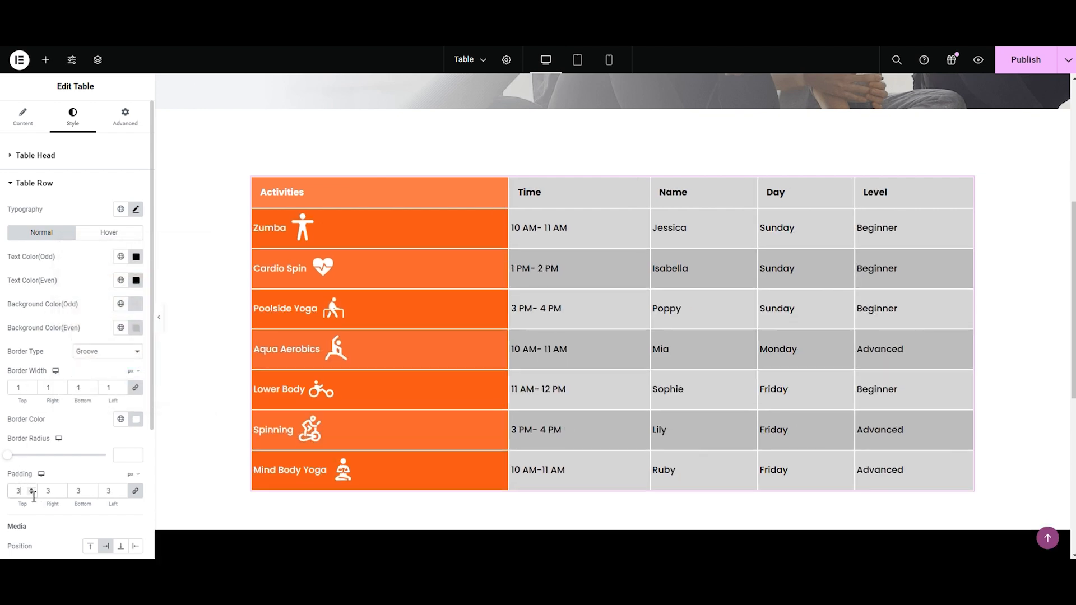
pyautogui.click(31, 493)
pyautogui.click(32, 493)
pyautogui.click(32, 494)
pyautogui.click(32, 493)
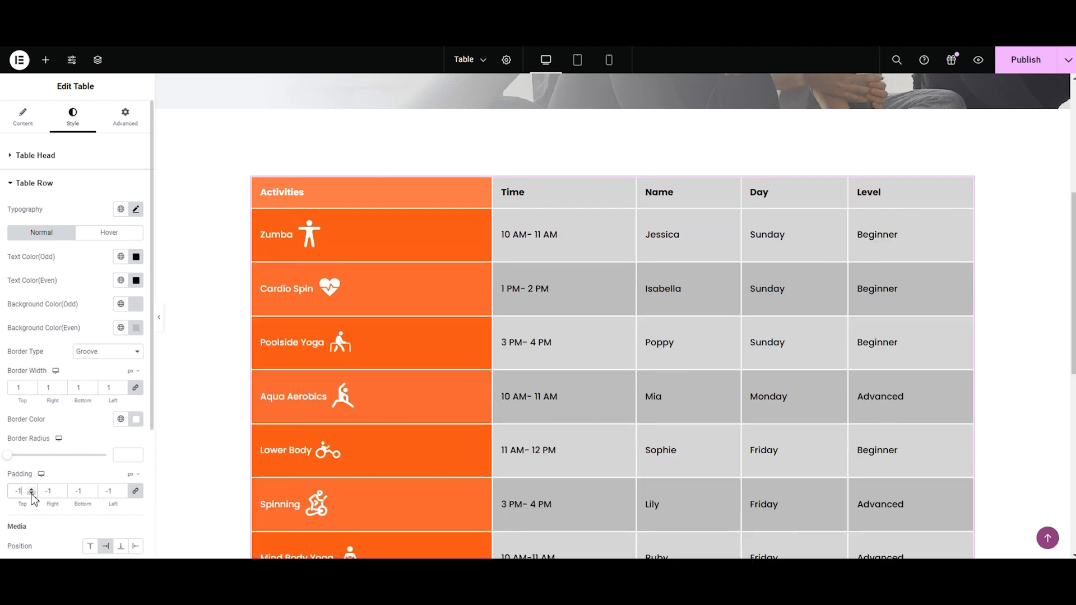
pyautogui.click(96, 352)
pyautogui.click(91, 365)
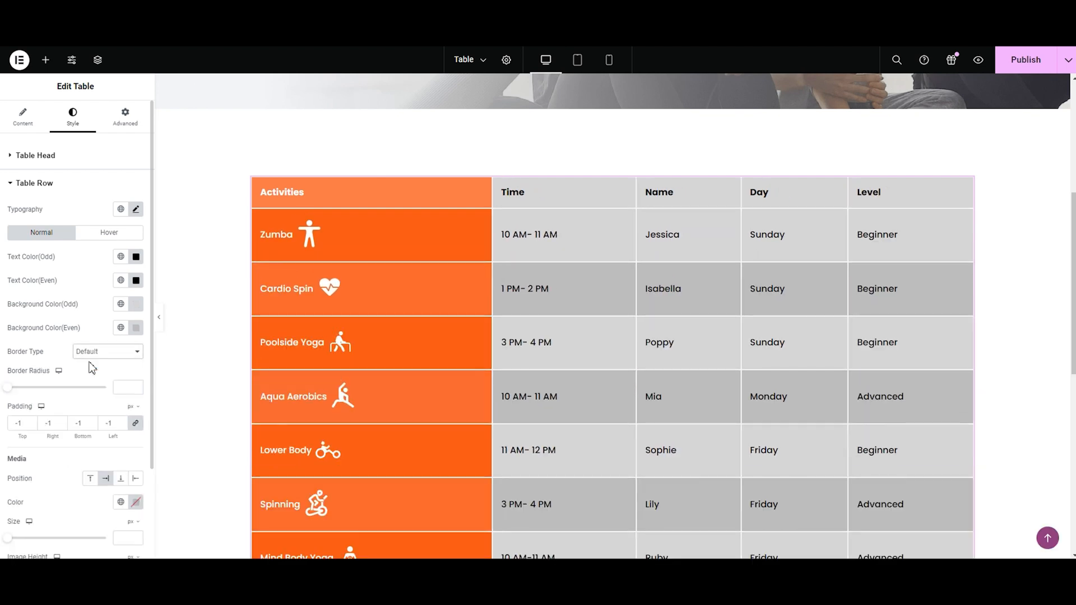
# Step: Try the Top media position for the row icons, and set the position to left of the text
pyautogui.scroll(-2, 91, 369)
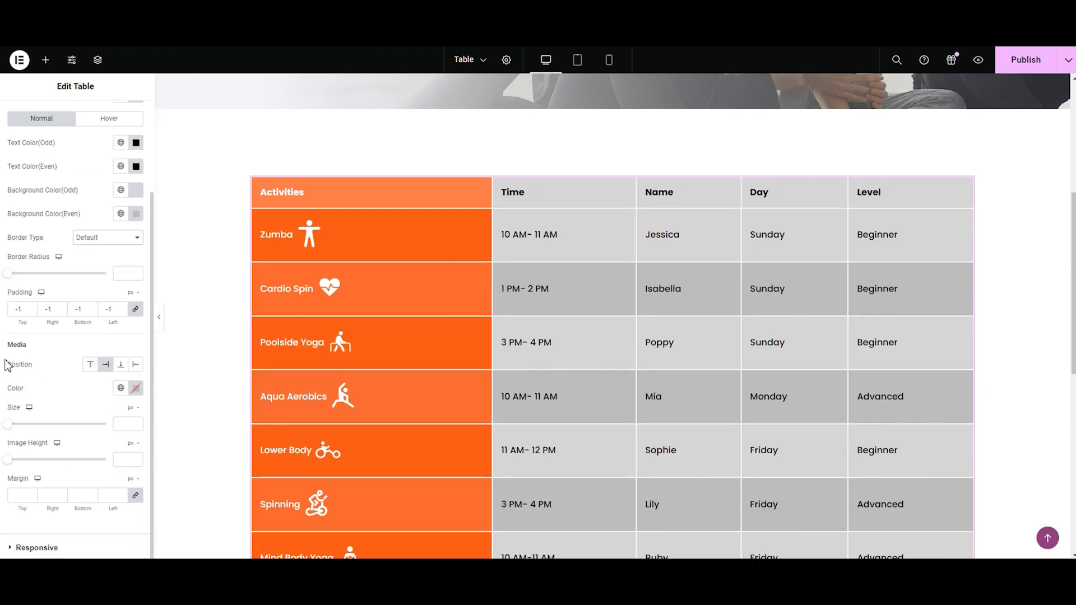
pyautogui.click(91, 365)
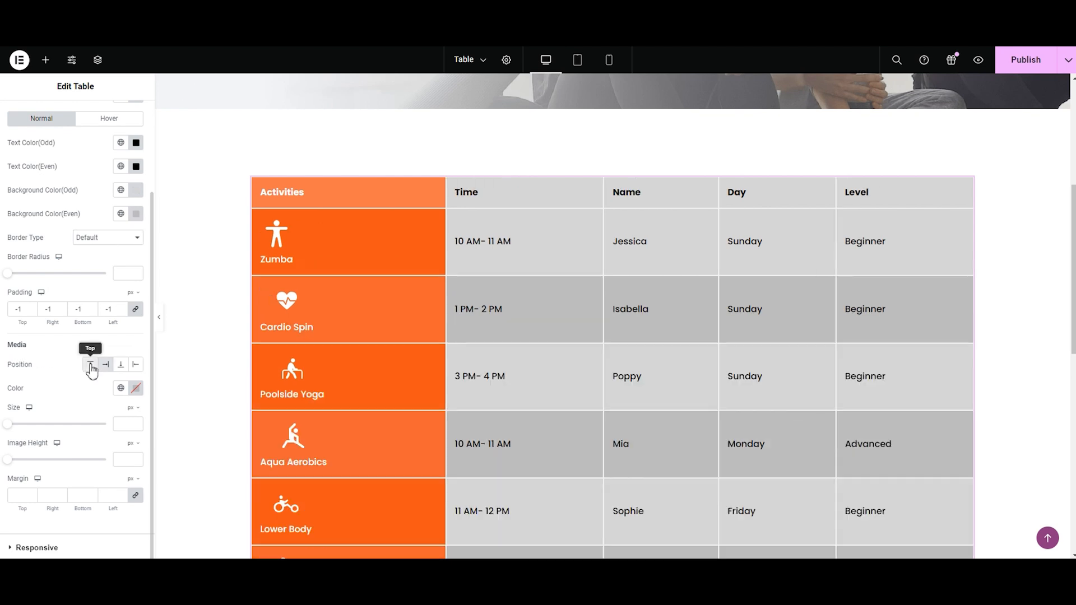
pyautogui.click(135, 364)
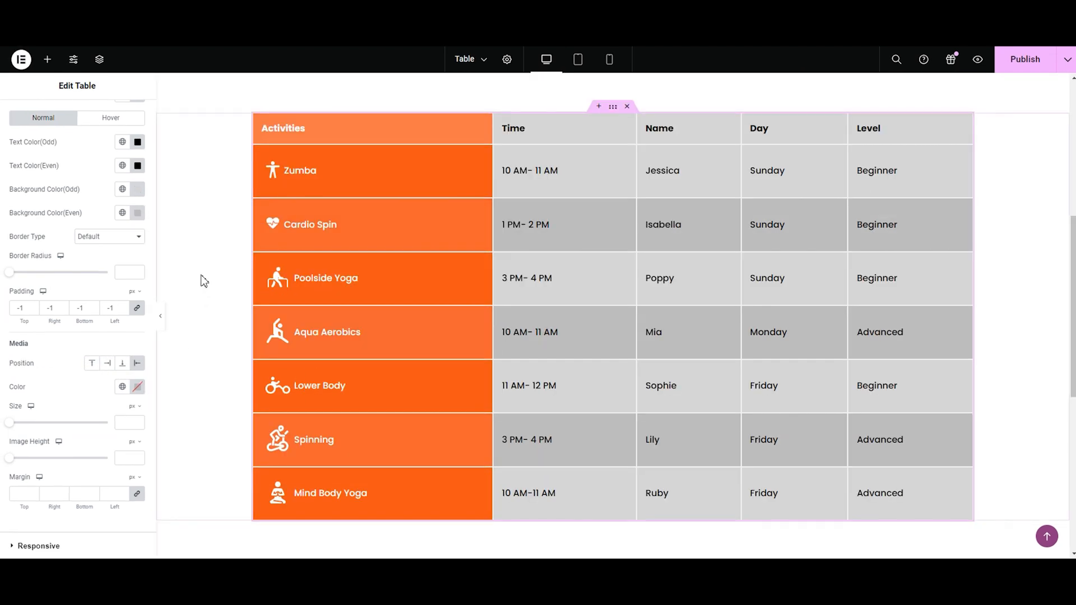
pyautogui.click(138, 387)
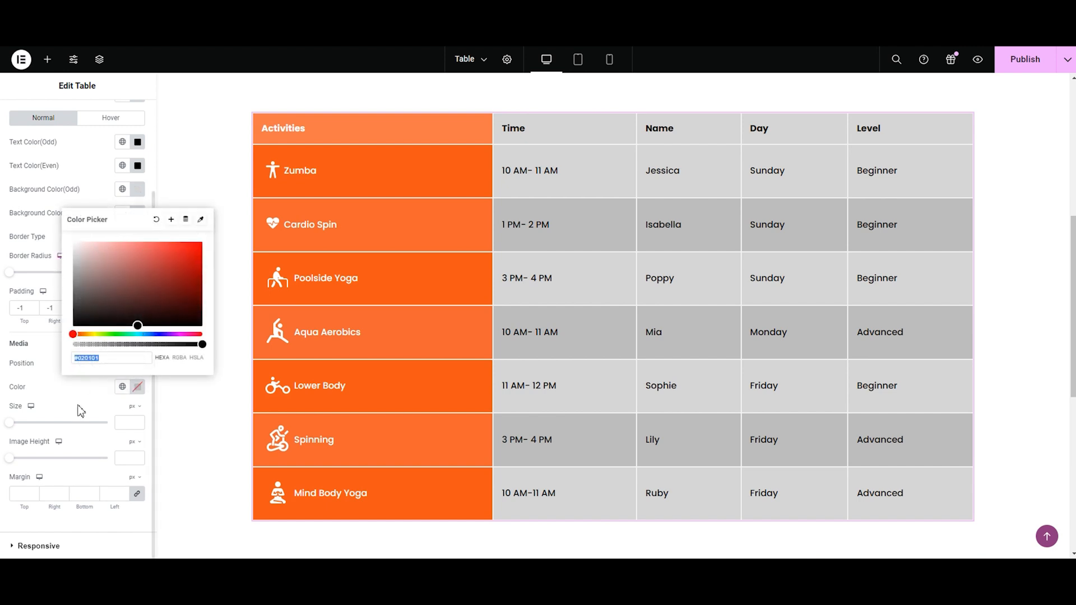
pyautogui.click(41, 359)
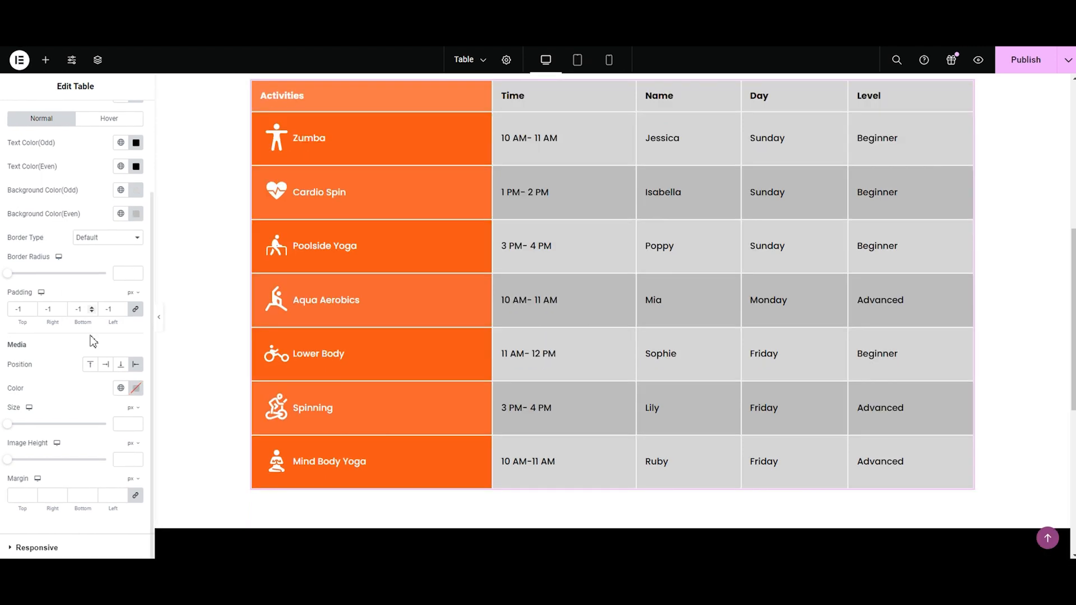
# Step: Try media sizes of 97, 3, 40 and 30 px for the row icons
pyautogui.moveTo(9, 428); pyautogui.dragTo(18, 429)
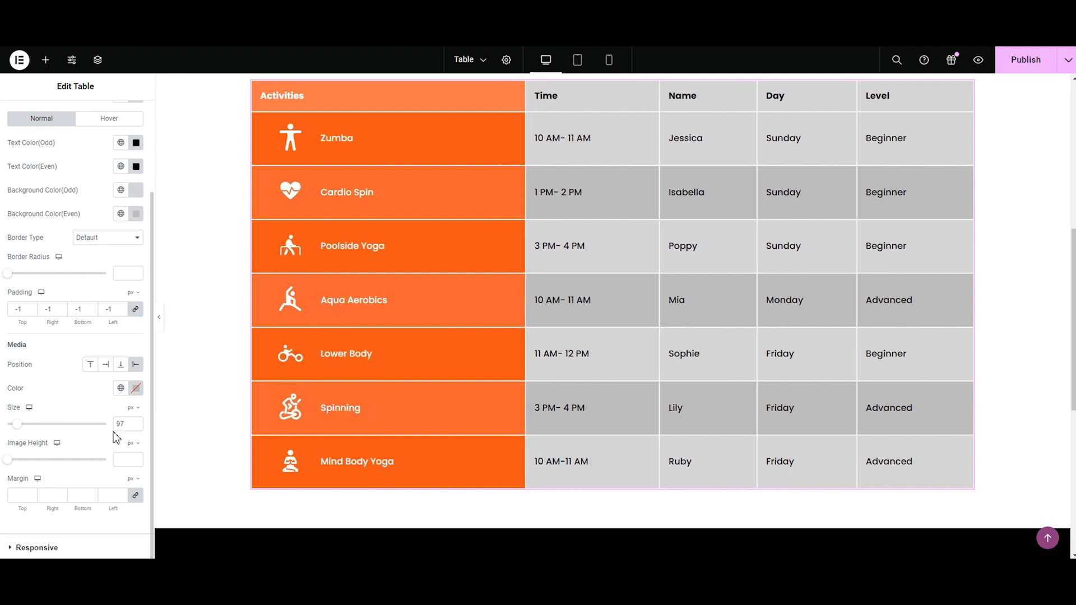
pyautogui.press('BackSpace')
pyautogui.press('BackSpace')
pyautogui.write('3')
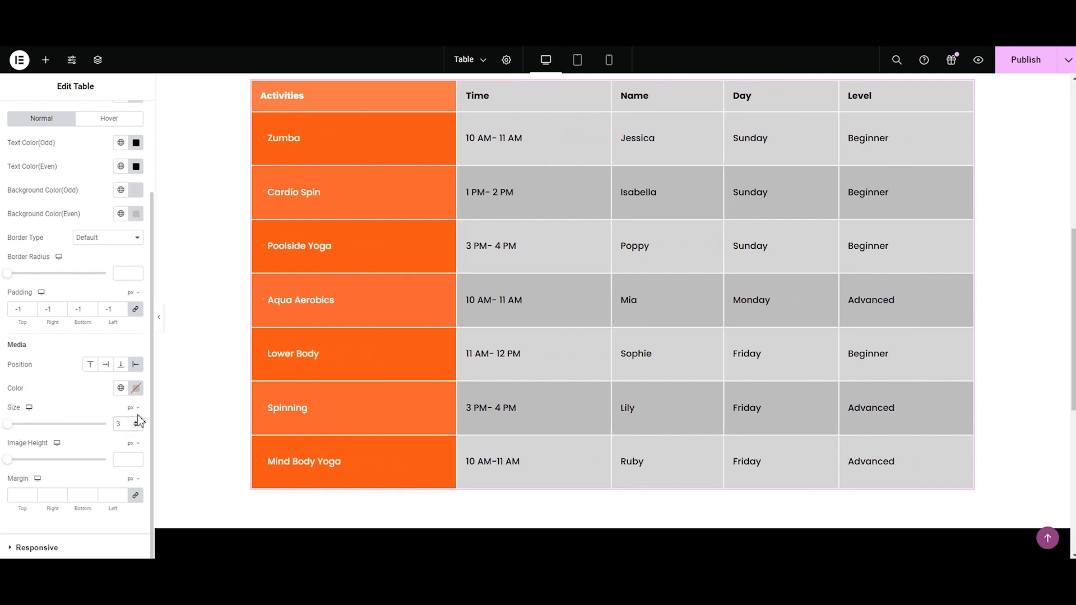
pyautogui.write('0')
pyautogui.press('BackSpace')
pyautogui.press('BackSpace')
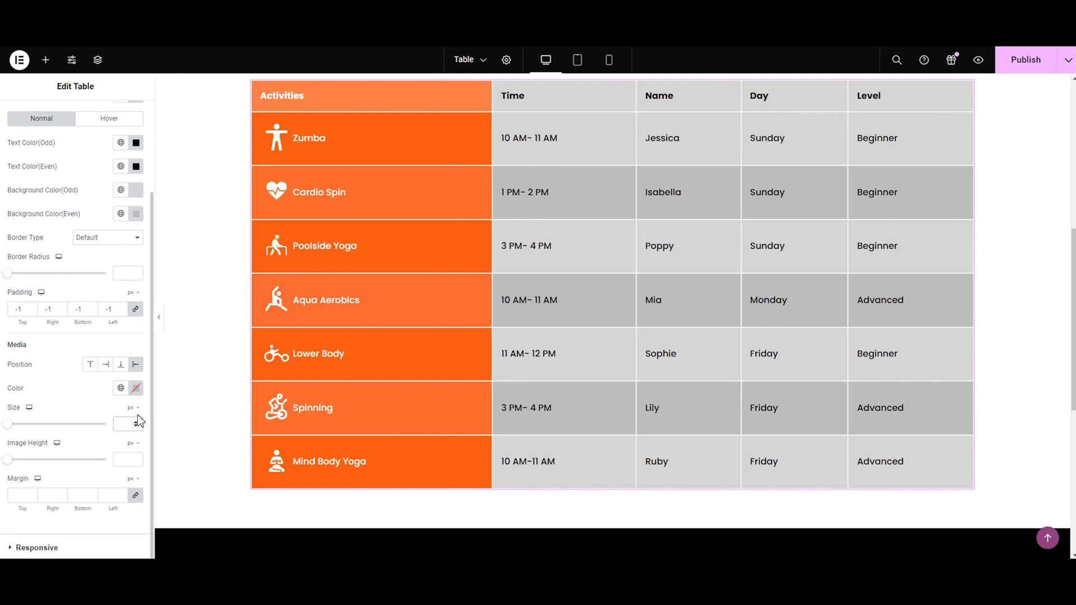
pyautogui.write('40')
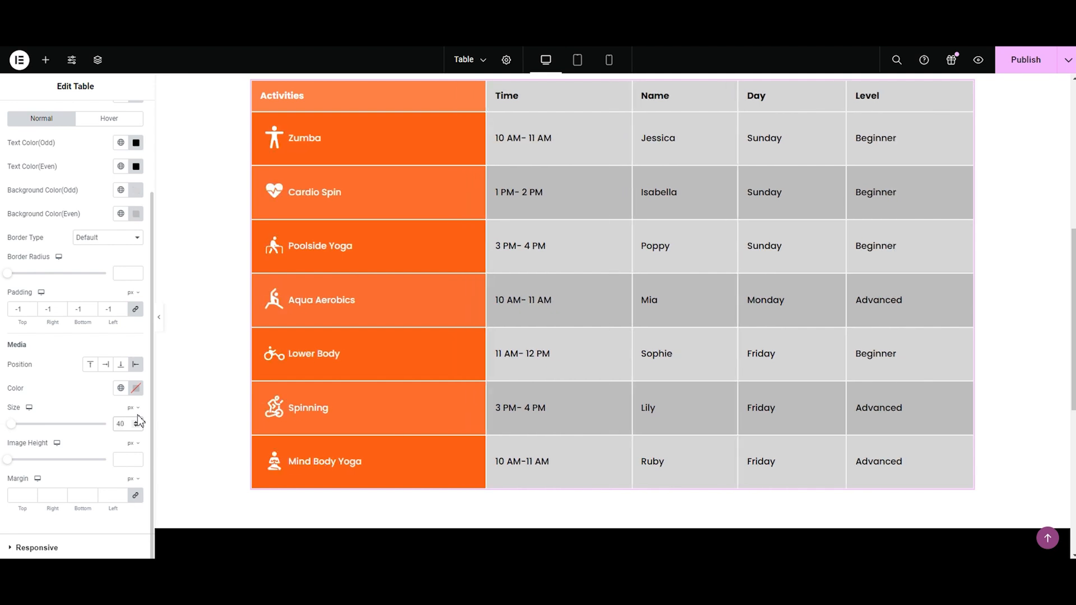
pyautogui.press('BackSpace')
pyautogui.press('BackSpace')
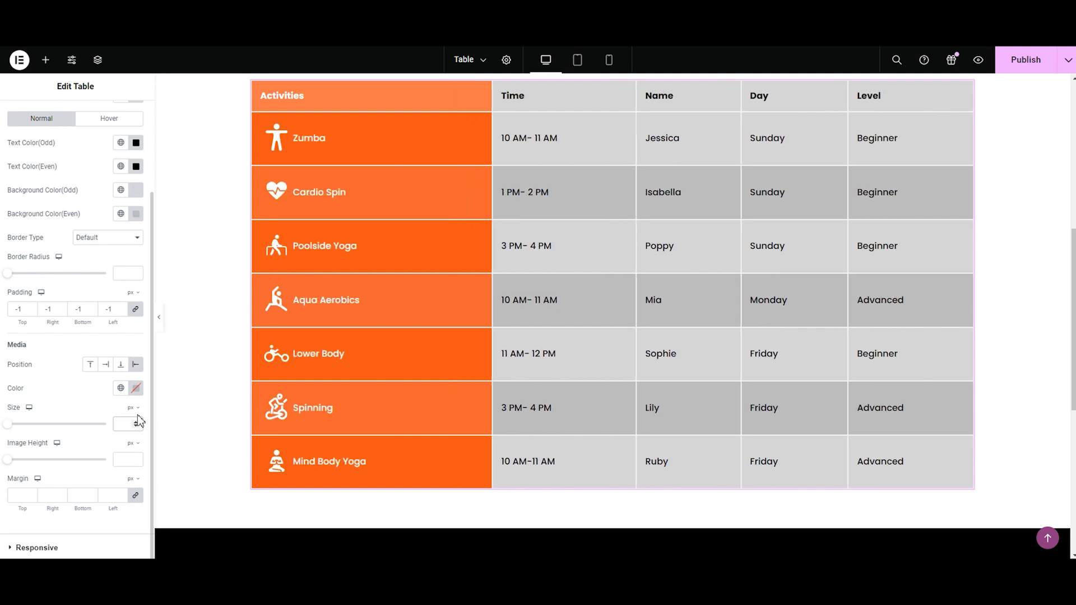
pyautogui.write('25')
pyautogui.press('BackSpace')
pyautogui.press('BackSpace')
pyautogui.write('30')
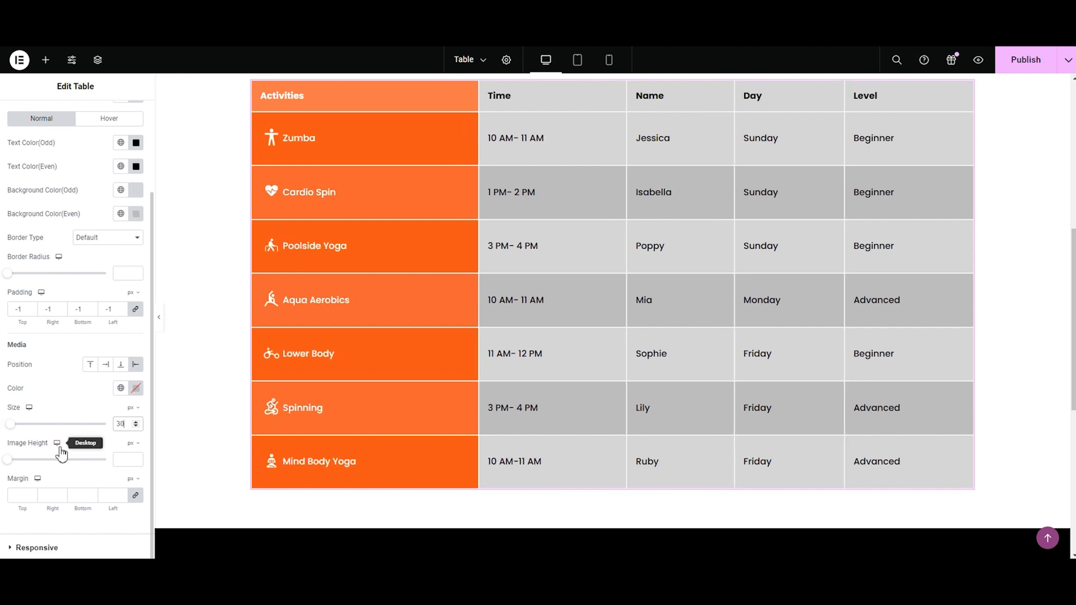
# Step: Set the row media's image height to 38 px and try margins of 2 and 3 px on all sides
pyautogui.moveTo(8, 460); pyautogui.dragTo(28, 469)
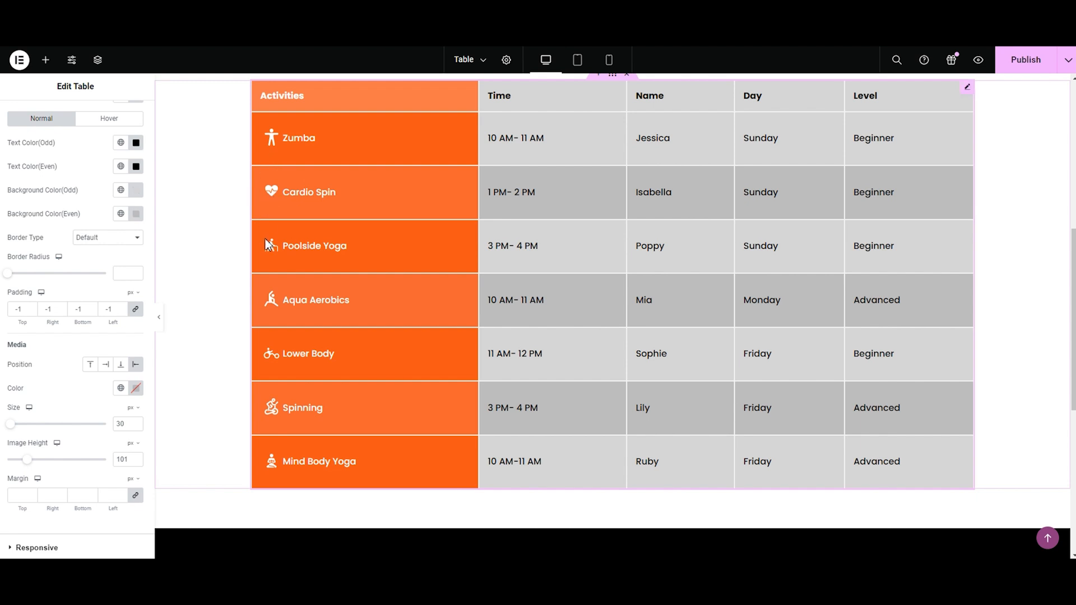
pyautogui.moveTo(26, 465); pyautogui.dragTo(16, 464)
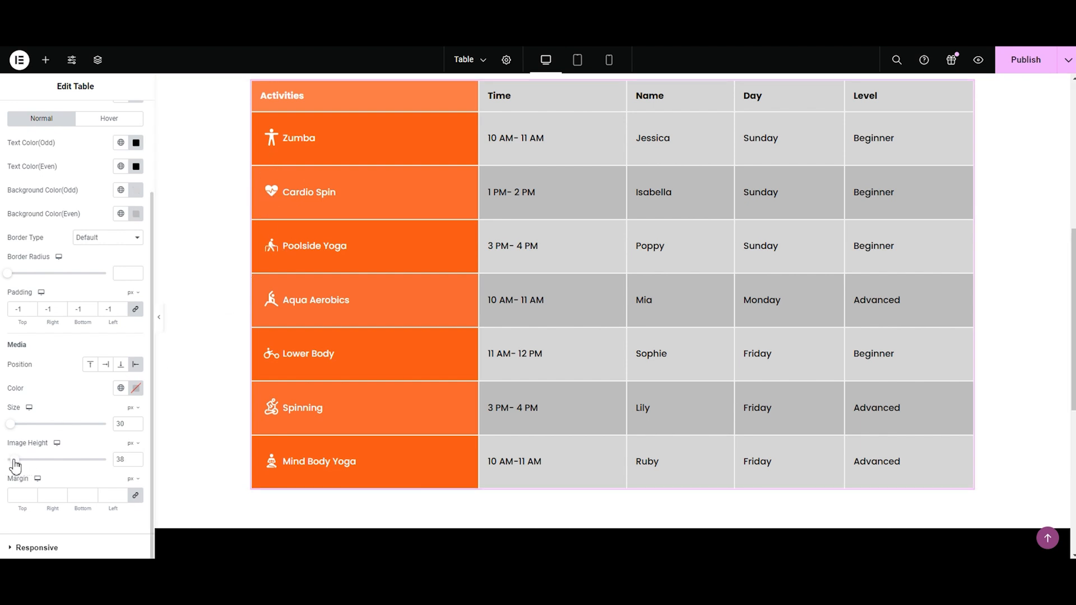
pyautogui.click(31, 496)
pyautogui.click(31, 493)
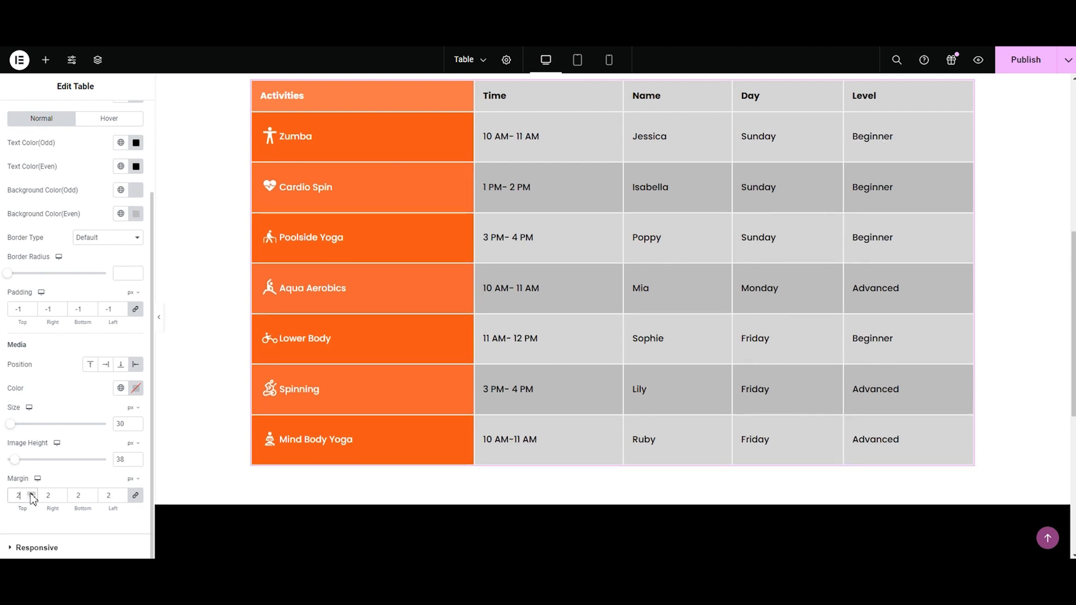
pyautogui.click(31, 498)
pyautogui.click(31, 498)
pyautogui.click(31, 494)
pyautogui.click(31, 493)
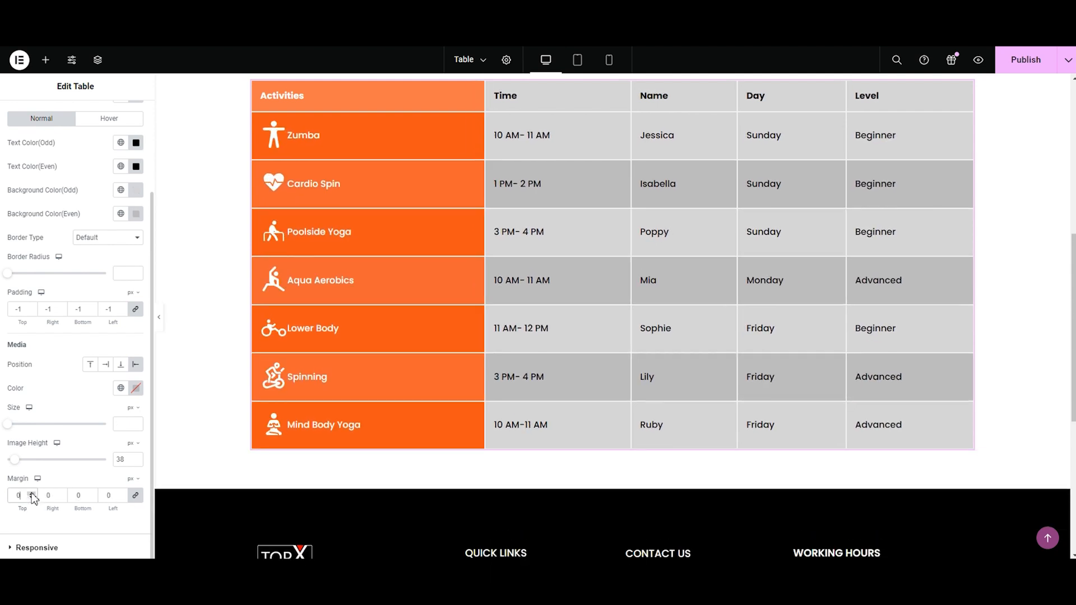
pyautogui.click(32, 494)
pyautogui.click(32, 494)
pyautogui.click(32, 494)
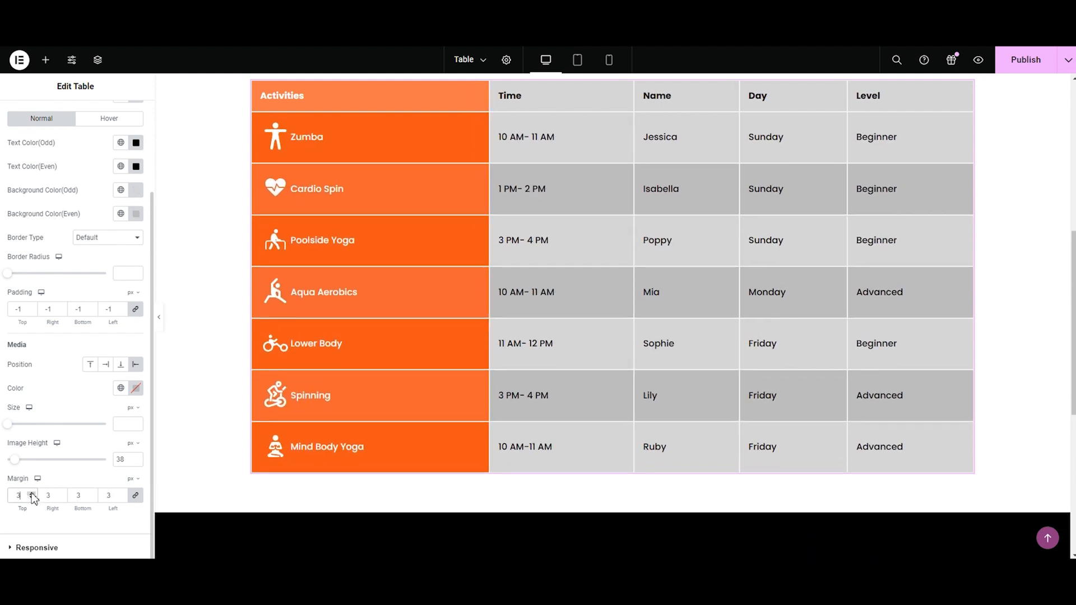
pyautogui.click(32, 493)
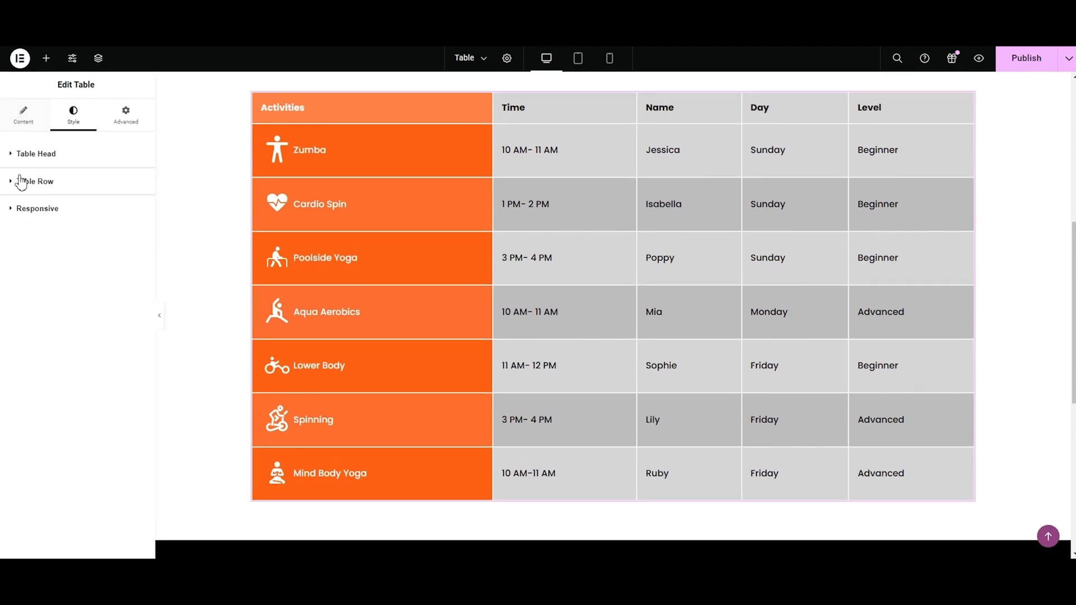
# Step: Open the table's responsive style options and preview the page in tablet, mobile and desktop views, ending in mobile portrait
pyautogui.click(37, 208)
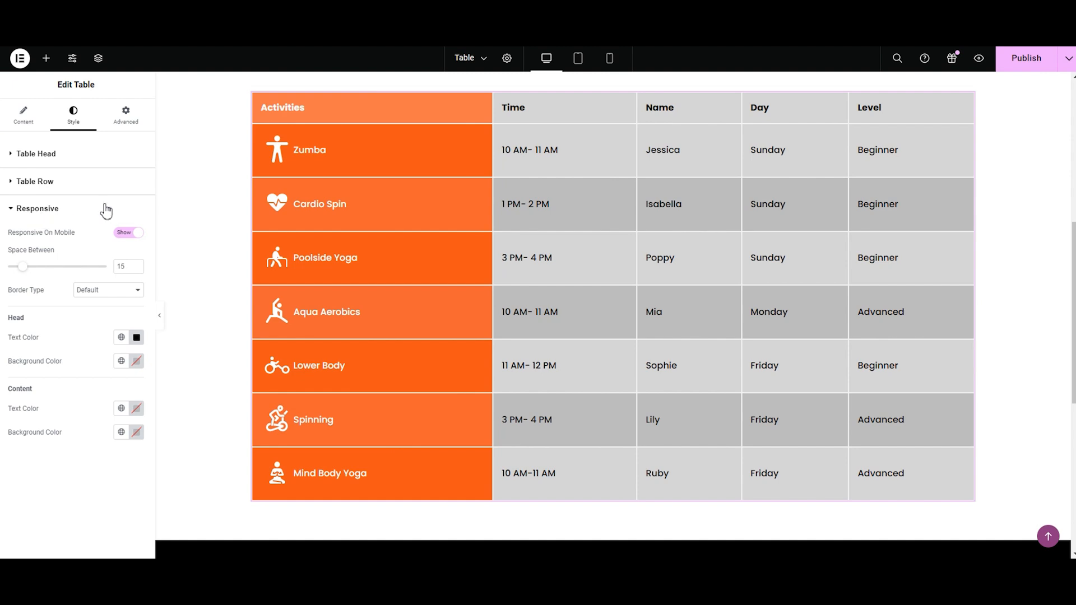
pyautogui.click(579, 60)
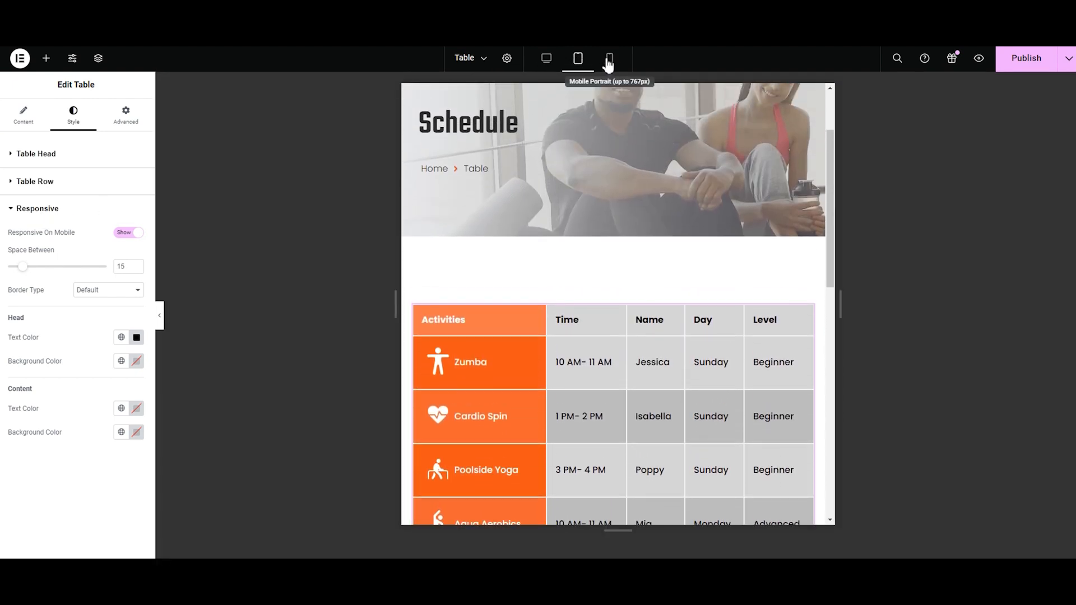
pyautogui.click(609, 62)
pyautogui.click(546, 59)
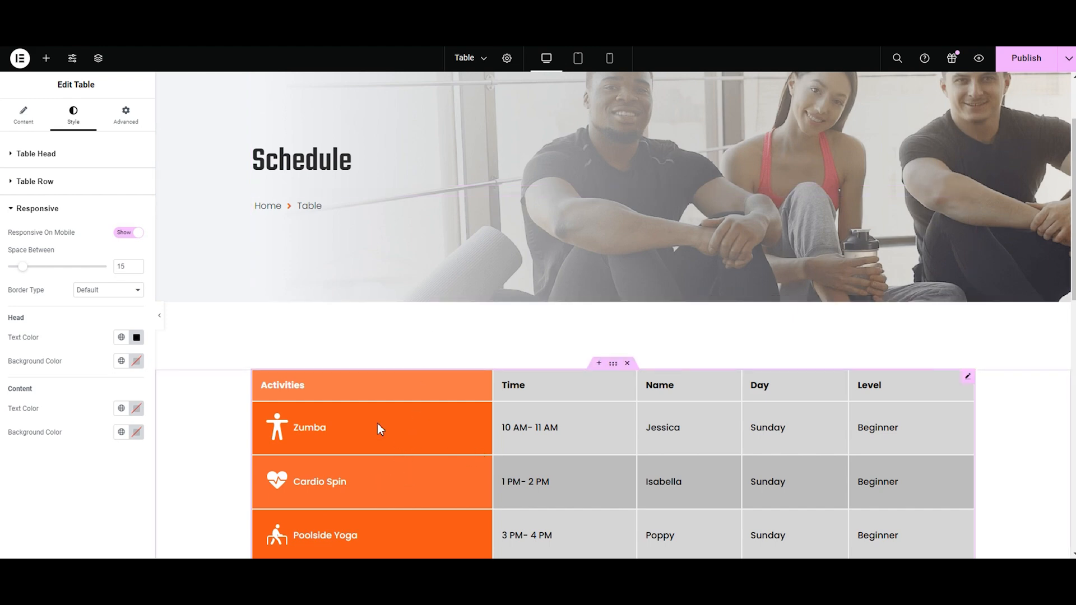
pyautogui.click(610, 64)
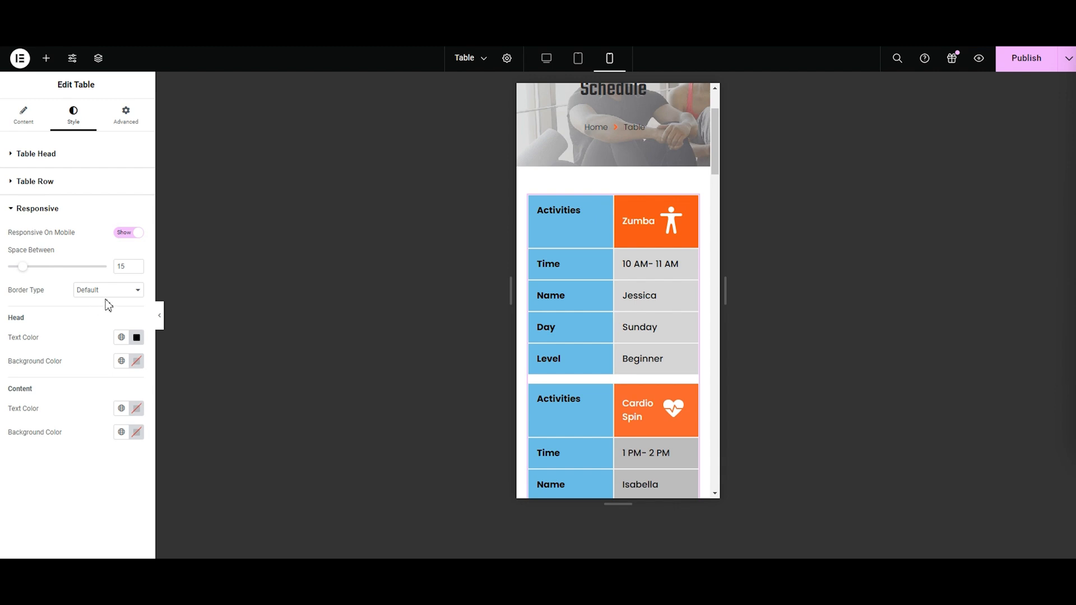
# Step: Try turning off Responsive On Mobile for the table, and turn it back on
pyautogui.click(129, 233)
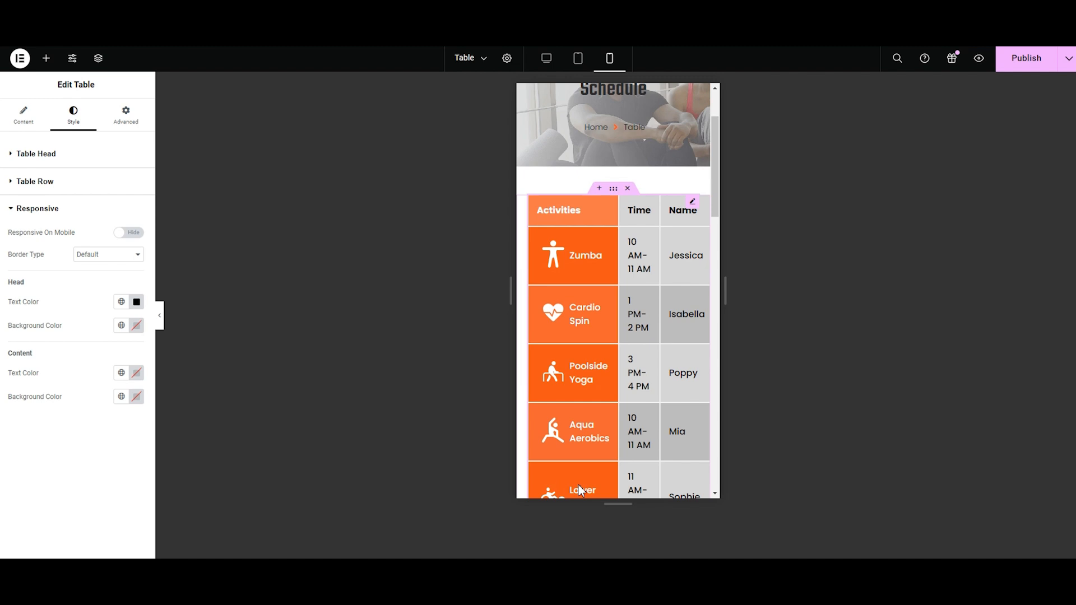
pyautogui.click(124, 222)
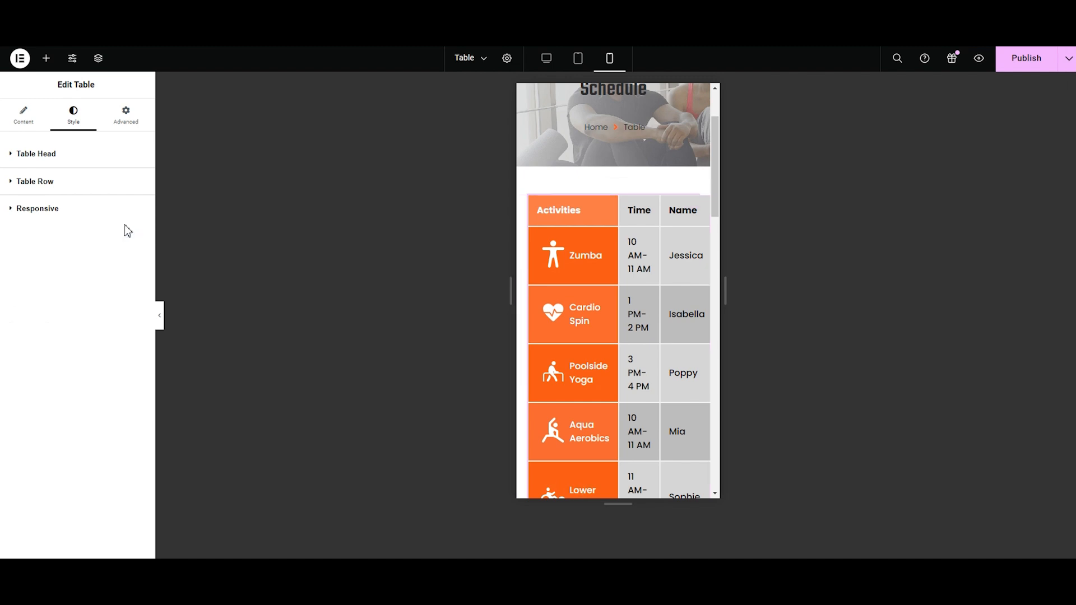
pyautogui.click(119, 223)
pyautogui.click(124, 232)
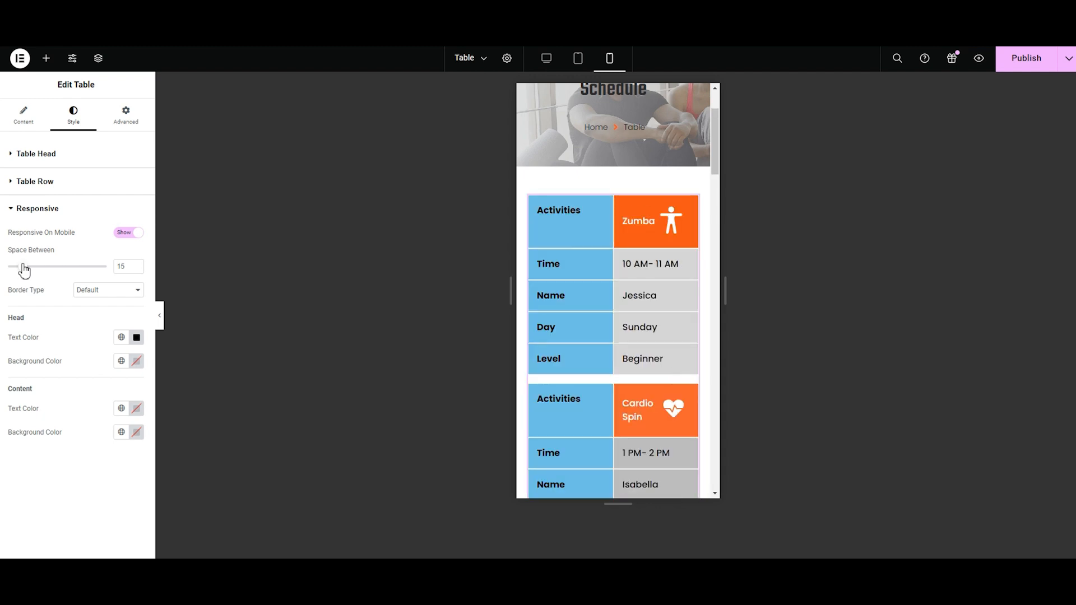
# Step: Try 18 and 15 for the responsive table's Space Between, and set it to 10
pyautogui.moveTo(21, 270)
pyautogui.mouseDown()
pyautogui.moveTo(59, 273)
pyautogui.moveTo(25, 276)
pyautogui.mouseUp()
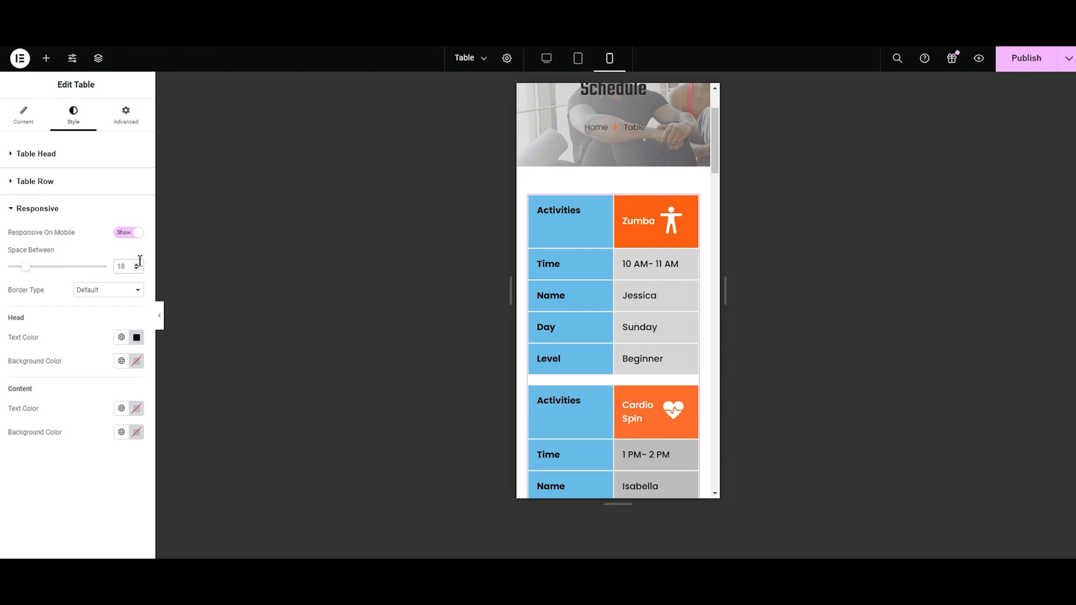
pyautogui.press('BackSpace')
pyautogui.write('5')
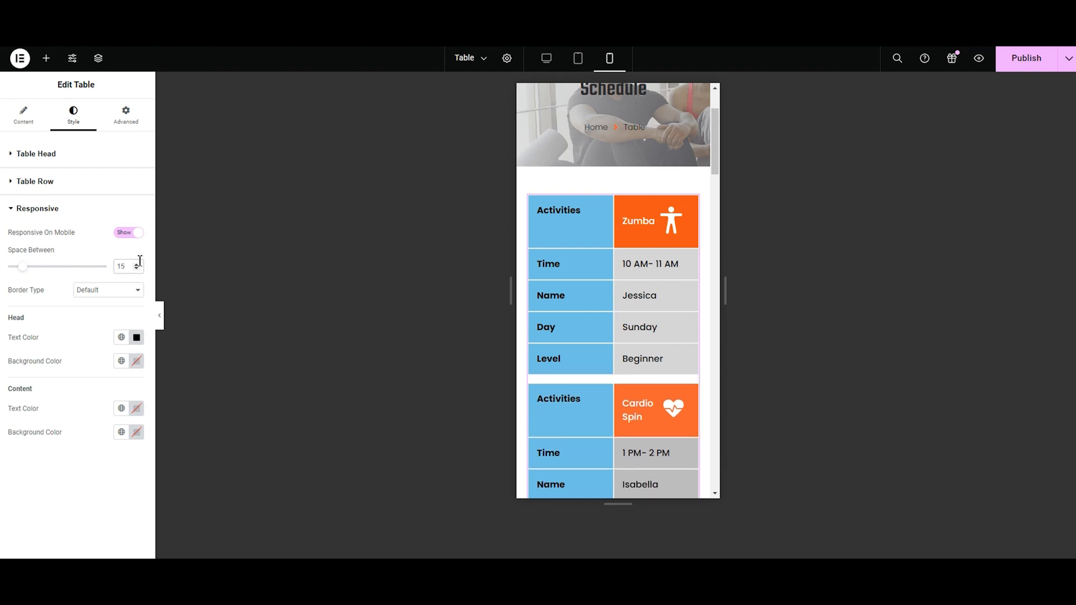
pyautogui.press('BackSpace')
pyautogui.write('0')
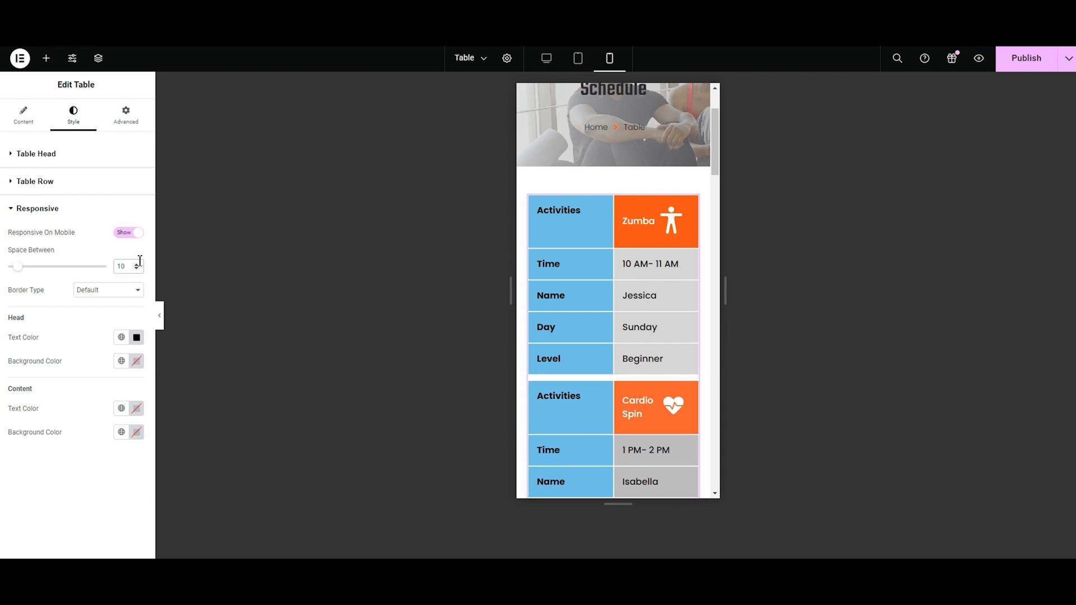
# Step: Try the Double and Dashed border types on the responsive table, and return to Double
pyautogui.click(106, 292)
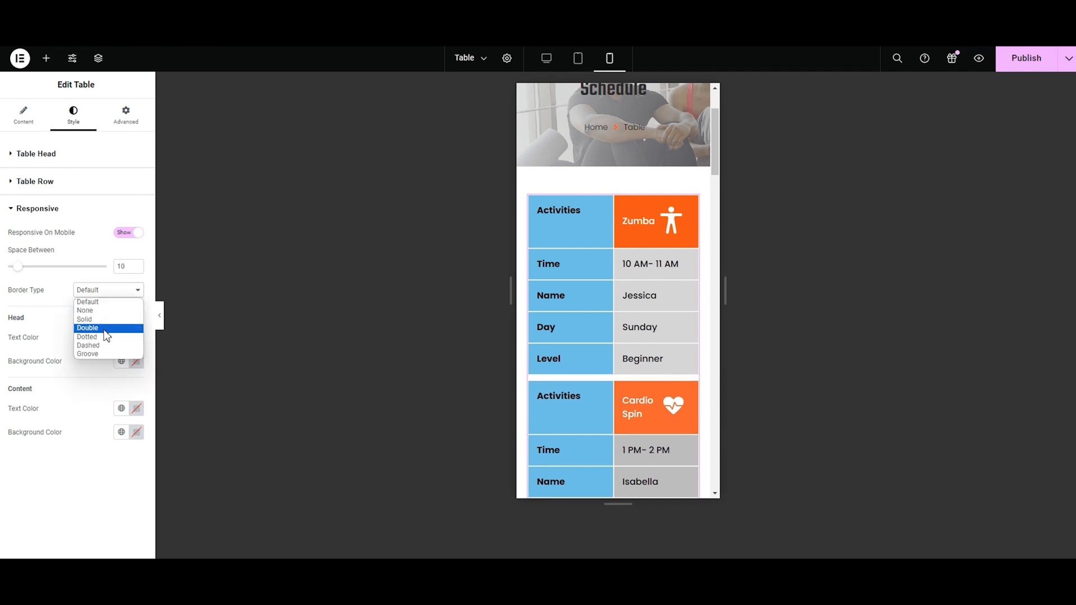
pyautogui.click(105, 330)
pyautogui.click(101, 291)
pyautogui.click(93, 340)
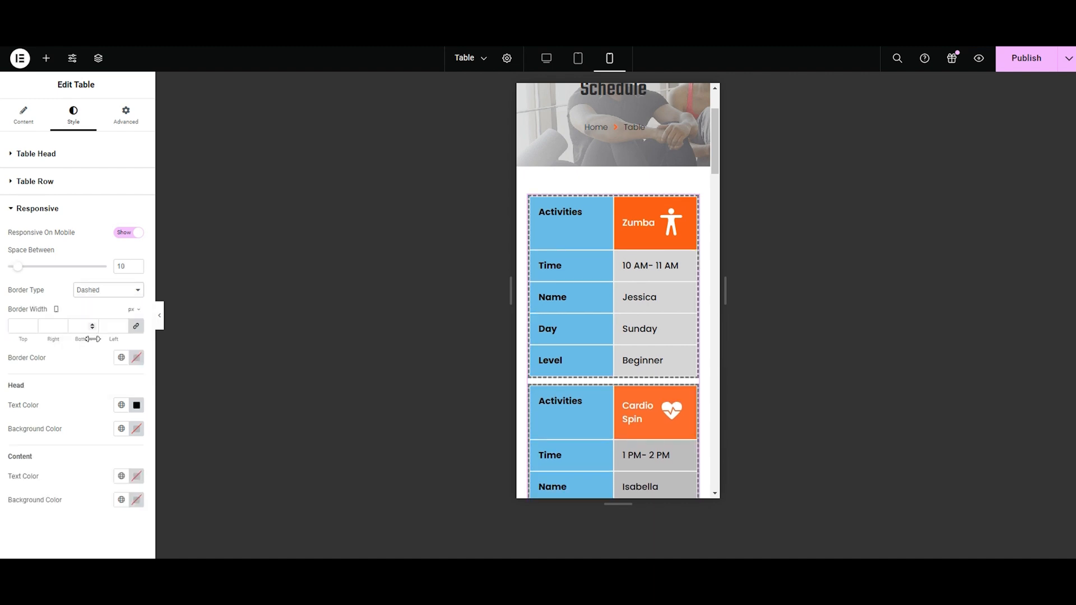
pyautogui.click(100, 294)
pyautogui.click(103, 327)
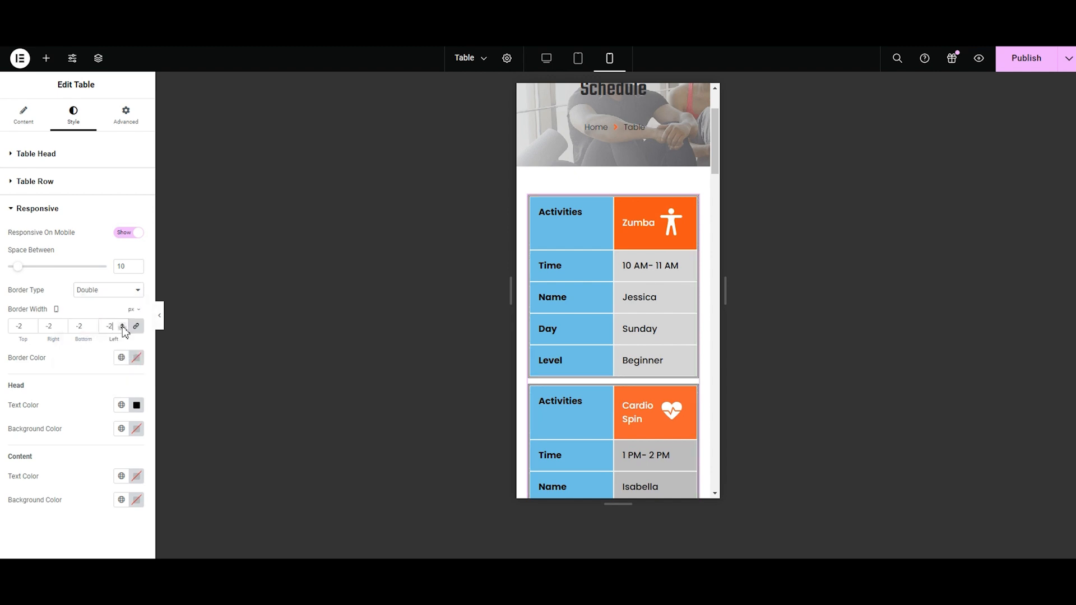
# Step: Try a 3 px border width and red #F00707 border color on the responsive table, and reset the border type to Default
pyautogui.click(123, 325)
pyautogui.click(123, 325)
pyautogui.click(123, 325)
pyautogui.click(123, 325)
pyautogui.click(136, 359)
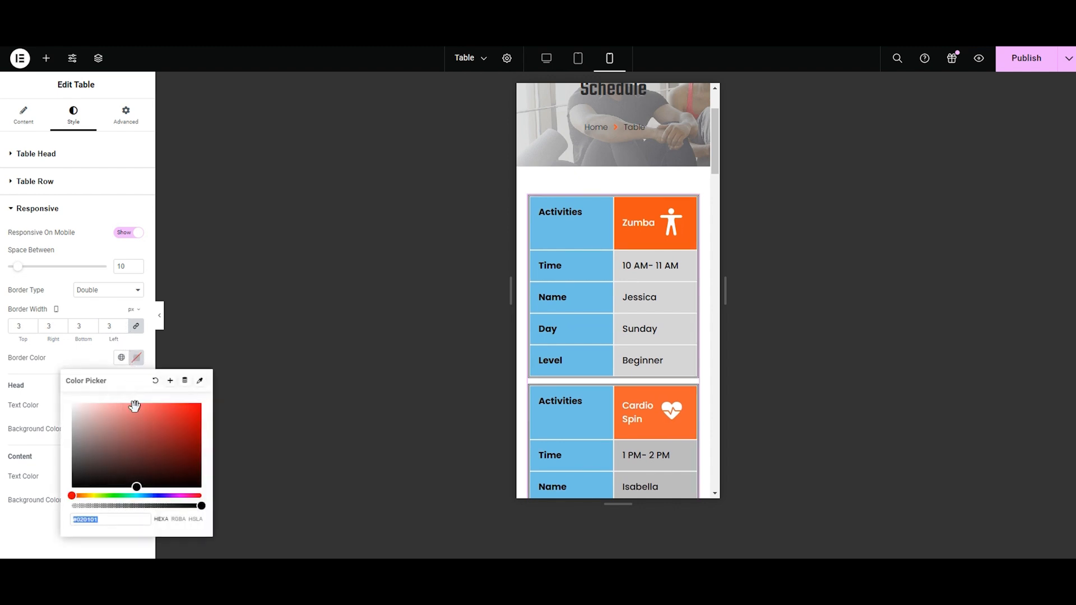
pyautogui.moveTo(137, 490); pyautogui.dragTo(199, 410)
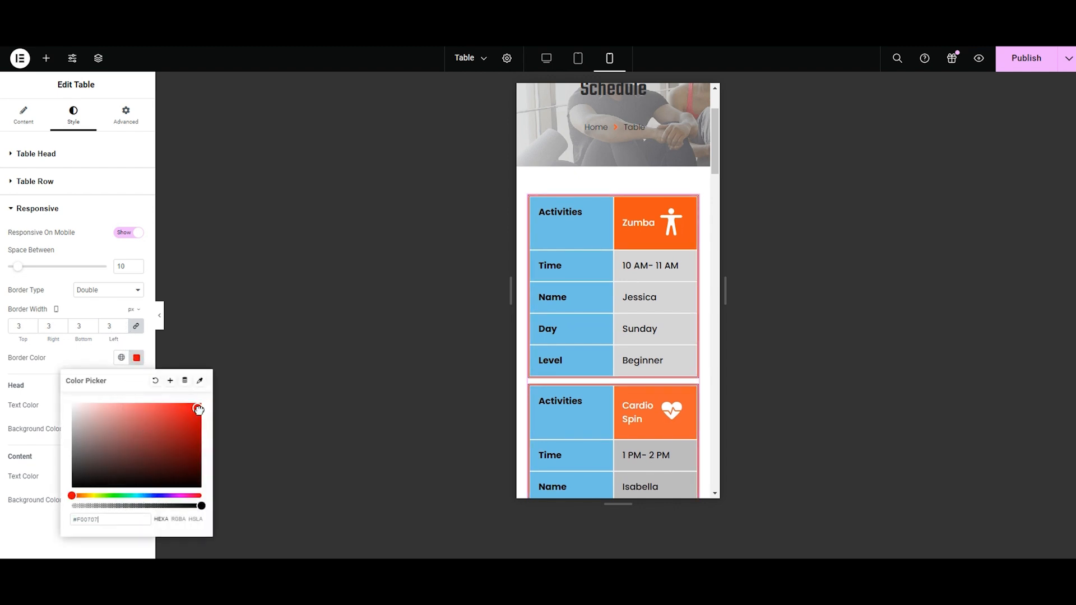
pyautogui.click(109, 291)
pyautogui.click(111, 298)
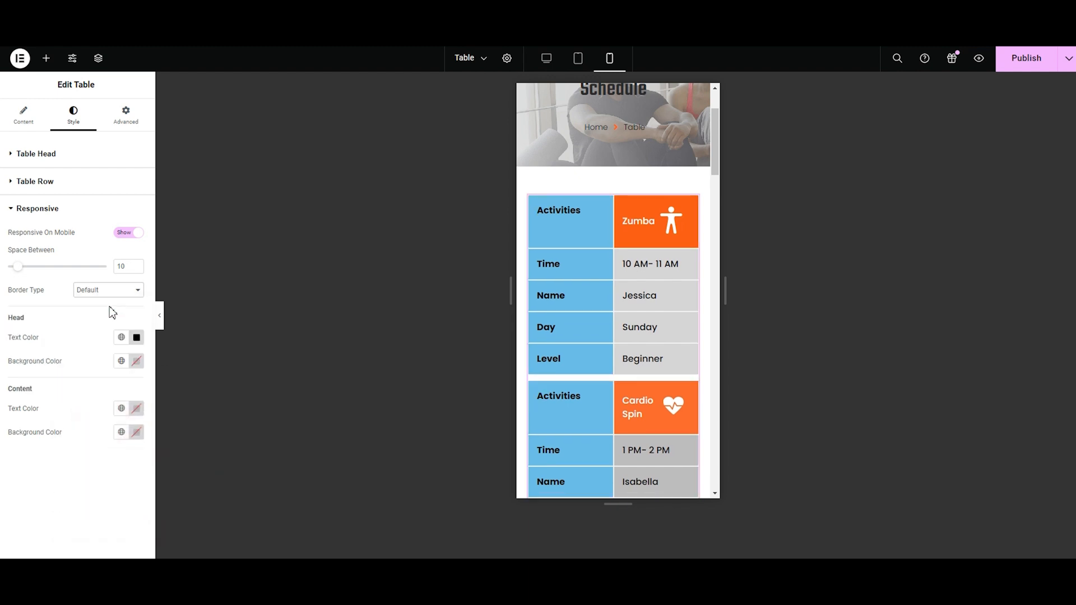
# Step: Set the responsive table's Head text color to black #000000 and its background color to medium gray #979797
pyautogui.click(136, 337)
pyautogui.moveTo(72, 469)
pyautogui.mouseDown()
pyautogui.moveTo(149, 396)
pyautogui.moveTo(183, 396)
pyautogui.moveTo(79, 454)
pyautogui.moveTo(63, 480)
pyautogui.mouseUp()
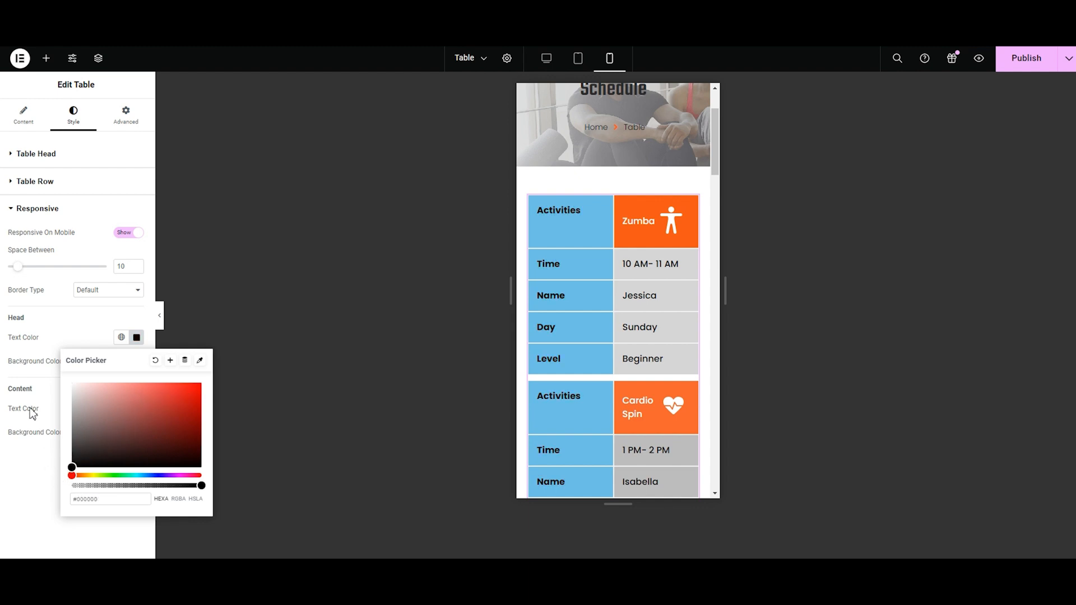
pyautogui.click(17, 367)
pyautogui.click(138, 363)
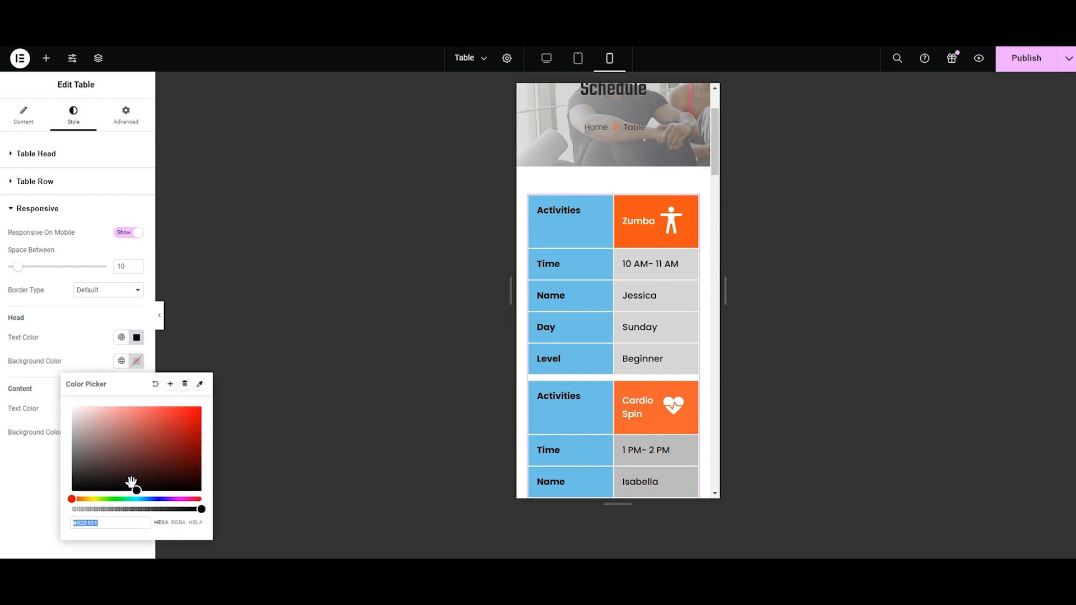
pyautogui.moveTo(137, 493); pyautogui.dragTo(50, 442)
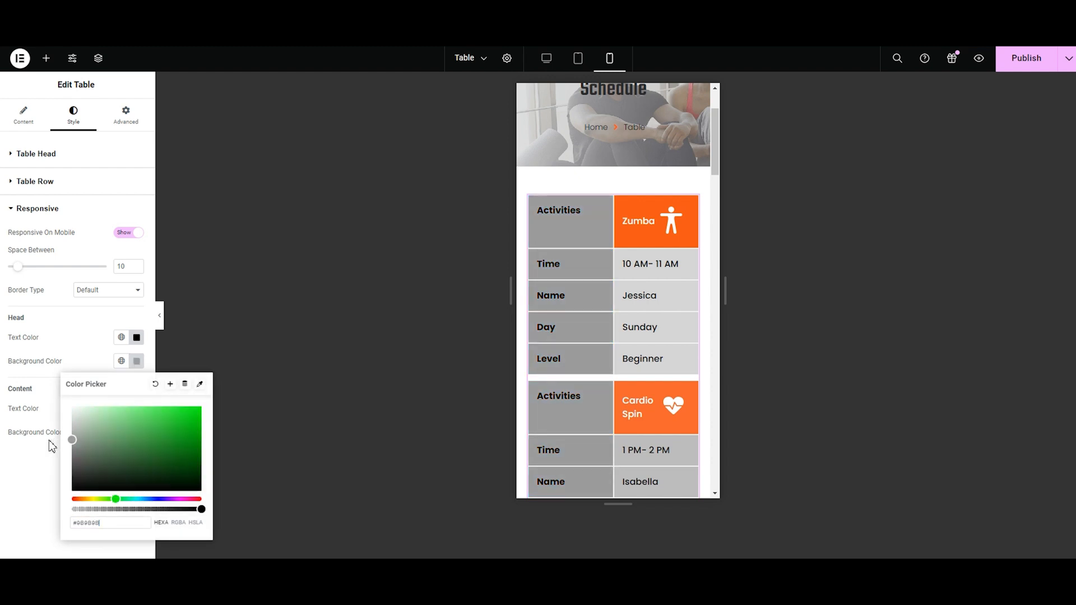
pyautogui.click(136, 337)
pyautogui.click(48, 387)
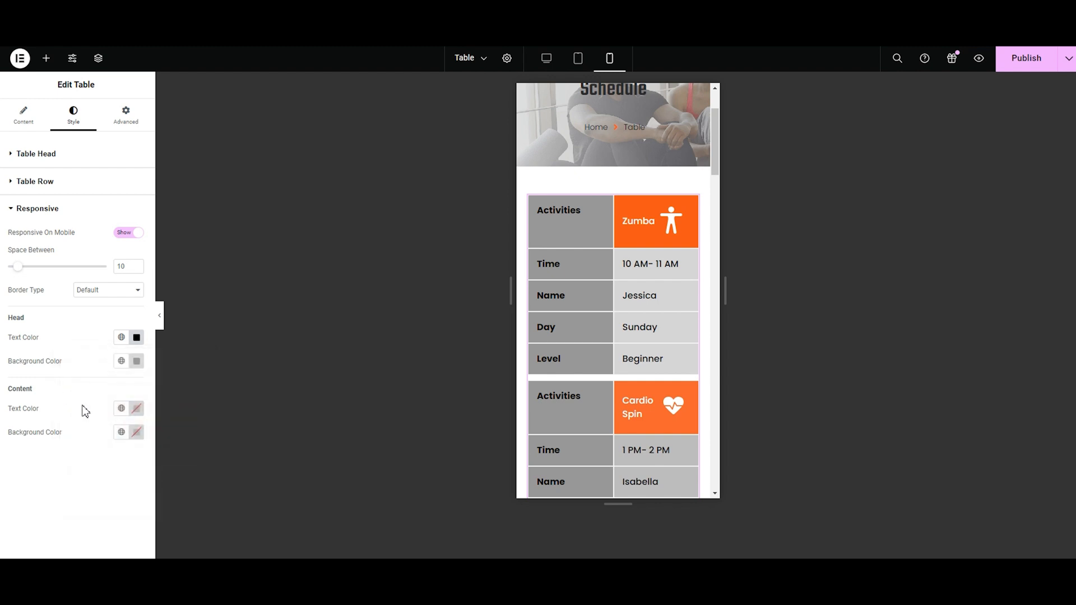
# Step: Set the responsive table's Content text color to black #000000 and its background color to orange #FC541A
pyautogui.click(136, 409)
pyautogui.moveTo(136, 351)
pyautogui.mouseDown()
pyautogui.moveTo(170, 286)
pyautogui.moveTo(92, 276)
pyautogui.moveTo(202, 348)
pyautogui.mouseUp()
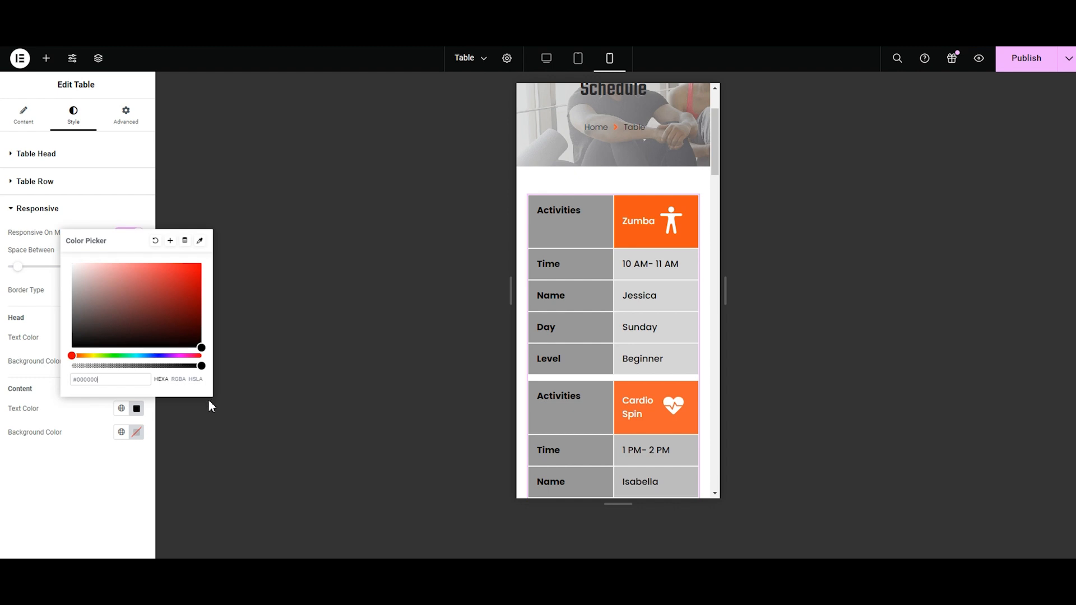
pyautogui.click(137, 432)
pyautogui.click(139, 302)
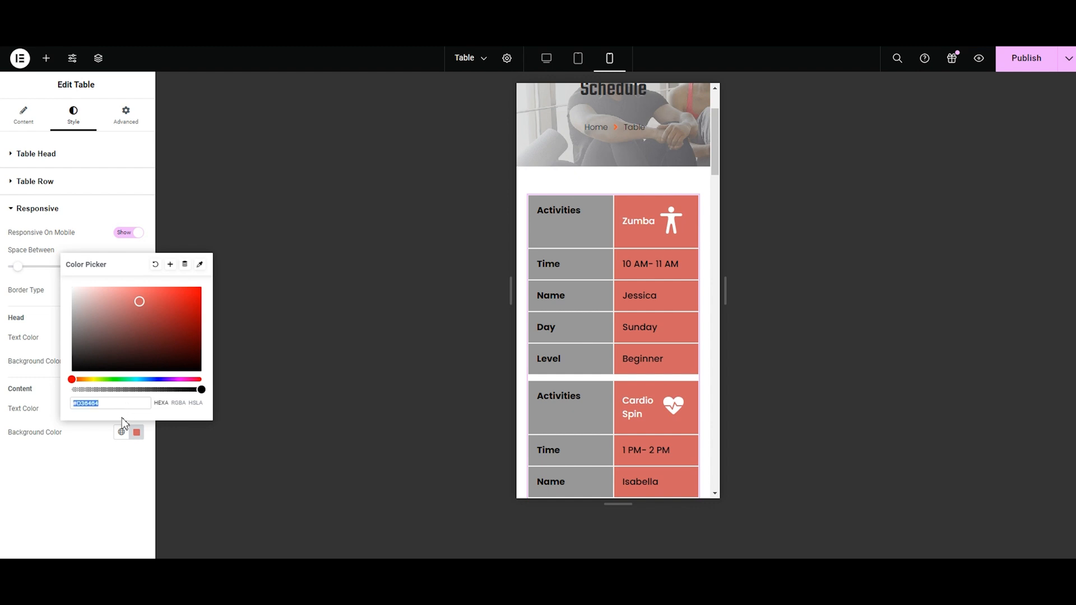
pyautogui.write('#FC541A')
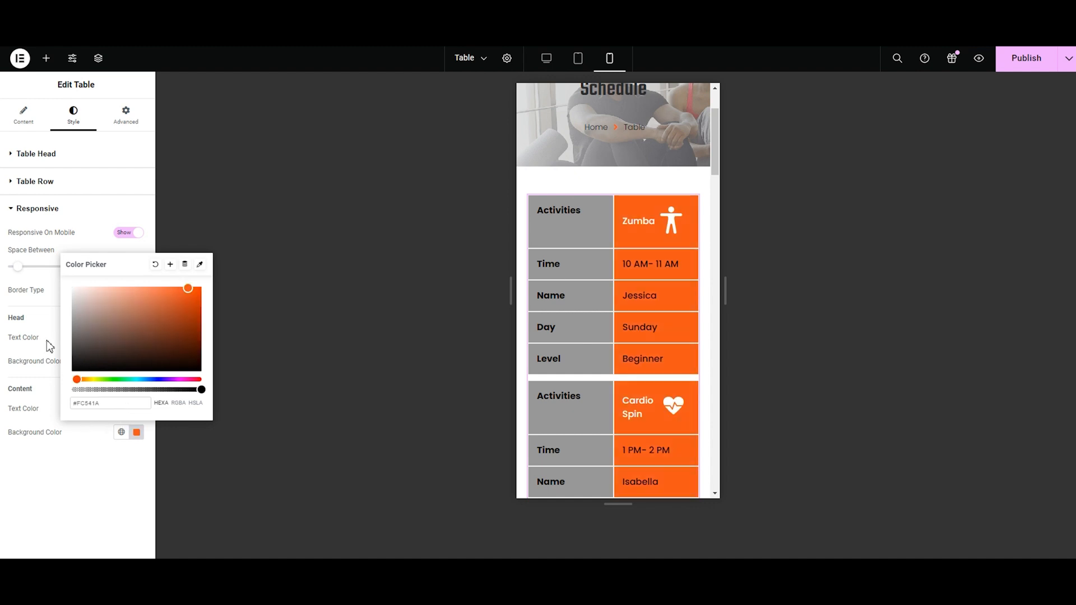
pyautogui.click(62, 361)
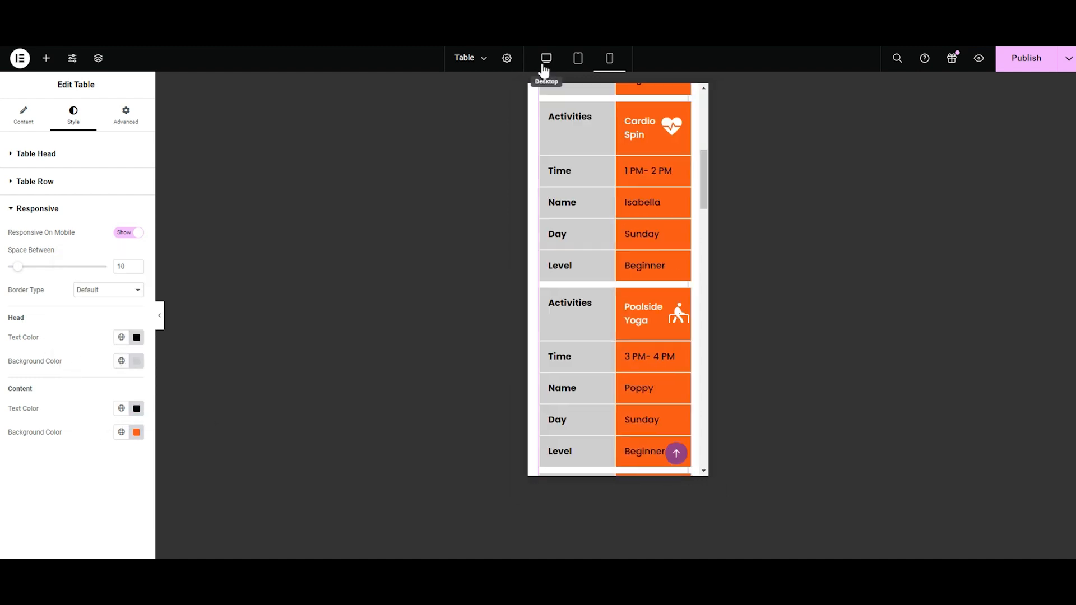
# Step: Return to the desktop layout and examine the full class schedule table on the live page
pyautogui.click(545, 58)
pyautogui.click(6, 208)
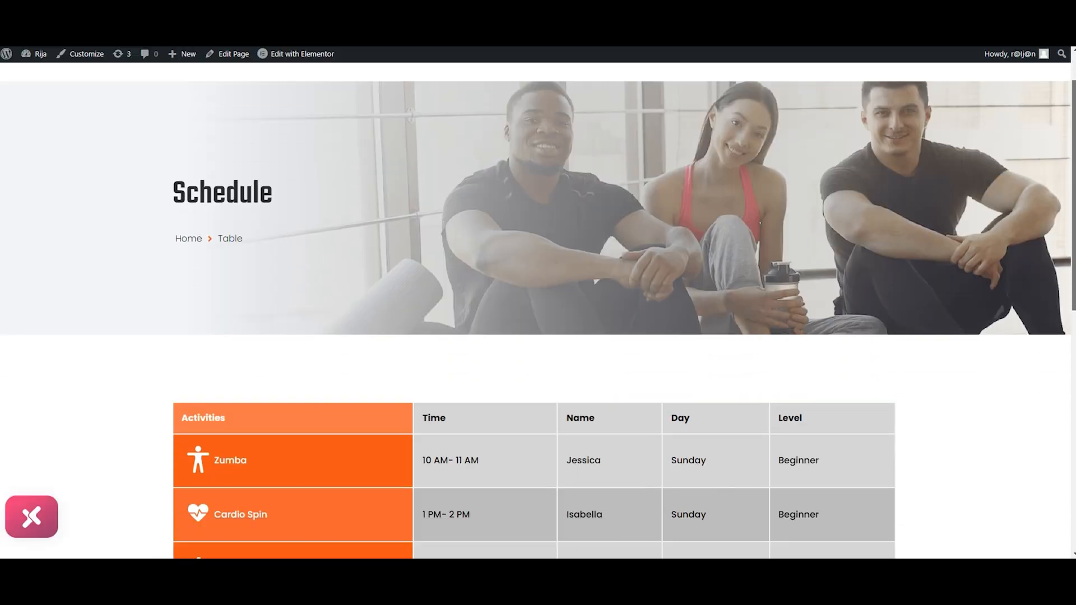
pyautogui.scroll(-5, 538, 308)
pyautogui.moveTo(1074, 250); pyautogui.dragTo(1074, 246)
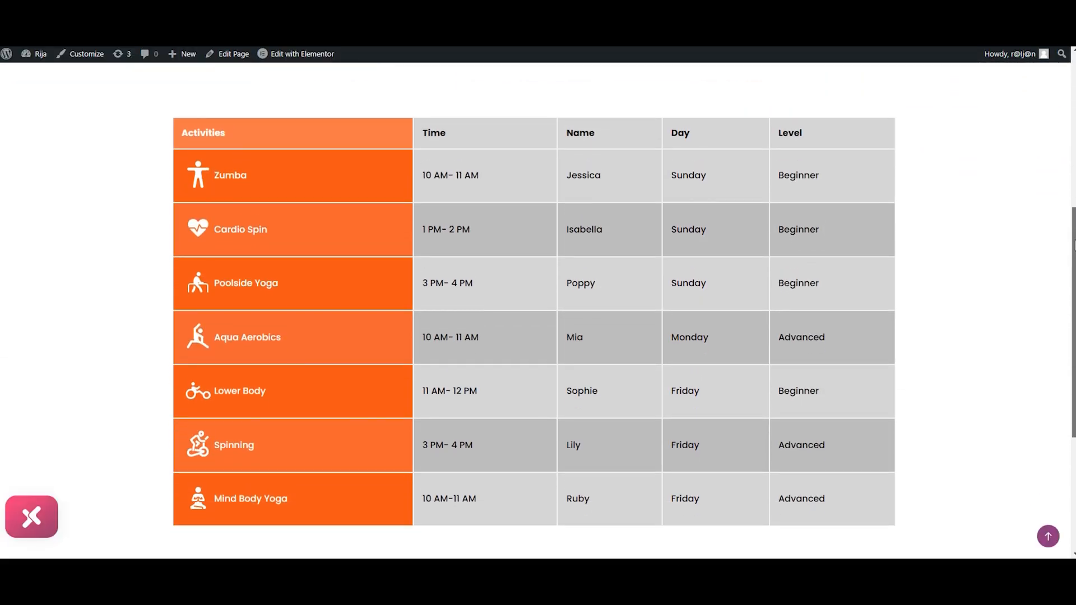